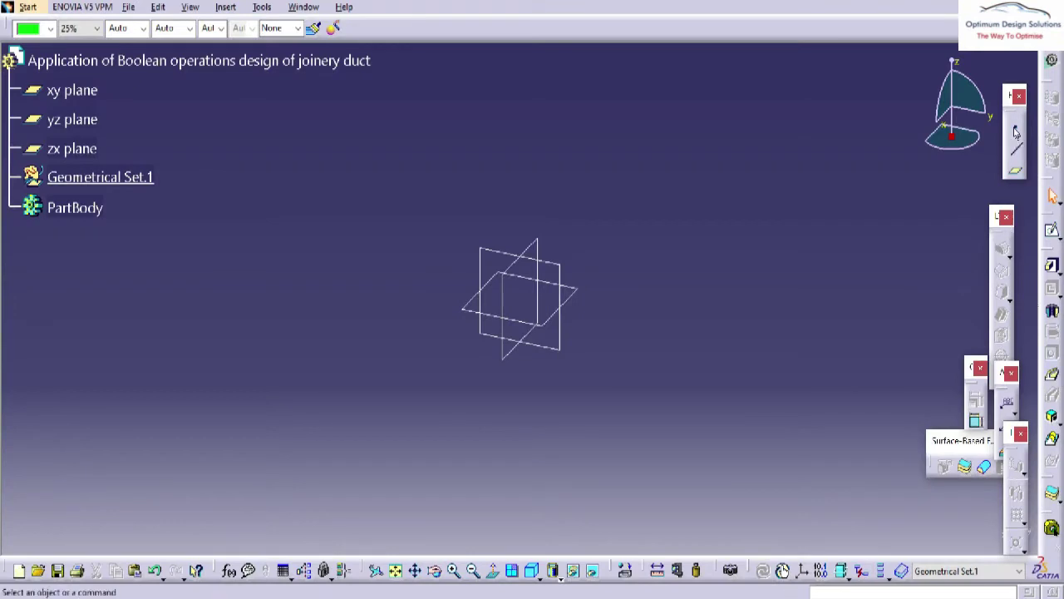
Create a coordinate point at 0, 0, 0 mm and hide the xy, yz and zx reference planes
{"action": "key", "text": "Return"}
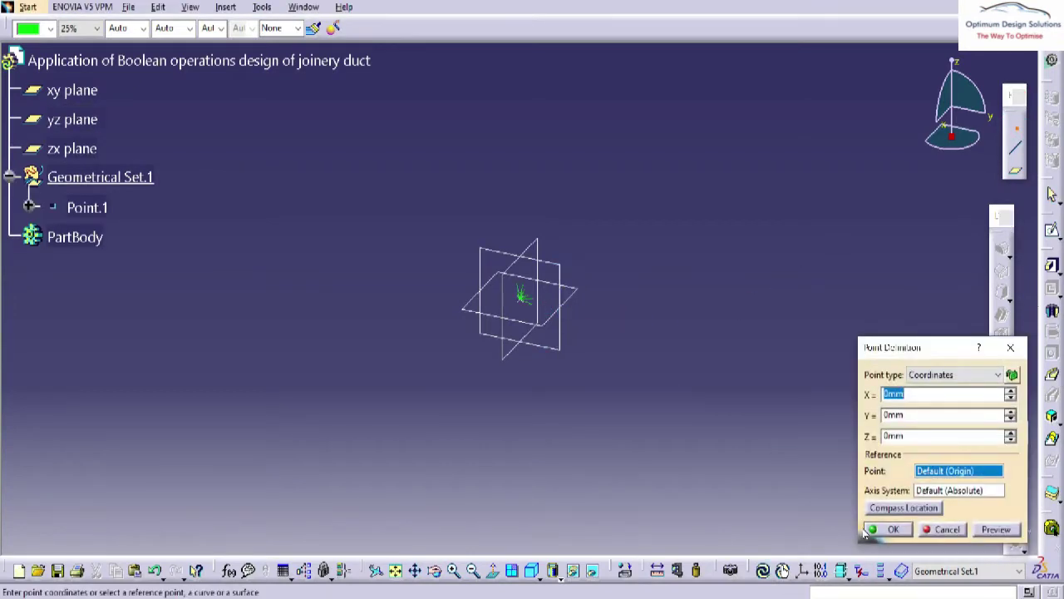
{"action": "left_click", "coordinate": [873, 529]}
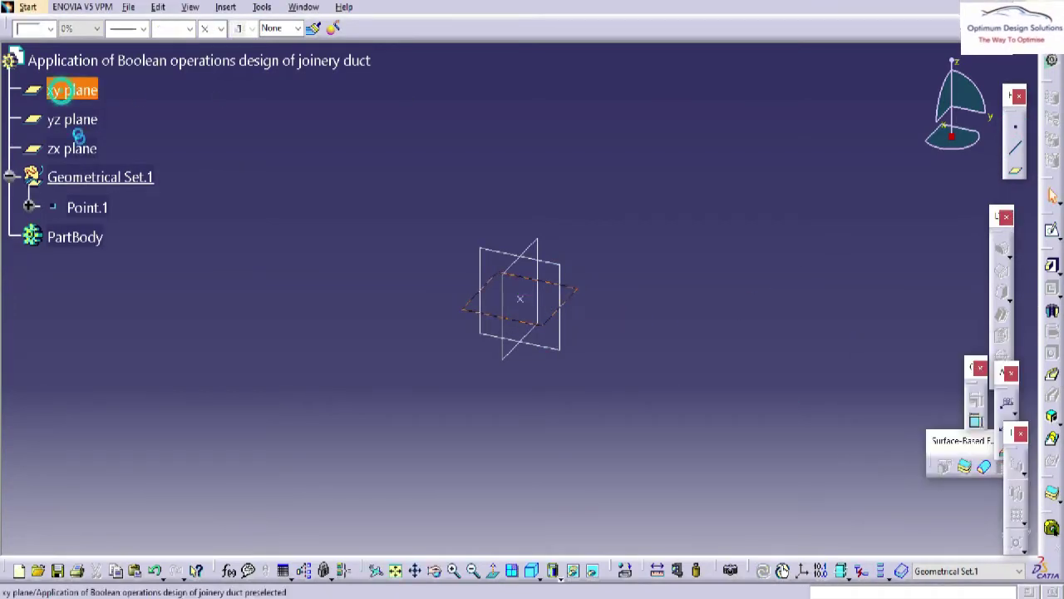
{"action": "left_click", "coordinate": [61, 89]}
{"action": "left_click", "coordinate": [82, 148], "text": "shift"}
{"action": "key", "text": "ctrl+h"}
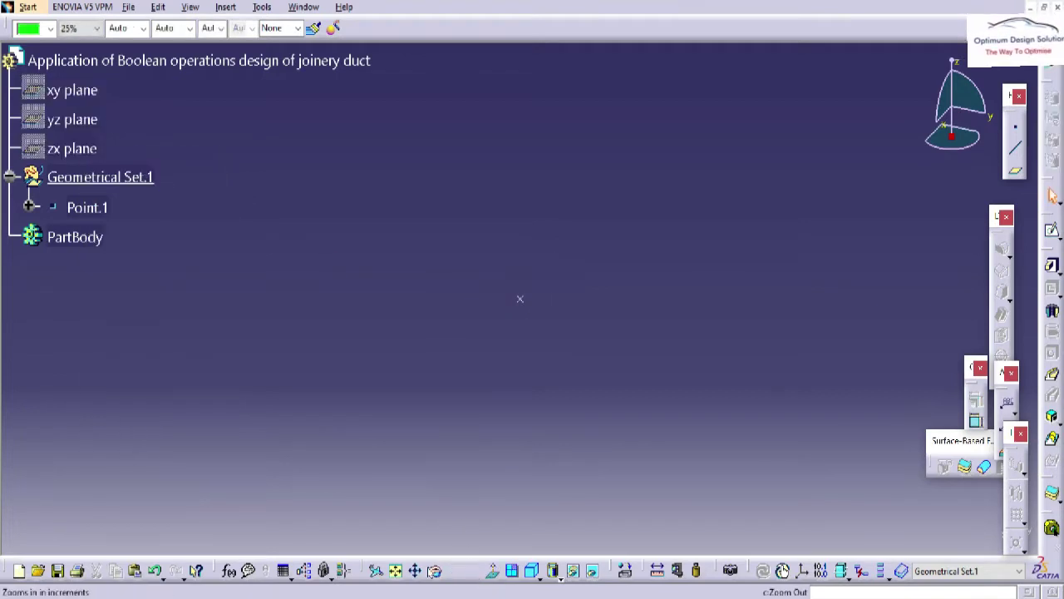
Create an axis system with its origin at the new point
{"action": "left_click", "coordinate": [803, 571]}
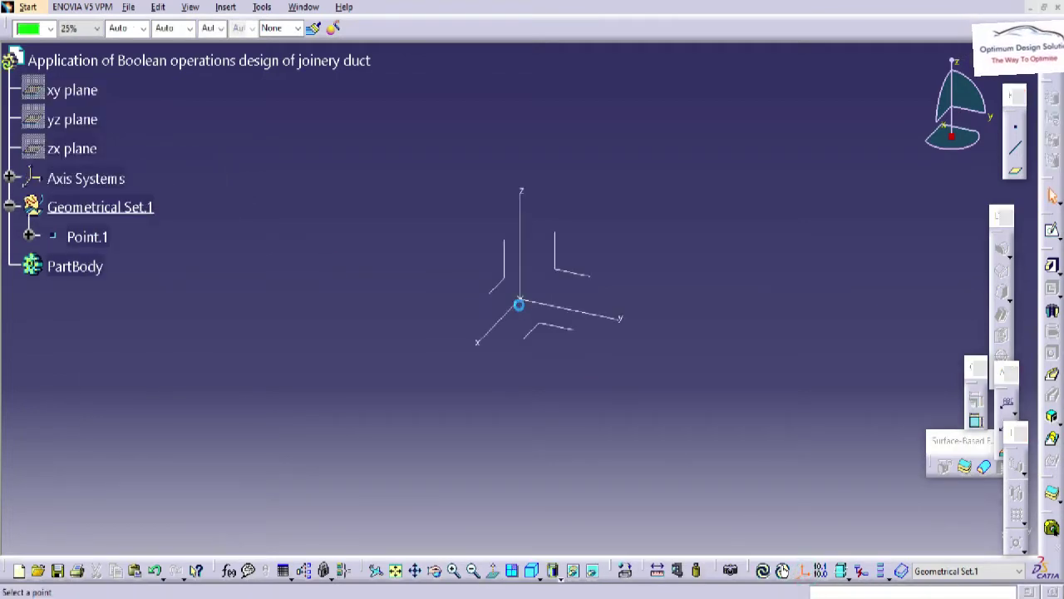
{"action": "left_click", "coordinate": [519, 305]}
{"action": "left_click", "coordinate": [934, 529]}
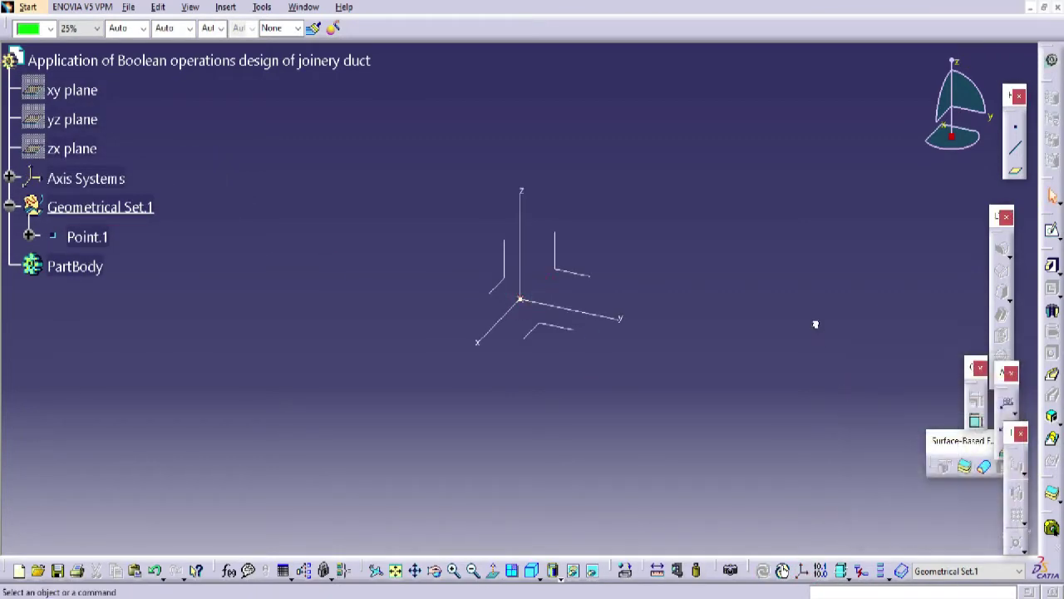
Insert a new body and rename it BASIC SHAPE
{"action": "key", "text": "alt+i"}
{"action": "key", "text": "b"}
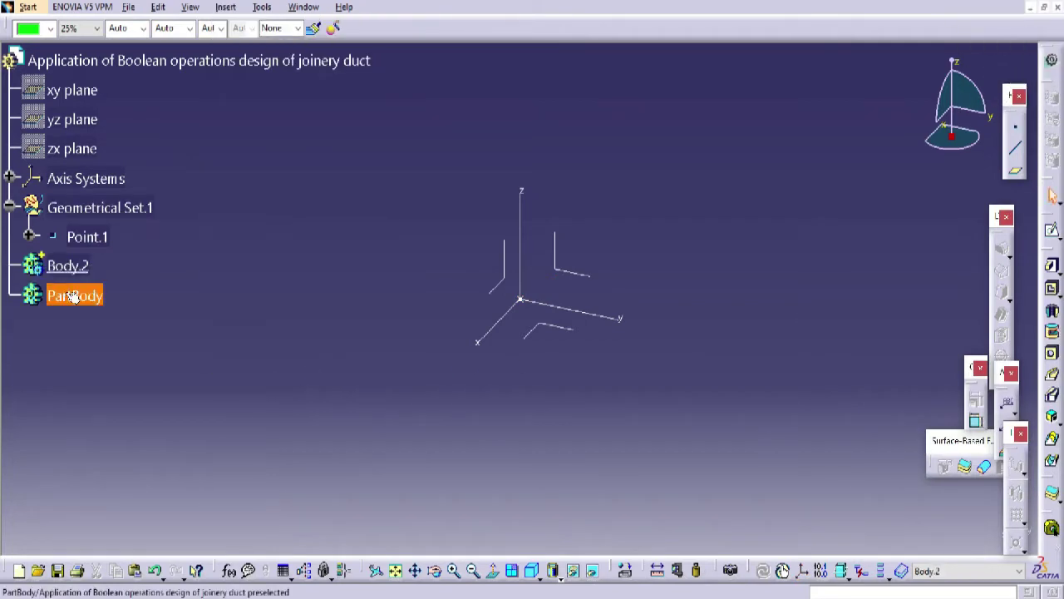
{"action": "left_click", "coordinate": [66, 268]}
{"action": "left_click", "coordinate": [67, 268]}
{"action": "key", "text": "alt+Return"}
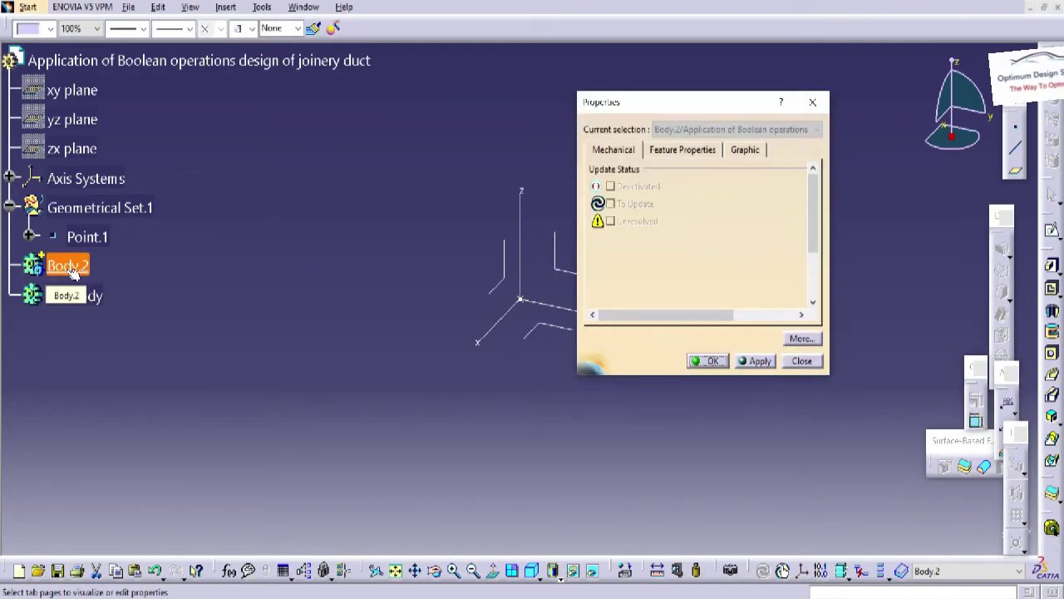
{"action": "left_click", "coordinate": [678, 151]}
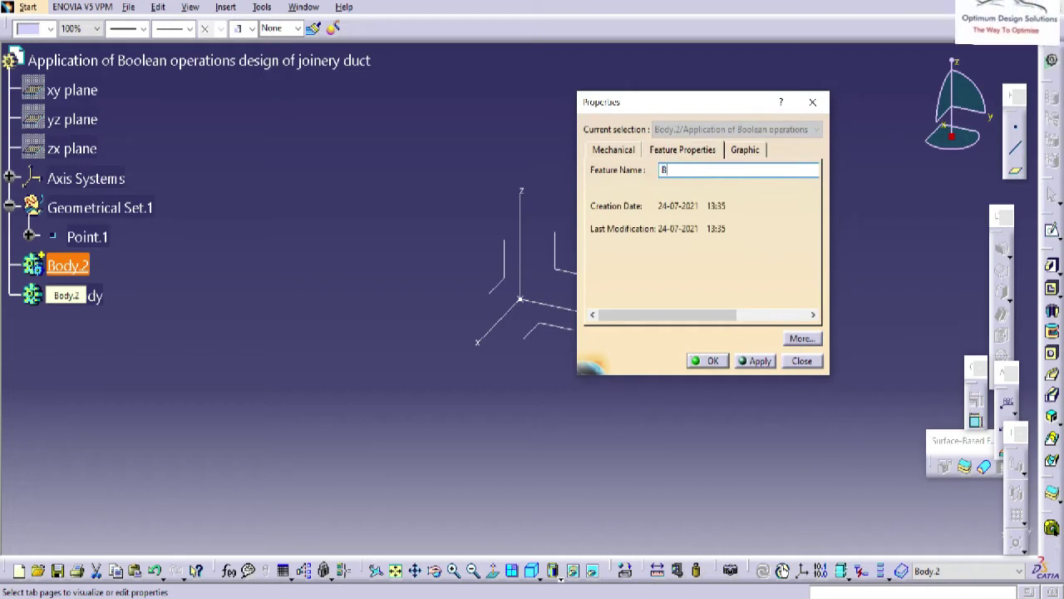
{"action": "key", "text": "Return"}
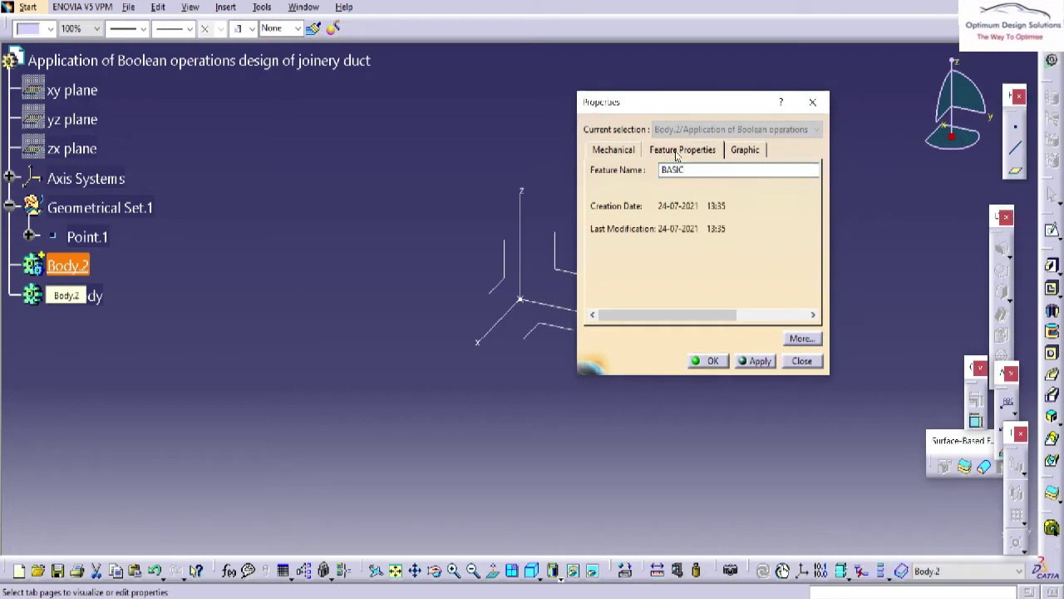
{"action": "left_click", "coordinate": [691, 169]}
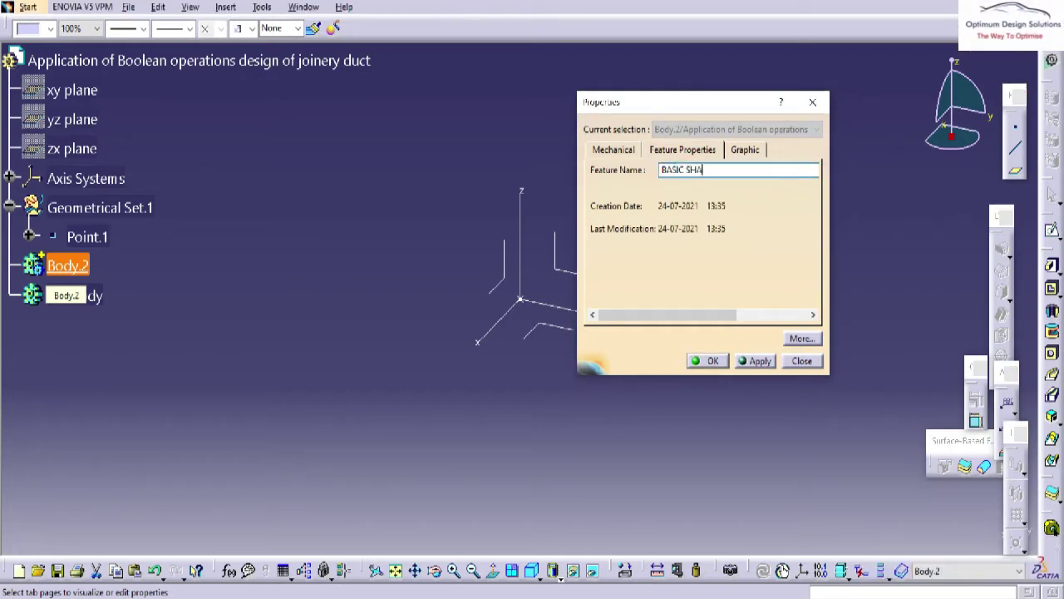
{"action": "type", "text": "SHAPE4"}
{"action": "key", "text": "Return"}
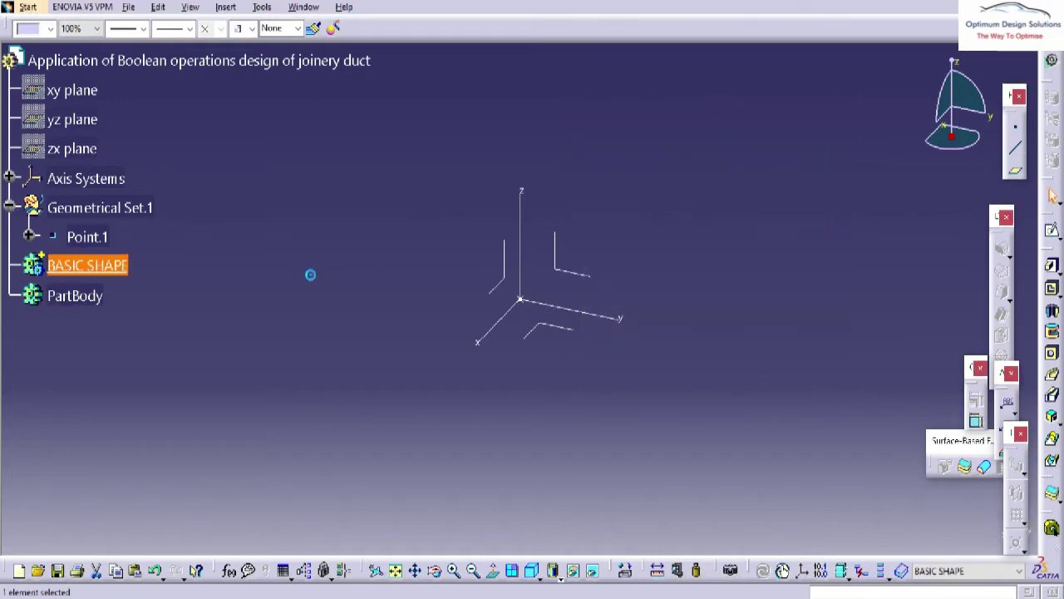
Create a positioned sketch on the axis system's YZ plane and draw a rectangle about 177 mm by 30 mm from the origin, below the H axis
{"action": "left_click", "coordinate": [1052, 231]}
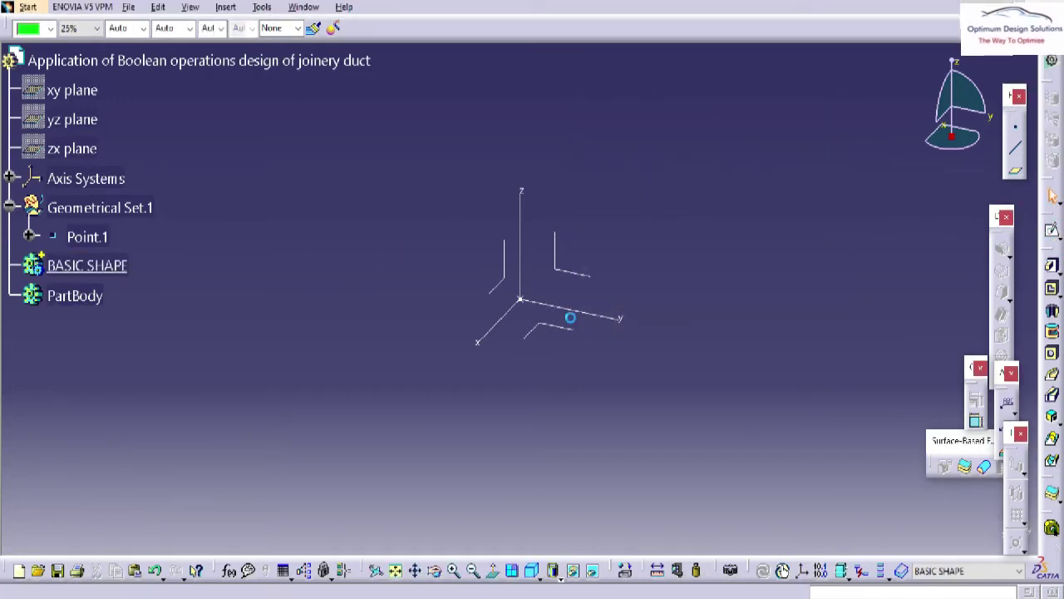
{"action": "left_click", "coordinate": [564, 278]}
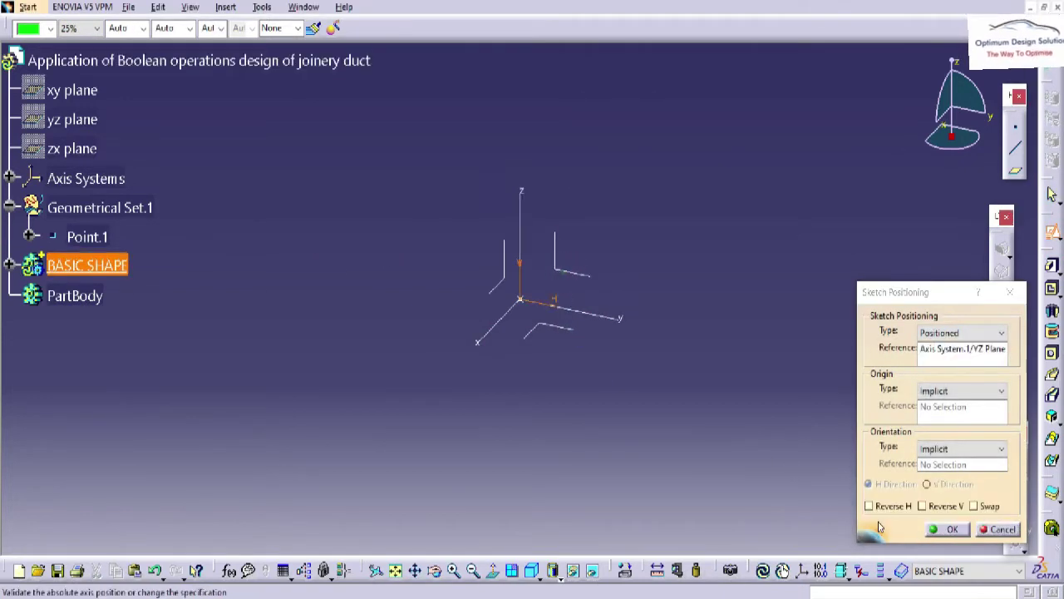
{"action": "left_click", "coordinate": [948, 529]}
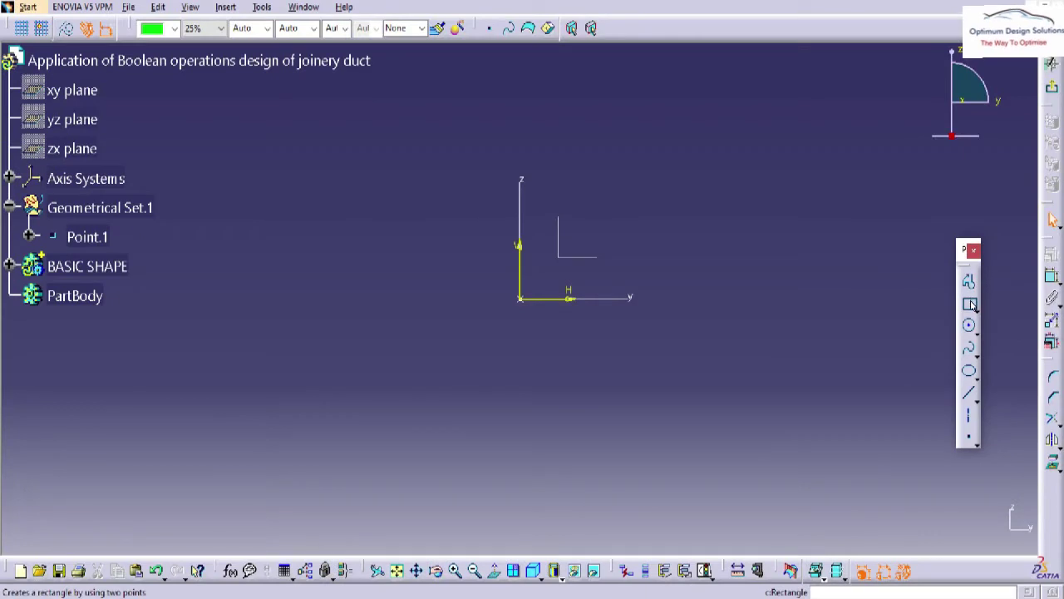
{"action": "left_click", "coordinate": [972, 304]}
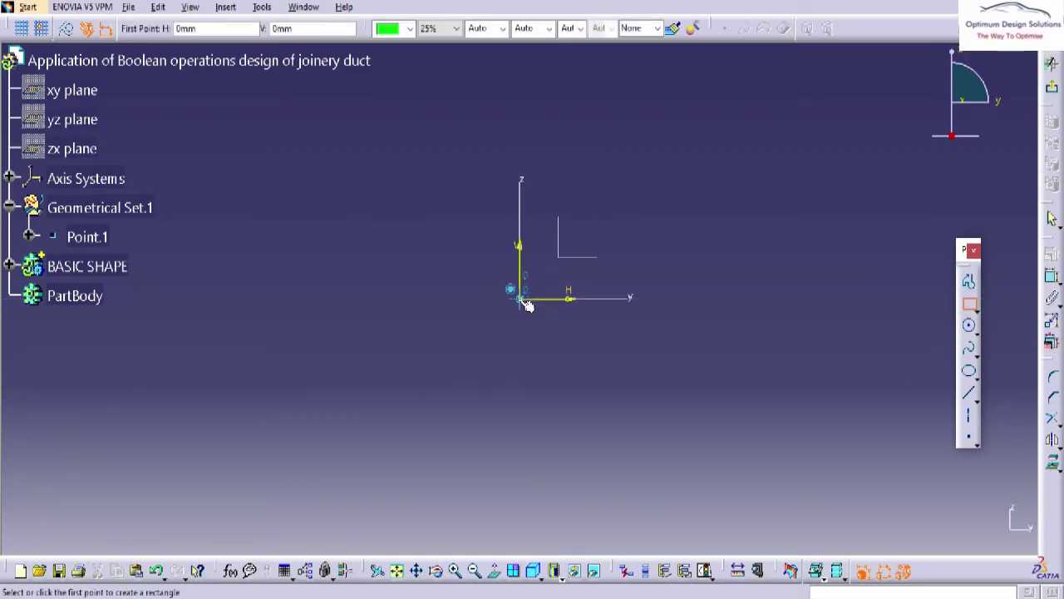
{"action": "left_click", "coordinate": [519, 298]}
{"action": "left_click", "coordinate": [857, 362]}
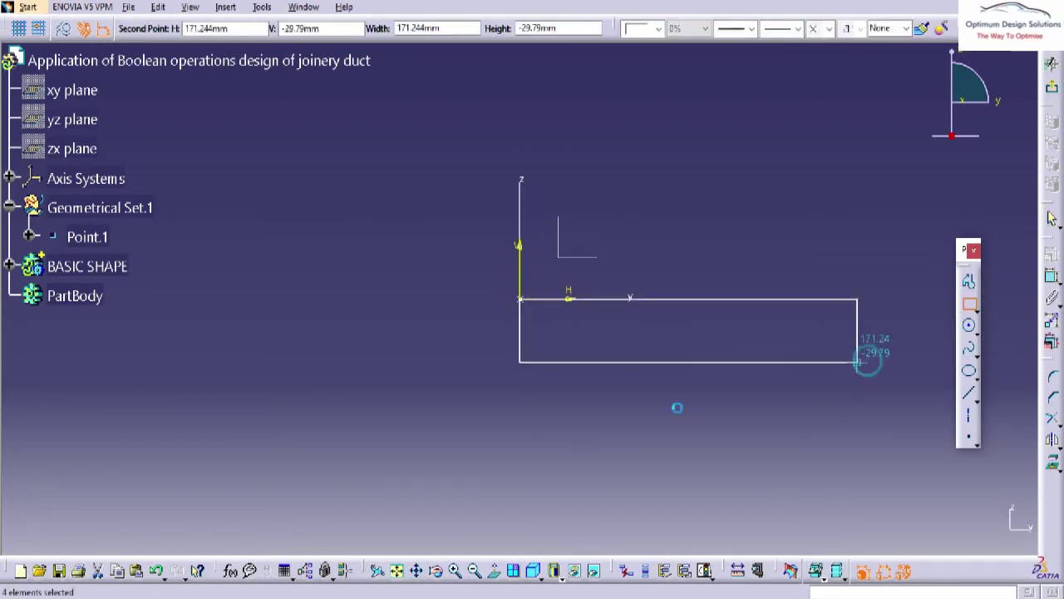
{"action": "middle_click_drag", "start_coordinate": [644, 423], "coordinate": [637, 443], "text": "ctrl"}
{"action": "middle_click_drag", "start_coordinate": [617, 420], "coordinate": [558, 359]}
{"action": "left_click", "coordinate": [743, 370]}
Dimension the rectangle's lower edge and set its length to 120 mm
{"action": "left_click", "coordinate": [1052, 277]}
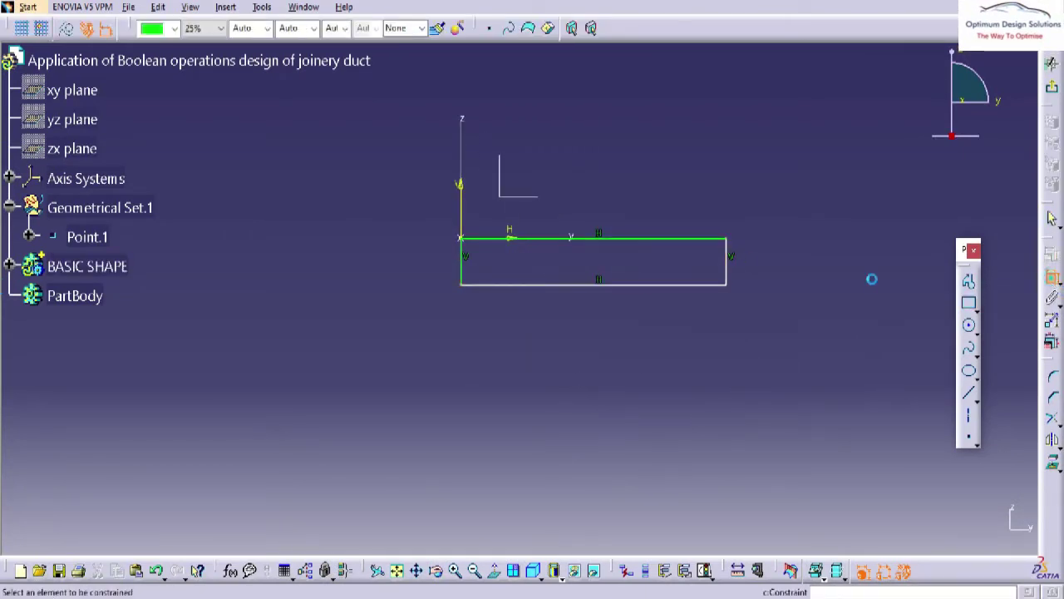
{"action": "left_click", "coordinate": [639, 239]}
{"action": "left_click", "coordinate": [627, 283]}
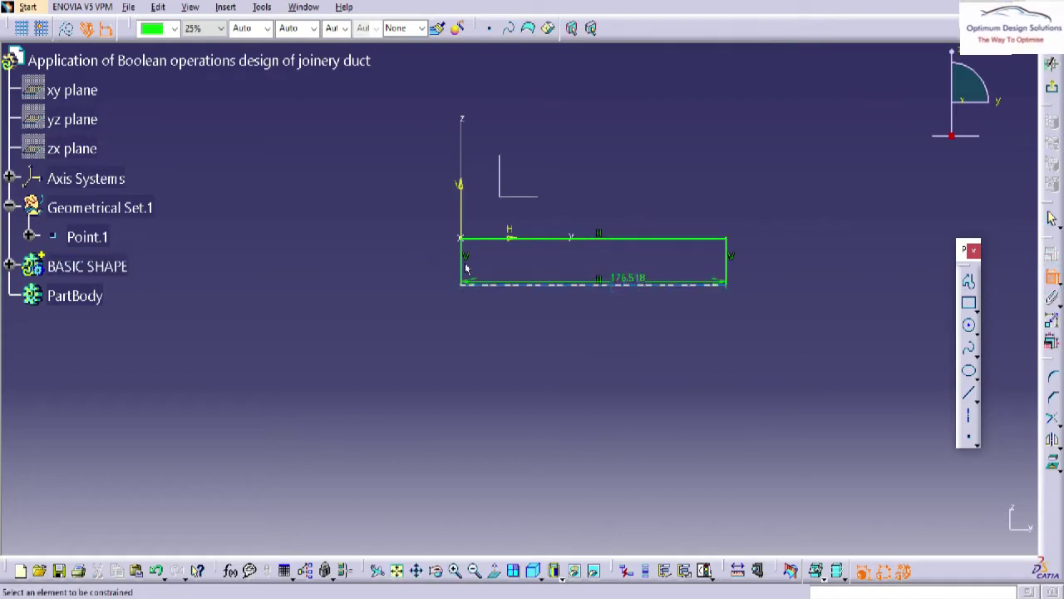
{"action": "double_click", "coordinate": [627, 278]}
{"action": "type", "text": "120"}
{"action": "key", "text": "Return"}
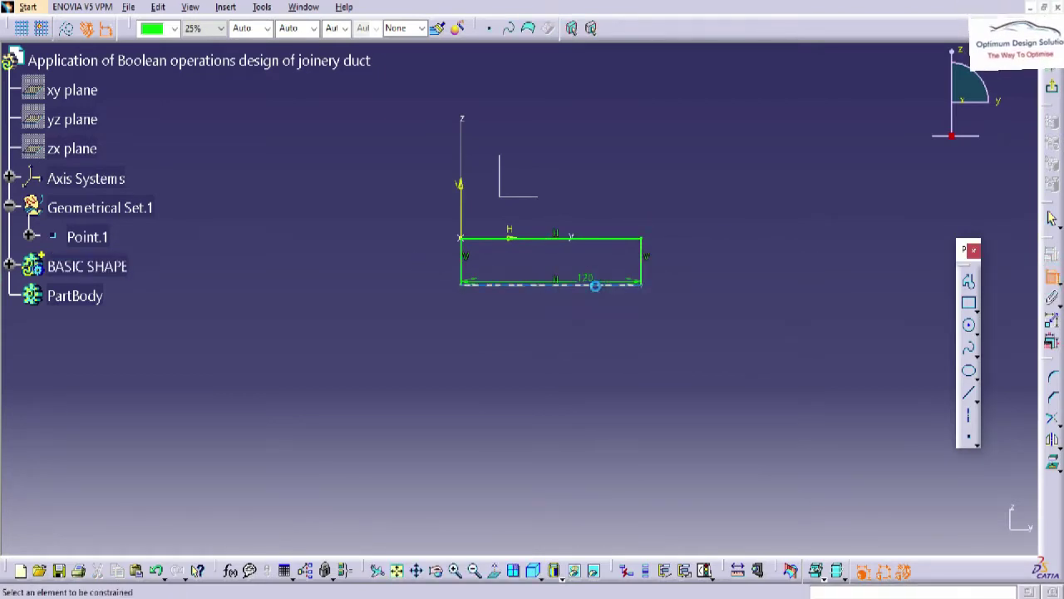
Dimension the distance between the rectangle's lower and upper edges and set it to 10 mm
{"action": "left_click", "coordinate": [595, 285]}
{"action": "left_click", "coordinate": [616, 239]}
{"action": "left_click", "coordinate": [374, 277]}
{"action": "double_click", "coordinate": [375, 280]}
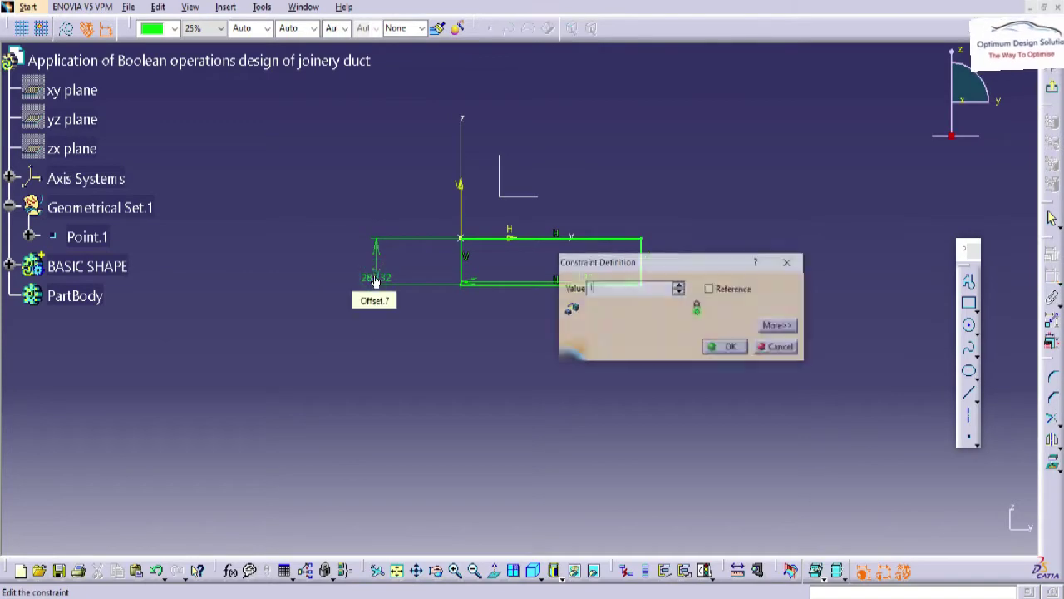
{"action": "type", "text": "10"}
{"action": "key", "text": "Return"}
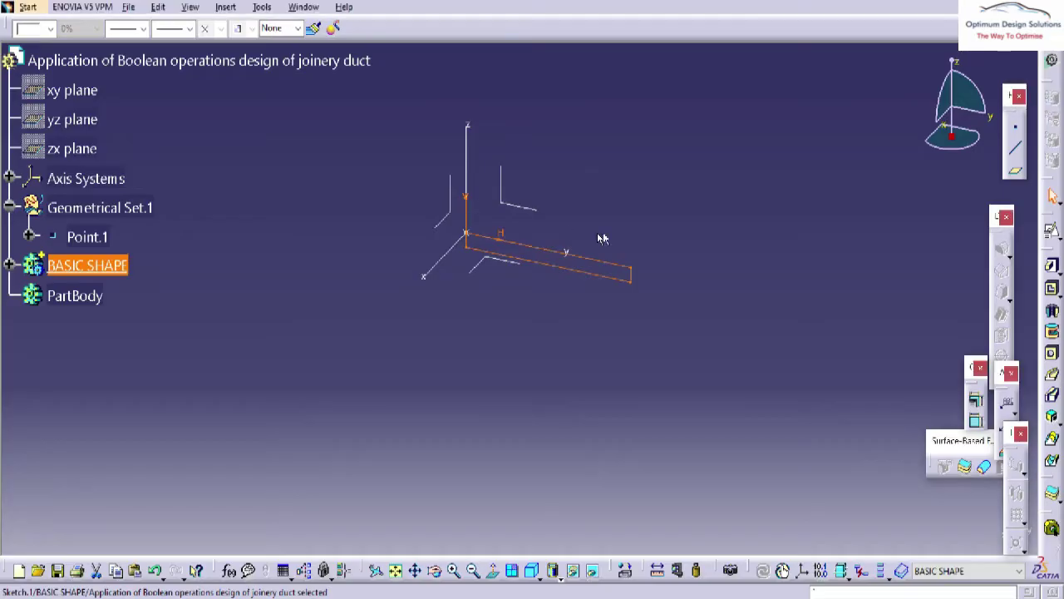
Pad the 120 by 10 mm rectangle sketch to a length of 50 mm
{"action": "left_click", "coordinate": [1052, 265]}
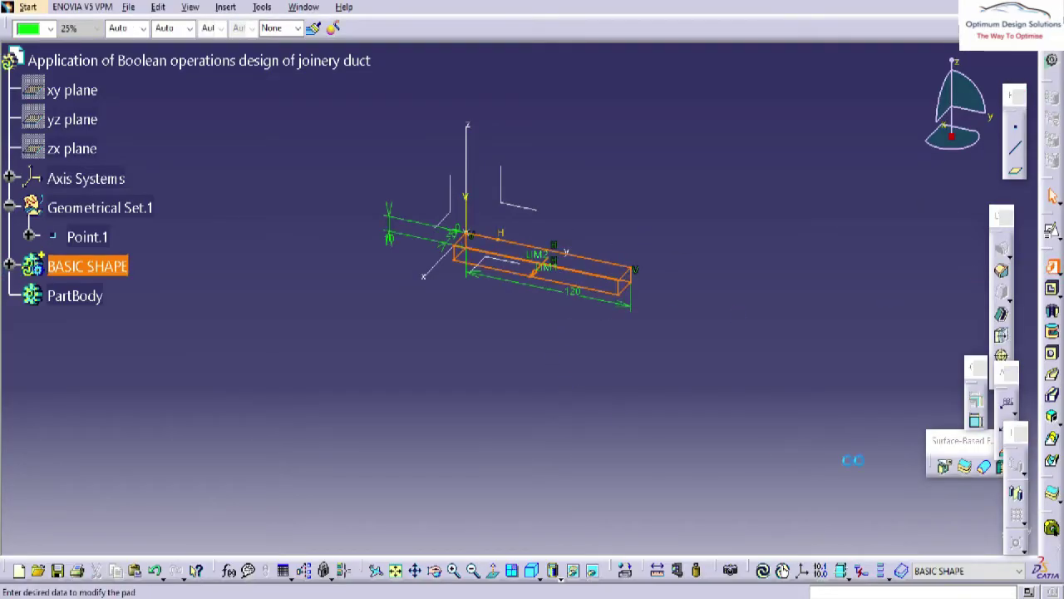
{"action": "type", "text": "50"}
{"action": "key", "text": "Return"}
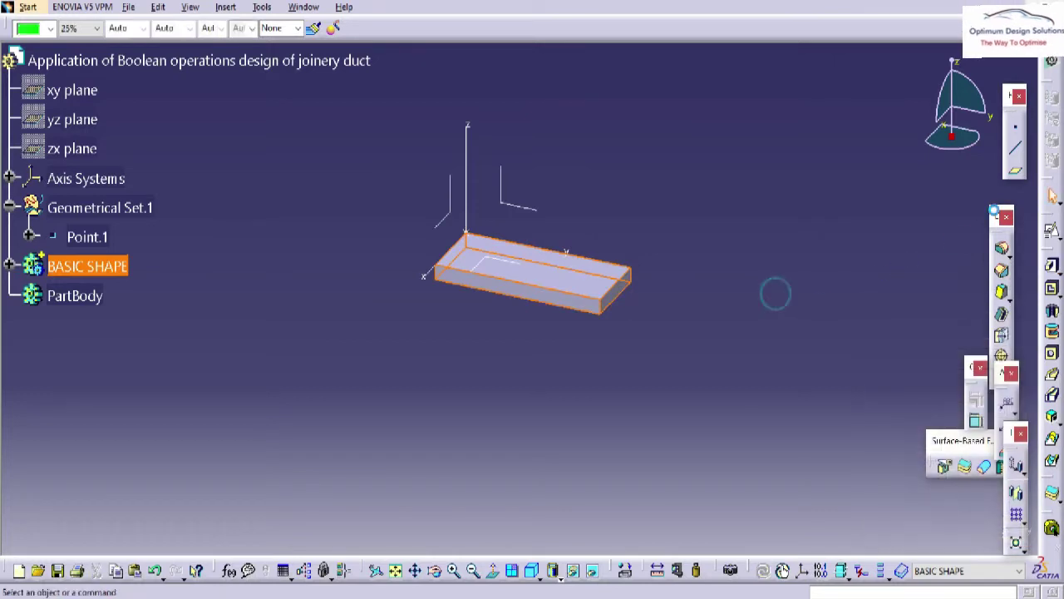
{"action": "left_click", "coordinate": [774, 292]}
Create another positioned sketch on the axis system's YZ plane and draw a rectangle about 76 mm by 11 mm below the pad
{"action": "left_click", "coordinate": [1048, 237]}
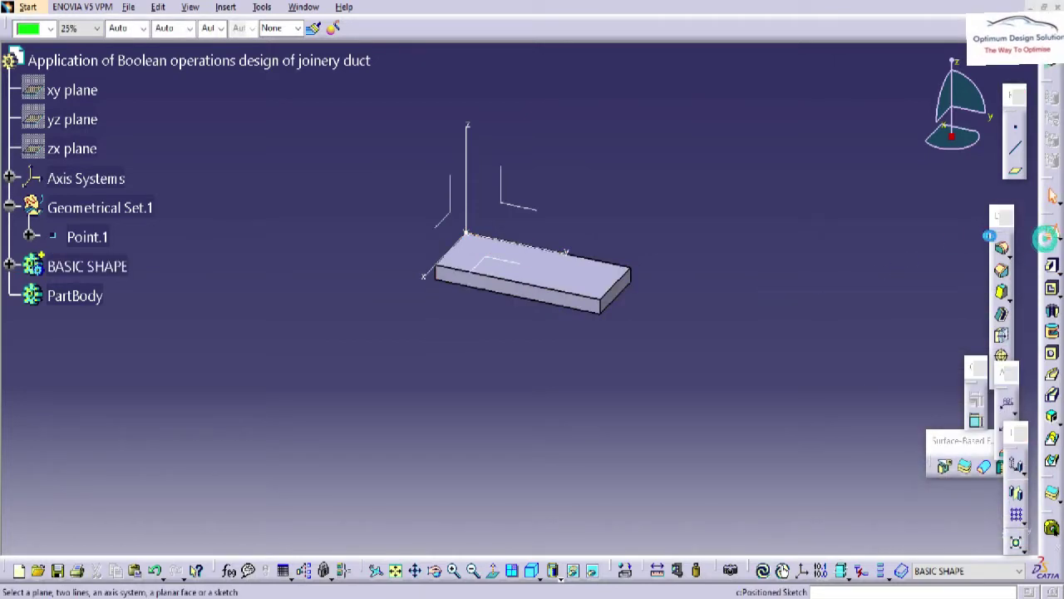
{"action": "left_click", "coordinate": [518, 207]}
{"action": "left_click", "coordinate": [948, 530]}
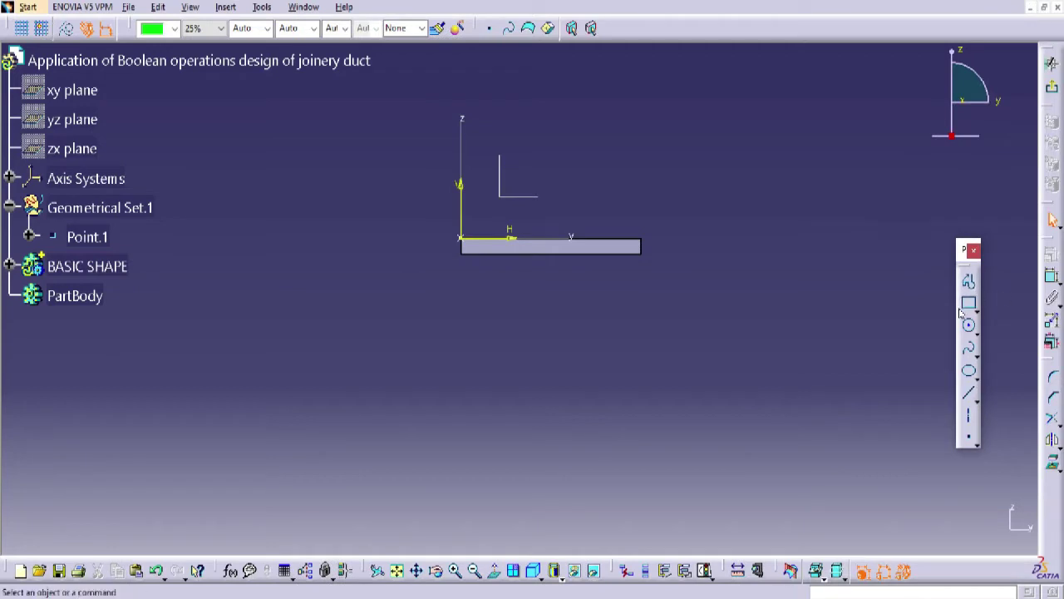
{"action": "left_click", "coordinate": [969, 303]}
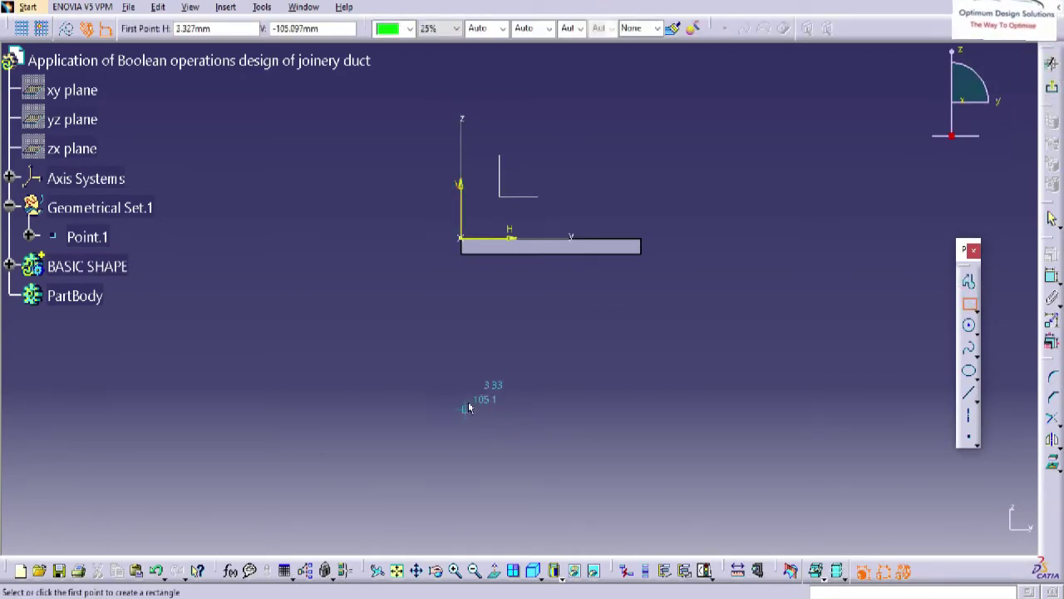
{"action": "left_click", "coordinate": [527, 382]}
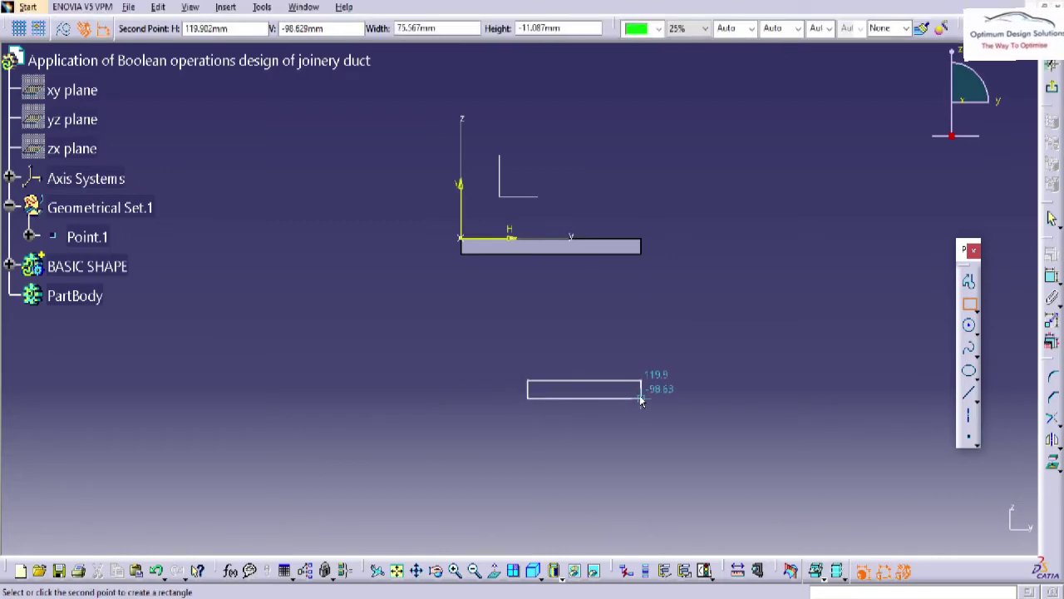
{"action": "left_click", "coordinate": [642, 400]}
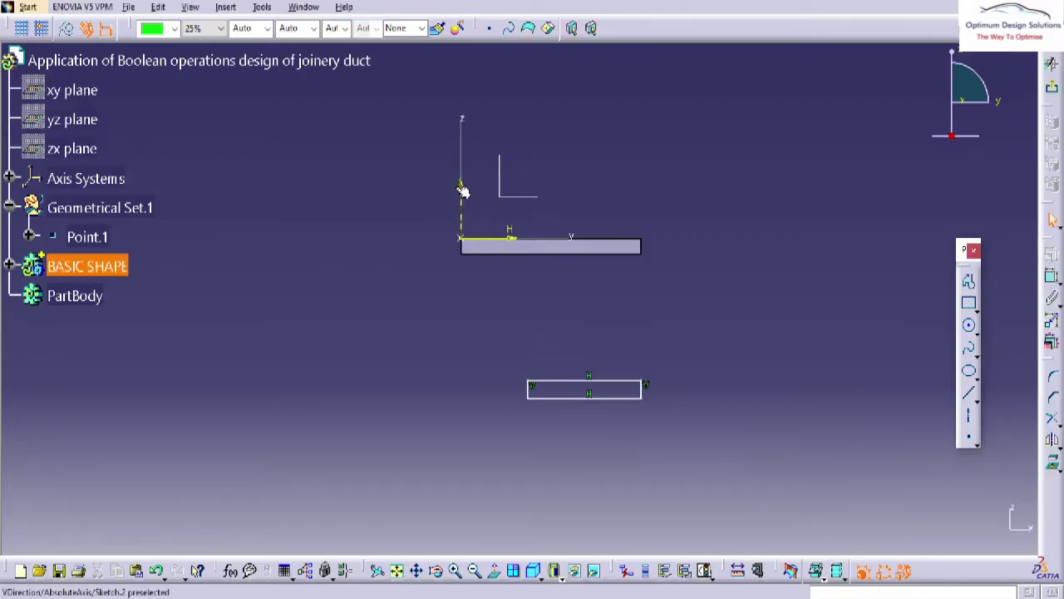
Dimension the horizontal distance from the V axis to the new rectangle's left edge
{"action": "left_click", "coordinate": [462, 190]}
{"action": "left_click", "coordinate": [527, 390]}
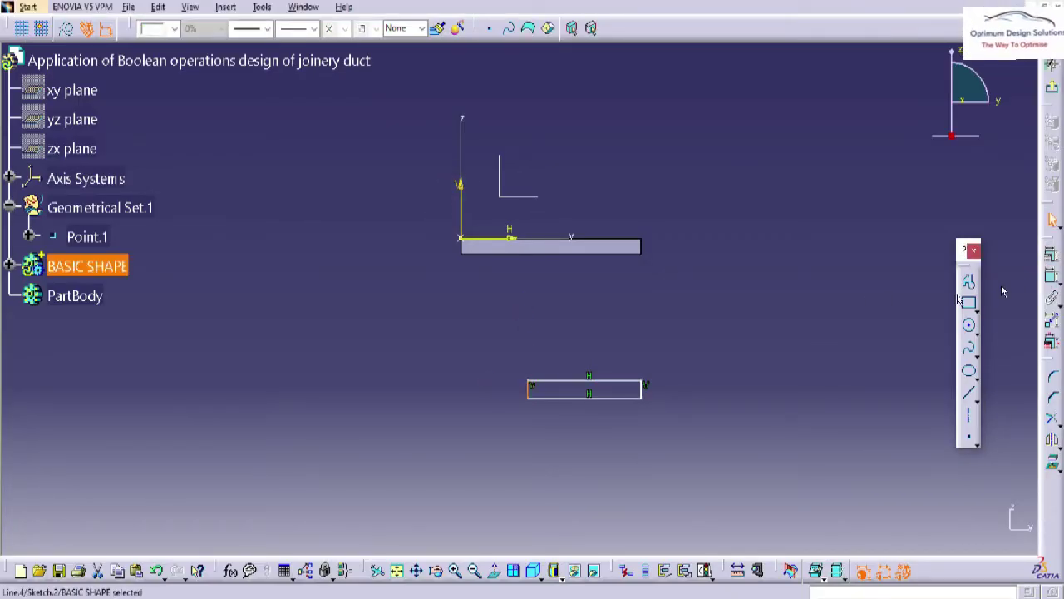
{"action": "left_click", "coordinate": [1051, 276]}
{"action": "left_click", "coordinate": [495, 342]}
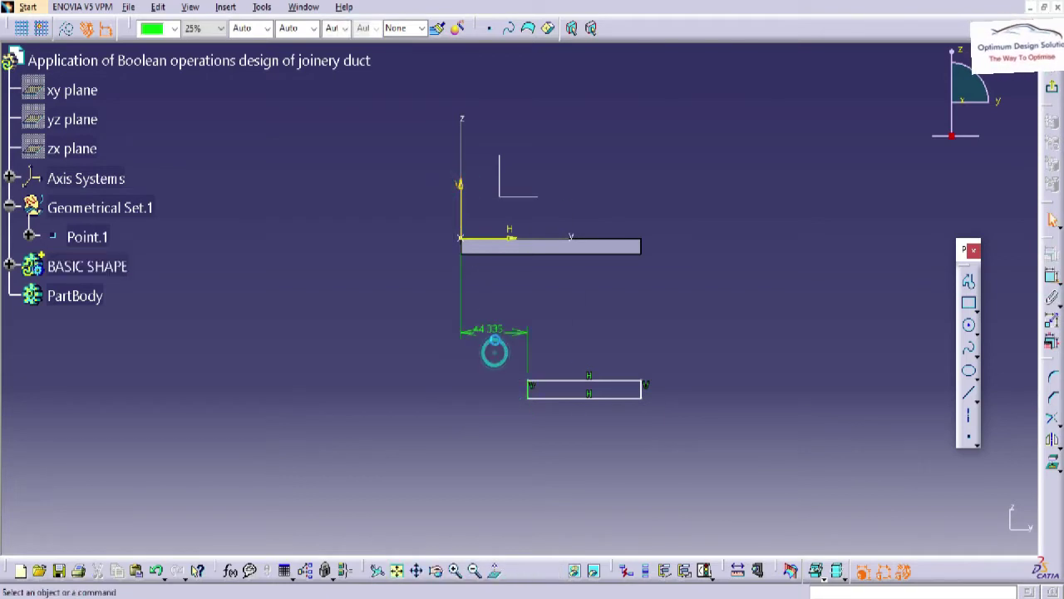
Try to set the lower rectangle's horizontal offset from the V axis to 45
{"action": "double_click", "coordinate": [491, 329]}
{"action": "type", "text": "45"}
{"action": "key", "text": "Return"}
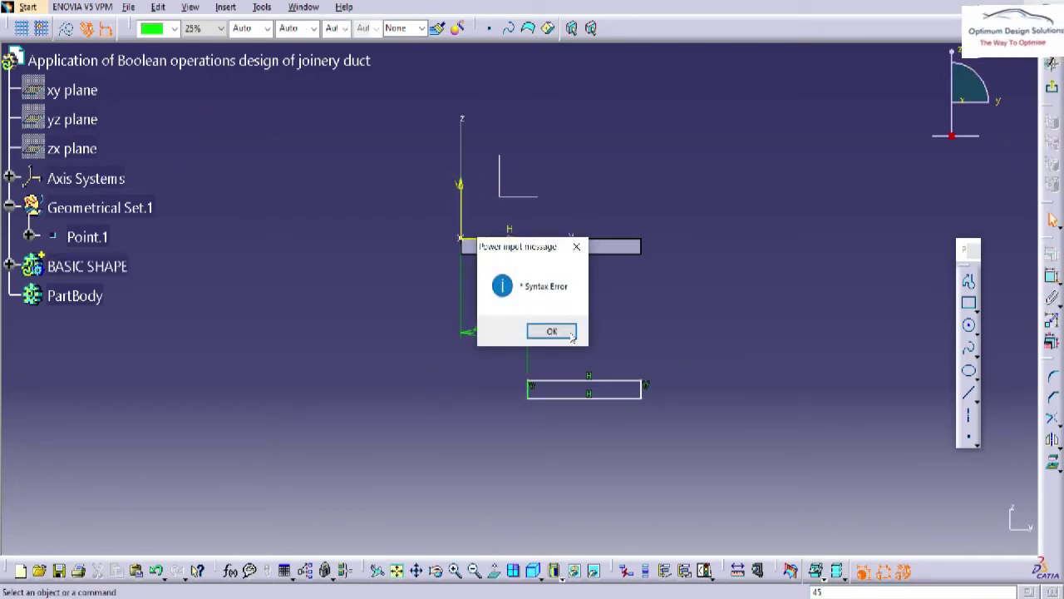
{"action": "left_click", "coordinate": [570, 333]}
Set the distance between the V axis and the lower rectangle's left edge to 45 mm
{"action": "double_click", "coordinate": [488, 328]}
{"action": "type", "text": "45mm"}
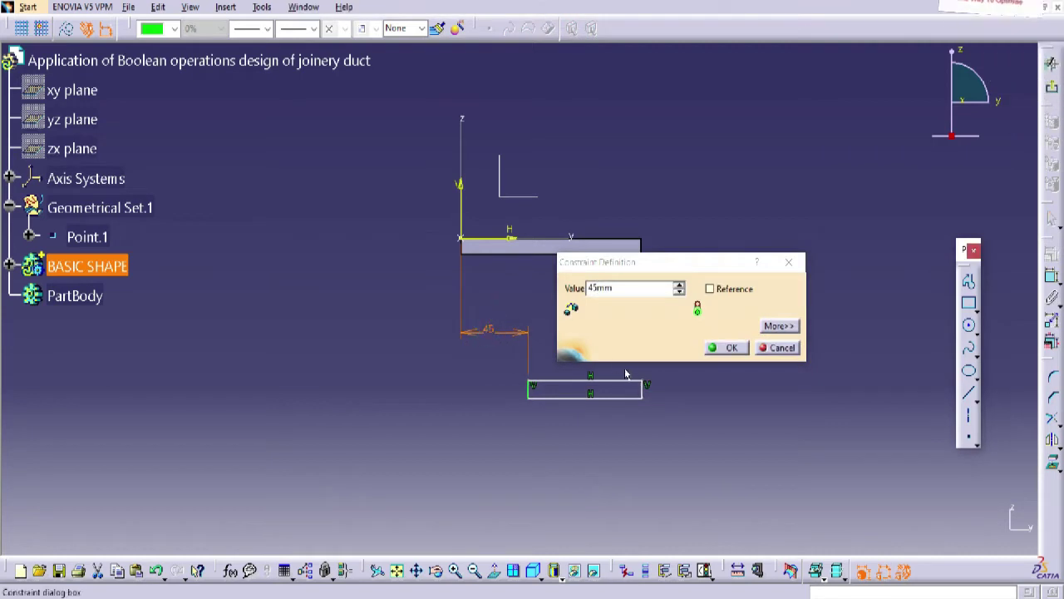
{"action": "middle_click", "coordinate": [557, 355]}
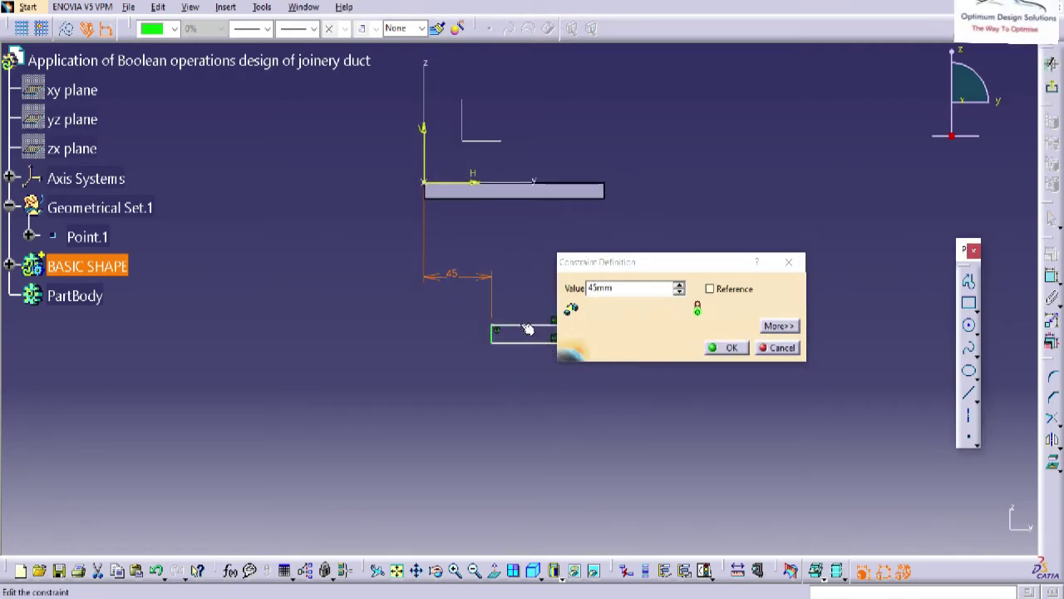
{"action": "left_click", "coordinate": [728, 347]}
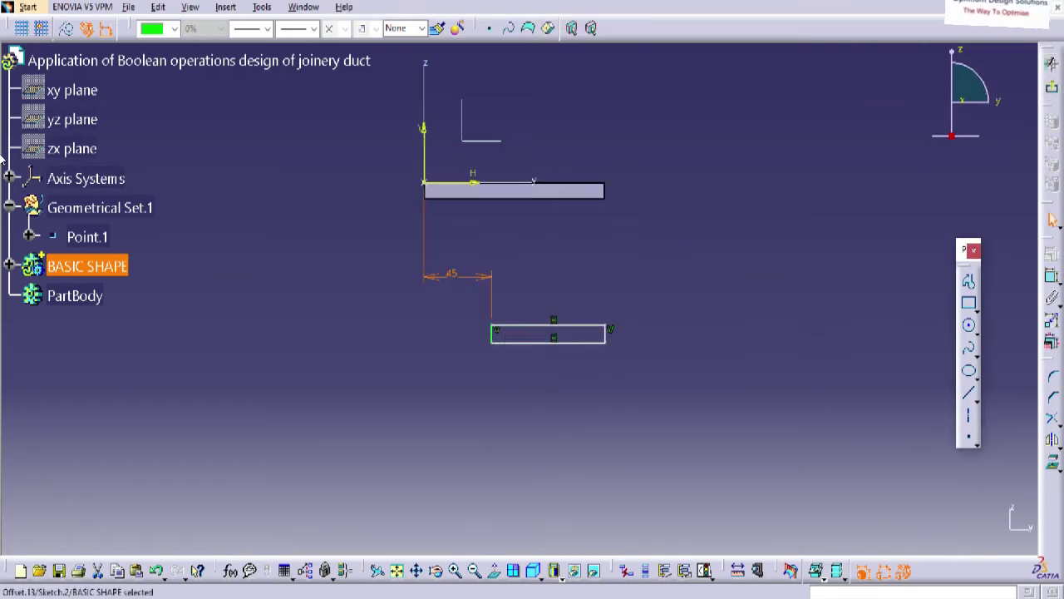
Dimension the lower rectangle's height and set it to 10 mm
{"action": "left_click", "coordinate": [1052, 277]}
{"action": "left_click", "coordinate": [551, 325]}
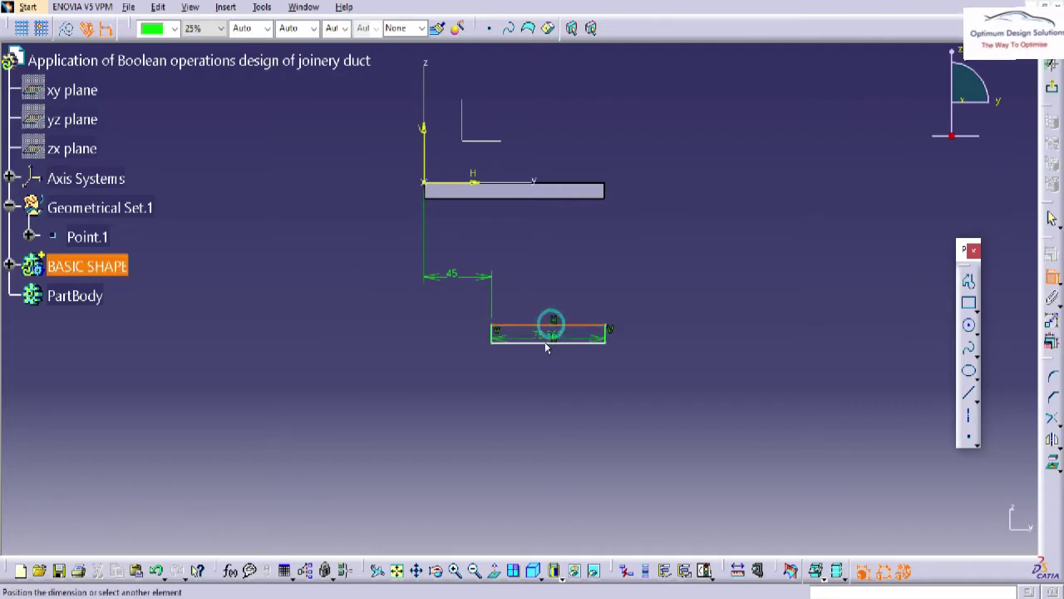
{"action": "left_click", "coordinate": [677, 341]}
{"action": "double_click", "coordinate": [678, 331]}
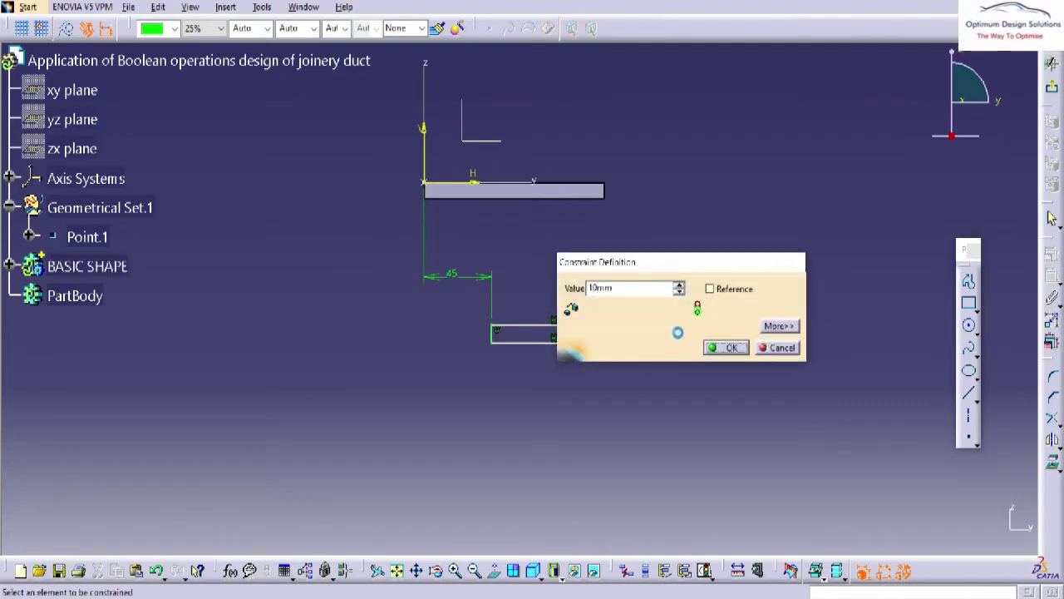
{"action": "key", "text": "Return"}
Dimension the lower rectangle's width along its bottom edge and set it to 70 mm
{"action": "left_click", "coordinate": [551, 341]}
{"action": "left_click", "coordinate": [554, 380]}
{"action": "double_click", "coordinate": [557, 384]}
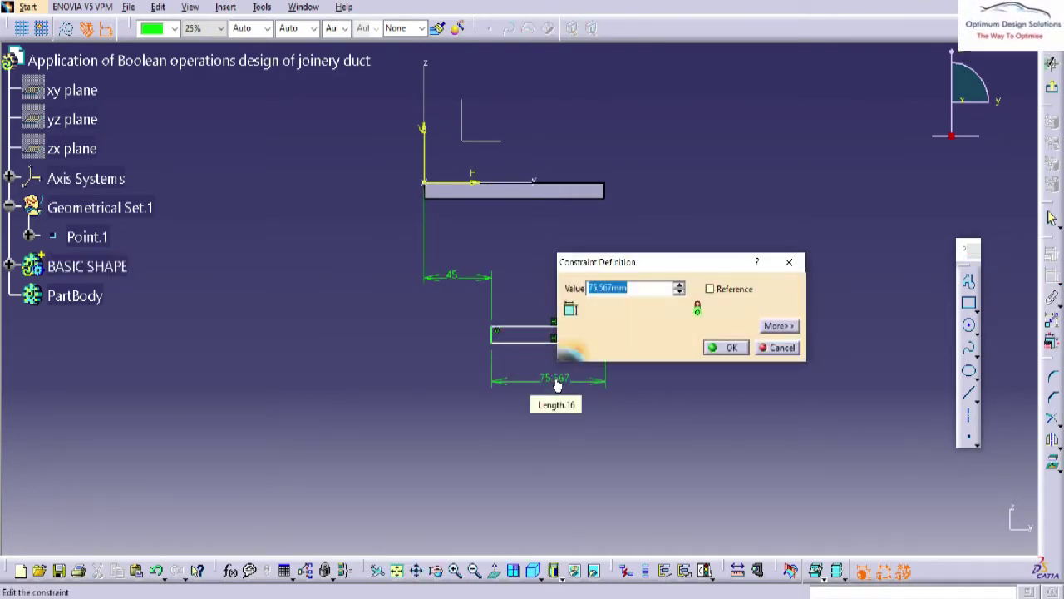
{"action": "key", "text": "Return"}
After checking the PowerPoint drawing, set the distance from the H axis to the lower rectangle's bottom edge to 120 mm and exit the sketch
{"action": "key", "text": "alt+Tab"}
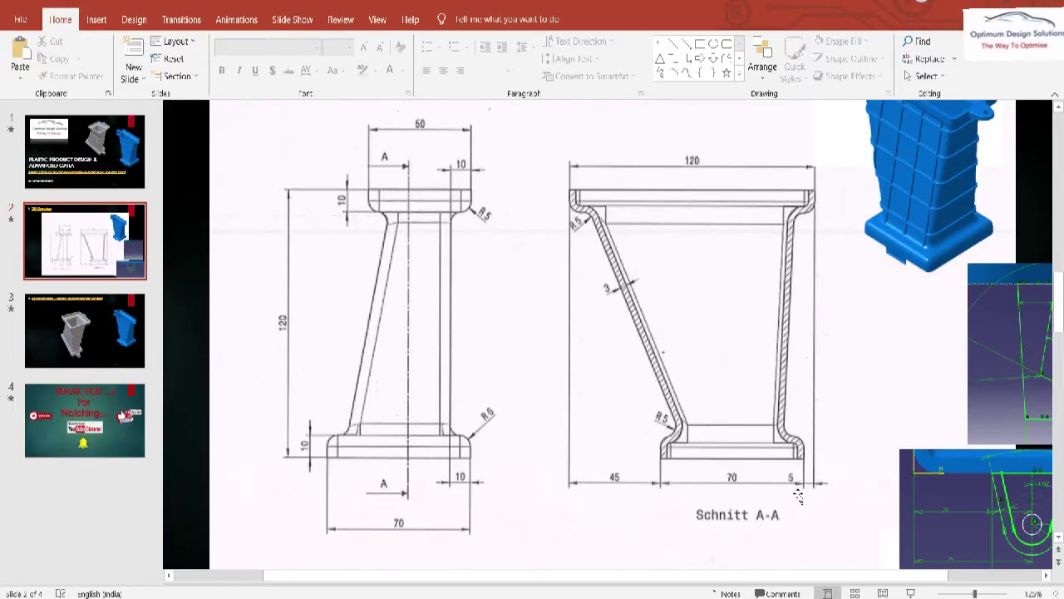
{"action": "key", "text": "alt+Tab"}
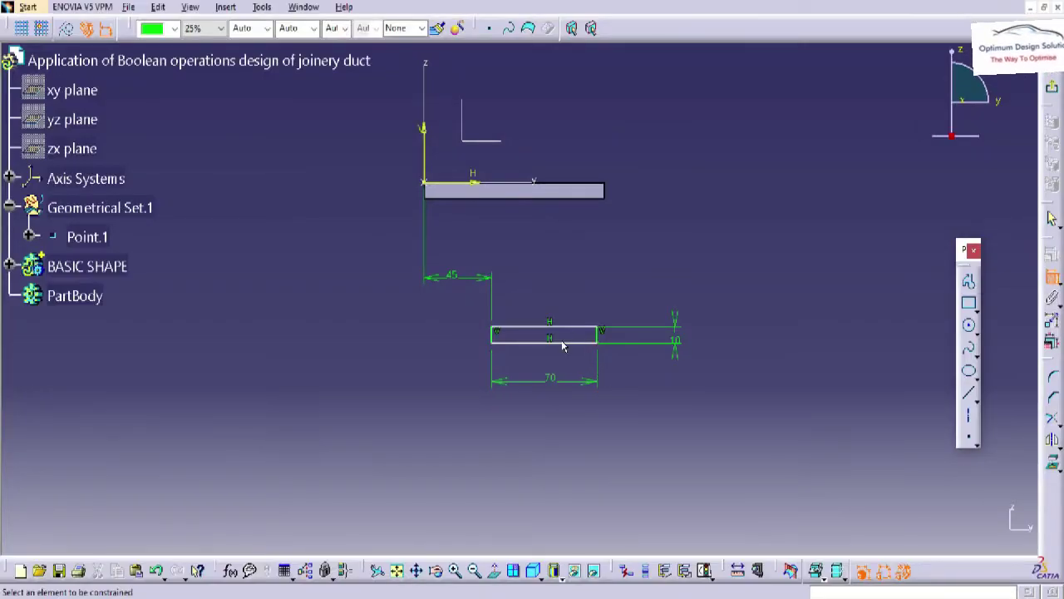
{"action": "left_click", "coordinate": [555, 340]}
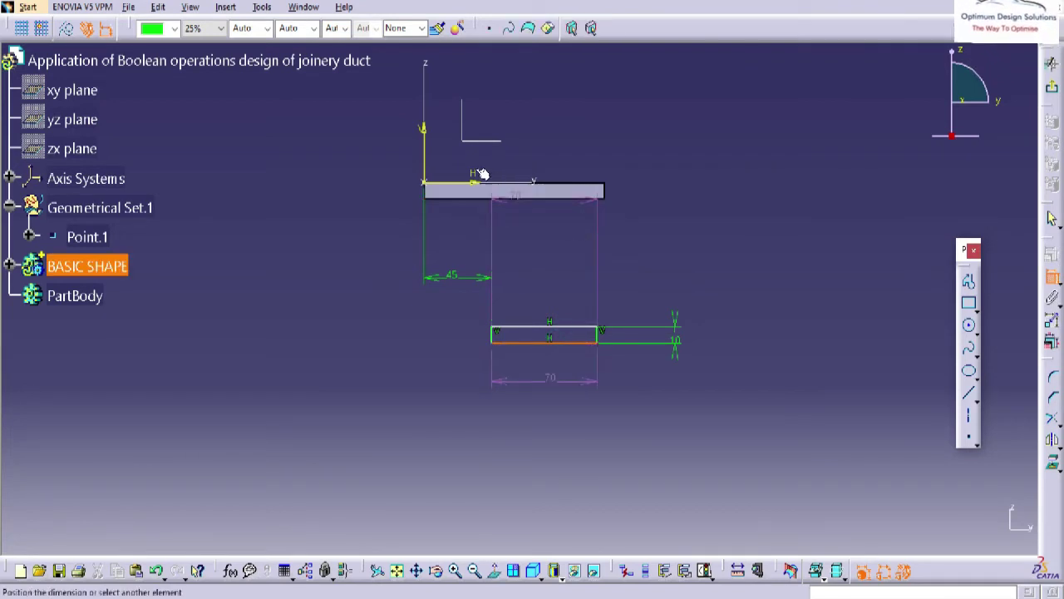
{"action": "left_click", "coordinate": [475, 177]}
{"action": "left_click", "coordinate": [716, 237]}
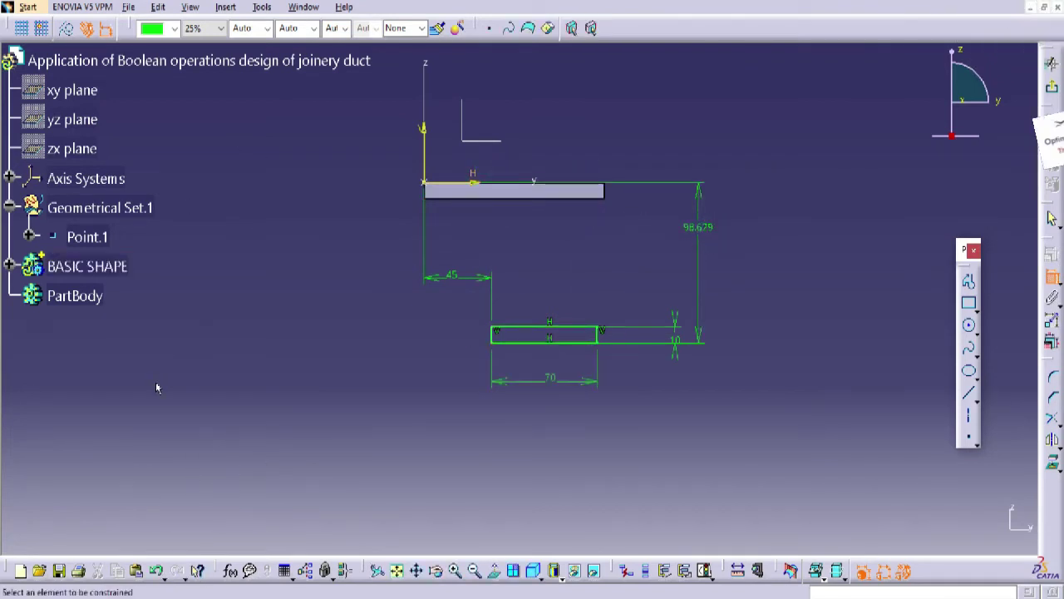
{"action": "key", "text": "alt+Tab"}
{"action": "key", "text": "alt+Tab"}
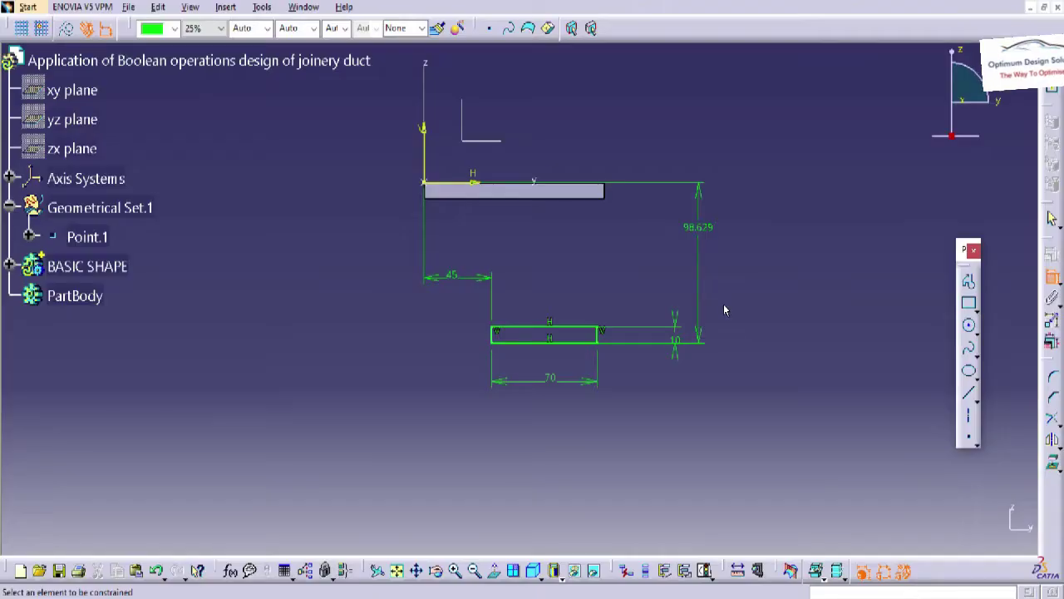
{"action": "double_click", "coordinate": [697, 226]}
{"action": "type", "text": "120"}
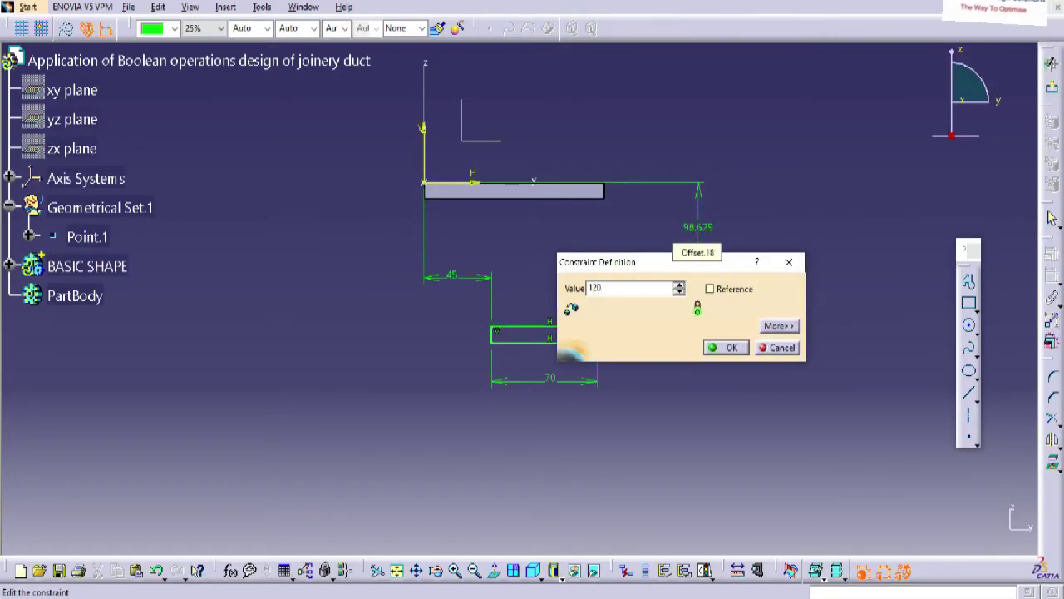
{"action": "key", "text": "Return"}
{"action": "left_click", "coordinate": [1051, 78]}
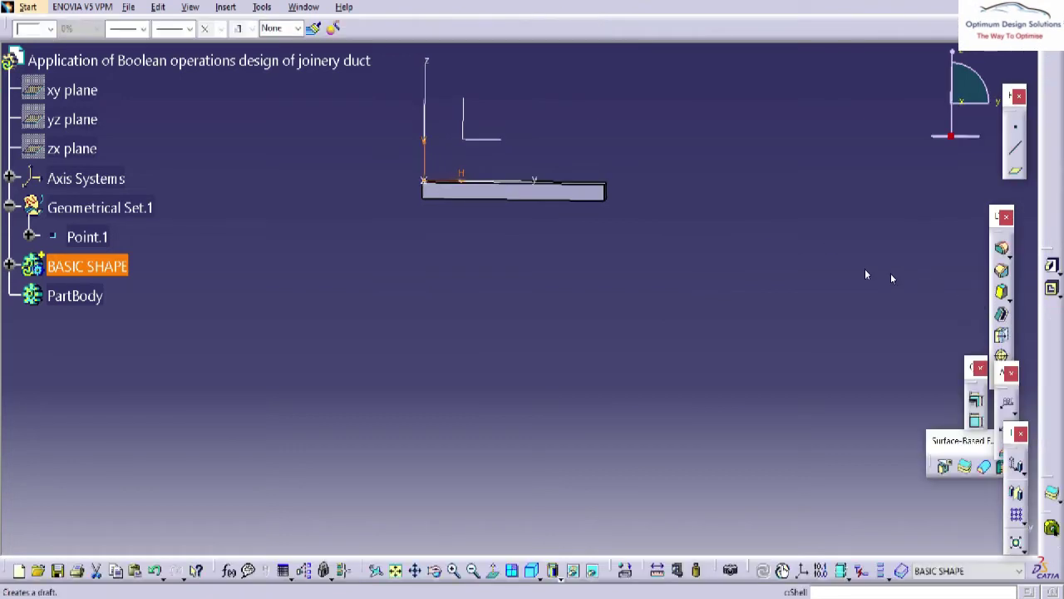
Pad the lower rectangle sketch to a length of 70 mm
{"action": "left_click", "coordinate": [1052, 266]}
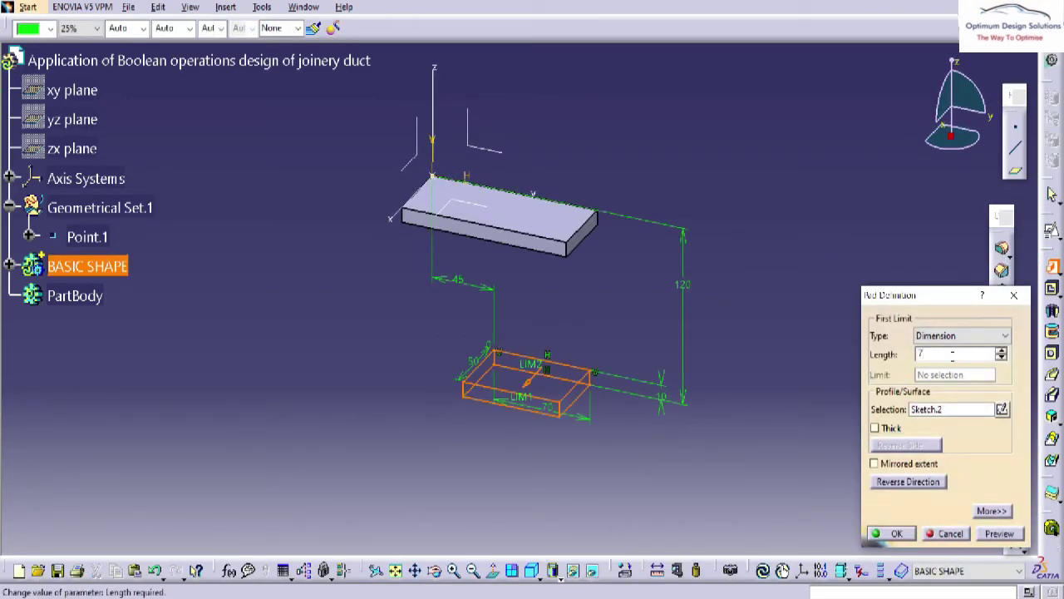
{"action": "type", "text": "7"}
{"action": "key", "text": "Return"}
{"action": "key", "text": "Return"}
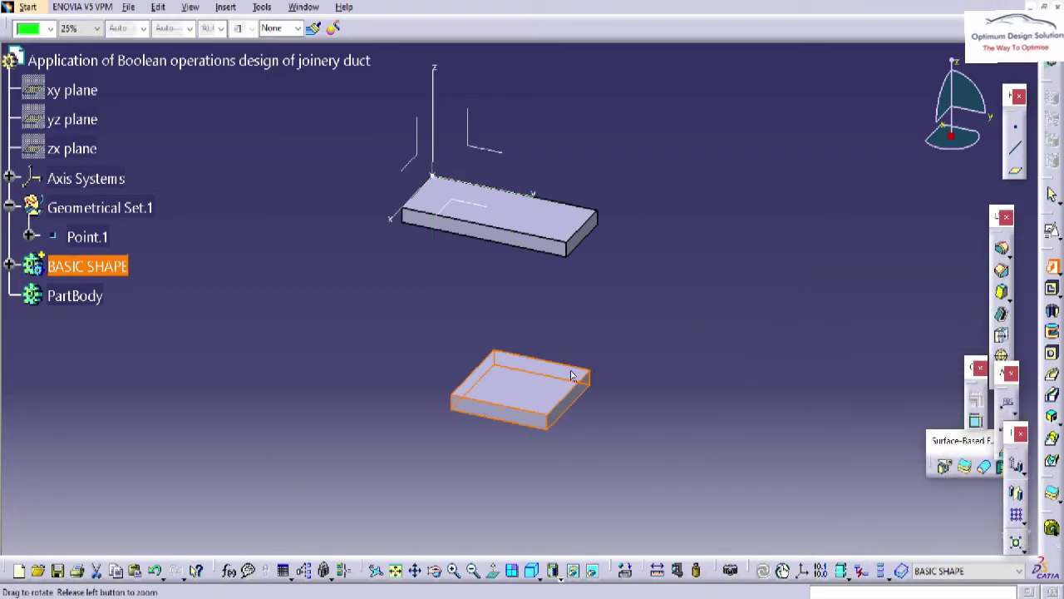
Check the section dimensions on the PowerPoint drawing and open a positioned sketch on the lower pad's top face in CATIA
{"action": "middle_click_drag", "start_coordinate": [570, 376], "coordinate": [514, 297]}
{"action": "key", "text": "alt+Tab"}
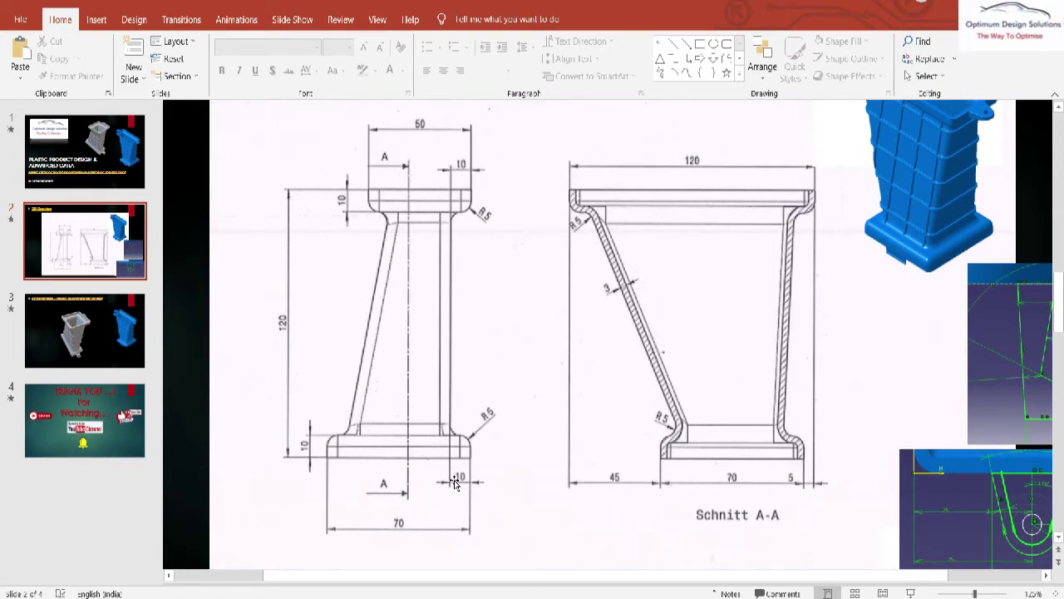
{"action": "key", "text": "alt+Tab"}
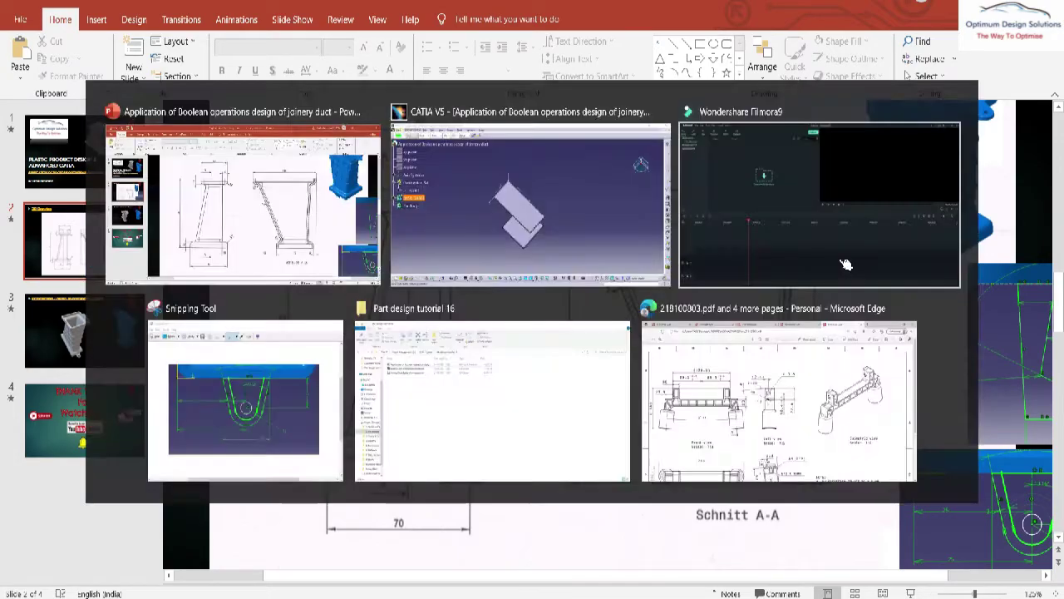
{"action": "mouse_move", "coordinate": [509, 366]}
{"action": "middle_mouse_down"}
{"action": "mouse_move", "coordinate": [496, 304]}
{"action": "mouse_move", "coordinate": [509, 310]}
{"action": "mouse_move", "coordinate": [506, 330]}
{"action": "middle_mouse_up"}
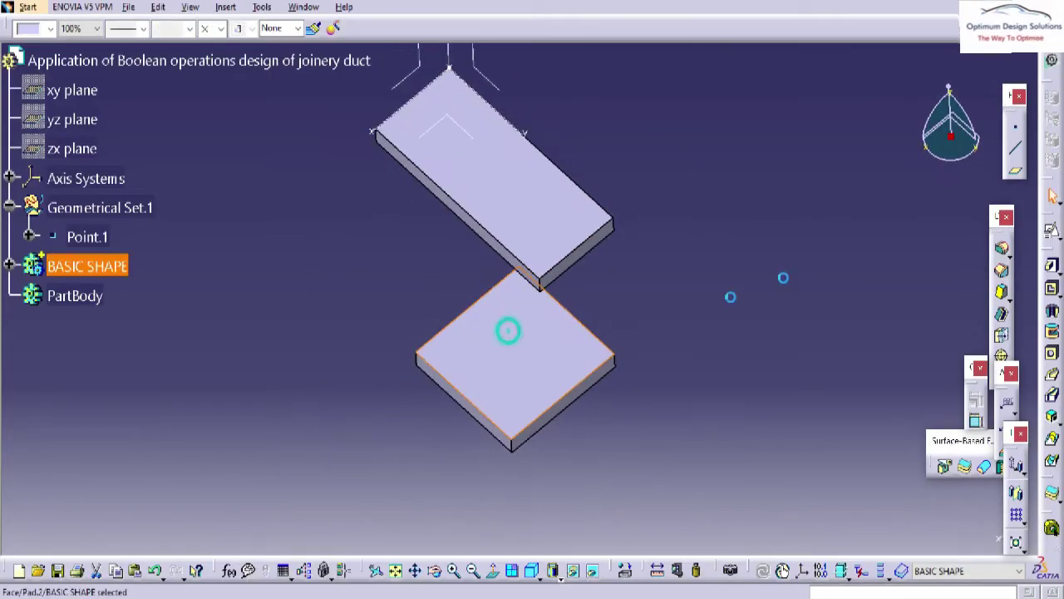
{"action": "left_click", "coordinate": [1051, 231]}
{"action": "middle_click_drag", "start_coordinate": [587, 314], "coordinate": [605, 371]}
{"action": "left_click", "coordinate": [950, 528]}
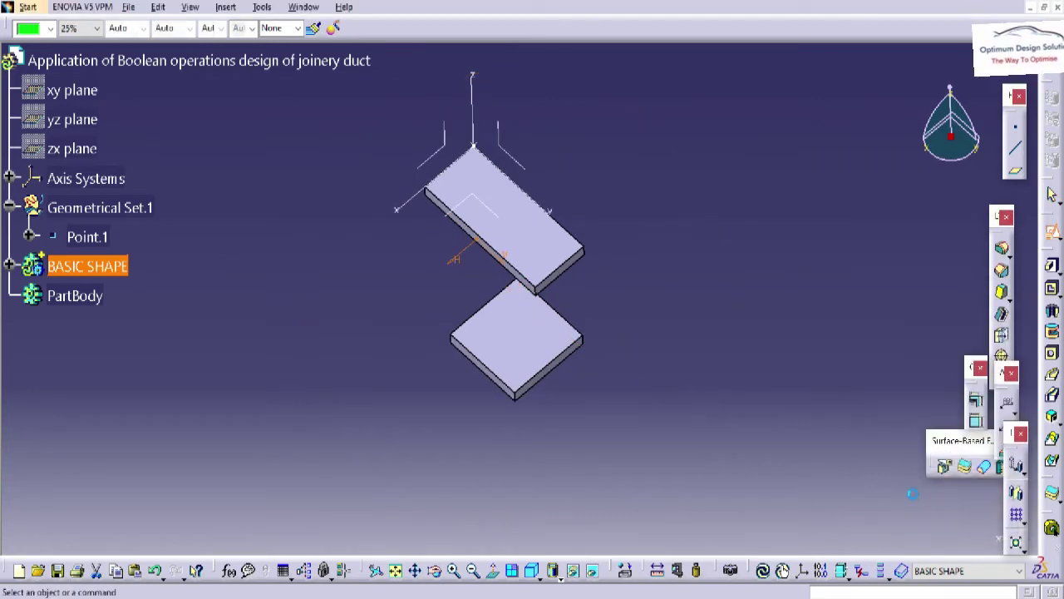
{"action": "middle_click_drag", "start_coordinate": [751, 432], "coordinate": [736, 357]}
Project the four outline edges of the lower pad's top face into the sketch as construction geometry
{"action": "left_click", "coordinate": [644, 340]}
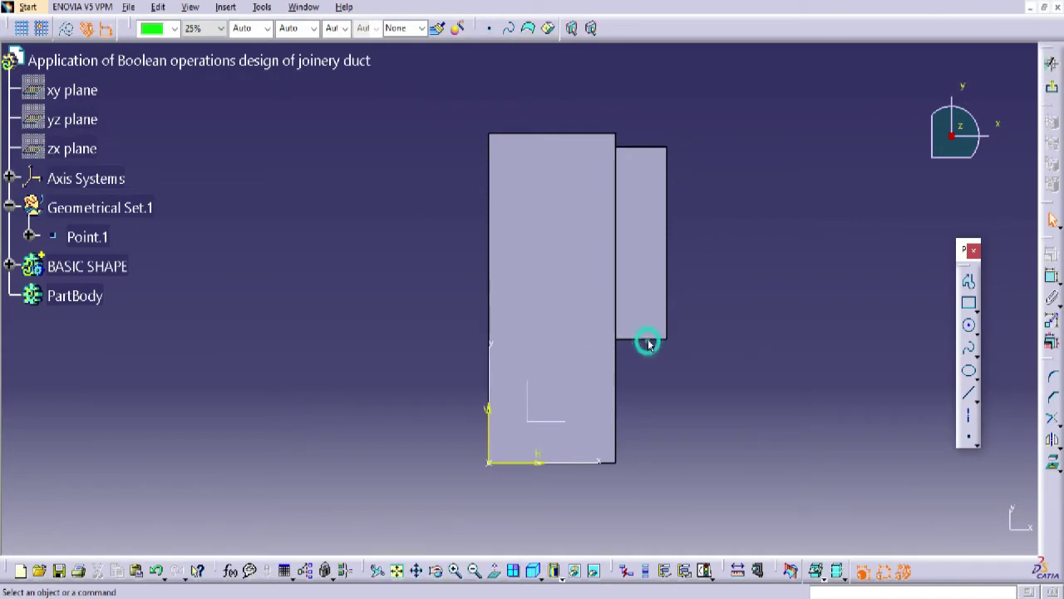
{"action": "left_click", "coordinate": [666, 277], "text": "ctrl"}
{"action": "left_click", "coordinate": [640, 148], "text": "ctrl"}
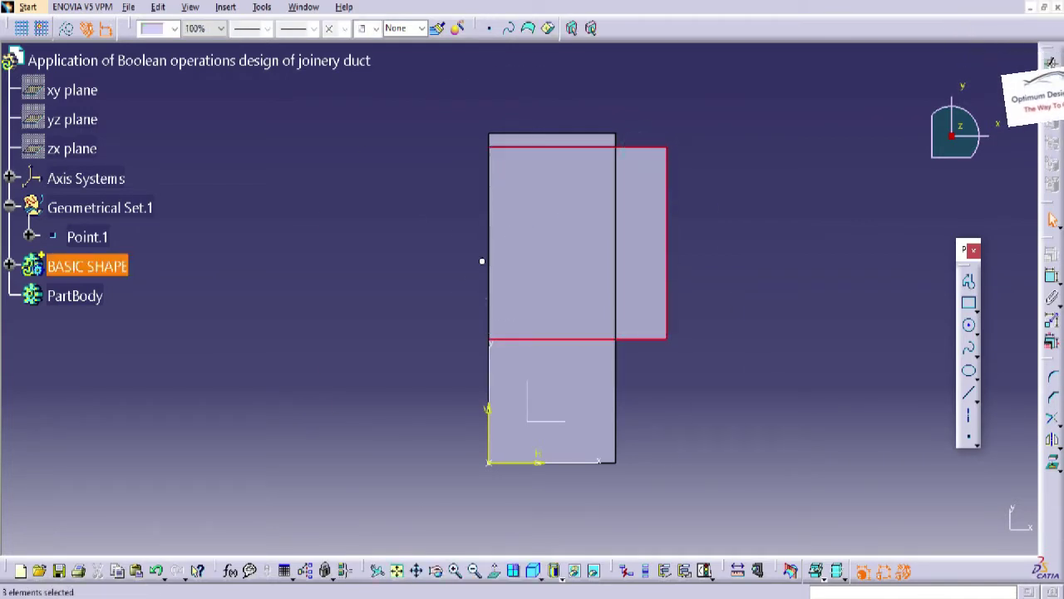
{"action": "middle_click_drag", "start_coordinate": [482, 259], "coordinate": [503, 241]}
{"action": "left_click", "coordinate": [499, 231], "text": "ctrl"}
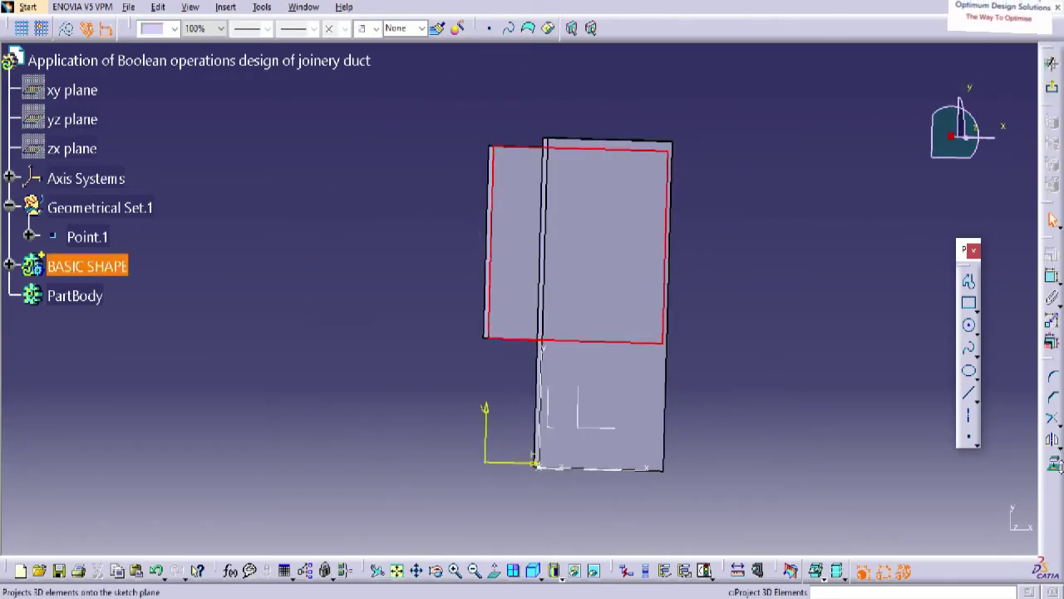
{"action": "left_click", "coordinate": [1052, 466]}
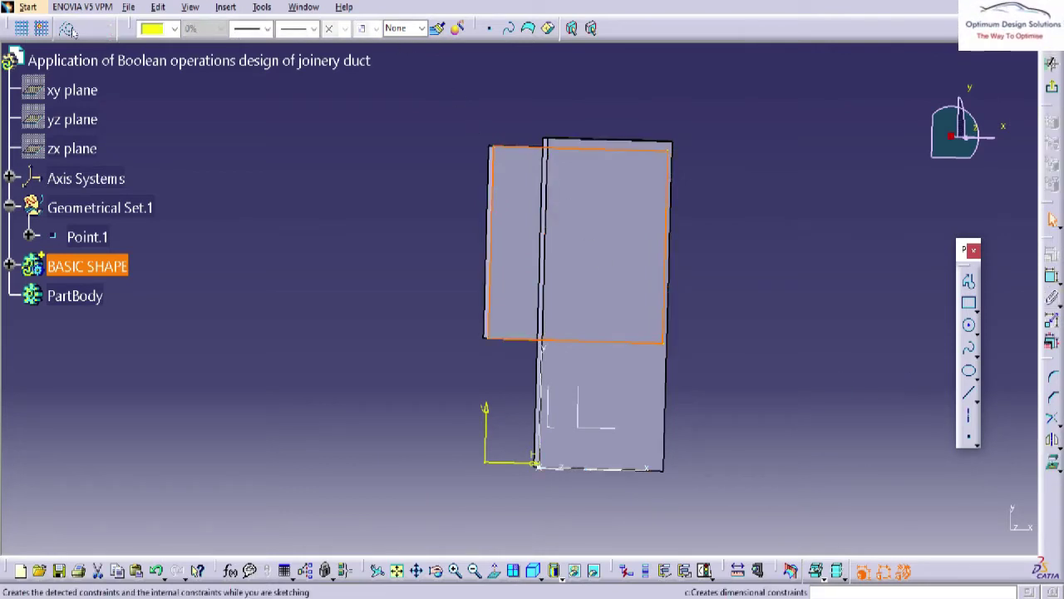
Try to offset the projected outline inward
{"action": "left_click", "coordinate": [1058, 443]}
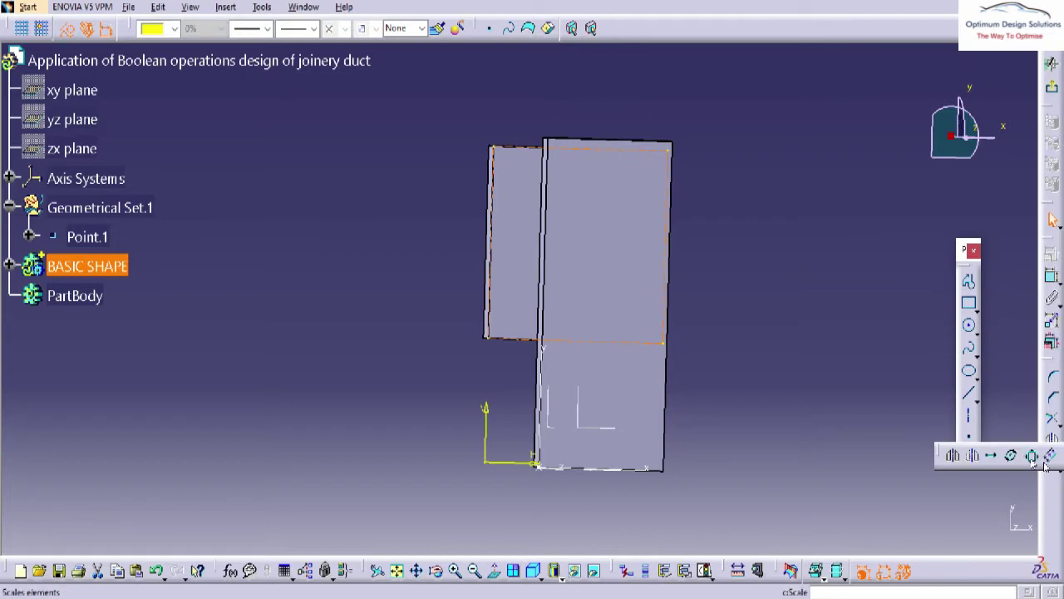
{"action": "left_click", "coordinate": [513, 272]}
{"action": "middle_click_drag", "start_coordinate": [712, 278], "coordinate": [656, 230]}
{"action": "middle_click_drag", "start_coordinate": [788, 269], "coordinate": [786, 296]}
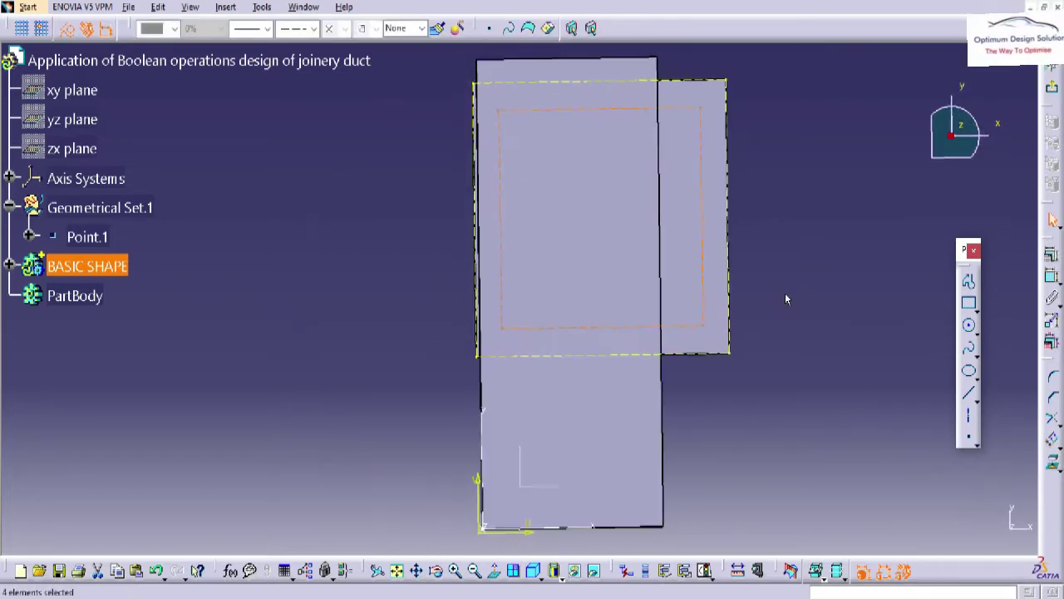
{"action": "left_click", "coordinate": [786, 296]}
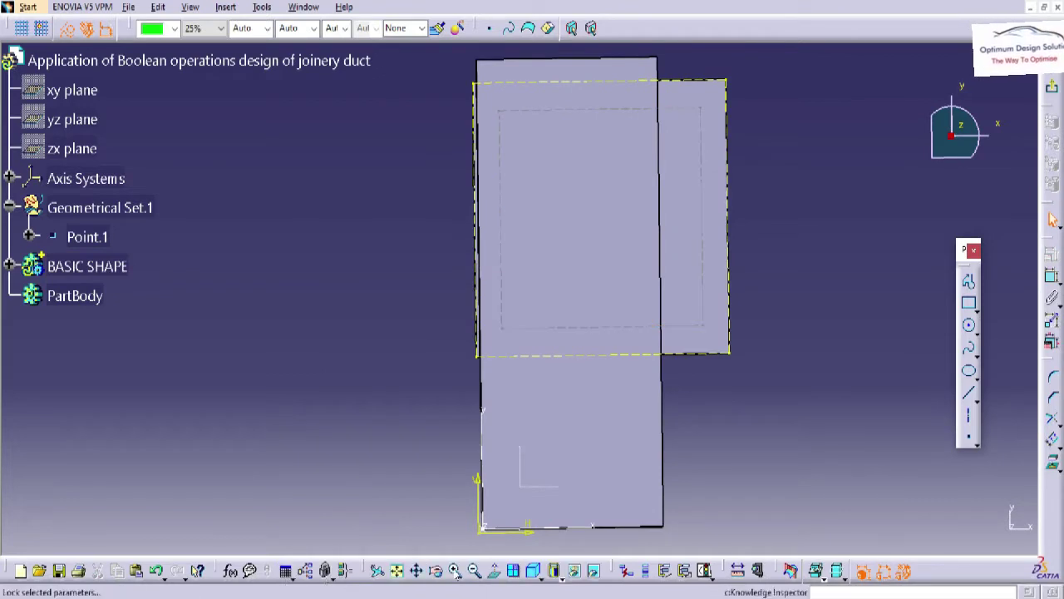
Draw a rectangle about 55 mm by 52 mm inside the projected outline
{"action": "left_click", "coordinate": [494, 572]}
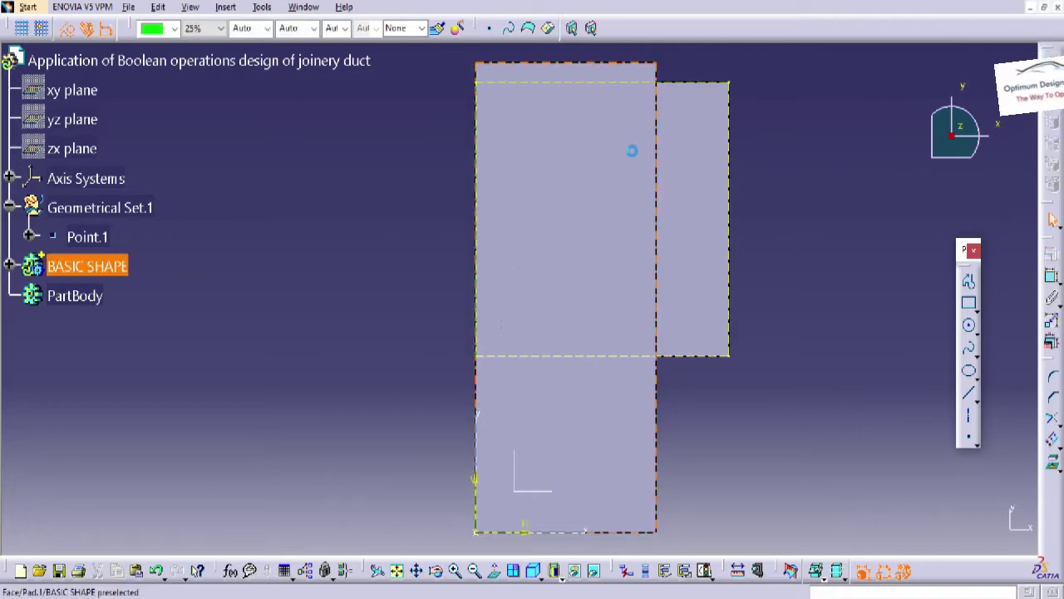
{"action": "left_click", "coordinate": [970, 301]}
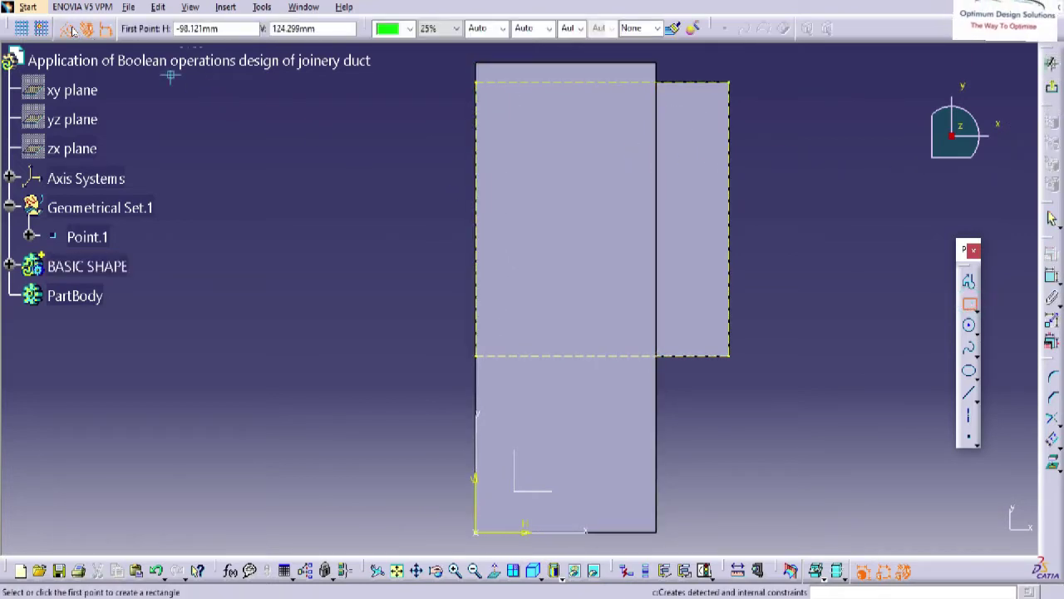
{"action": "left_click", "coordinate": [508, 116]}
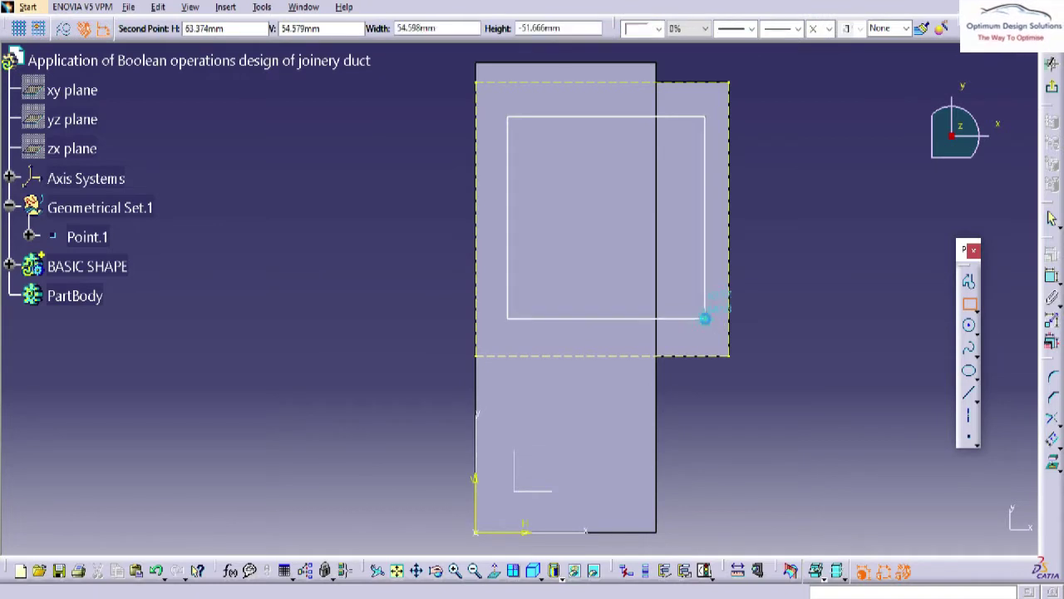
{"action": "left_click", "coordinate": [705, 318]}
Dimension the gaps between each of the inner rectangle's four sides and the matching projected edges
{"action": "left_click", "coordinate": [1050, 277]}
{"action": "left_click", "coordinate": [691, 116]}
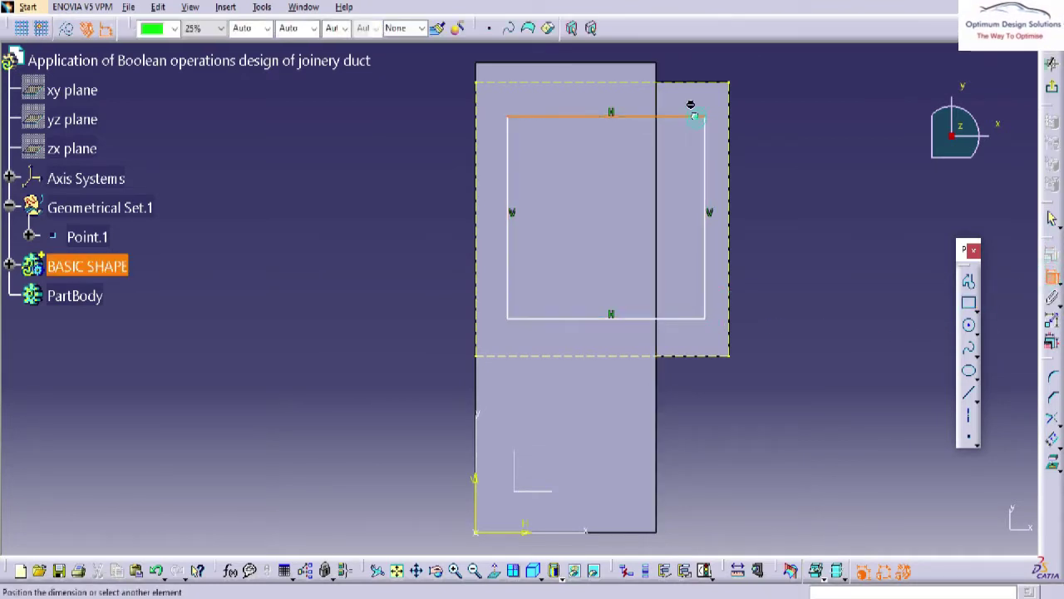
{"action": "left_click", "coordinate": [779, 104]}
{"action": "left_click", "coordinate": [706, 188]}
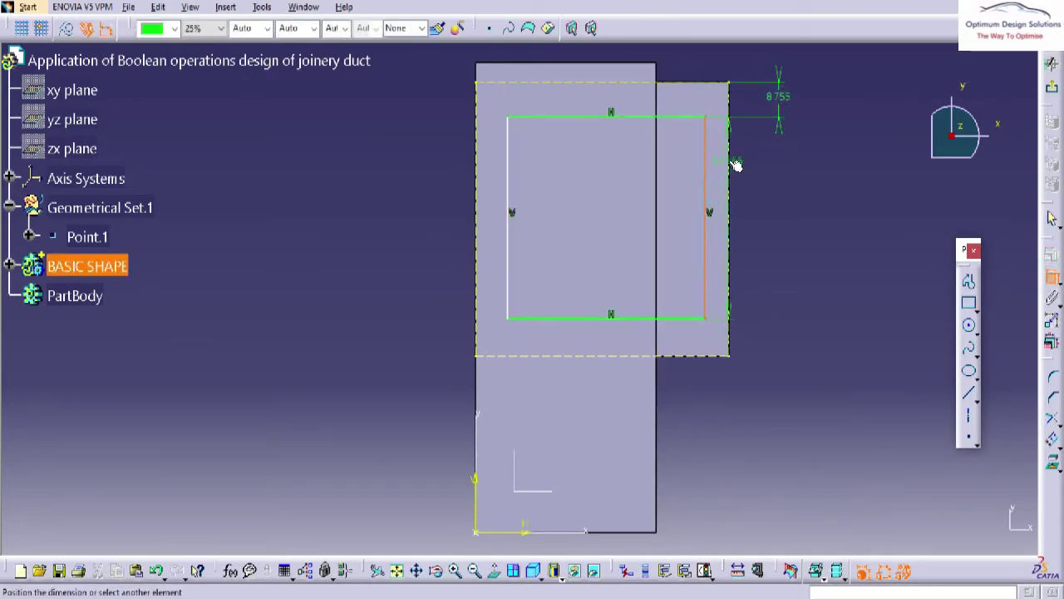
{"action": "left_click", "coordinate": [743, 167]}
{"action": "left_click", "coordinate": [676, 321]}
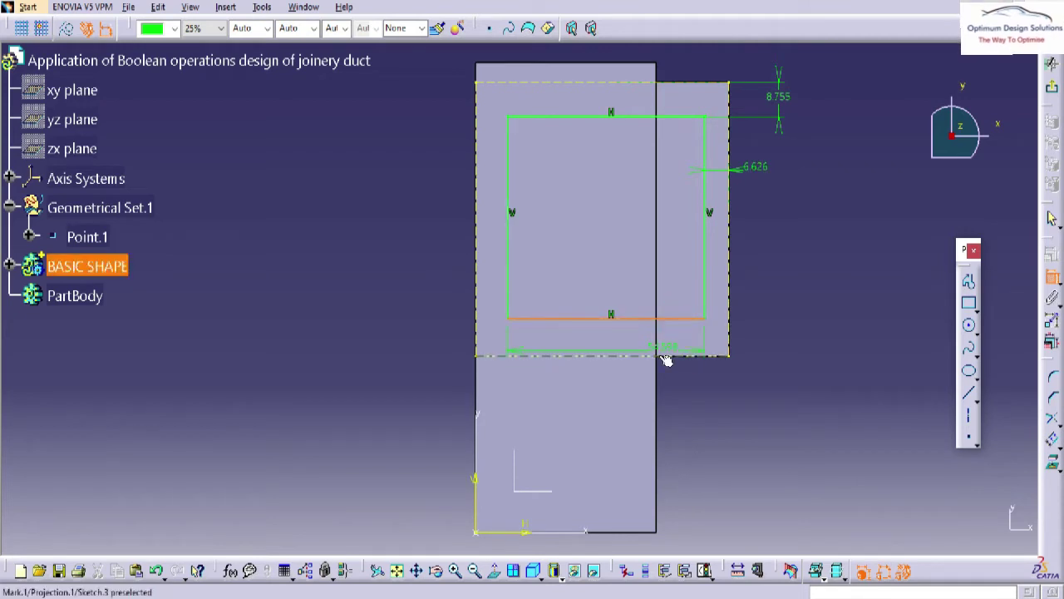
{"action": "left_click", "coordinate": [785, 352]}
{"action": "left_click", "coordinate": [506, 203]}
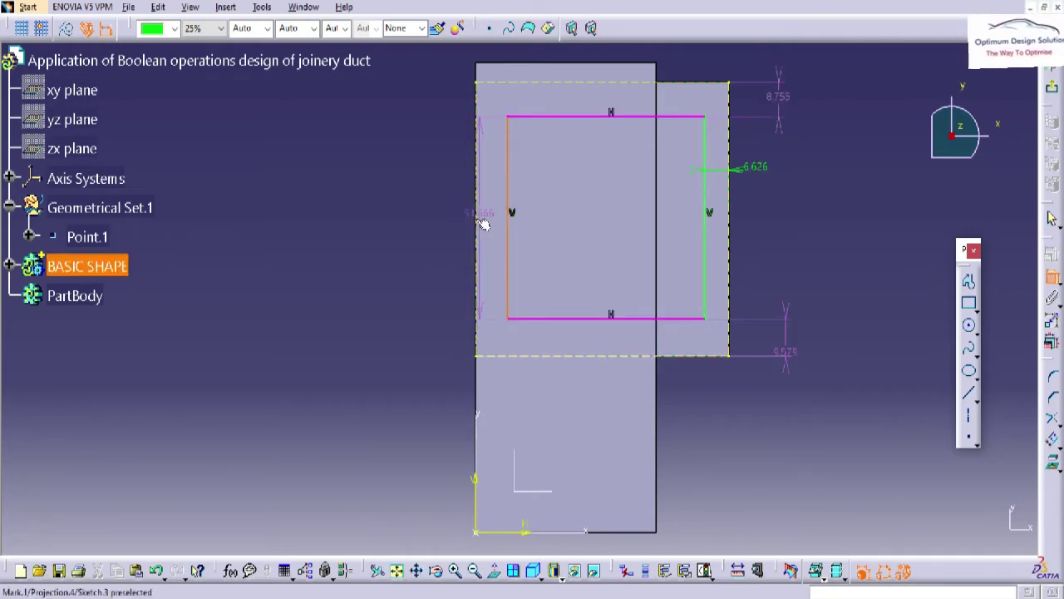
{"action": "left_click", "coordinate": [433, 218]}
Set all four gaps between the inner rectangle and the projected outline to 10 mm and exit the sketch
{"action": "double_click", "coordinate": [443, 217]}
{"action": "type", "text": "10mm"}
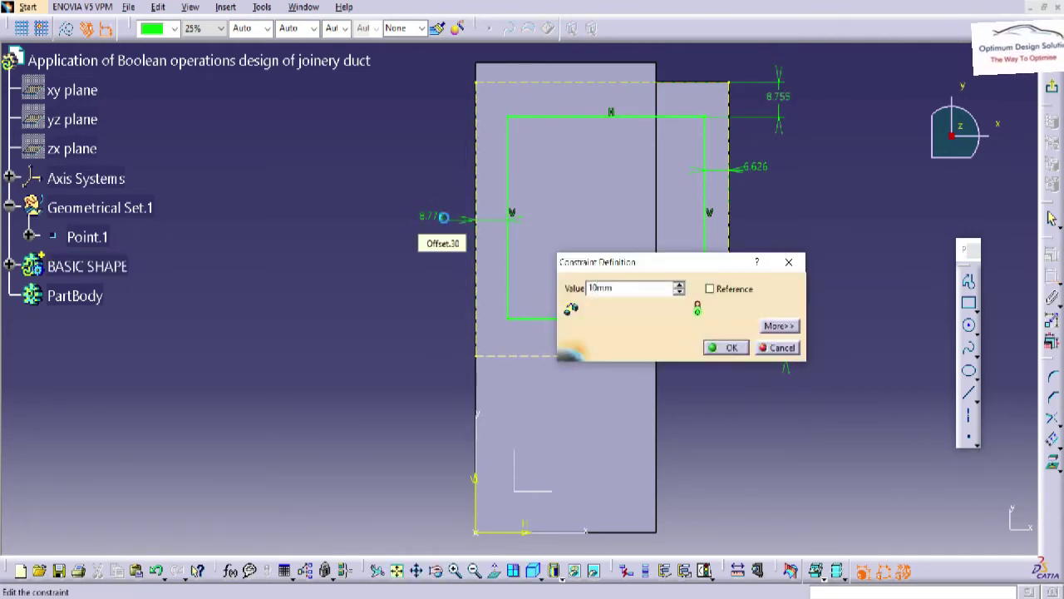
{"action": "key", "text": "Return"}
{"action": "double_click", "coordinate": [788, 346]}
{"action": "type", "text": "10"}
{"action": "key", "text": "Return"}
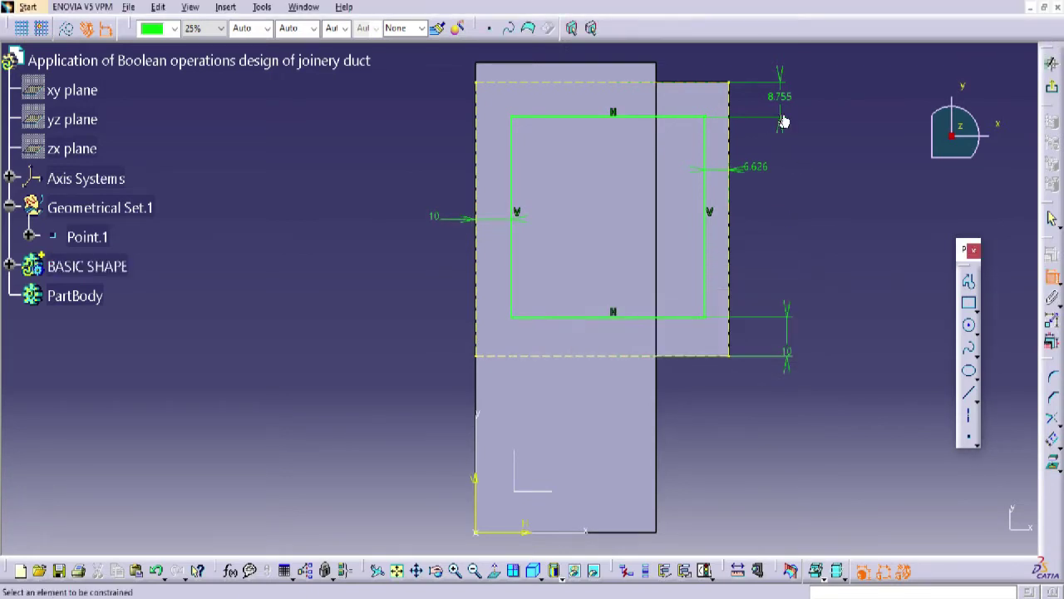
{"action": "double_click", "coordinate": [780, 99]}
{"action": "type", "text": "10mm"}
{"action": "key", "text": "Return"}
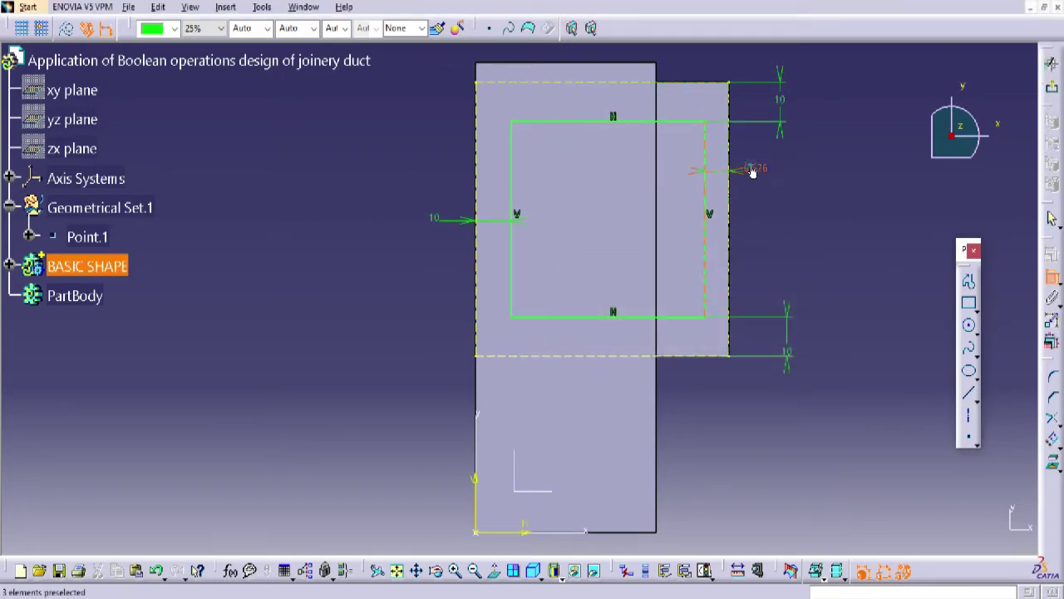
{"action": "double_click", "coordinate": [738, 169]}
{"action": "type", "text": "10"}
{"action": "key", "text": "Return"}
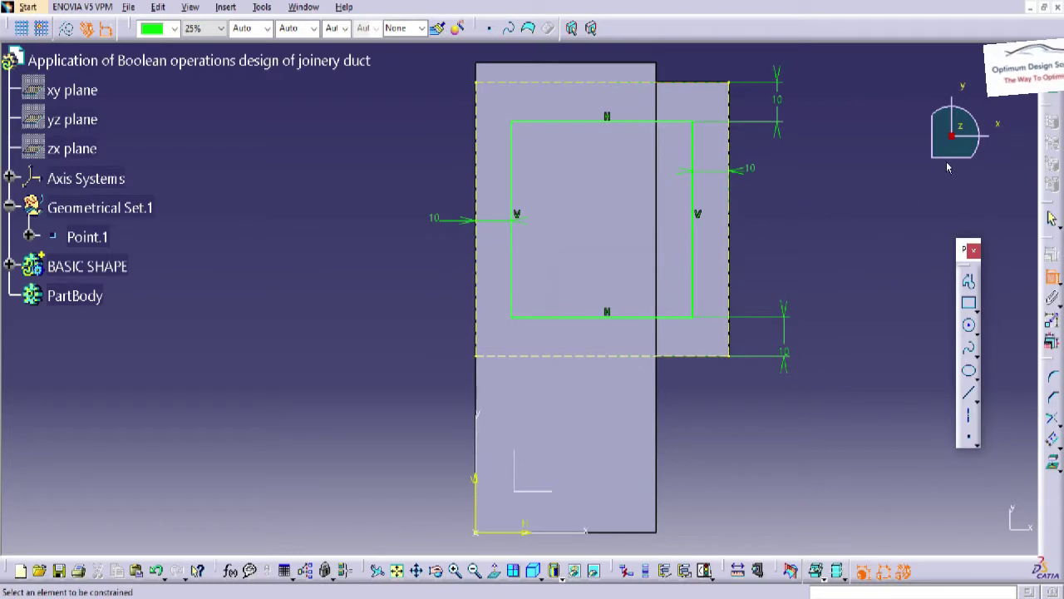
{"action": "left_click", "coordinate": [1051, 90]}
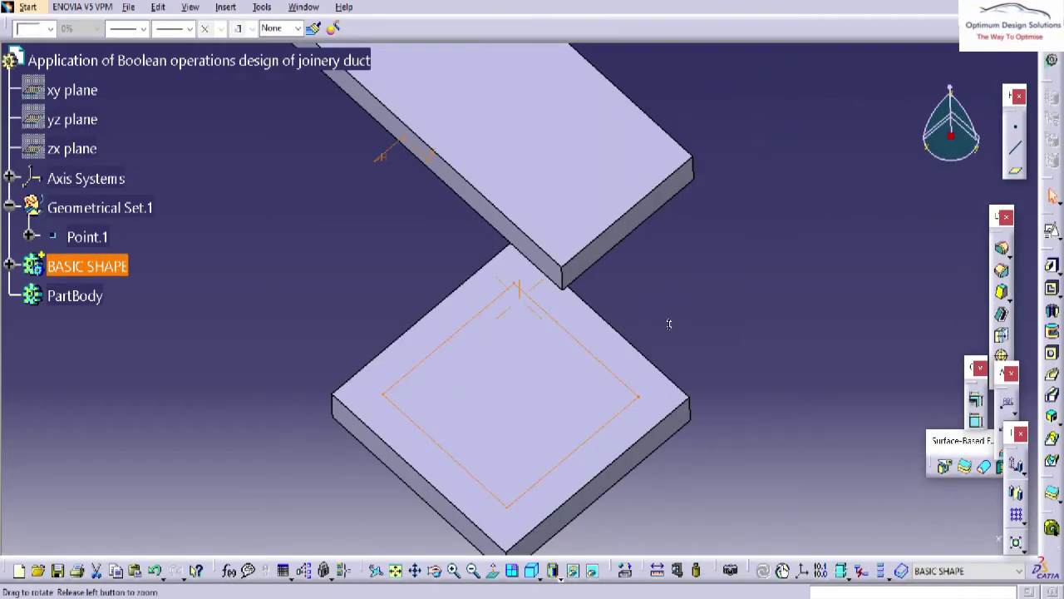
Create a positioned sketch on the underside face of the upper pad with implicit origin and orientation
{"action": "middle_click_drag", "start_coordinate": [669, 324], "coordinate": [690, 365]}
{"action": "left_click", "coordinate": [784, 304]}
{"action": "mouse_move", "coordinate": [778, 333]}
{"action": "middle_mouse_down"}
{"action": "mouse_move", "coordinate": [769, 372]}
{"action": "mouse_move", "coordinate": [509, 260]}
{"action": "mouse_move", "coordinate": [511, 135]}
{"action": "mouse_move", "coordinate": [510, 162]}
{"action": "middle_mouse_up"}
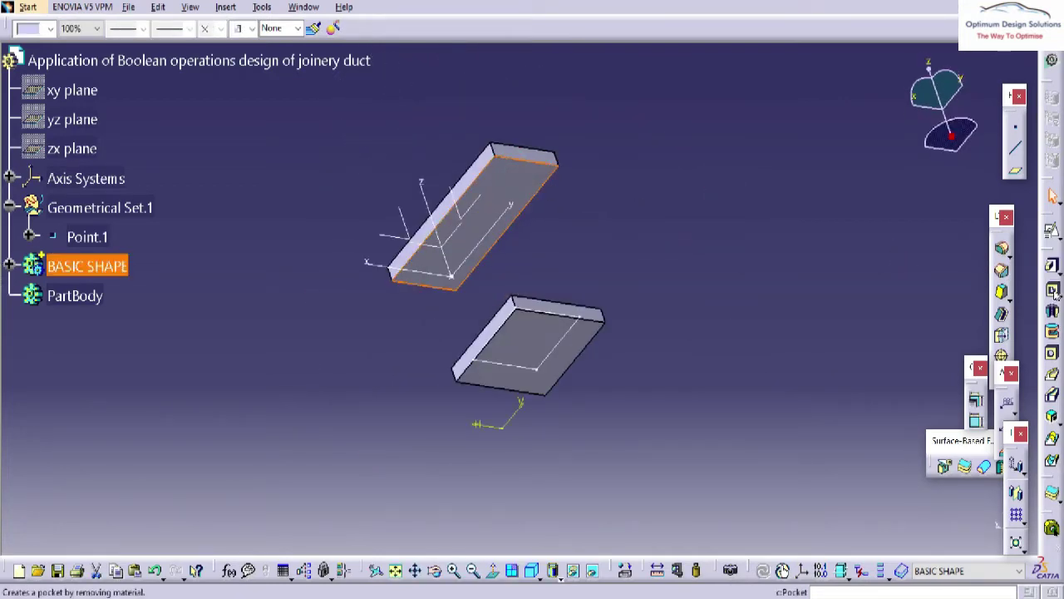
{"action": "left_click", "coordinate": [1051, 236]}
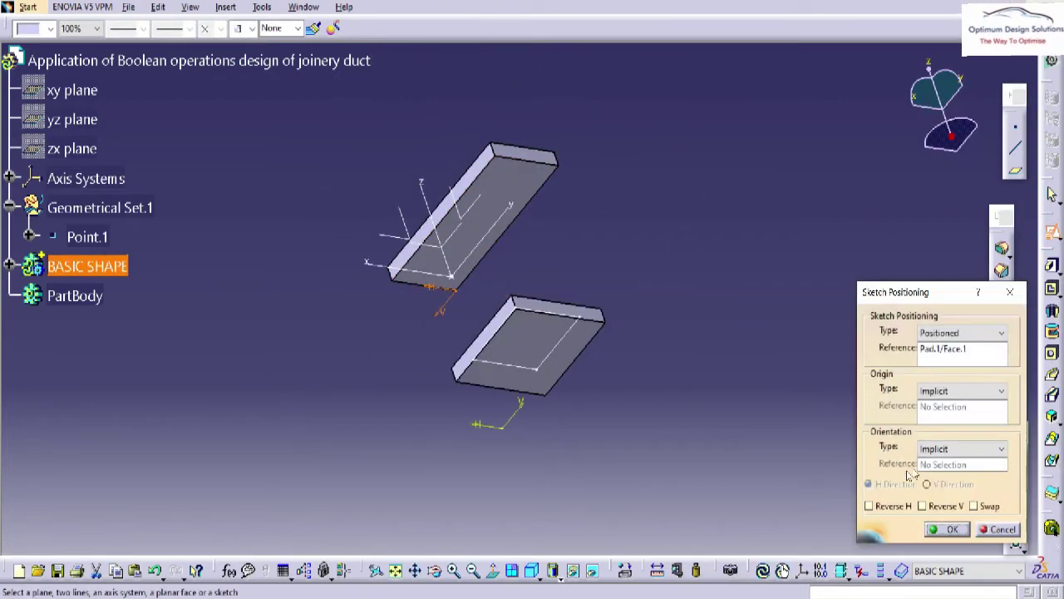
{"action": "left_click", "coordinate": [944, 530]}
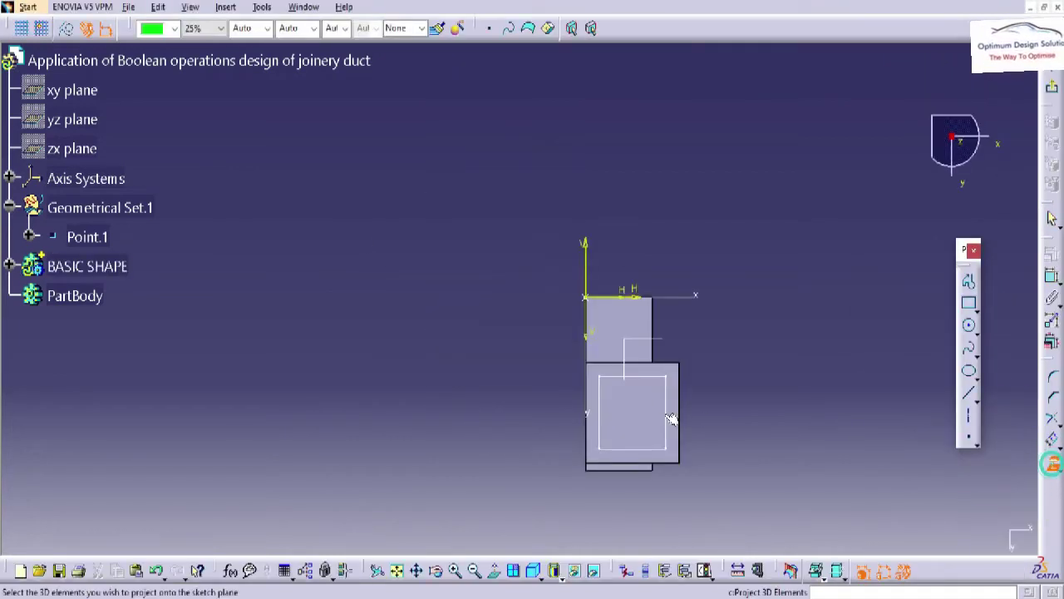
Project the upper pad's outline edges into the sketch as construction geometry
{"action": "middle_click_drag", "start_coordinate": [656, 402], "coordinate": [663, 158]}
{"action": "left_click", "coordinate": [657, 137]}
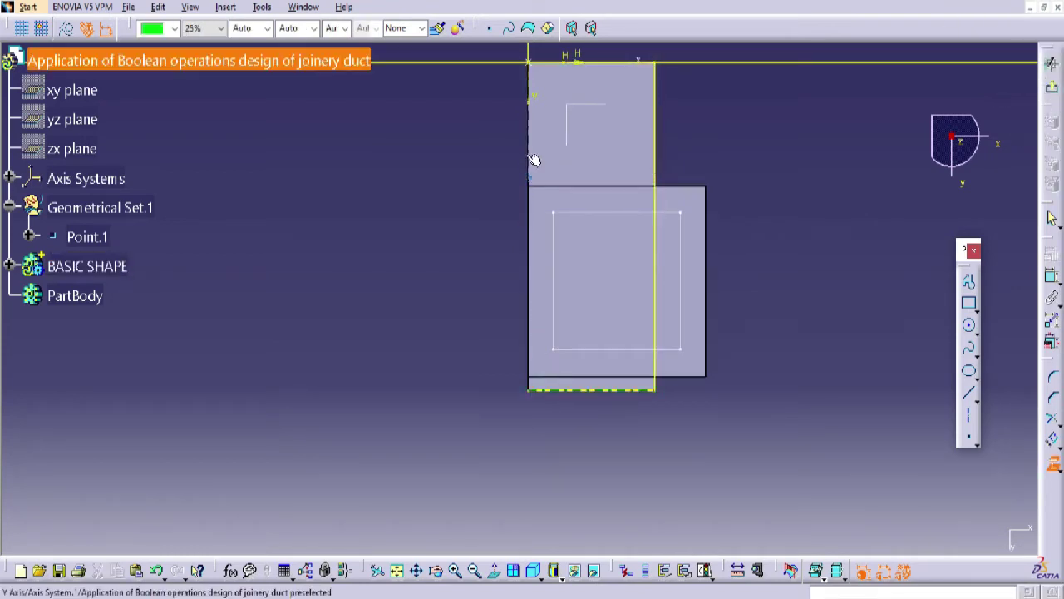
{"action": "left_click", "coordinate": [527, 261]}
{"action": "left_click", "coordinate": [426, 61]}
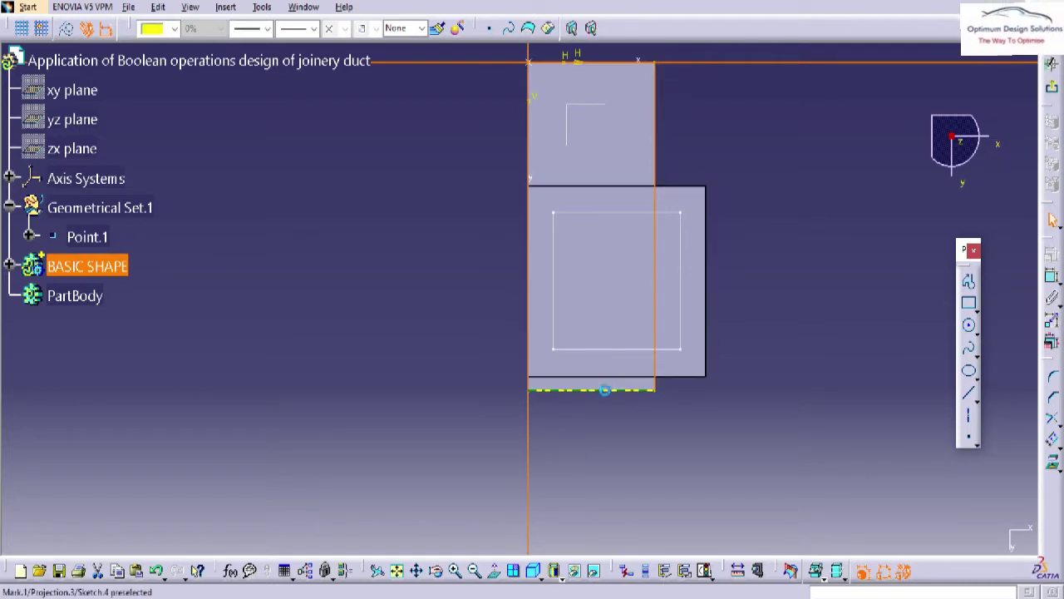
{"action": "left_click", "coordinate": [240, 138]}
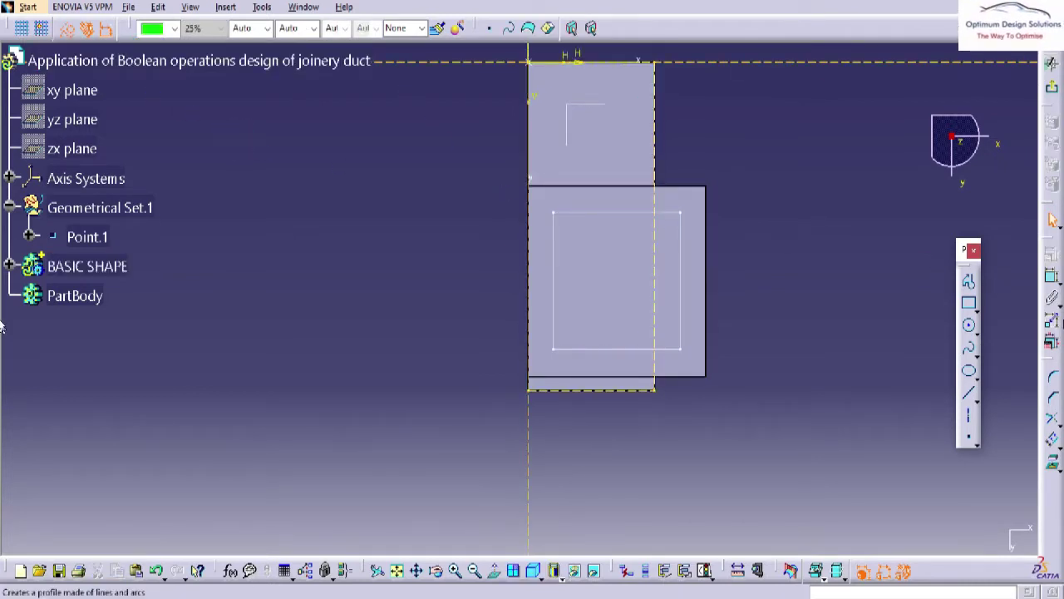
Draw a rectangle about 35 mm by 103 mm inside the projected outline of the upper pad
{"action": "left_click", "coordinate": [971, 303]}
{"action": "left_click", "coordinate": [976, 307]}
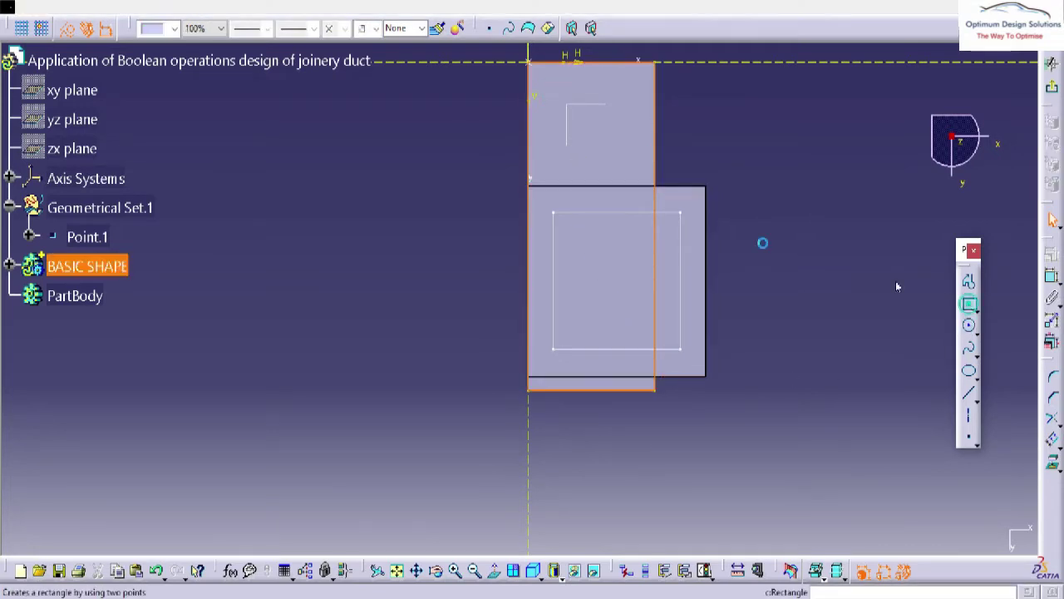
{"action": "left_click", "coordinate": [969, 302]}
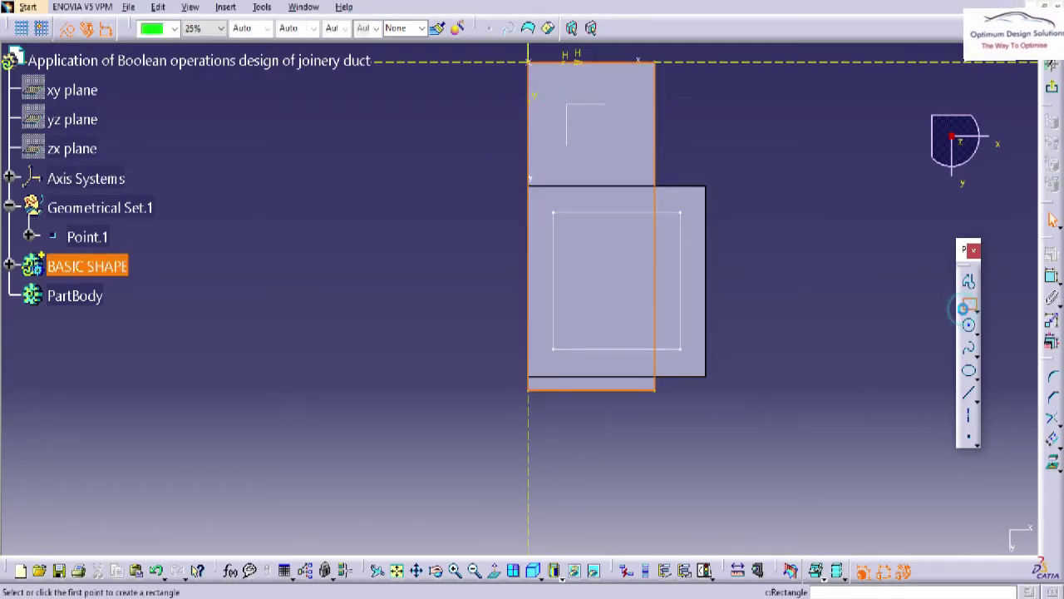
{"action": "left_click", "coordinate": [646, 373]}
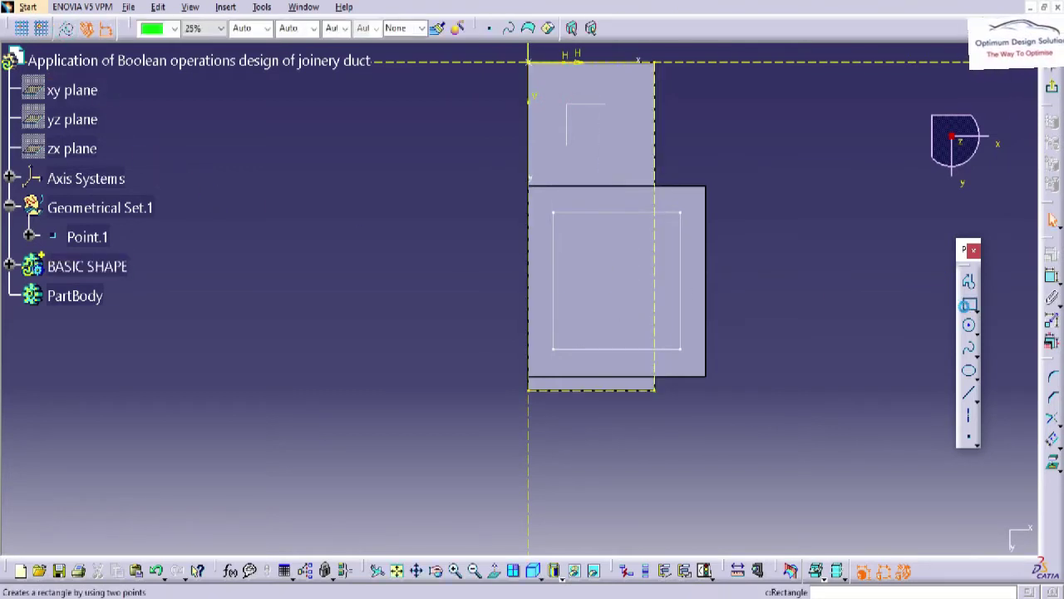
{"action": "left_click", "coordinate": [967, 305]}
{"action": "left_click", "coordinate": [545, 86]}
{"action": "left_click", "coordinate": [634, 367]}
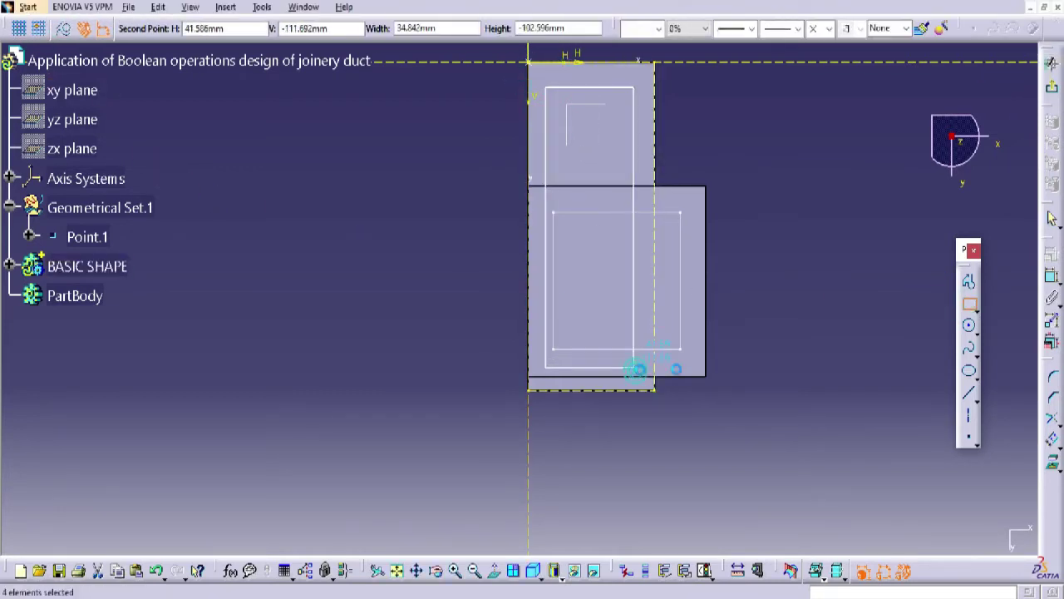
Hide the 3D background and dimension the gaps from the rectangle's left, right and bottom sides to the matching projected edges
{"action": "left_click", "coordinate": [792, 573]}
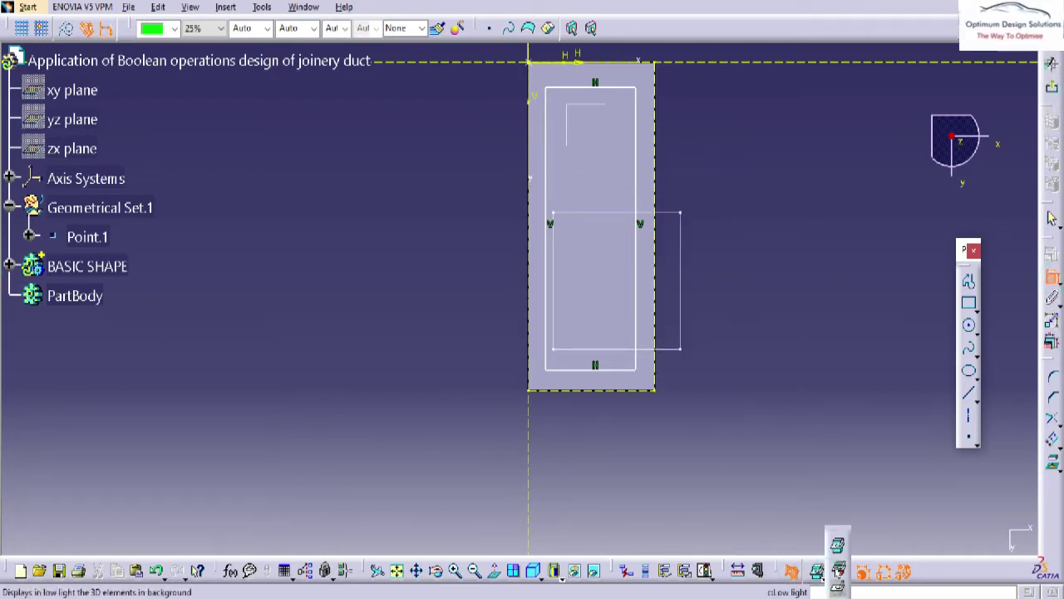
{"action": "left_click", "coordinate": [545, 141]}
{"action": "left_click", "coordinate": [529, 141]}
{"action": "left_click", "coordinate": [438, 173]}
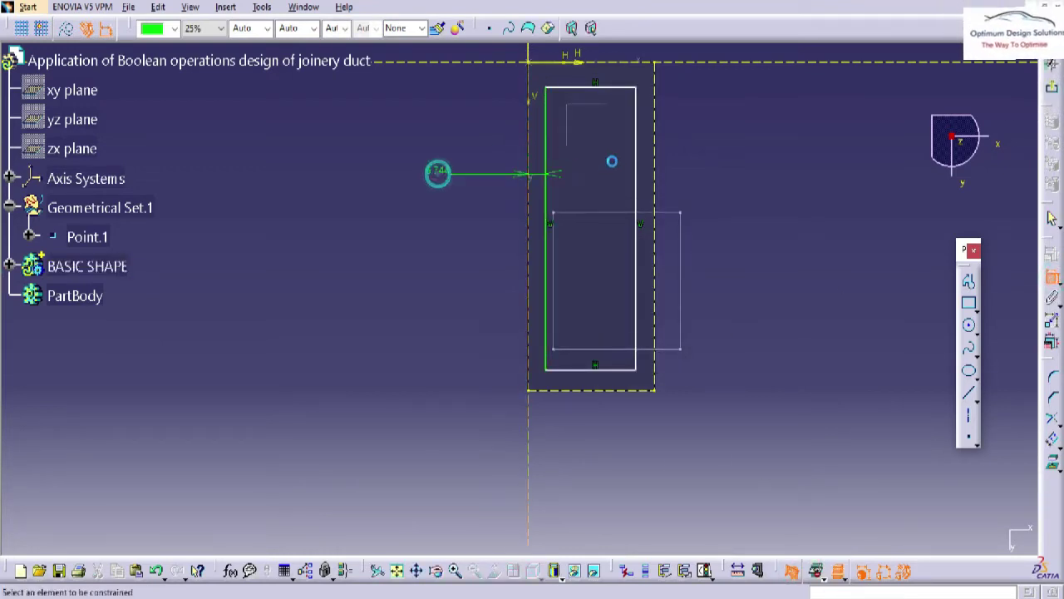
{"action": "left_click", "coordinate": [639, 123]}
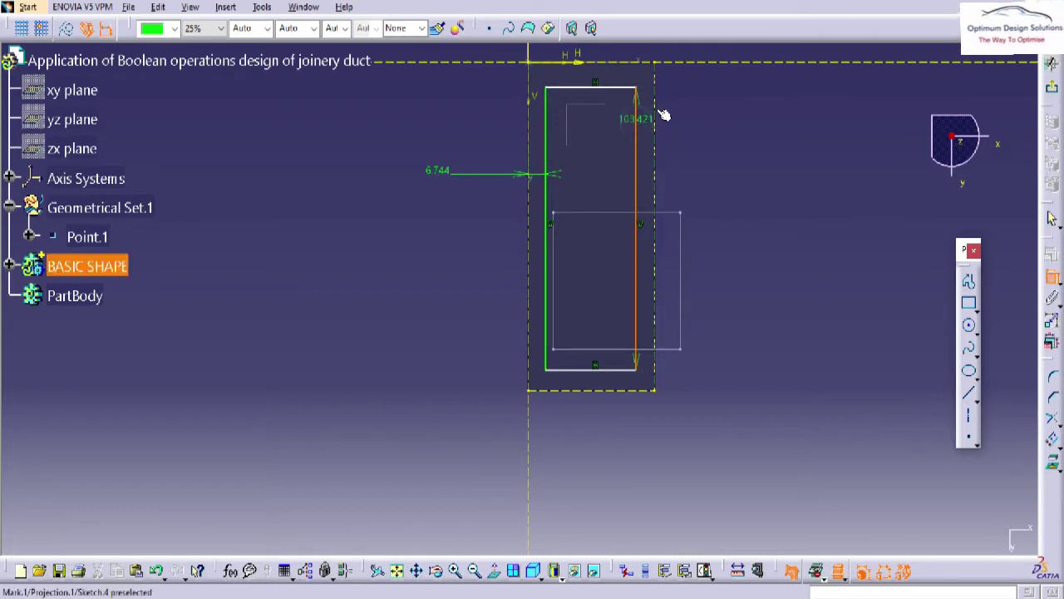
{"action": "left_click", "coordinate": [609, 88]}
{"action": "left_click", "coordinate": [613, 61]}
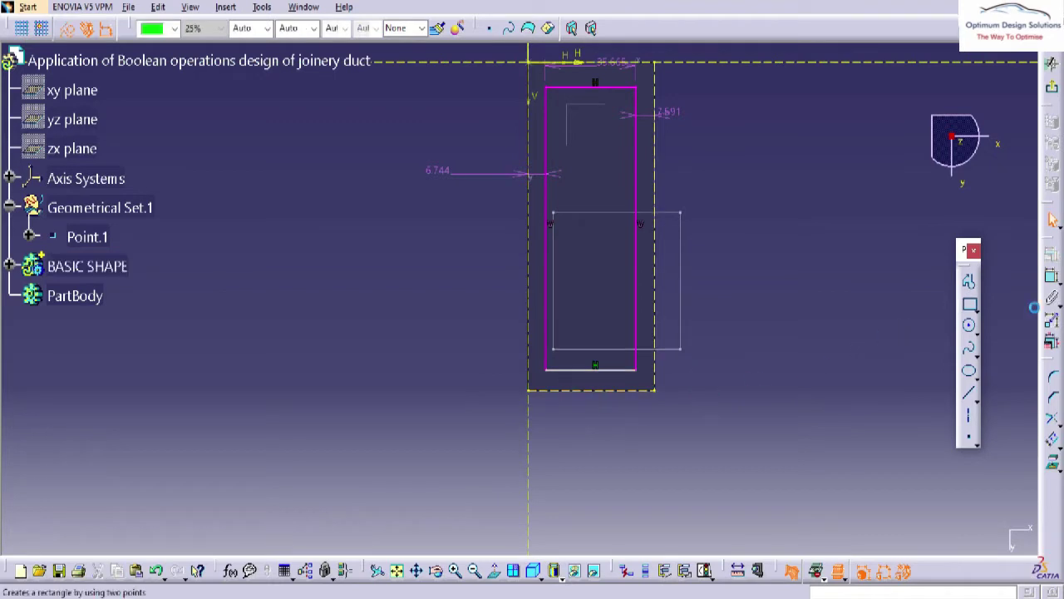
{"action": "left_click", "coordinate": [588, 390]}
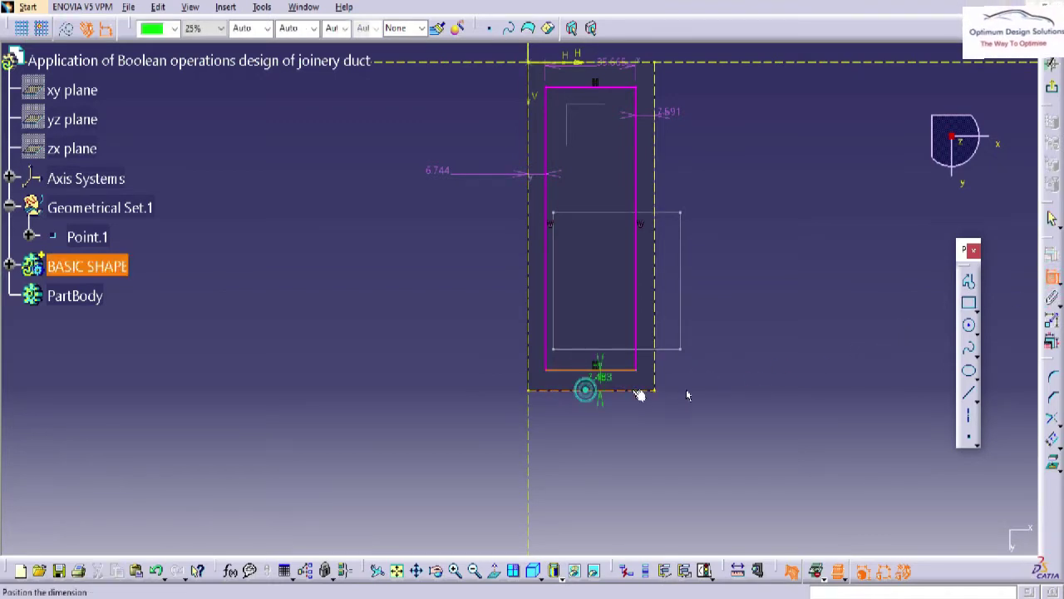
{"action": "left_click", "coordinate": [703, 389]}
Delete the rectangle's width dimension and dimension the gap between its top side and the matching projected edge instead
{"action": "left_click", "coordinate": [616, 66]}
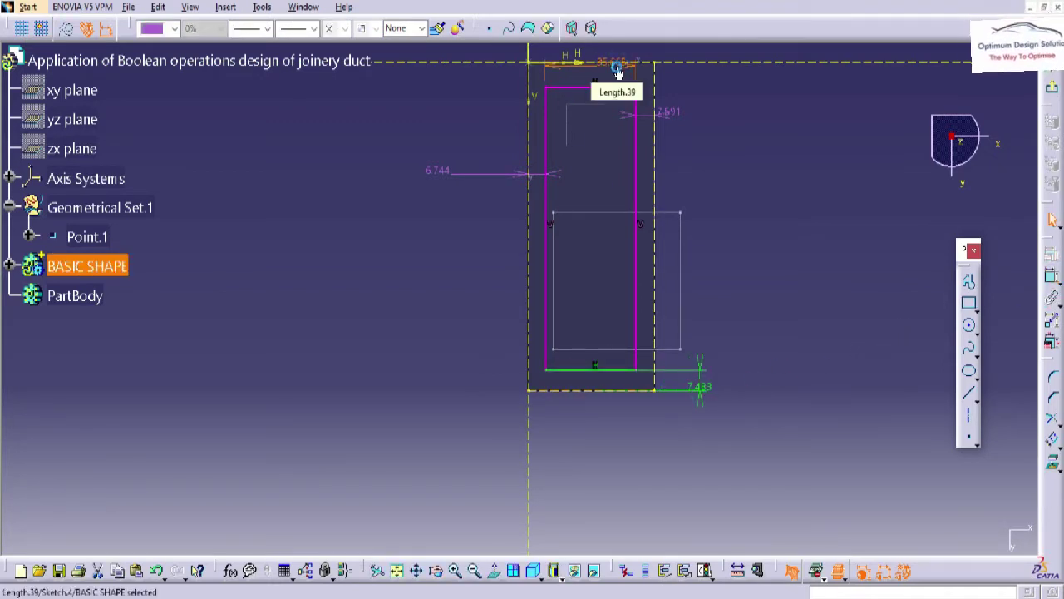
{"action": "key", "text": "Delete"}
{"action": "left_click", "coordinate": [615, 86]}
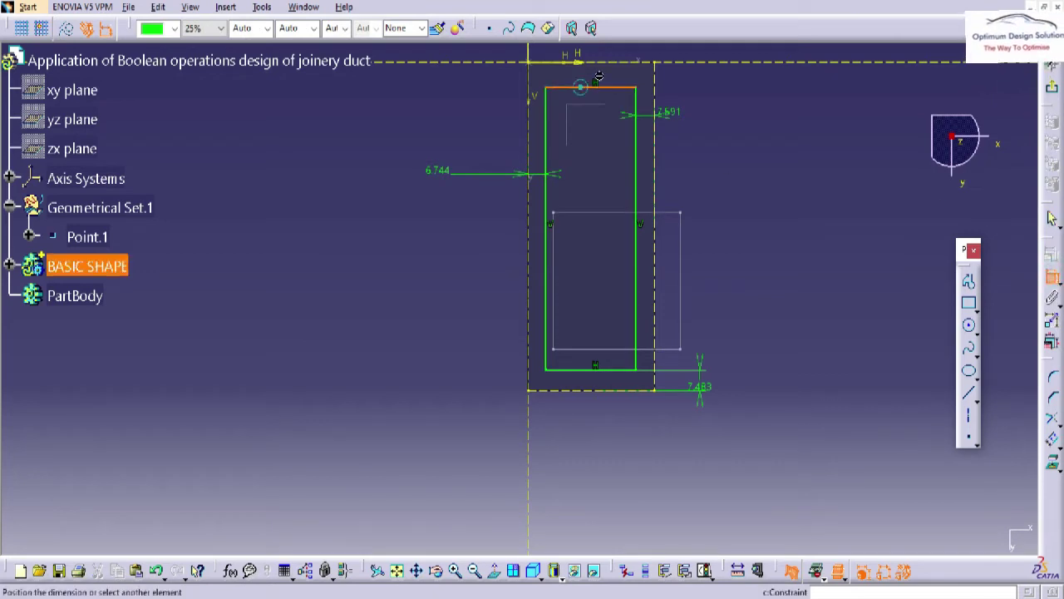
{"action": "left_click", "coordinate": [609, 63]}
{"action": "left_click", "coordinate": [711, 90]}
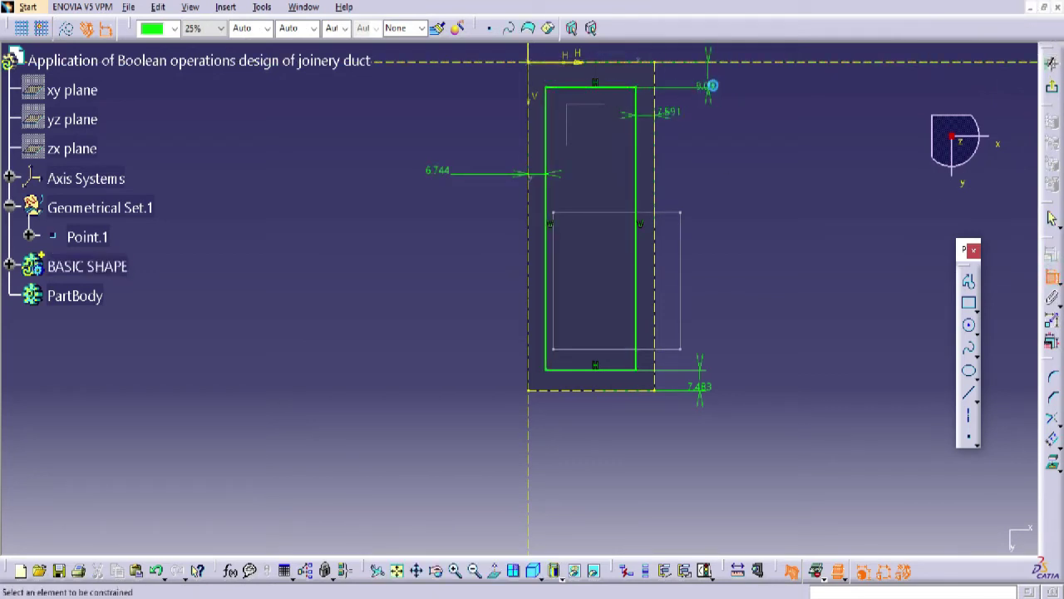
Set all four gaps between the rectangle and the upper pad's projected outline to 10 mm, and exit the sketch
{"action": "double_click", "coordinate": [712, 88]}
{"action": "type", "text": "10"}
{"action": "key", "text": "Return"}
{"action": "double_click", "coordinate": [437, 171]}
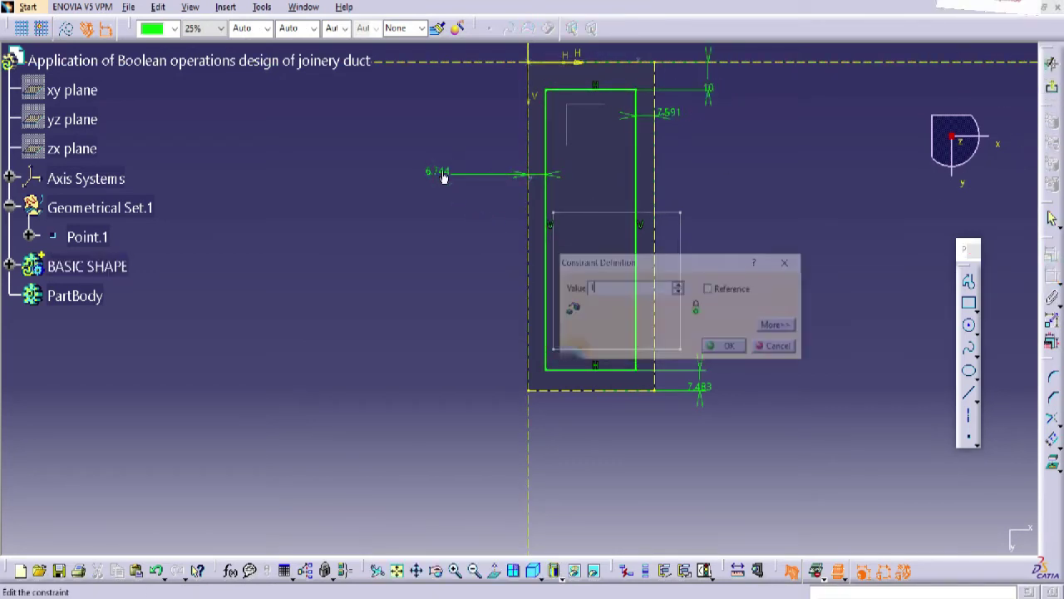
{"action": "type", "text": "10"}
{"action": "key", "text": "Return"}
{"action": "left_click", "coordinate": [702, 389]}
{"action": "double_click", "coordinate": [701, 382]}
{"action": "type", "text": "10"}
{"action": "key", "text": "Return"}
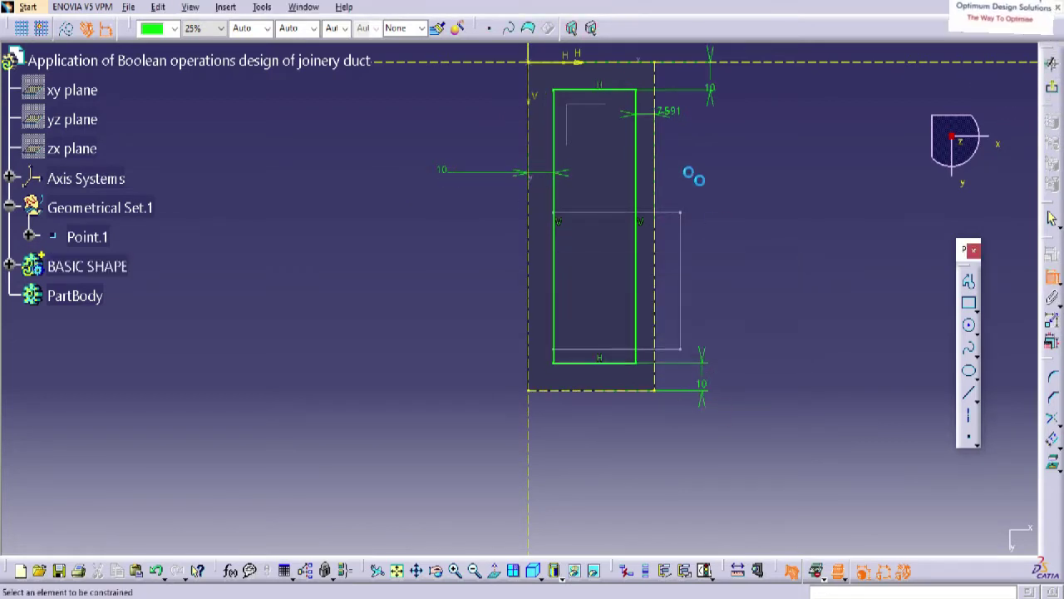
{"action": "double_click", "coordinate": [670, 114]}
{"action": "type", "text": "10"}
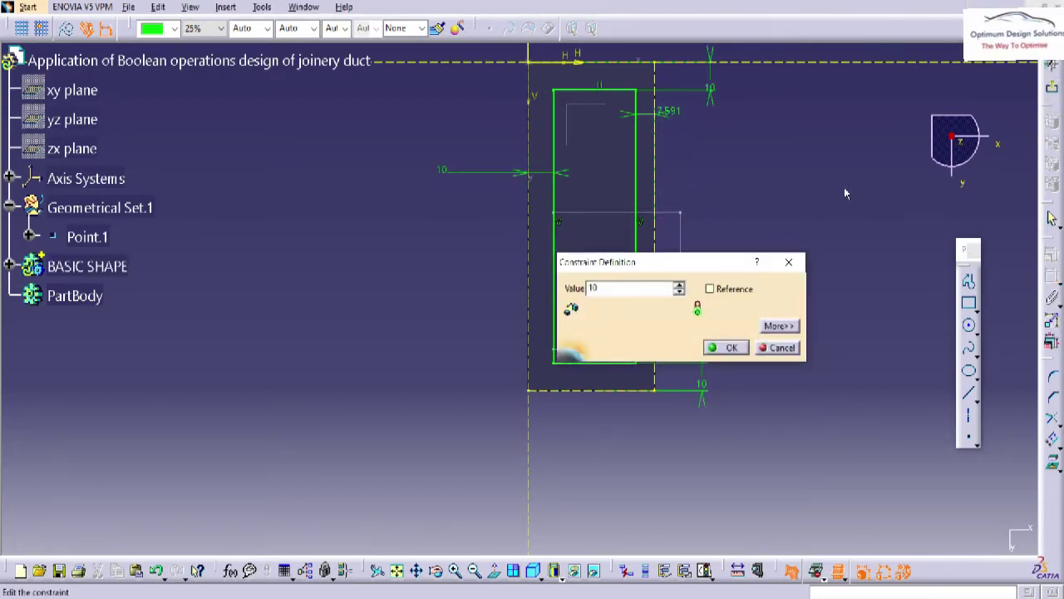
{"action": "left_click", "coordinate": [743, 349]}
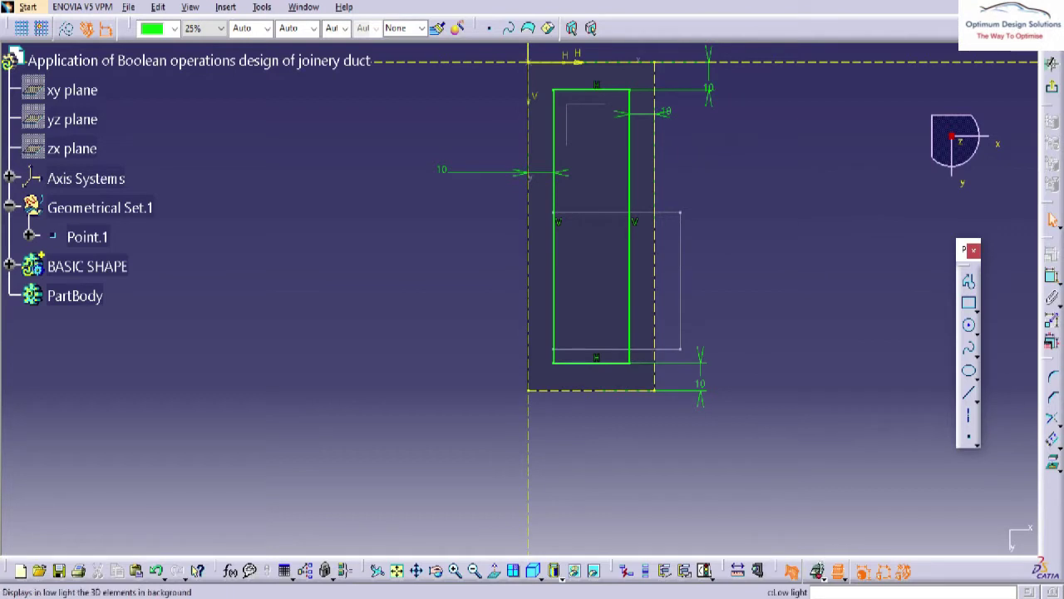
{"action": "left_click", "coordinate": [790, 576]}
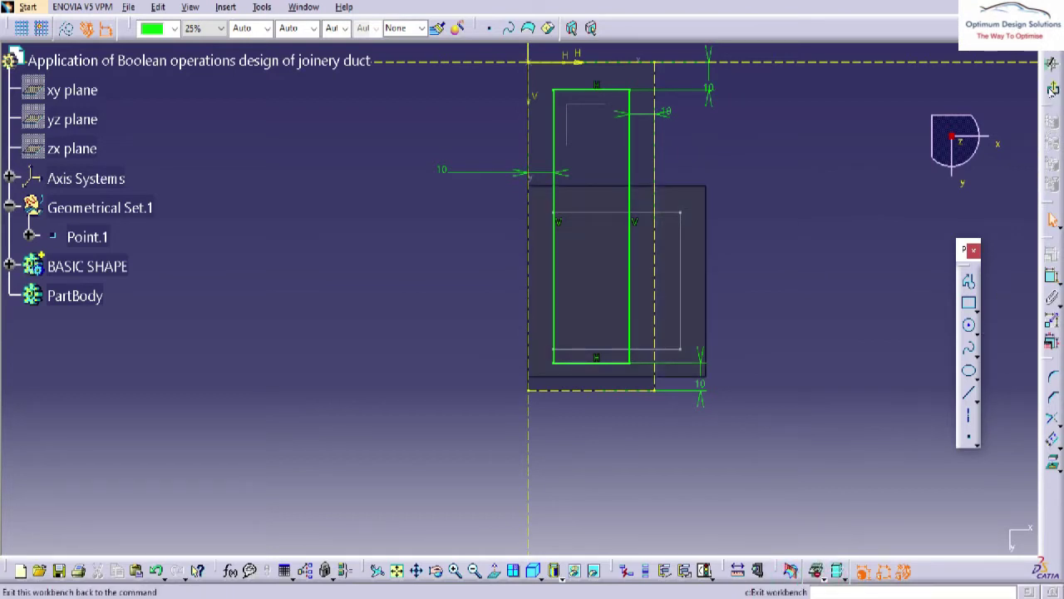
{"action": "left_click", "coordinate": [1052, 89]}
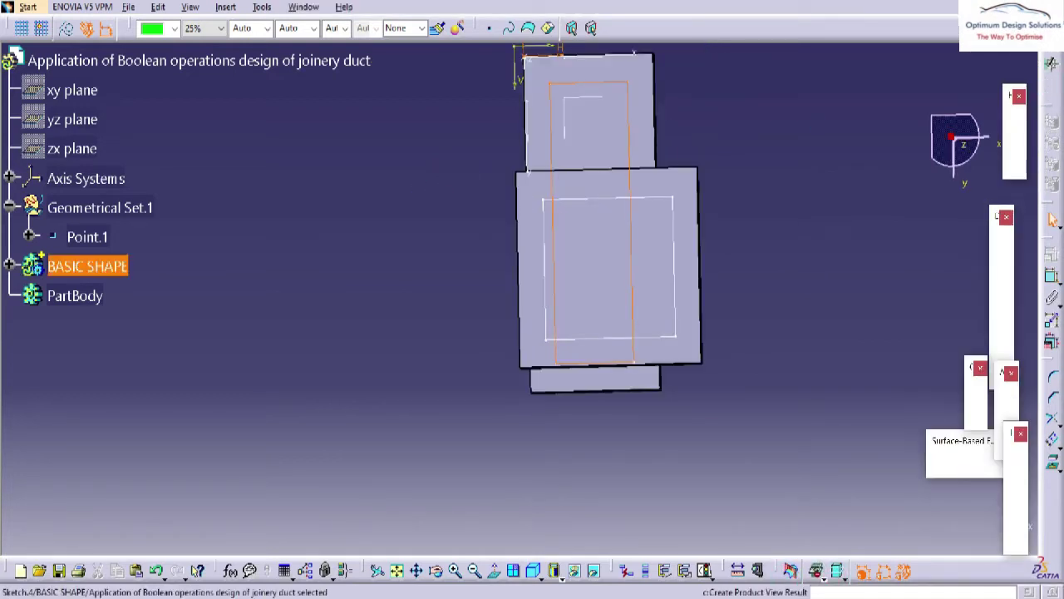
Start a multi-sections solid with the lower pad's inset rectangle as first section and the upper pad's as second
{"action": "middle_click_drag", "start_coordinate": [434, 208], "coordinate": [500, 331]}
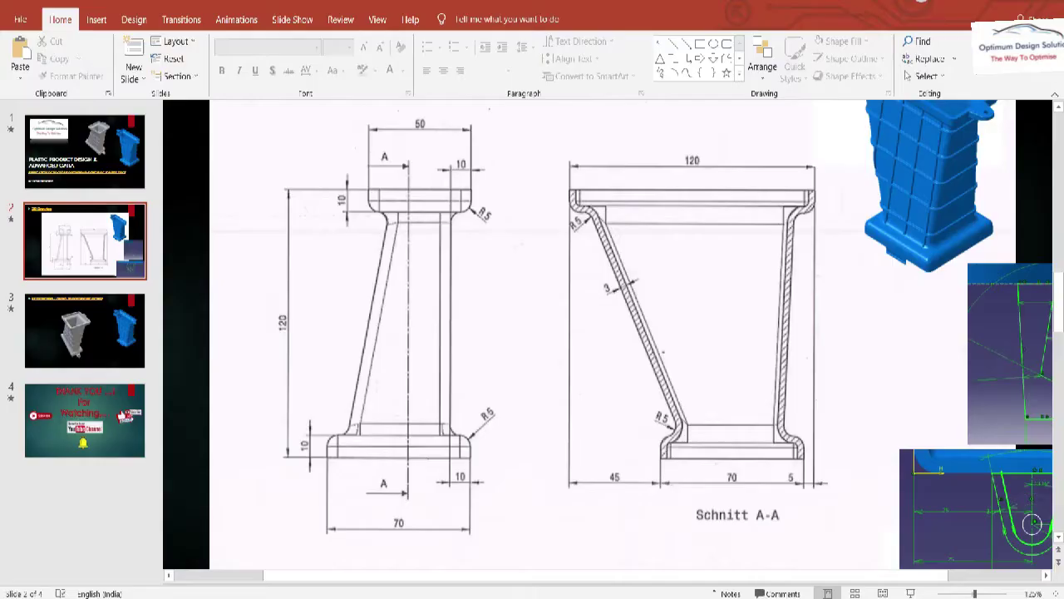
{"action": "scroll", "coordinate": [904, 198], "scroll_direction": "up", "scroll_amount": 2}
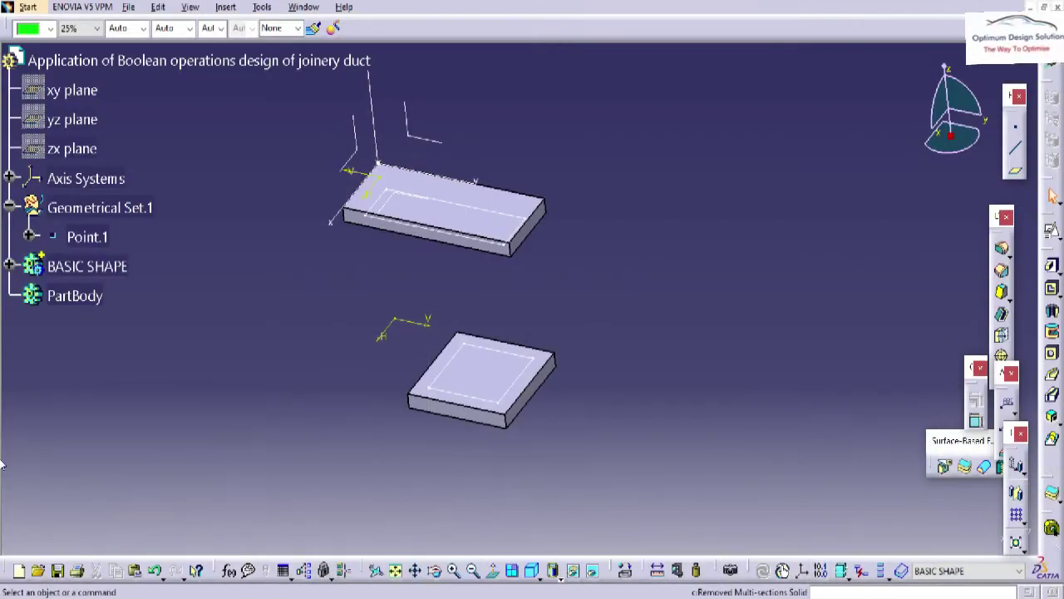
{"action": "left_click", "coordinate": [1055, 442]}
{"action": "left_click", "coordinate": [516, 354]}
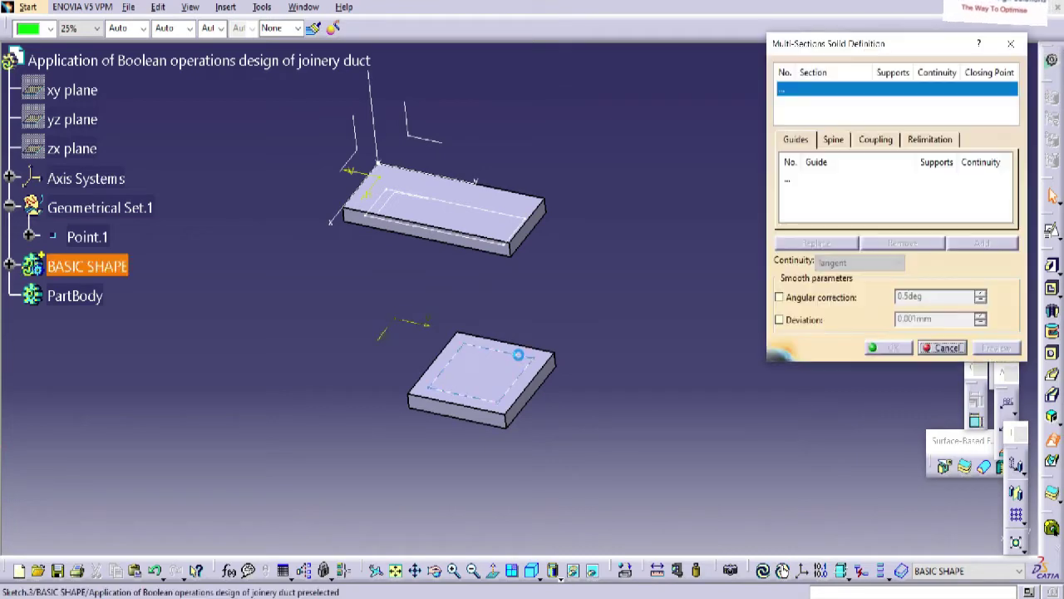
{"action": "left_click", "coordinate": [505, 222]}
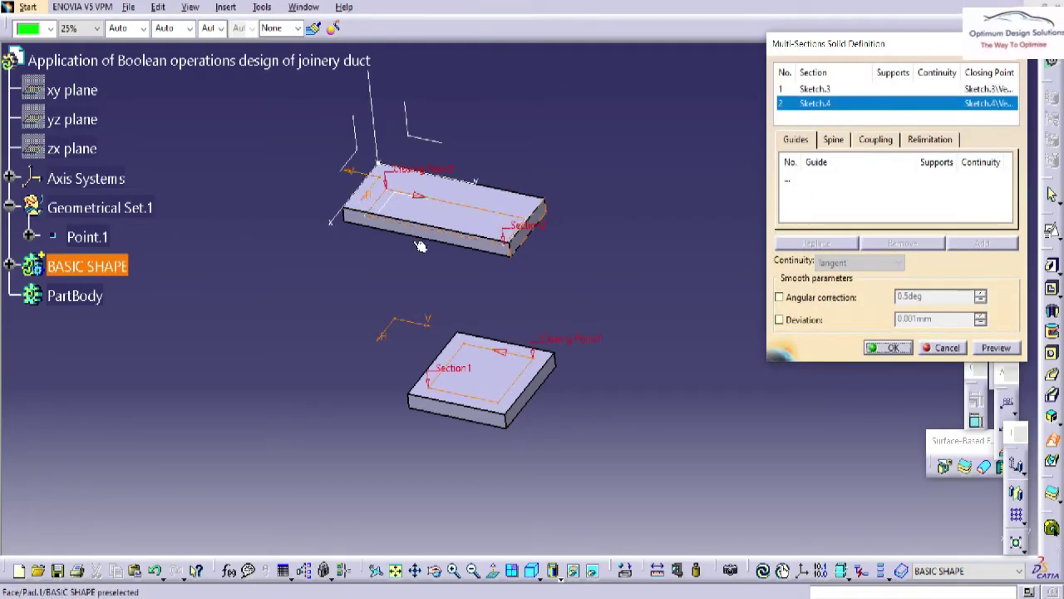
Replace the second section's closing point with the corner above the first section's closing point, and preview the solid
{"action": "mouse_move", "coordinate": [412, 231]}
{"action": "middle_mouse_down"}
{"action": "mouse_move", "coordinate": [411, 178]}
{"action": "mouse_move", "coordinate": [420, 212]}
{"action": "middle_mouse_up"}
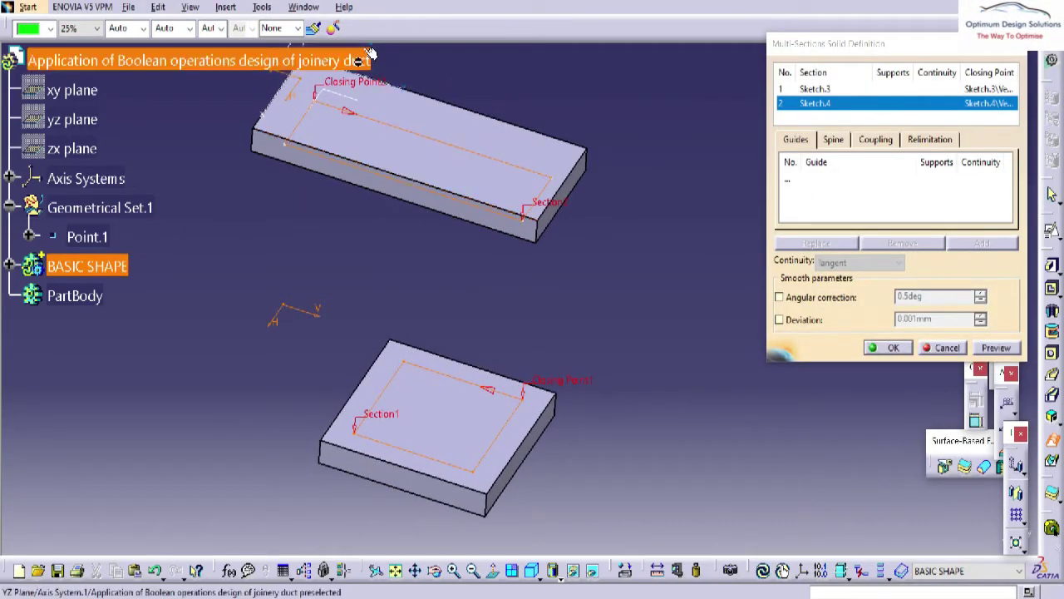
{"action": "right_click", "coordinate": [356, 84]}
{"action": "left_click", "coordinate": [385, 175]}
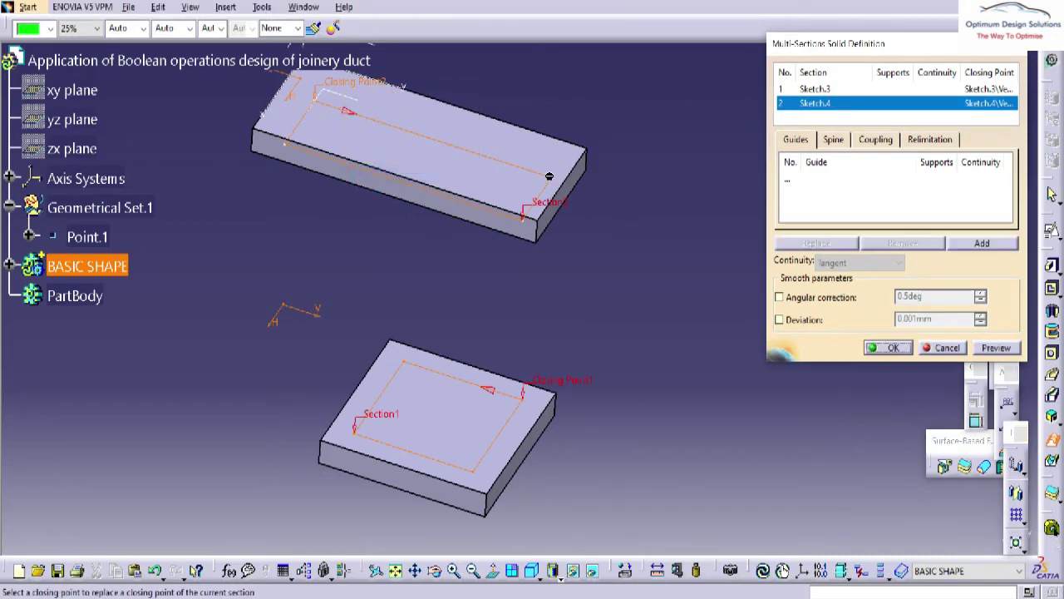
{"action": "left_click", "coordinate": [549, 176]}
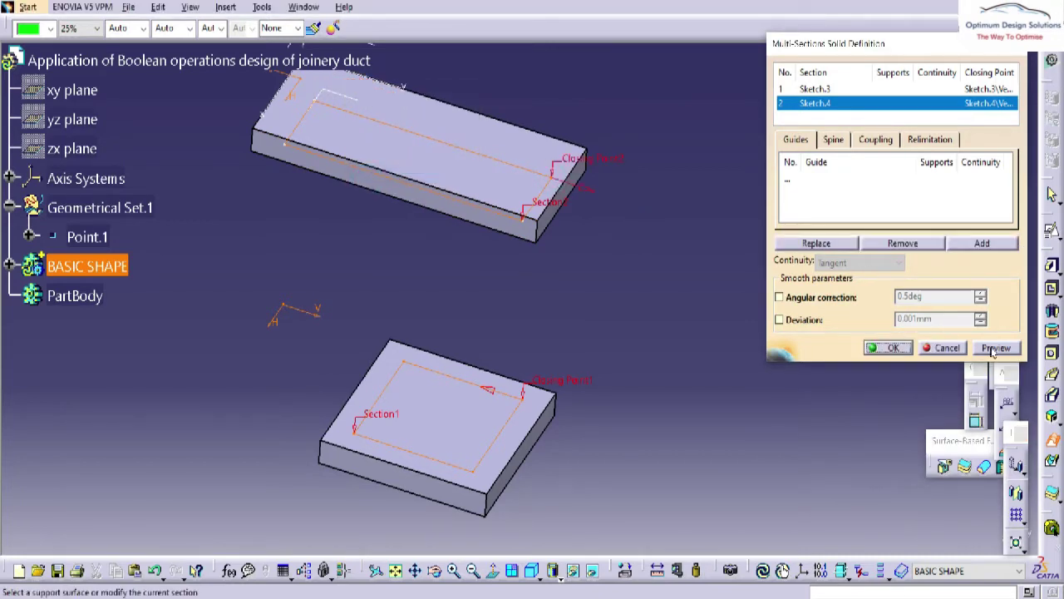
{"action": "left_click", "coordinate": [992, 353]}
{"action": "middle_click_drag", "start_coordinate": [577, 323], "coordinate": [544, 384]}
Couple each corner of the lower section with its matching corner on the upper section, preview, and create the multi-sections solid
{"action": "left_click", "coordinate": [876, 140]}
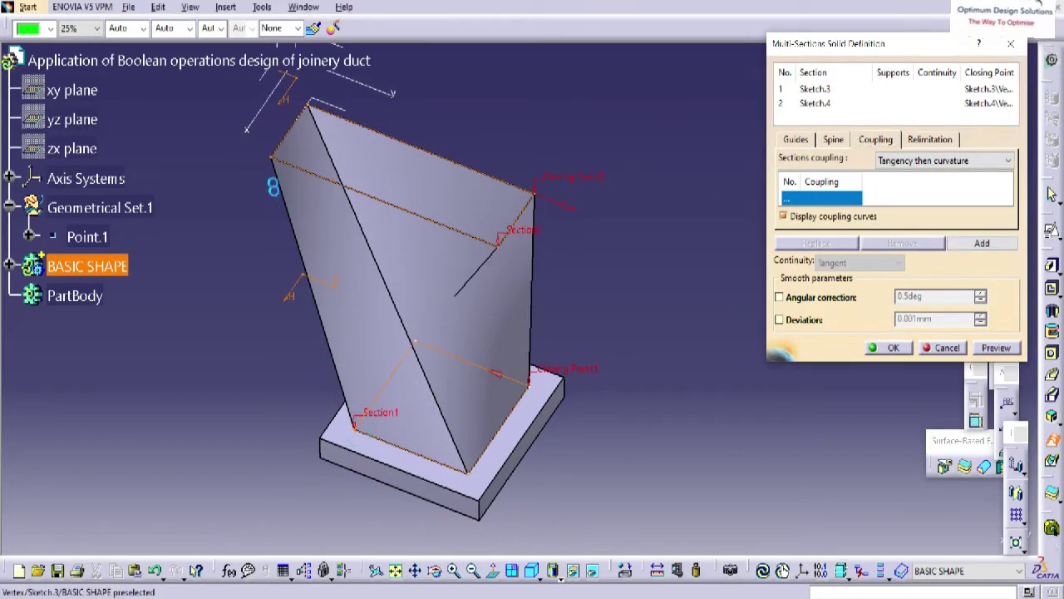
{"action": "left_click", "coordinate": [363, 434]}
{"action": "left_click", "coordinate": [273, 158]}
{"action": "left_click", "coordinate": [468, 472]}
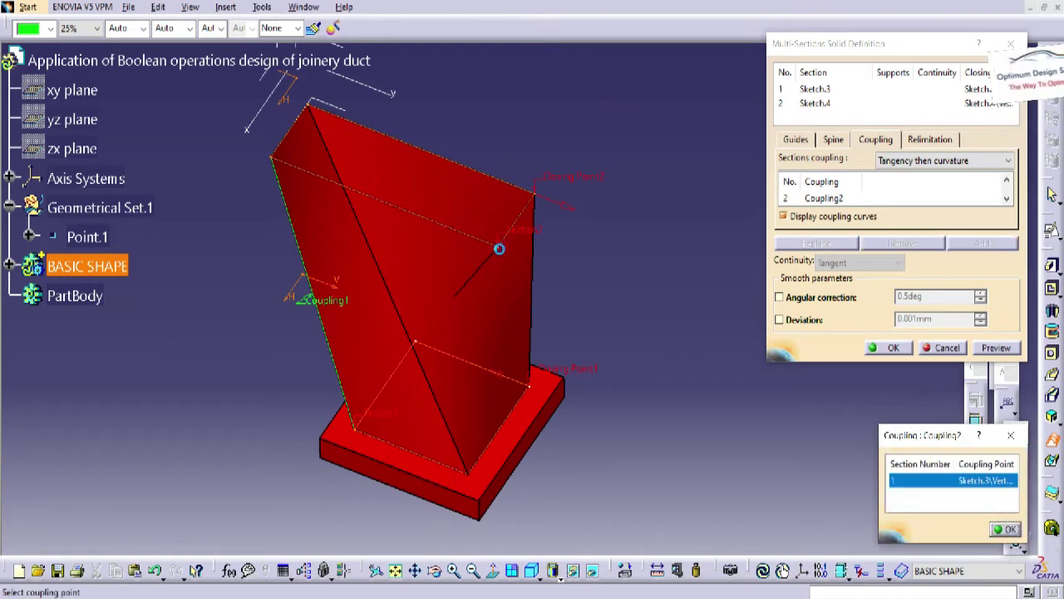
{"action": "left_click", "coordinate": [499, 247]}
{"action": "left_click", "coordinate": [536, 393]}
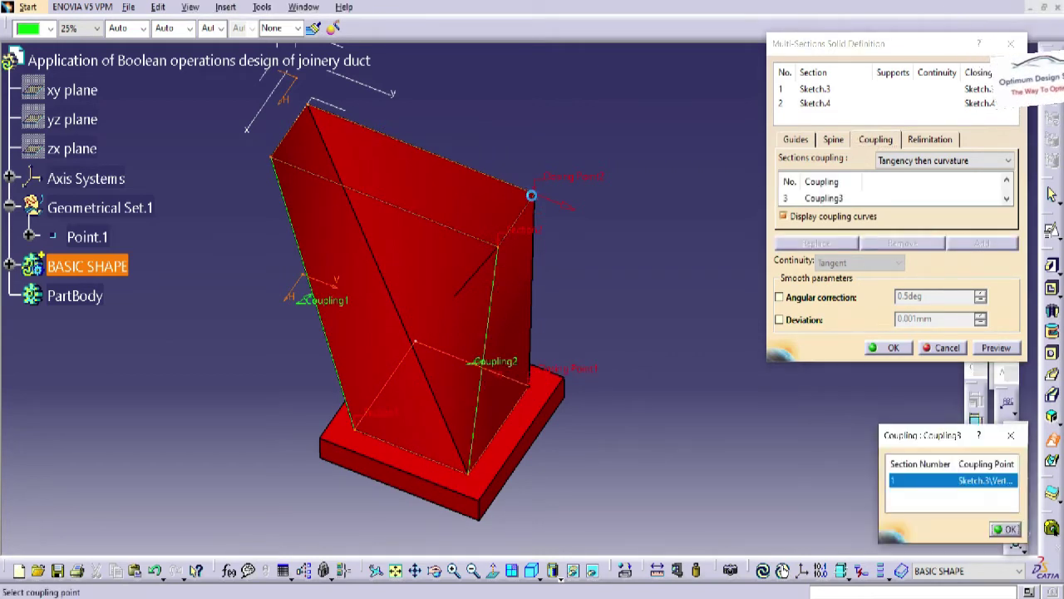
{"action": "left_click", "coordinate": [533, 191]}
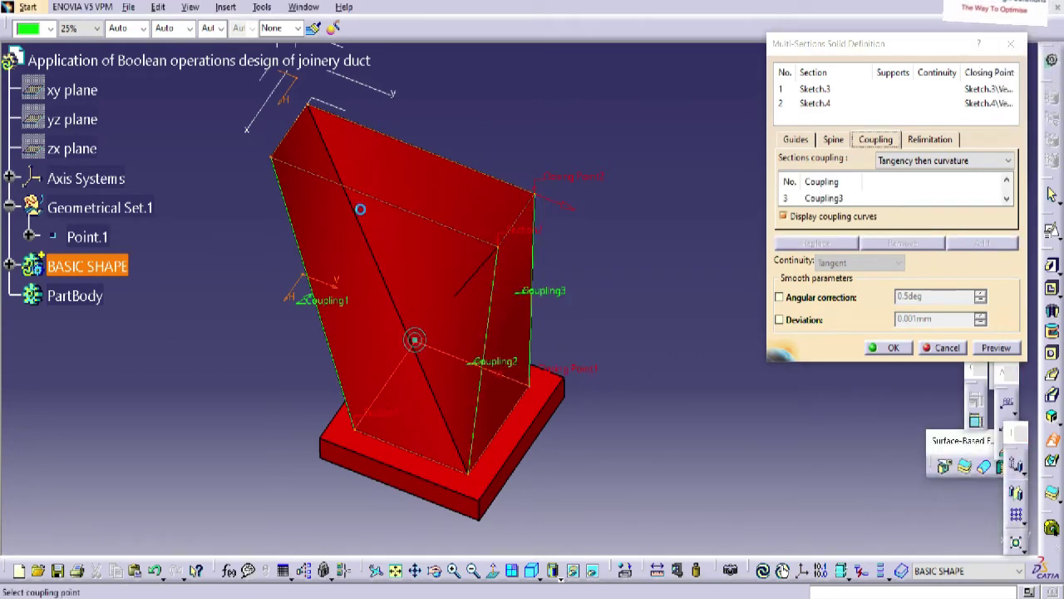
{"action": "left_click", "coordinate": [309, 105]}
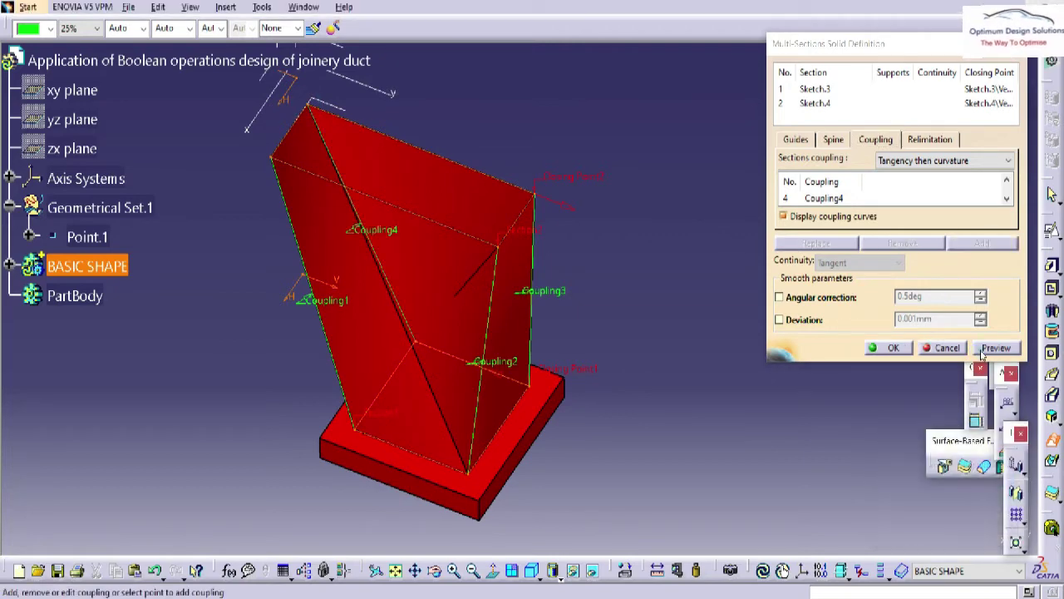
{"action": "left_click", "coordinate": [986, 352]}
{"action": "left_click", "coordinate": [898, 350]}
{"action": "middle_click_drag", "start_coordinate": [472, 165], "coordinate": [532, 366]}
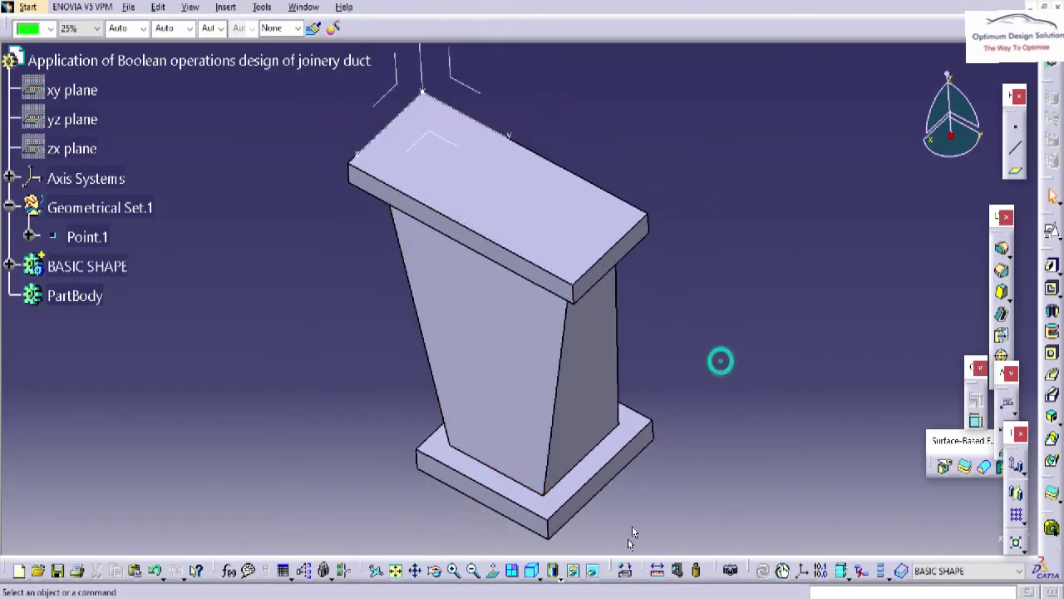
Check the reference drawing in PowerPoint, return to CATIA, and start a 5 mm edge fillet on the accessible vertical corners of both pads
{"action": "key", "text": "alt+Tab"}
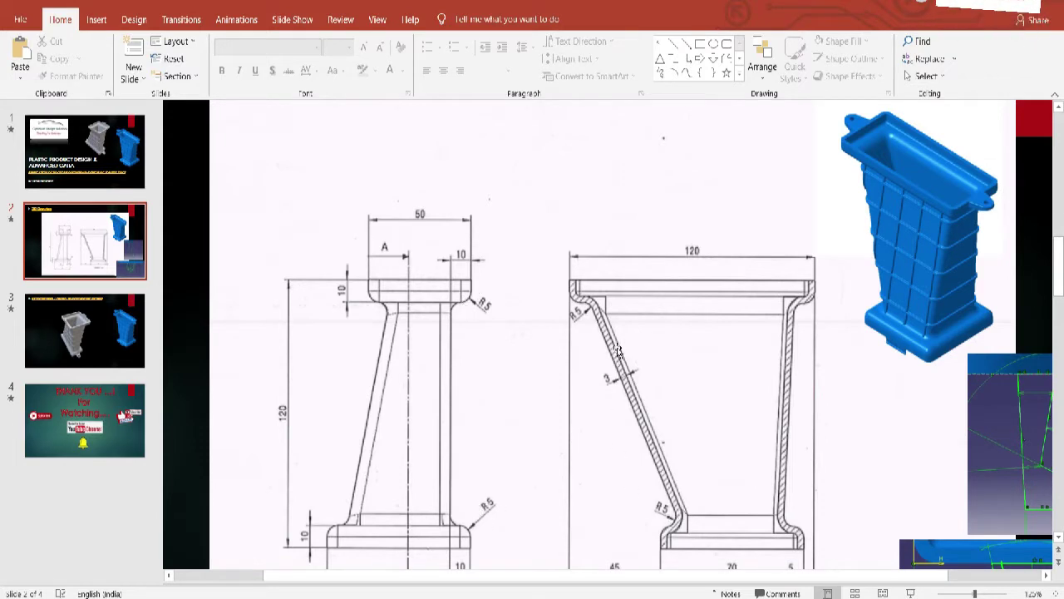
{"action": "key", "text": "alt+Tab"}
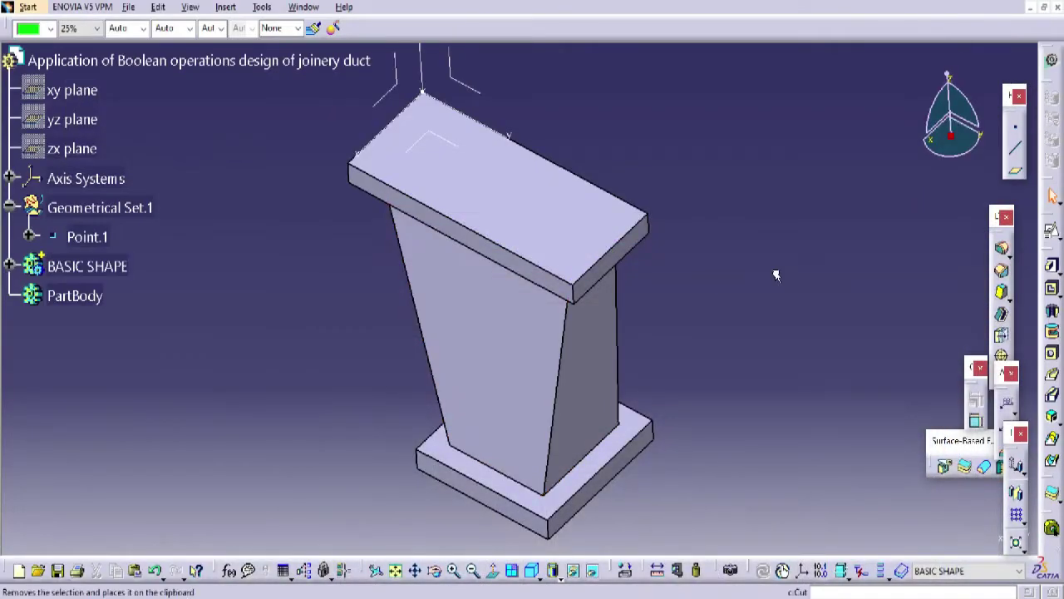
{"action": "left_click", "coordinate": [573, 290]}
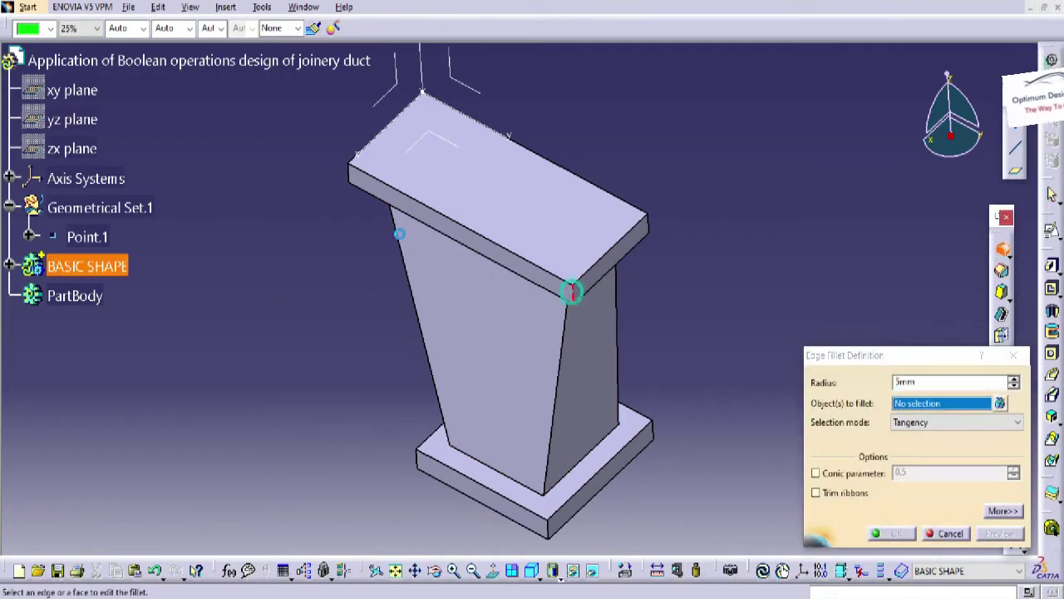
{"action": "left_click", "coordinate": [350, 173]}
{"action": "left_click", "coordinate": [438, 222]}
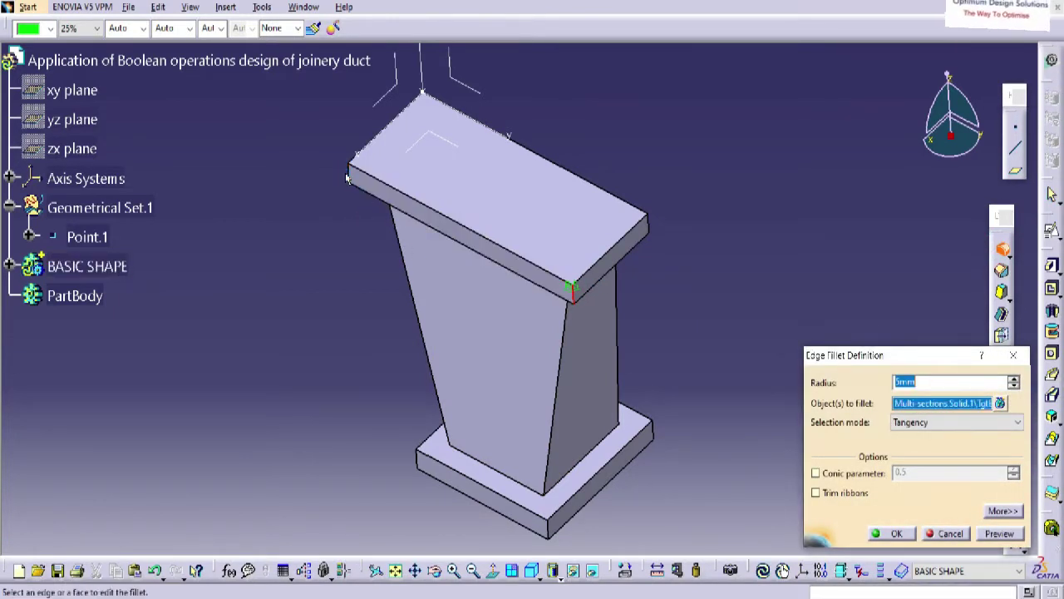
{"action": "left_click", "coordinate": [348, 170]}
{"action": "left_click", "coordinate": [647, 223]}
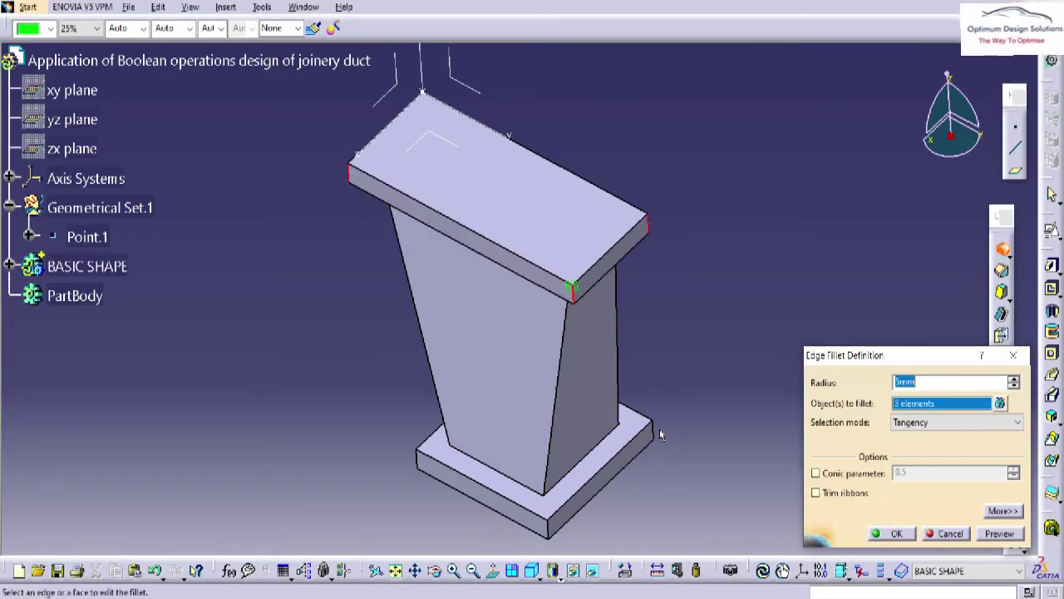
{"action": "left_click", "coordinate": [655, 432]}
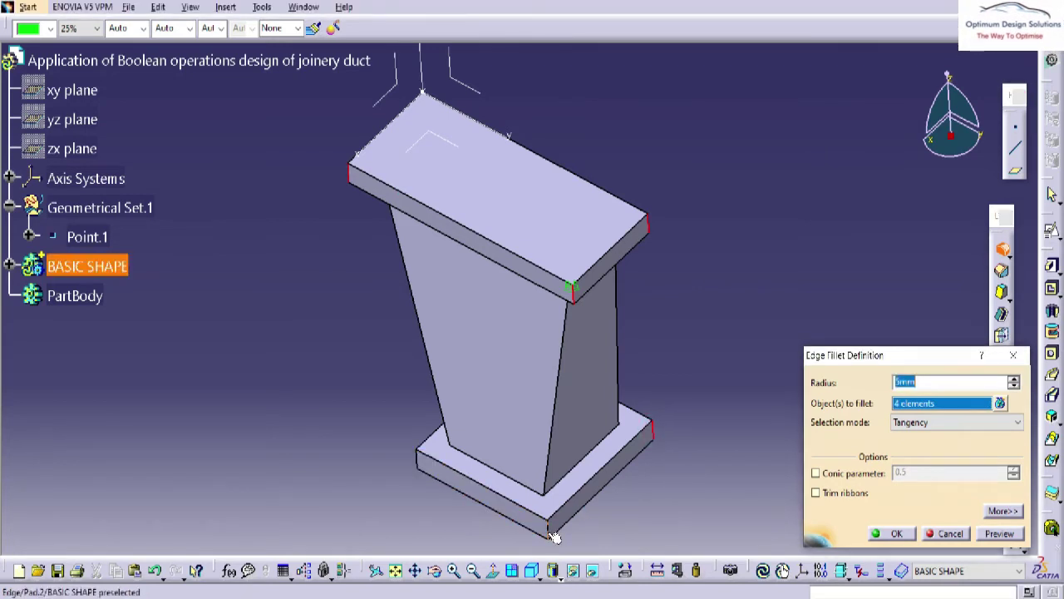
{"action": "left_click", "coordinate": [422, 474]}
{"action": "left_click", "coordinate": [419, 463]}
Include the tapered solid's four slanted edges and the upper pad's remaining vertical corner, and apply the 5 mm edge fillet
{"action": "left_click", "coordinate": [558, 402]}
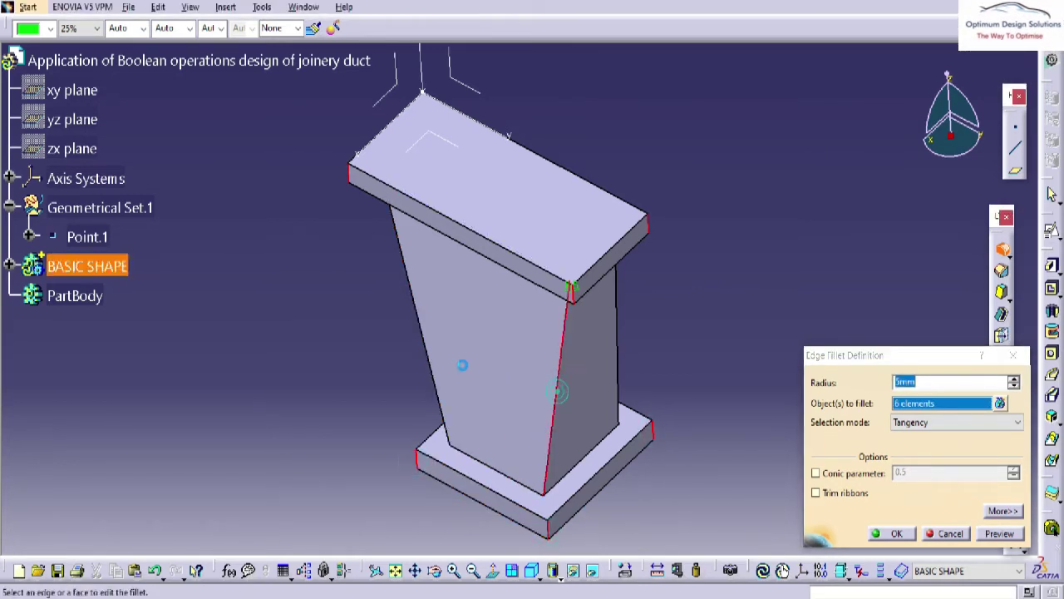
{"action": "left_click", "coordinate": [426, 344]}
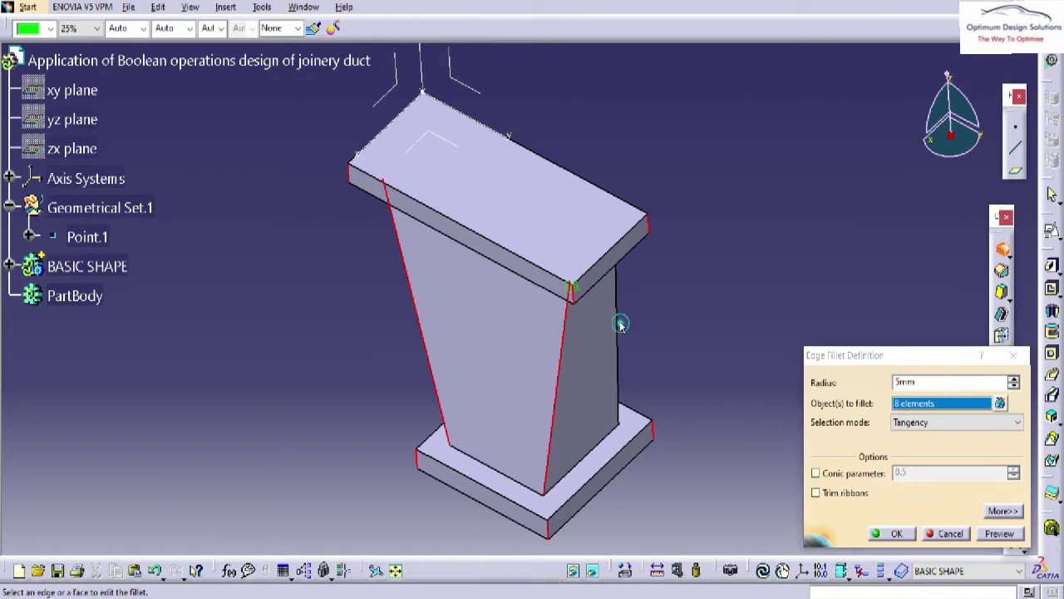
{"action": "middle_click_drag", "start_coordinate": [612, 316], "coordinate": [604, 176]}
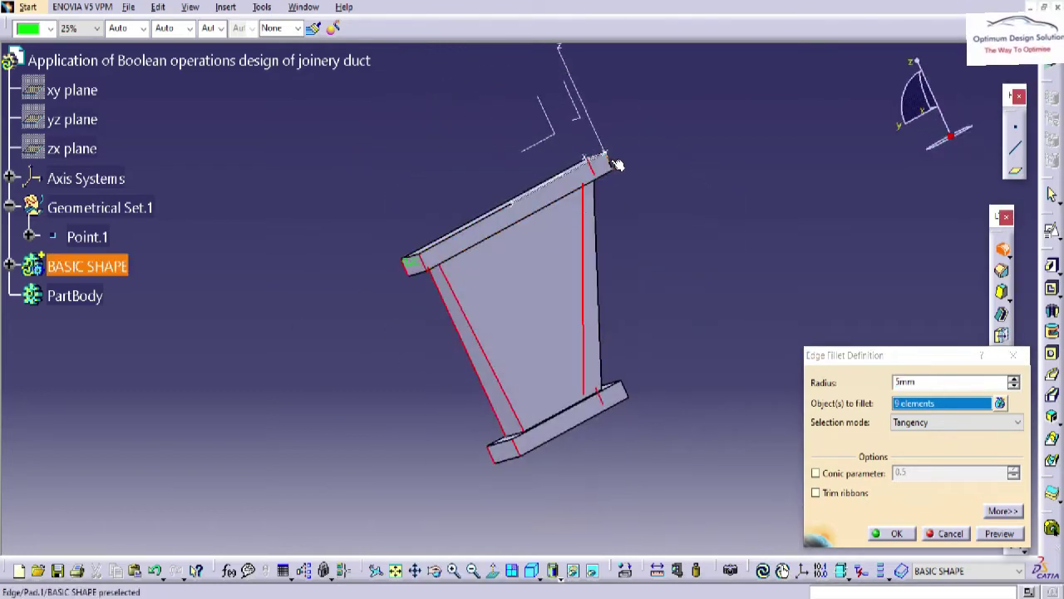
{"action": "left_click", "coordinate": [613, 163]}
{"action": "key", "text": "Return"}
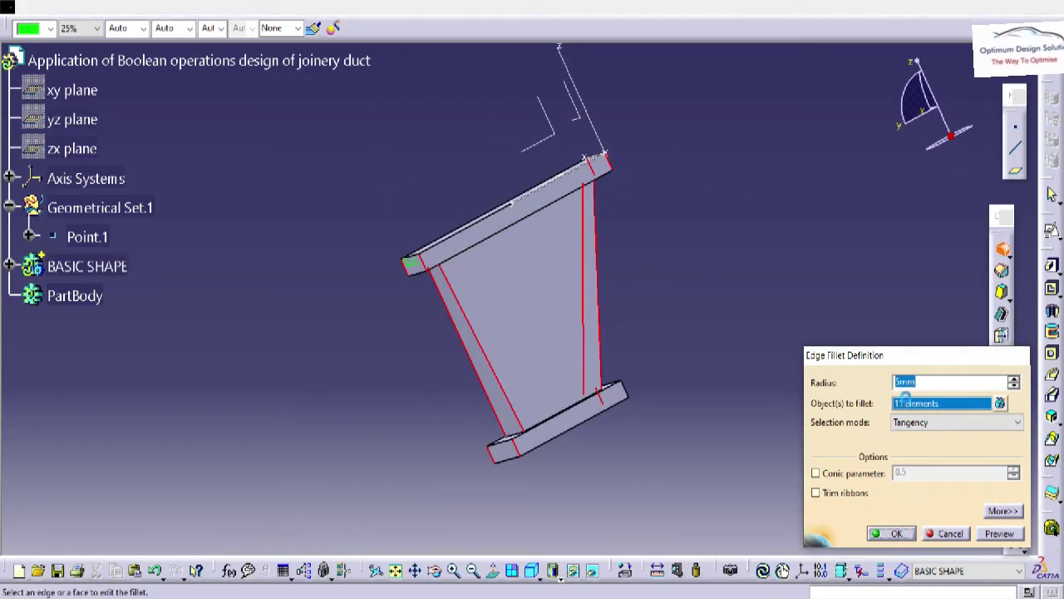
Fillet the junctions between the tapered solid and both pads, plus the pads' inner-facing perimeter edges, with a 5 mm radius
{"action": "middle_click_drag", "start_coordinate": [513, 399], "coordinate": [540, 438]}
{"action": "left_click", "coordinate": [511, 459]}
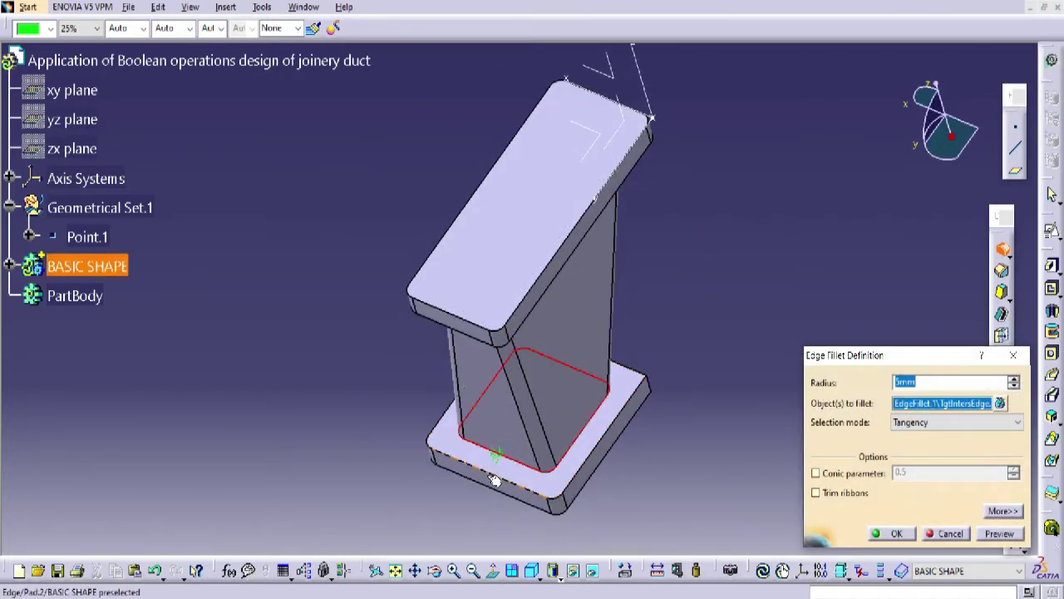
{"action": "left_click", "coordinate": [494, 480]}
{"action": "middle_click_drag", "start_coordinate": [497, 469], "coordinate": [542, 159]}
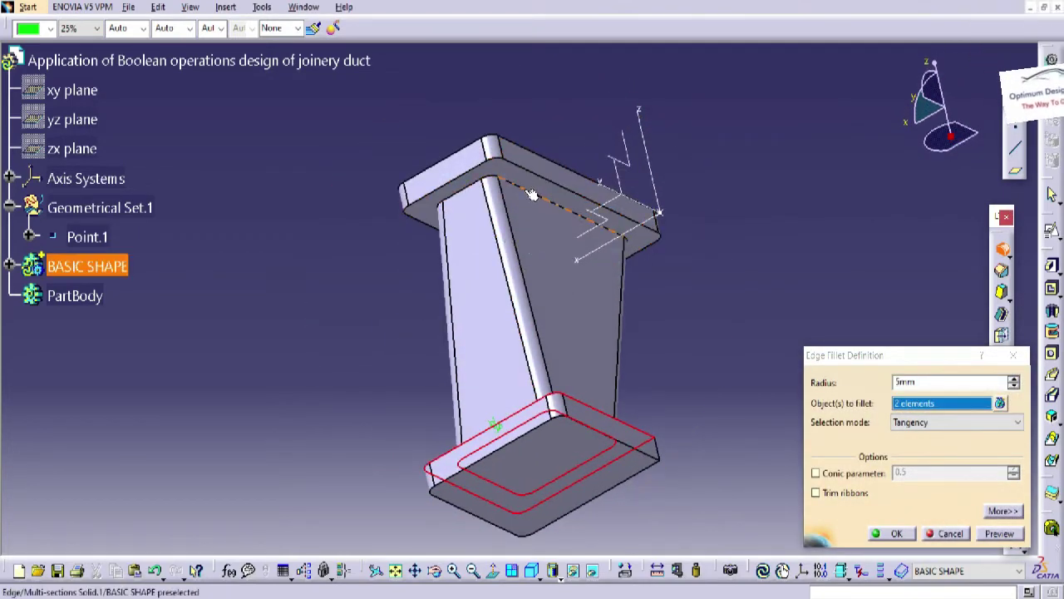
{"action": "left_click", "coordinate": [536, 173]}
{"action": "left_click", "coordinate": [911, 533]}
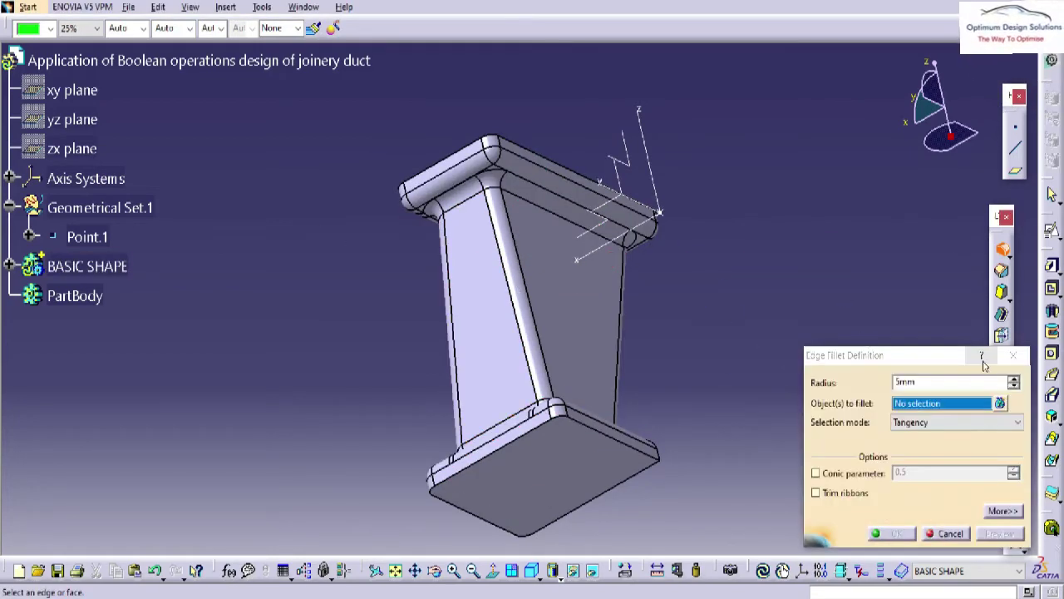
{"action": "middle_click_drag", "start_coordinate": [619, 267], "coordinate": [518, 340]}
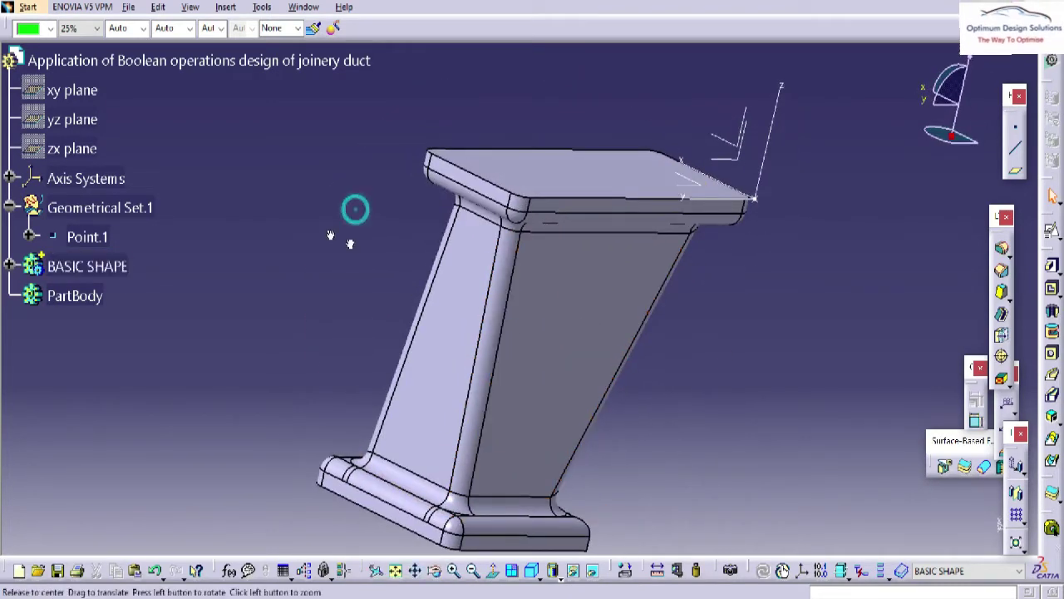
{"action": "mouse_move", "coordinate": [333, 233]}
{"action": "middle_mouse_down"}
{"action": "mouse_move", "coordinate": [564, 323]}
{"action": "mouse_move", "coordinate": [498, 291]}
{"action": "middle_mouse_up"}
Define the BASIC SHAPE body as the in-work object
{"action": "left_click", "coordinate": [10, 266]}
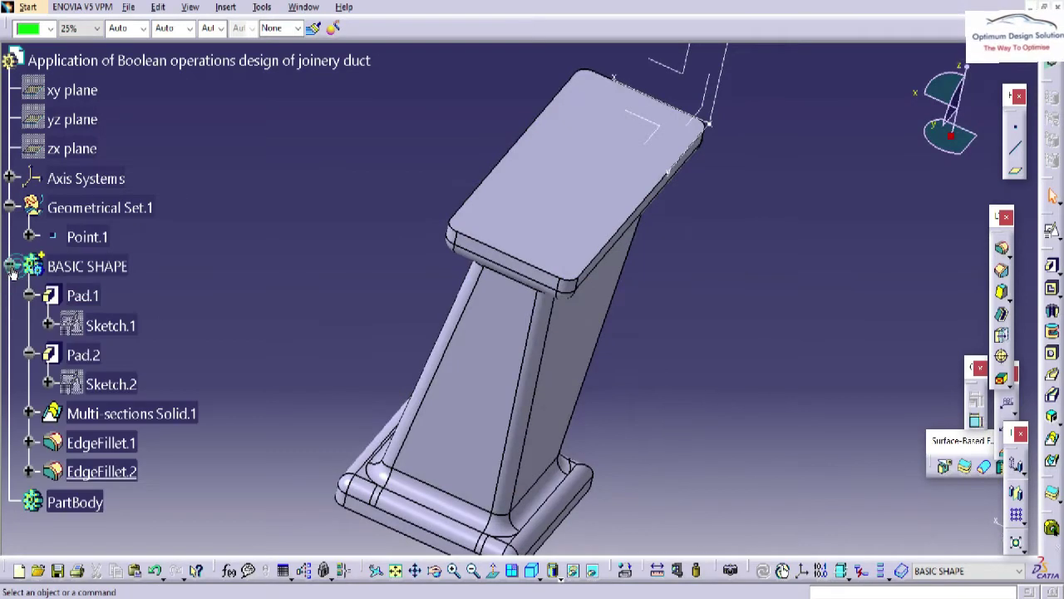
{"action": "right_click", "coordinate": [111, 300]}
{"action": "left_click", "coordinate": [212, 341]}
{"action": "middle_click_drag", "start_coordinate": [332, 333], "coordinate": [408, 279]}
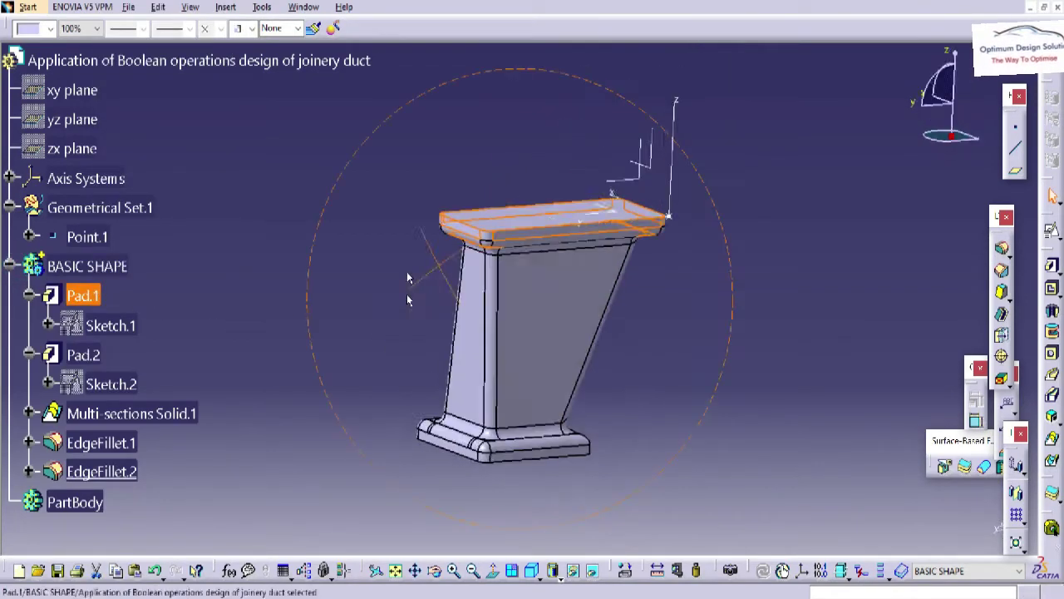
{"action": "left_click", "coordinate": [87, 266]}
{"action": "left_click", "coordinate": [10, 266]}
{"action": "right_click", "coordinate": [75, 264]}
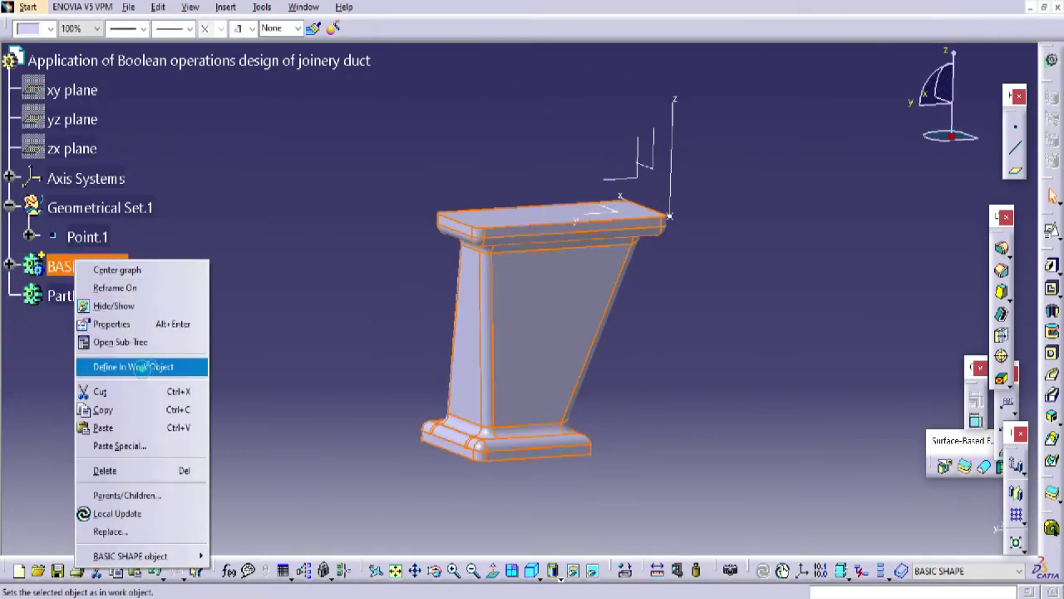
{"action": "left_click", "coordinate": [133, 366]}
{"action": "middle_click_drag", "start_coordinate": [565, 349], "coordinate": [332, 241]}
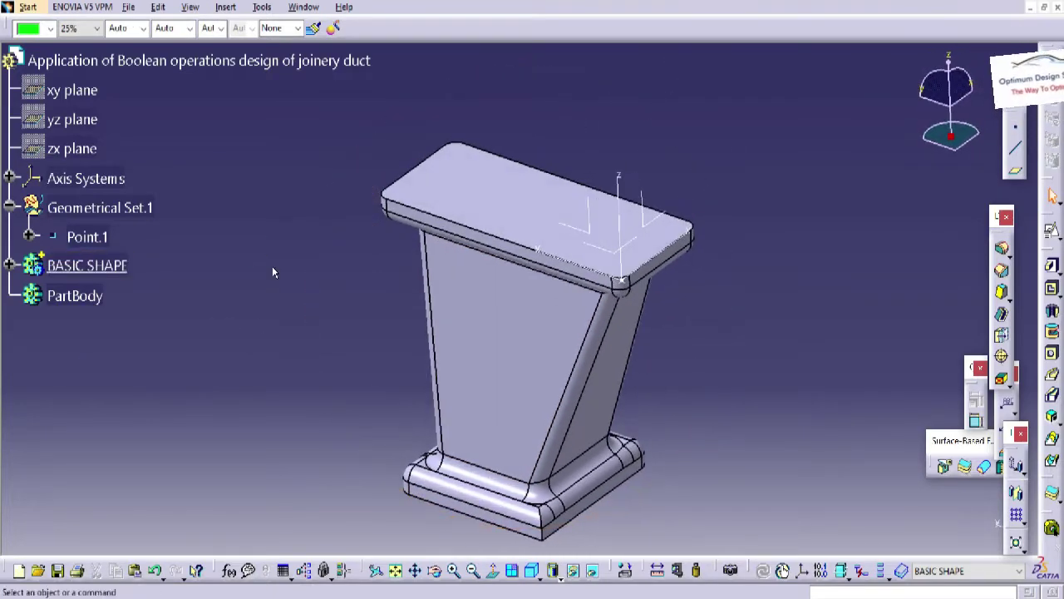
Insert three new empty bodies after the BASIC SHAPE body
{"action": "left_click", "coordinate": [225, 7]}
{"action": "left_click", "coordinate": [248, 43]}
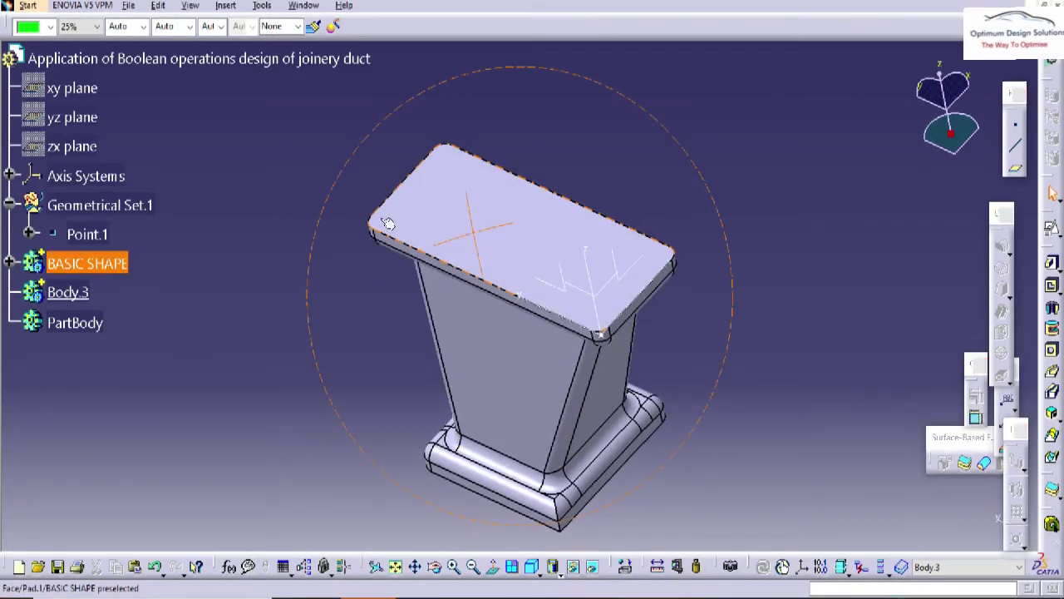
{"action": "middle_click_drag", "start_coordinate": [387, 224], "coordinate": [287, 163]}
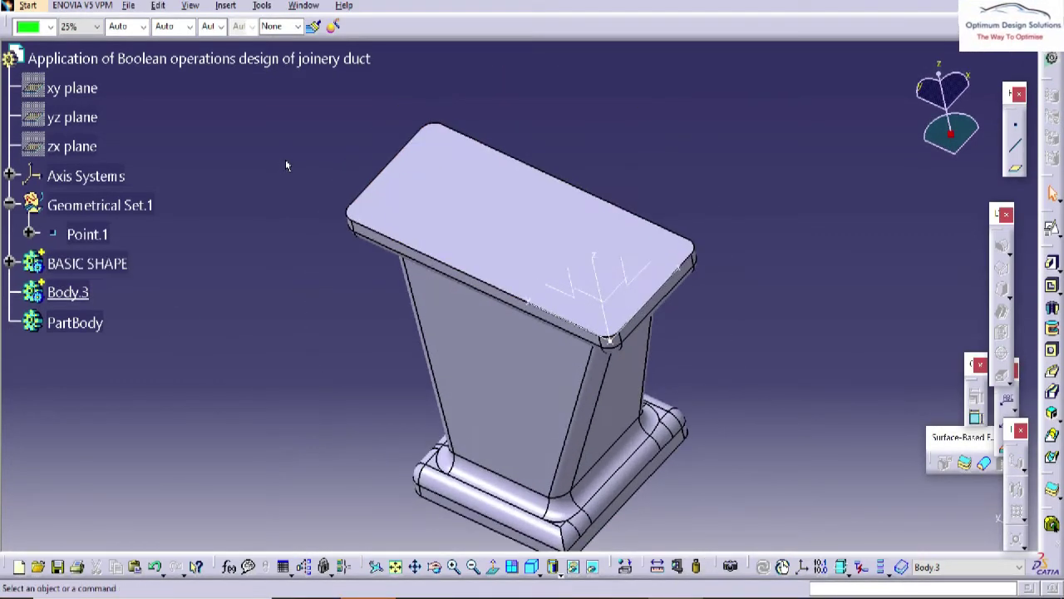
{"action": "left_click", "coordinate": [218, 7]}
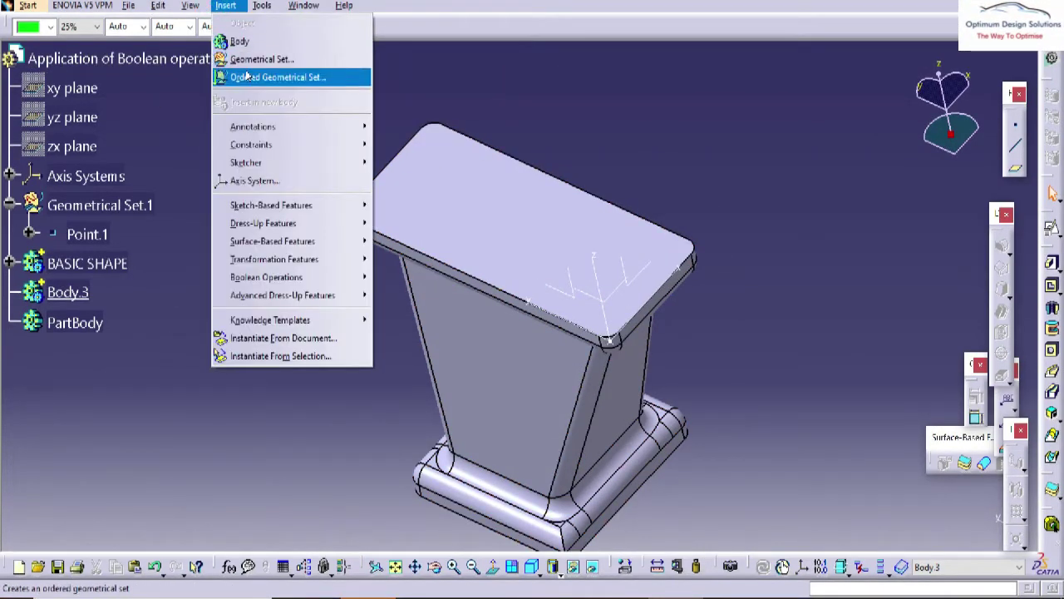
{"action": "left_click", "coordinate": [245, 41]}
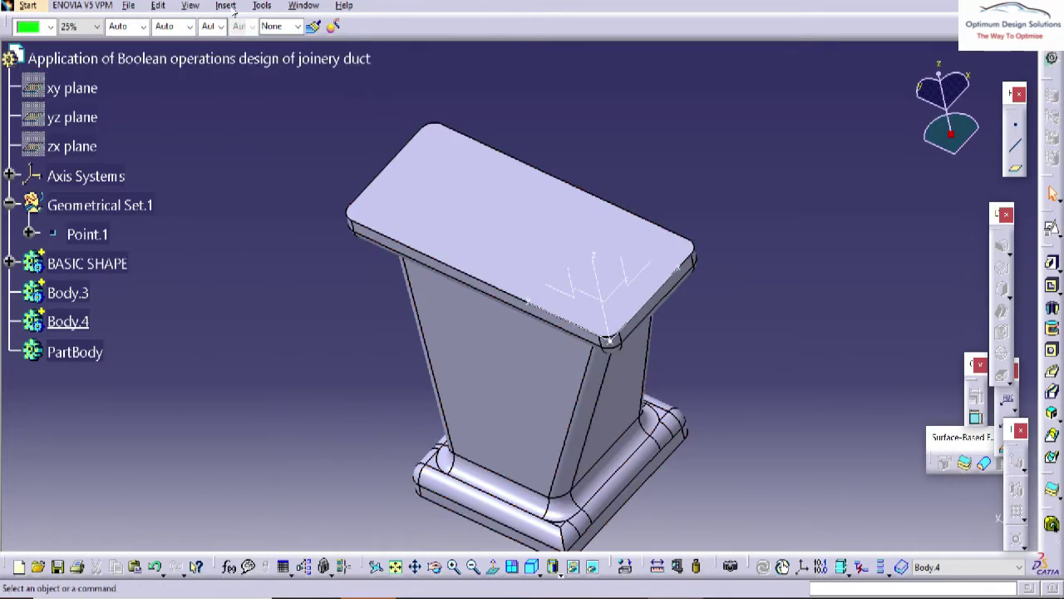
{"action": "left_click", "coordinate": [234, 6]}
{"action": "left_click", "coordinate": [249, 38]}
Rename Body.3 as OUT and Body.4 as INNER
{"action": "left_click", "coordinate": [83, 294]}
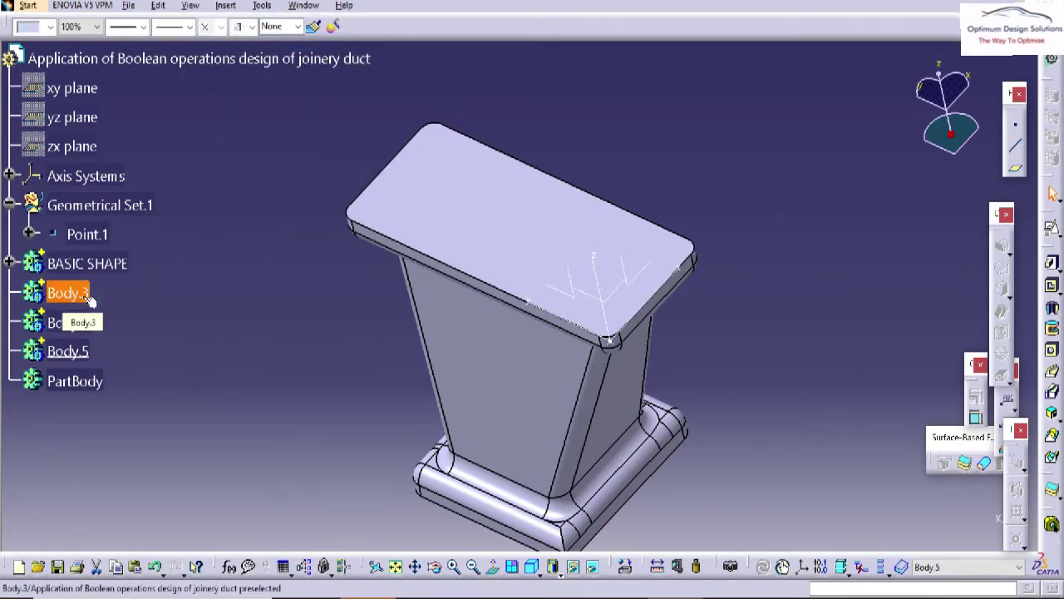
{"action": "key", "text": "alt+Return"}
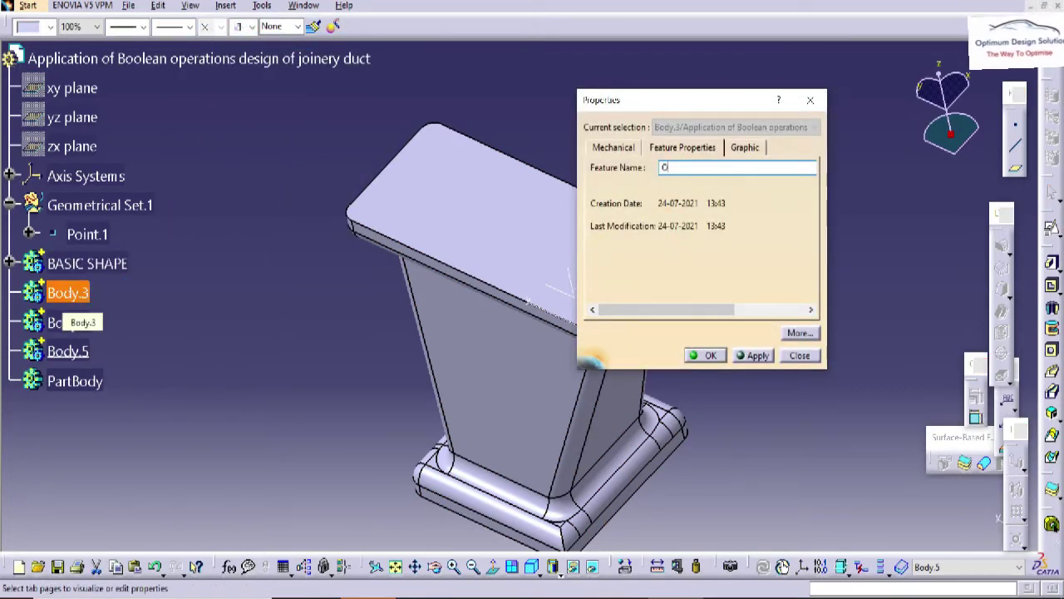
{"action": "key", "text": "Return"}
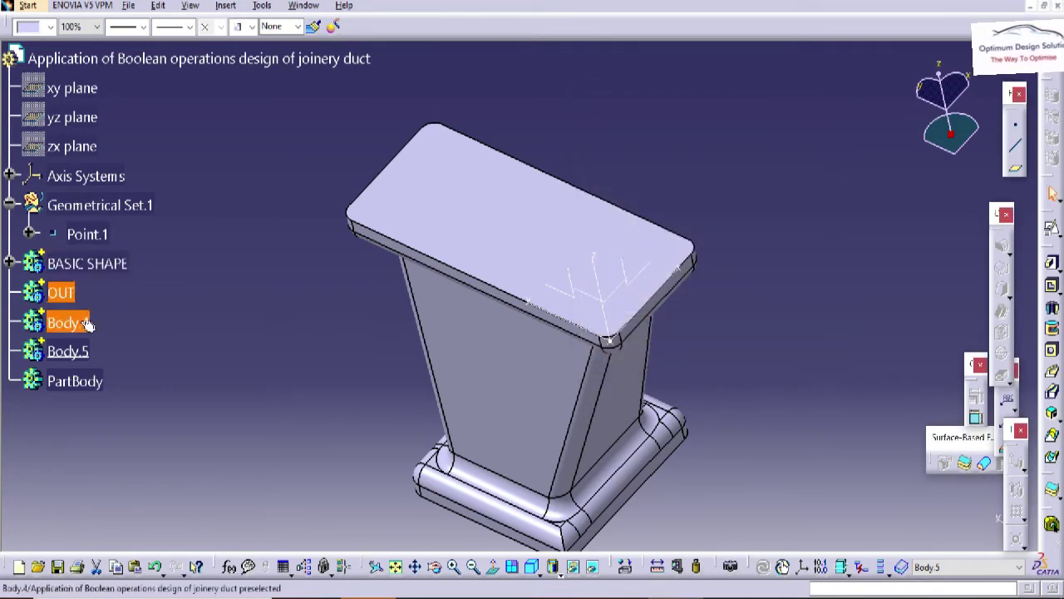
{"action": "left_click", "coordinate": [88, 324]}
{"action": "key", "text": "alt+Return"}
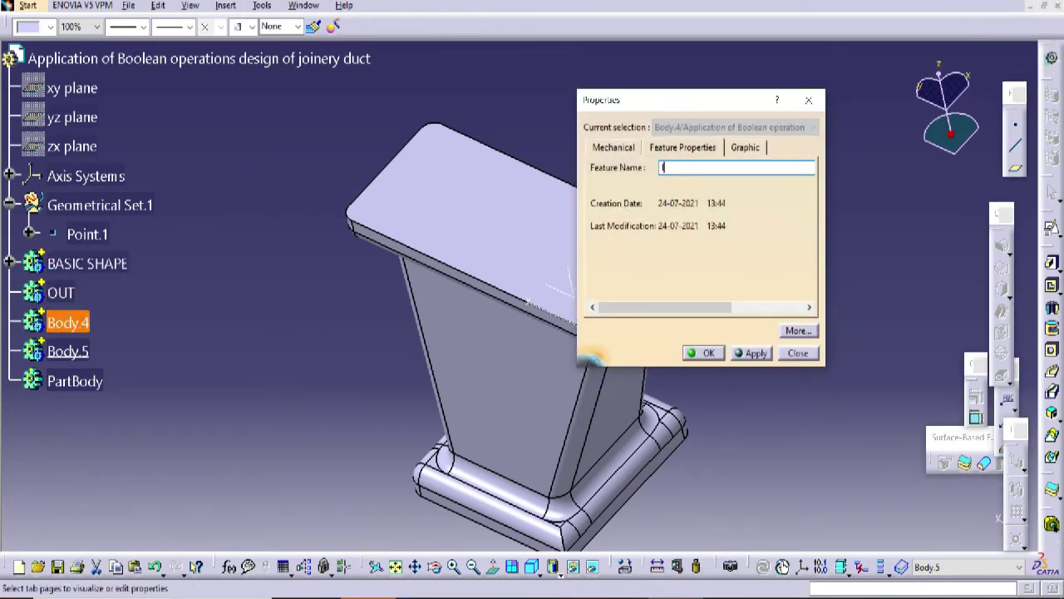
{"action": "type", "text": "INNER"}
{"action": "key", "text": "Return"}
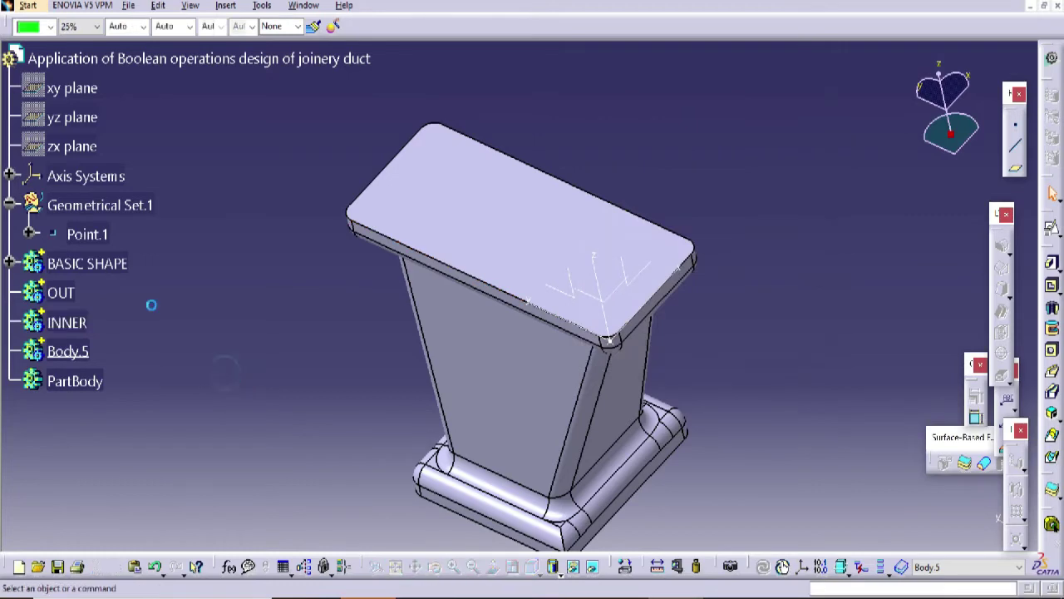
Add the BASIC SHAPE body to the OUT body with a Boolean Add operation
{"action": "right_click", "coordinate": [79, 263]}
{"action": "mouse_move", "coordinate": [137, 559]}
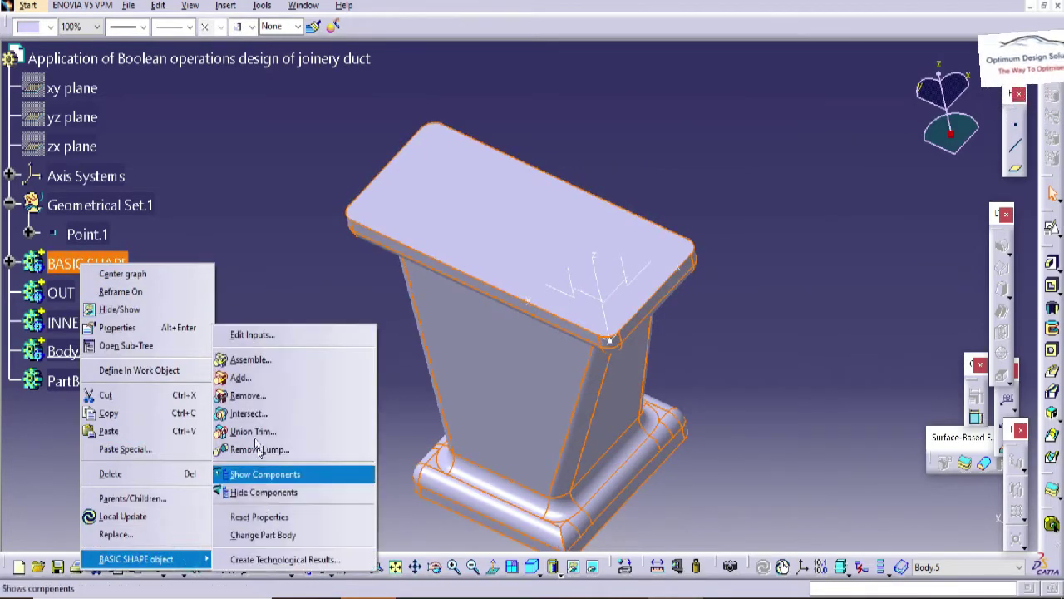
{"action": "left_click", "coordinate": [241, 379]}
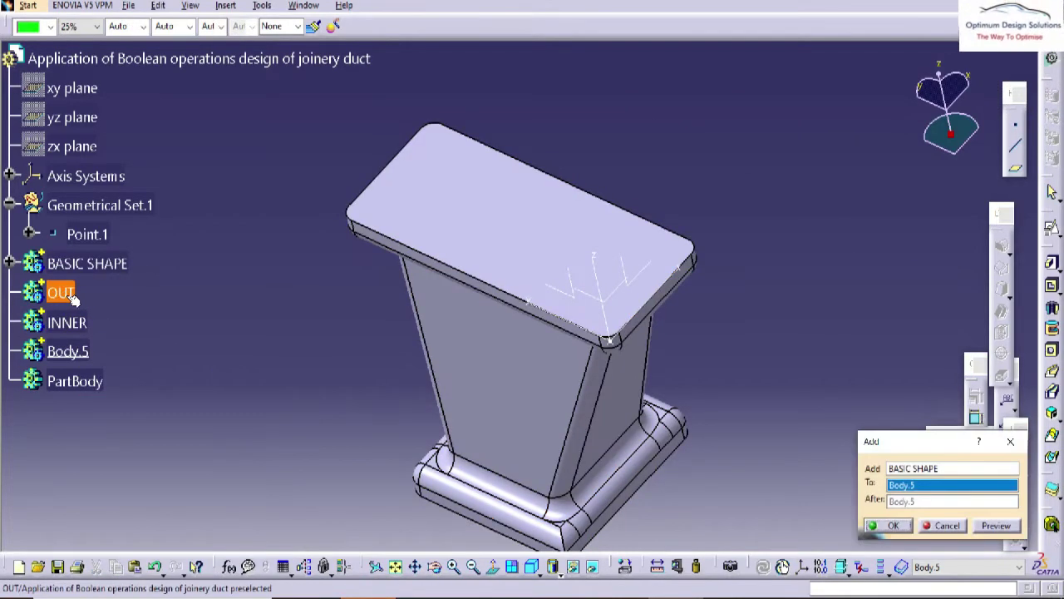
{"action": "left_click", "coordinate": [883, 524]}
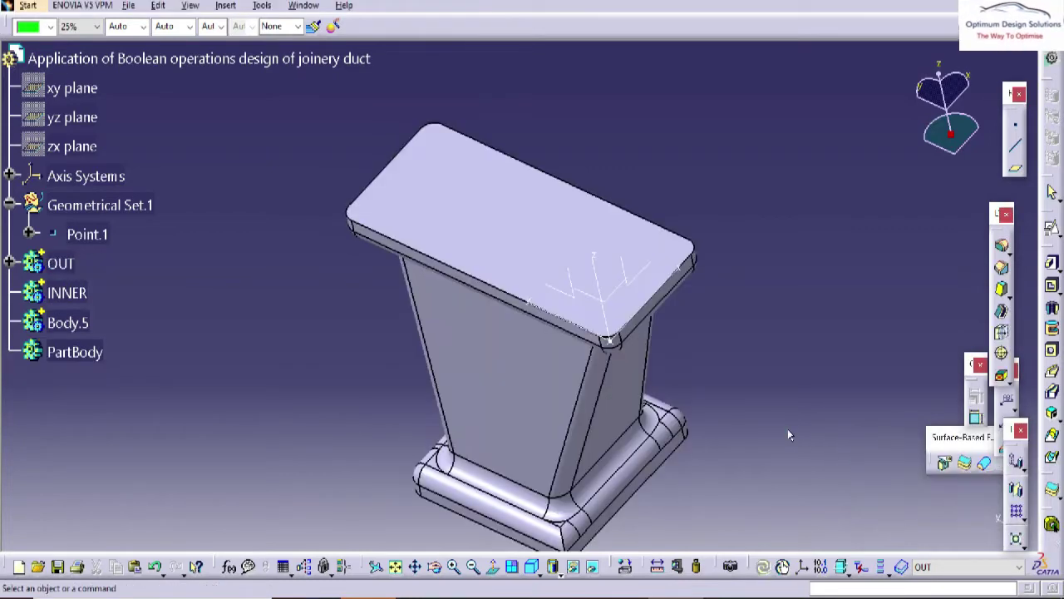
Copy BASIC SHAPE from inside the OUT body, paste it as a separate body, and hide OUT
{"action": "right_click", "coordinate": [122, 324]}
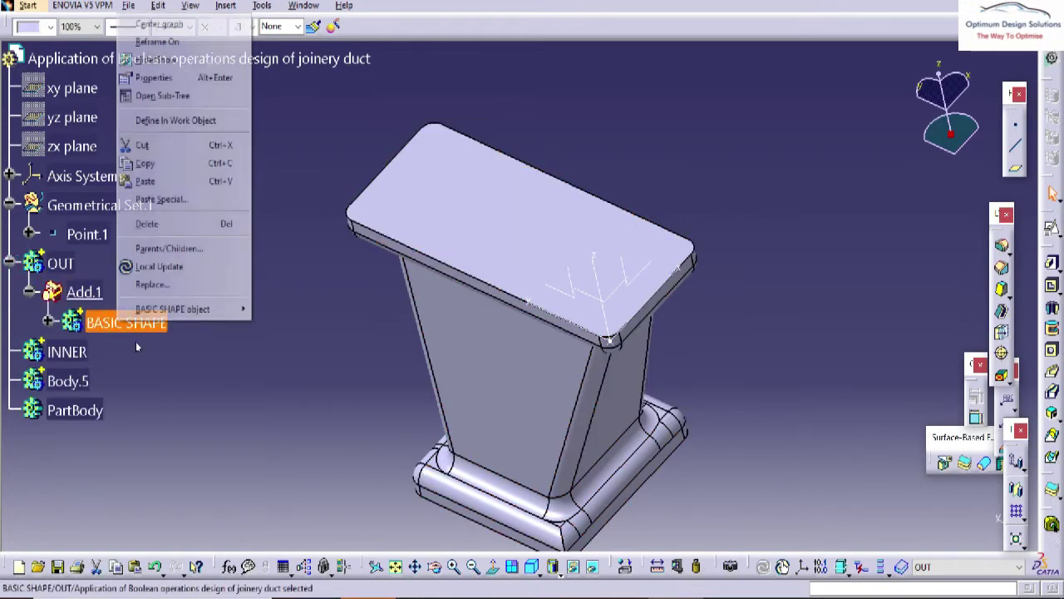
{"action": "left_click", "coordinate": [143, 161]}
{"action": "left_click", "coordinate": [75, 266]}
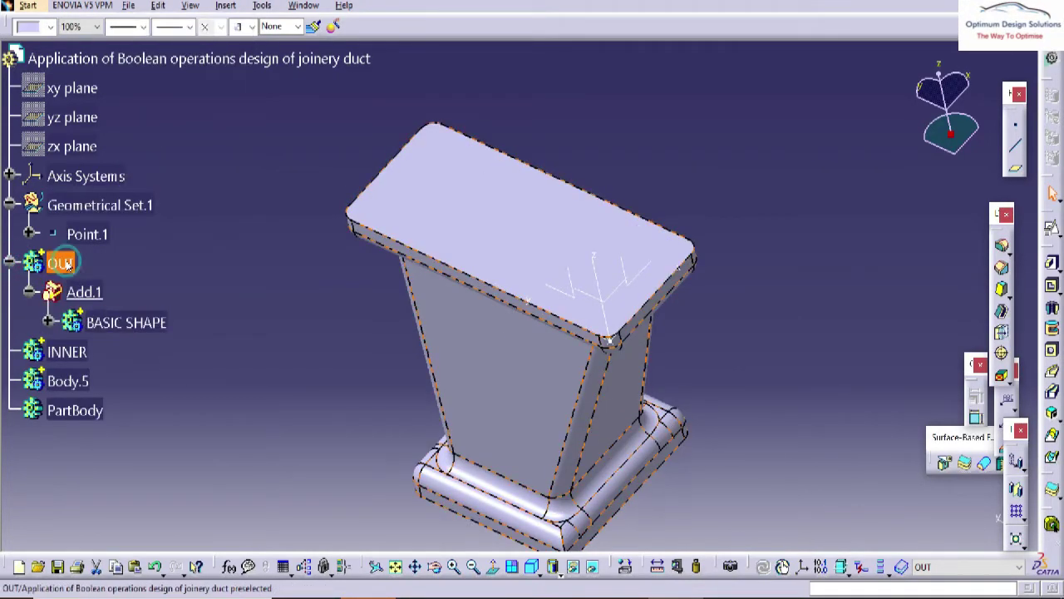
{"action": "right_click", "coordinate": [75, 266]}
{"action": "left_click", "coordinate": [108, 447]}
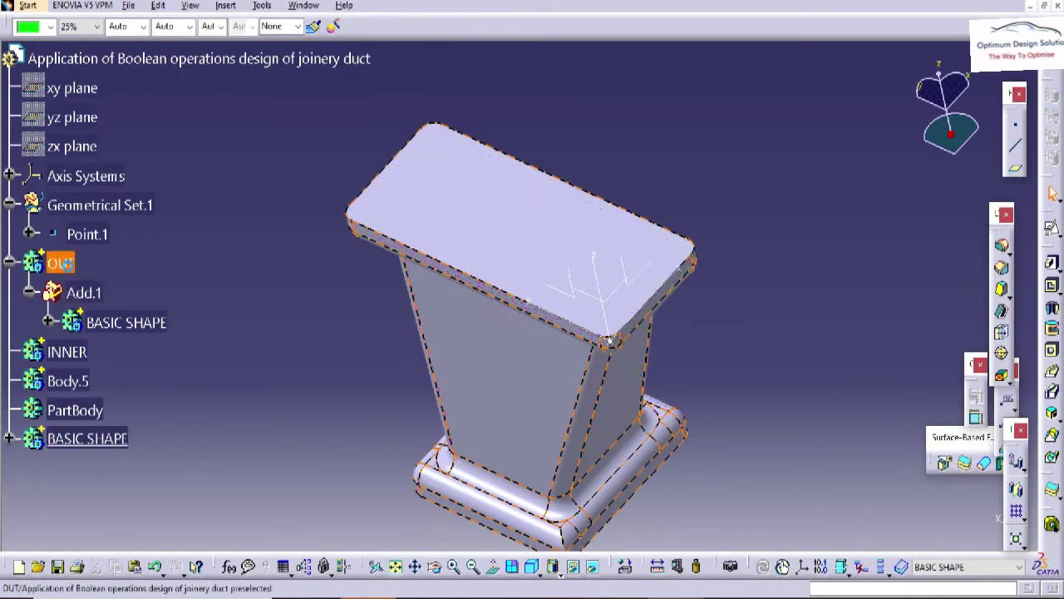
{"action": "right_click", "coordinate": [74, 266]}
{"action": "key", "text": "Escape"}
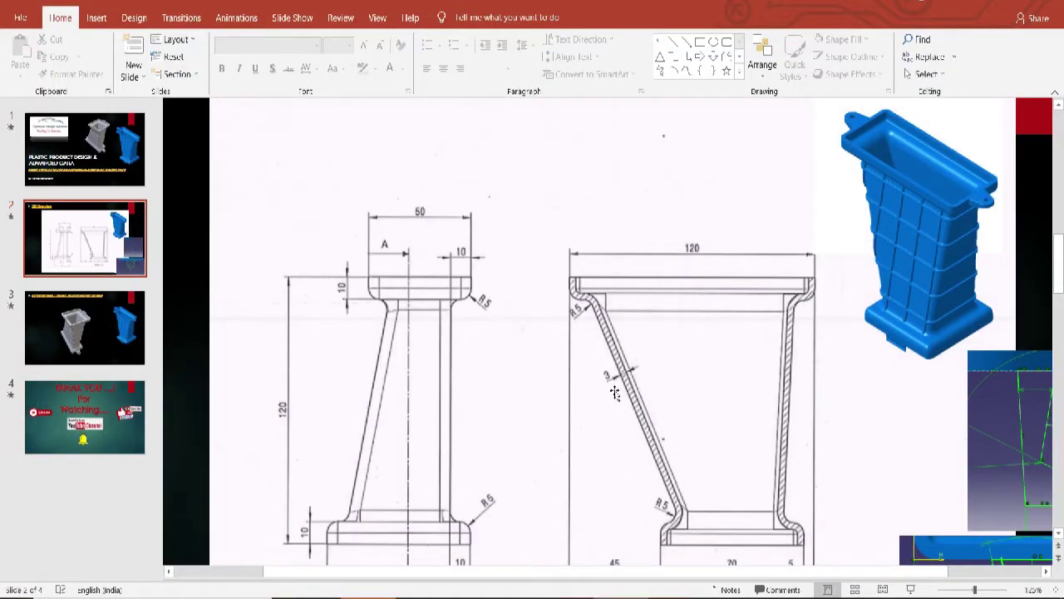
Check the wall thickness on the PowerPoint drawing and apply a -3 mm Thickness to the copied BASIC SHAPE's side faces in CATIA
{"action": "scroll", "coordinate": [603, 374], "scroll_direction": "down", "scroll_amount": 2}
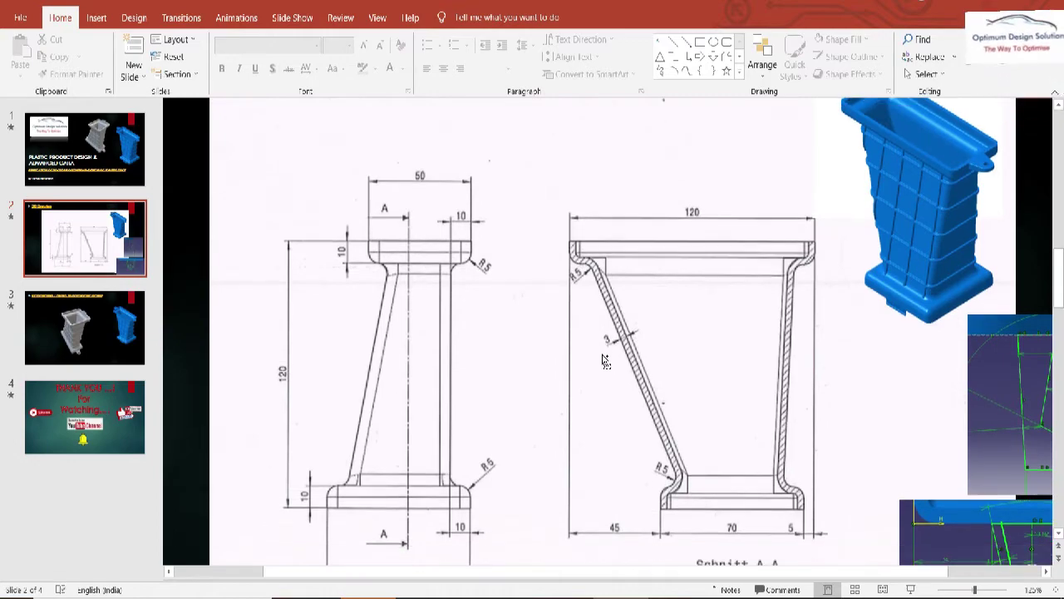
{"action": "scroll", "coordinate": [602, 361], "scroll_direction": "down", "scroll_amount": 2, "text": "ctrl"}
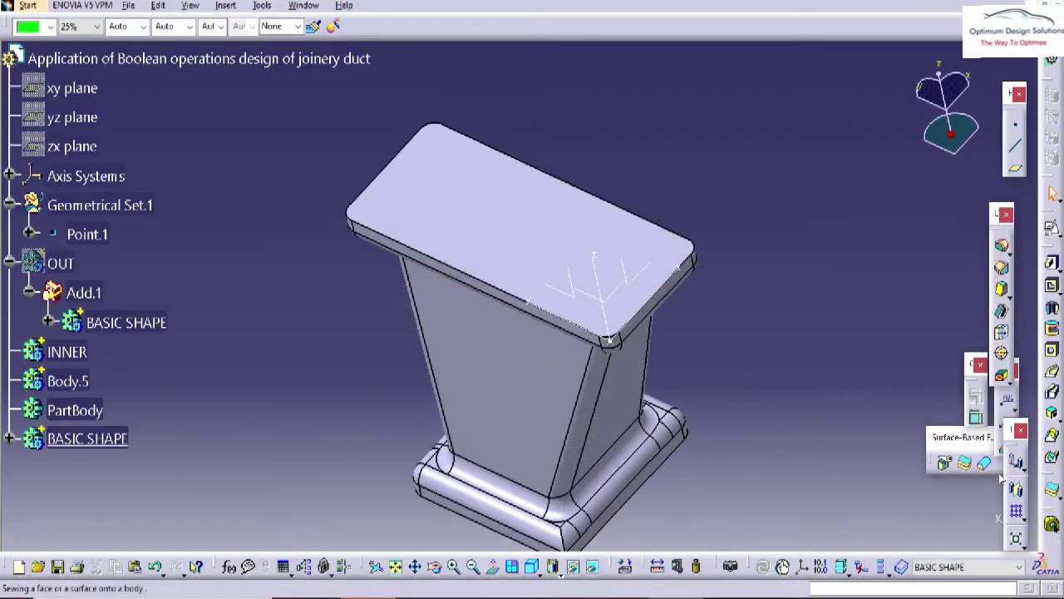
{"action": "left_click", "coordinate": [532, 393]}
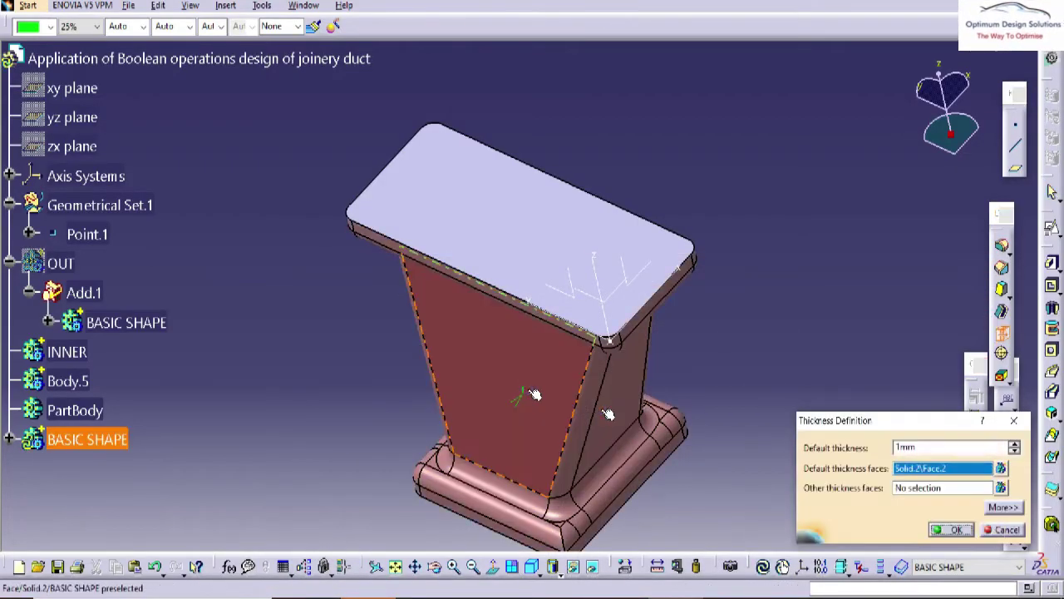
{"action": "left_click_drag", "start_coordinate": [954, 451], "coordinate": [822, 424]}
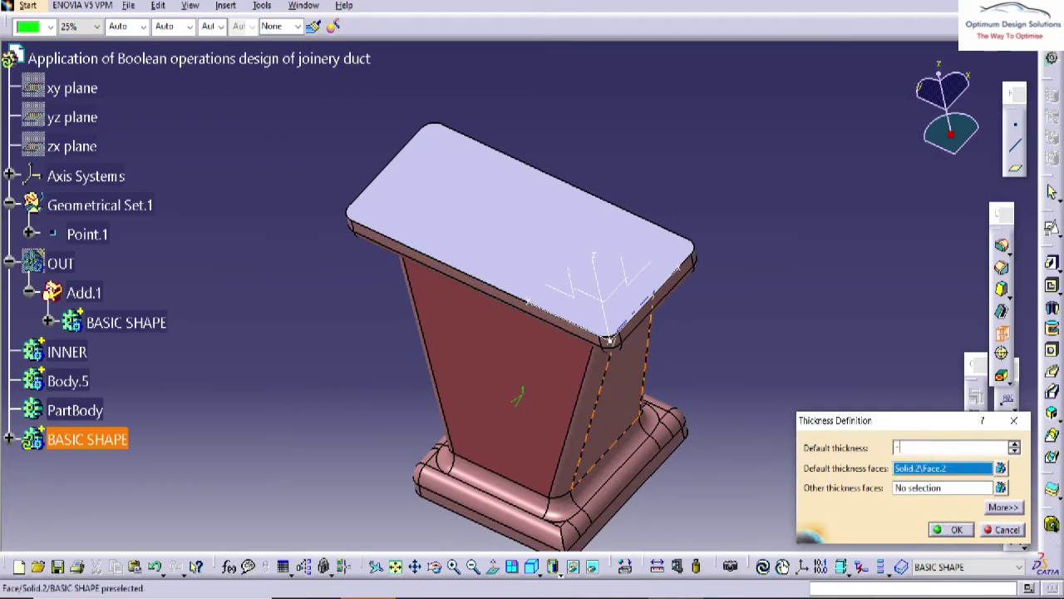
{"action": "key", "text": "Return"}
{"action": "middle_click_drag", "start_coordinate": [619, 333], "coordinate": [520, 304]}
Subtract the thinned BASIC SHAPE copy from the OUT body with a Boolean Remove operation
{"action": "right_click", "coordinate": [80, 438]}
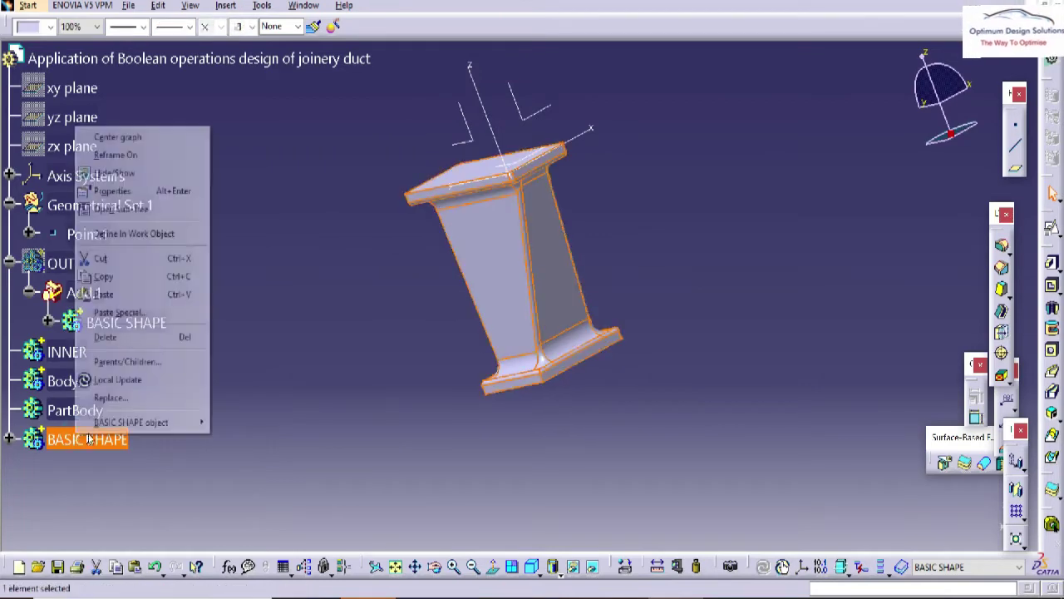
{"action": "mouse_move", "coordinate": [130, 424]}
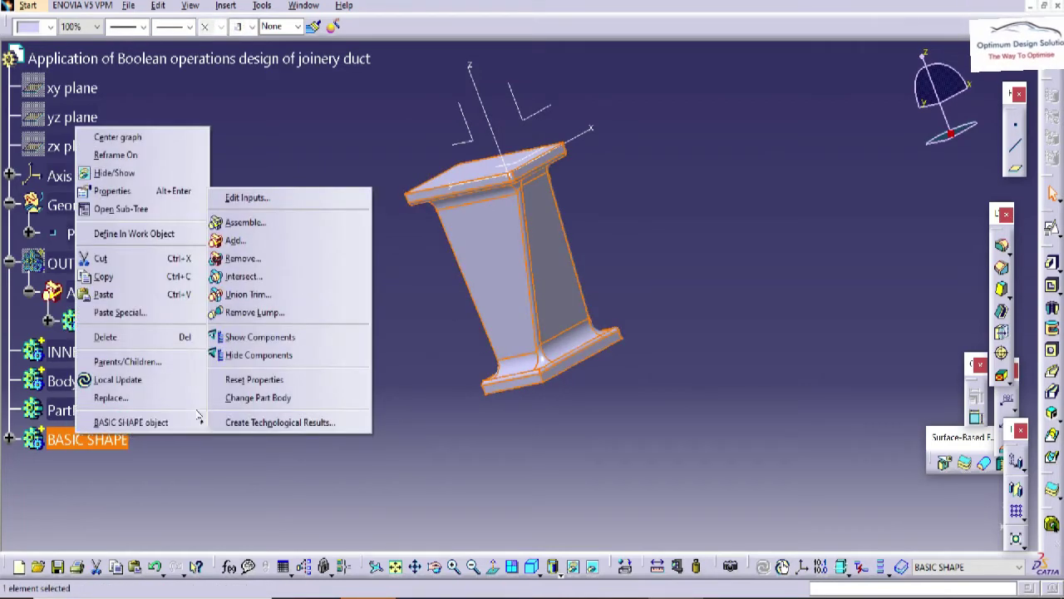
{"action": "left_click", "coordinate": [241, 257]}
{"action": "left_click", "coordinate": [60, 263]}
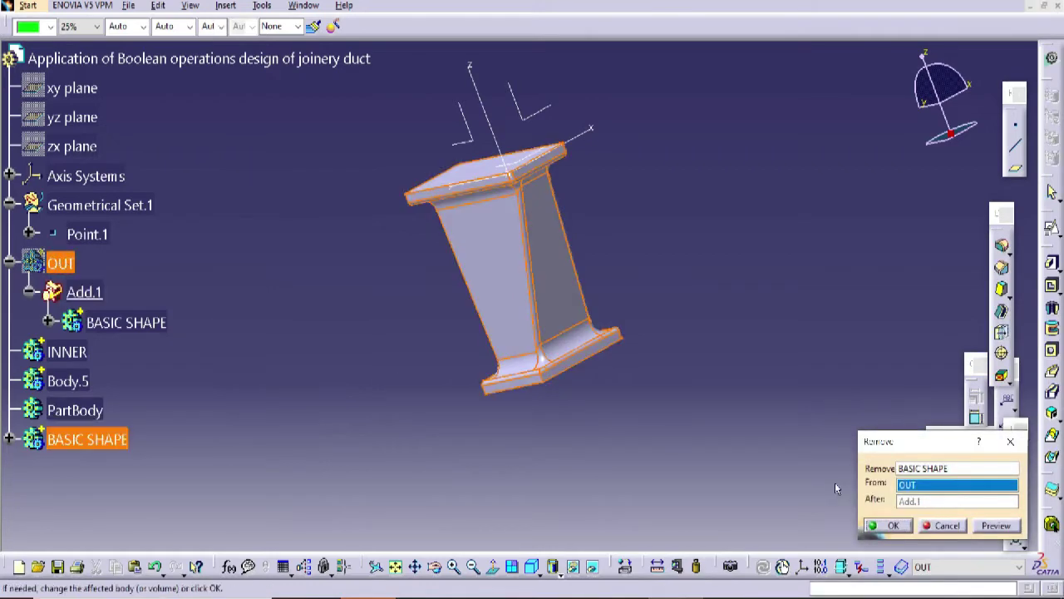
{"action": "left_click", "coordinate": [894, 526]}
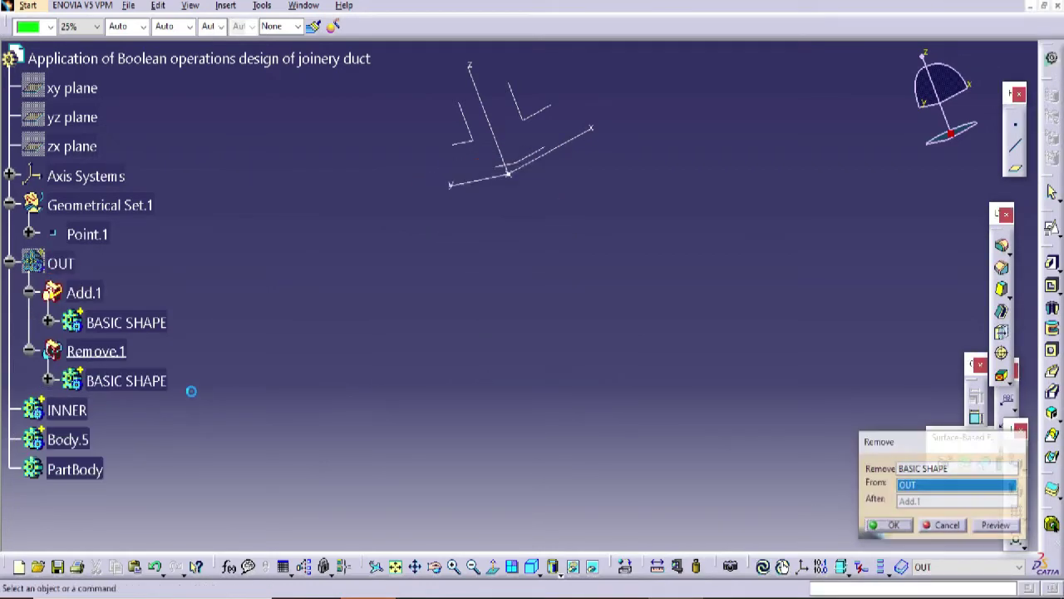
Rename the OUT body as JOINING_DUCT and delete the empty INNER body
{"action": "right_click", "coordinate": [70, 264]}
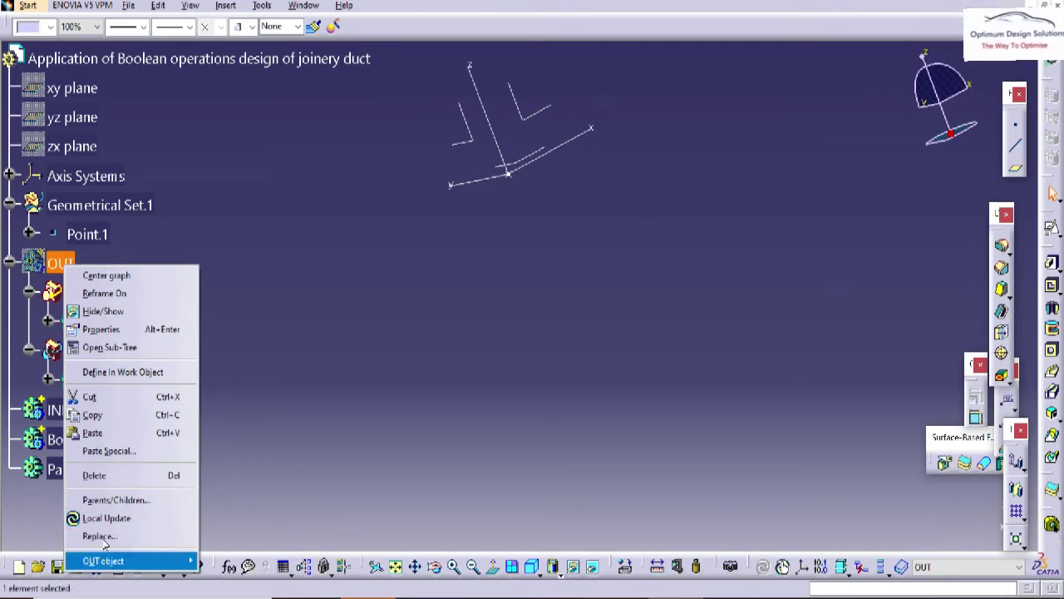
{"action": "left_click", "coordinate": [124, 330]}
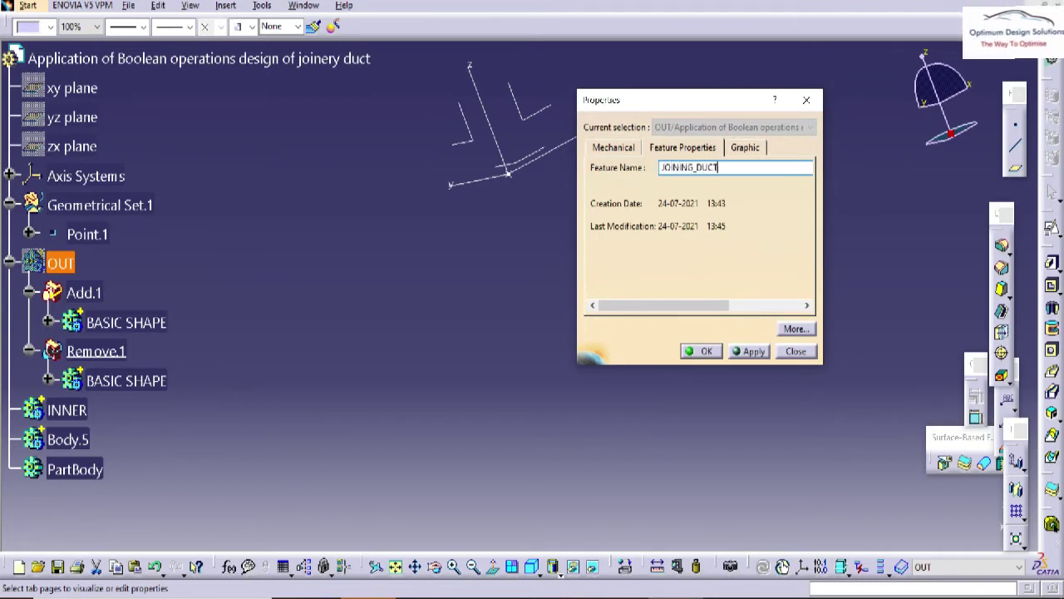
{"action": "key", "text": "Return"}
{"action": "left_click", "coordinate": [85, 414]}
{"action": "key", "text": "Delete"}
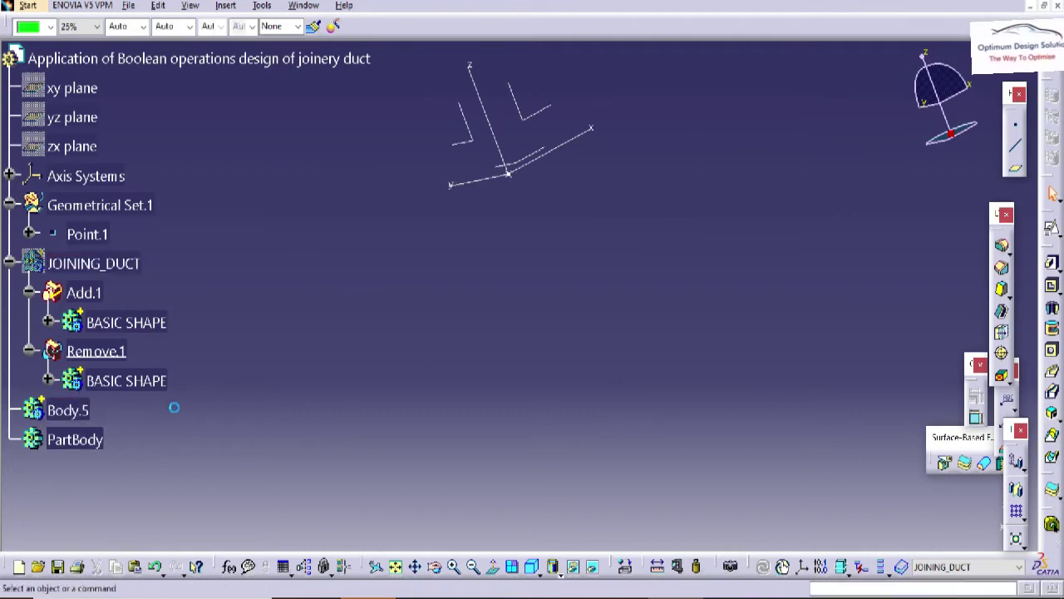
Show the hidden JOINING_DUCT body
{"action": "right_click", "coordinate": [70, 261]}
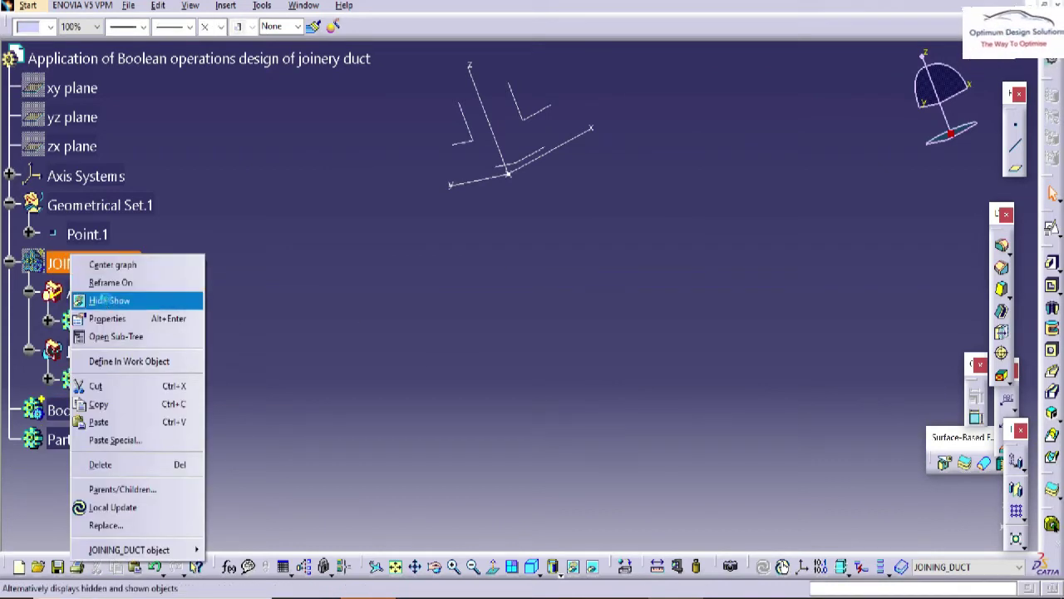
{"action": "left_click", "coordinate": [108, 302]}
{"action": "middle_click_drag", "start_coordinate": [532, 274], "coordinate": [544, 416]}
Measure the duct's wall thickness between the inner and outer faces of one tapered side without keeping the measurement
{"action": "left_click", "coordinate": [556, 270]}
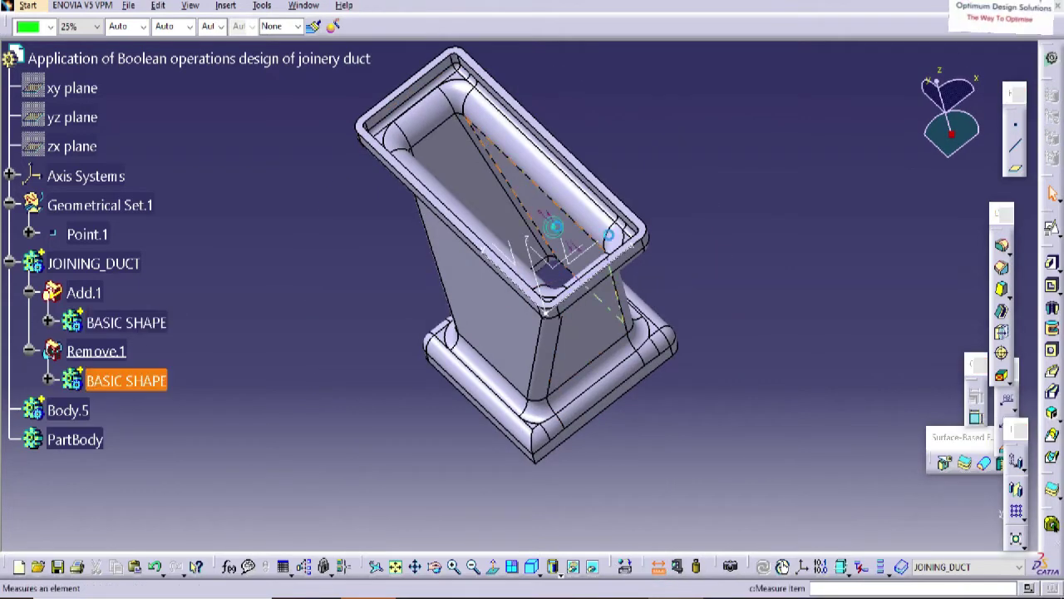
{"action": "middle_click_drag", "start_coordinate": [503, 338], "coordinate": [518, 280]}
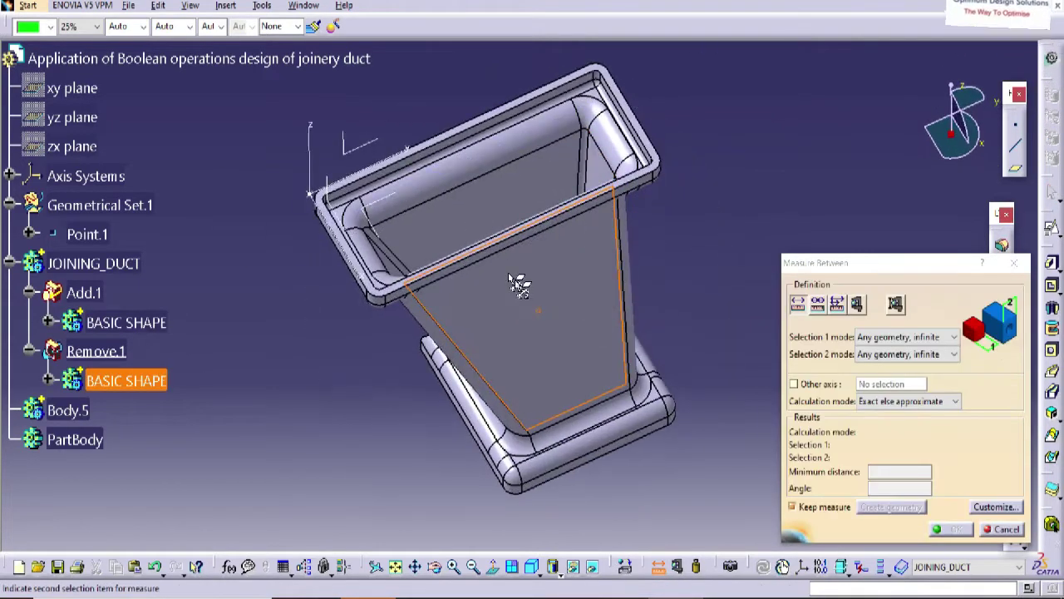
{"action": "left_click", "coordinate": [544, 308]}
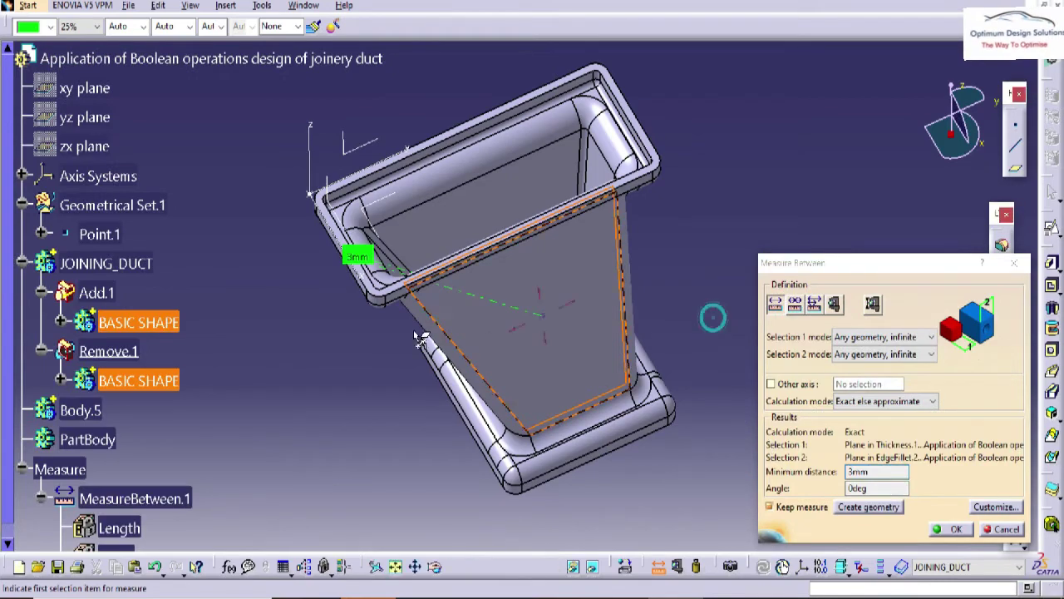
{"action": "middle_click_drag", "start_coordinate": [428, 317], "coordinate": [427, 349]}
{"action": "left_click", "coordinate": [1001, 529]}
{"action": "middle_click_drag", "start_coordinate": [607, 389], "coordinate": [576, 312]}
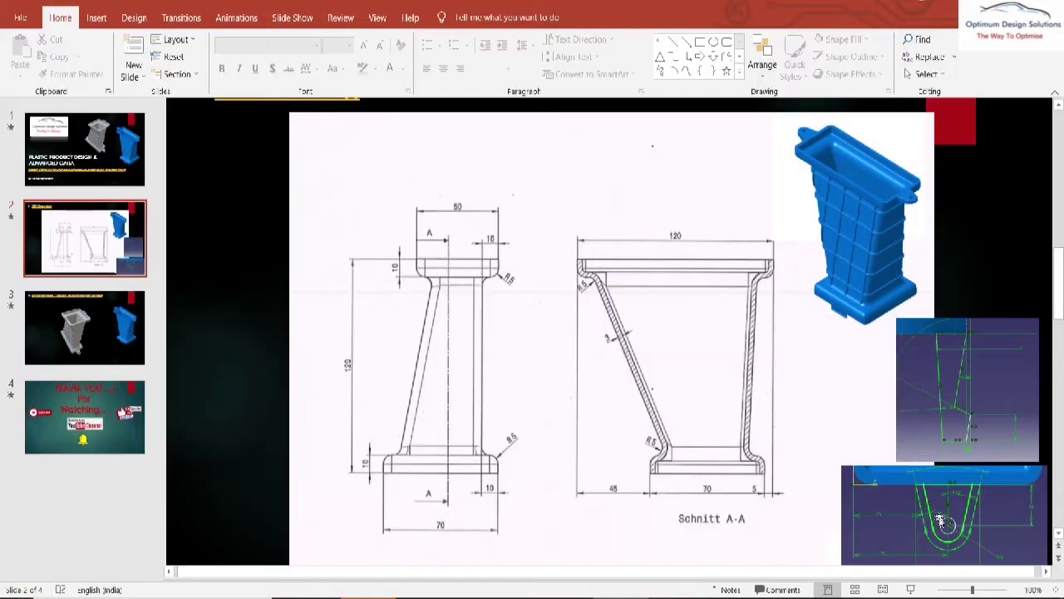
In the PowerPoint slide, move the mounting-lug sketch picture over the drawing and enlarge it to read its dimensions
{"action": "left_click", "coordinate": [888, 495]}
{"action": "mouse_move", "coordinate": [887, 495]}
{"action": "left_mouse_down"}
{"action": "mouse_move", "coordinate": [805, 428]}
{"action": "mouse_move", "coordinate": [474, 269]}
{"action": "left_mouse_up"}
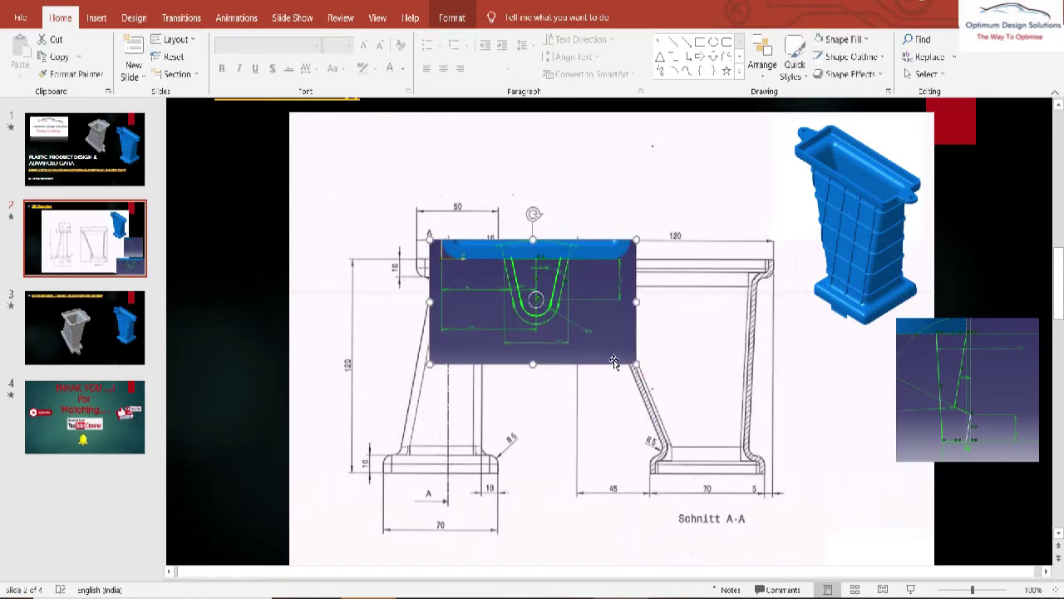
{"action": "left_click_drag", "start_coordinate": [636, 363], "coordinate": [898, 517]}
{"action": "left_click_drag", "start_coordinate": [859, 469], "coordinate": [764, 445]}
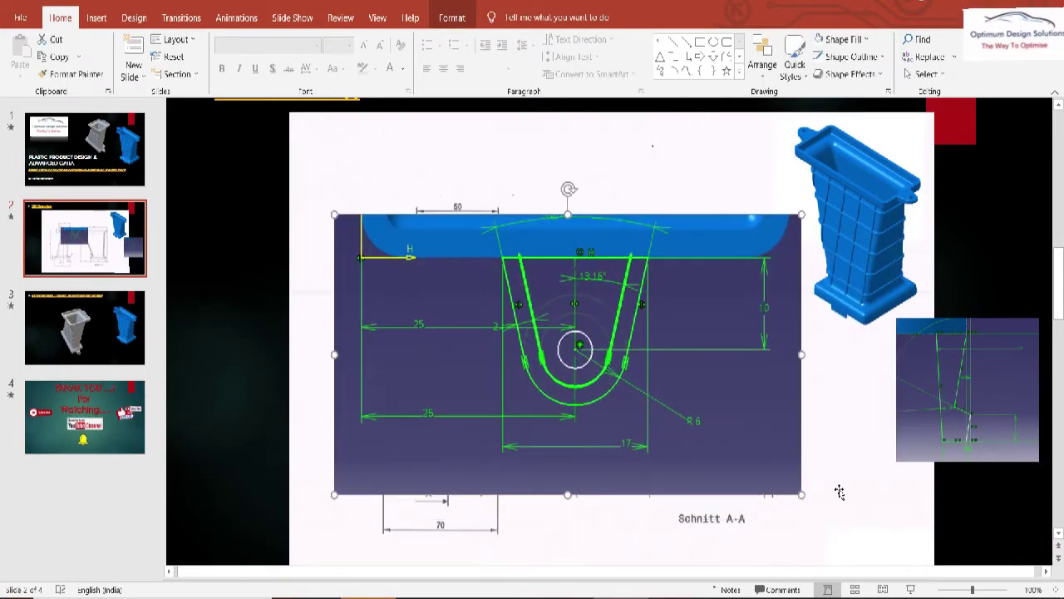
{"action": "left_click_drag", "start_coordinate": [796, 495], "coordinate": [857, 529]}
{"action": "left_click_drag", "start_coordinate": [692, 423], "coordinate": [672, 416]}
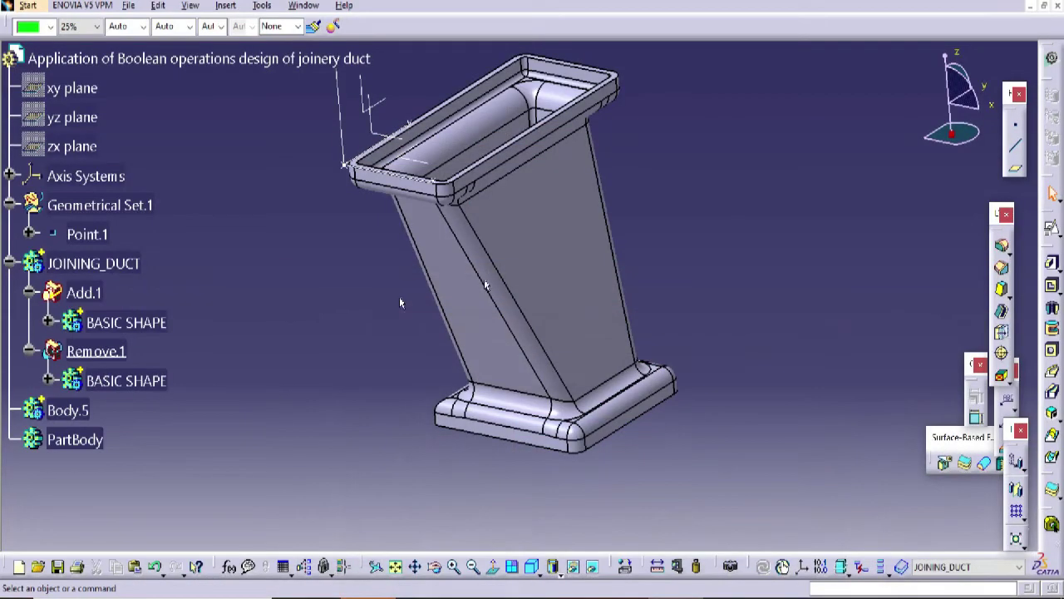
Switch back to CATIA, define Body.5 as the in-work object and rename it Side_Mount
{"action": "middle_click_drag", "start_coordinate": [760, 233], "coordinate": [460, 345]}
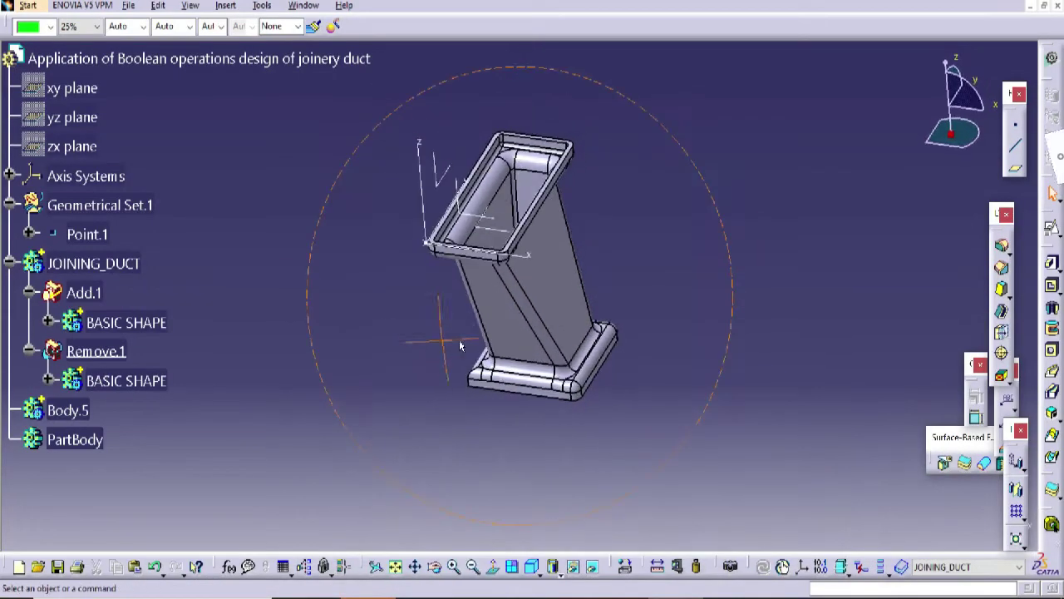
{"action": "middle_click_drag", "start_coordinate": [670, 275], "coordinate": [685, 361]}
{"action": "right_click", "coordinate": [75, 410]}
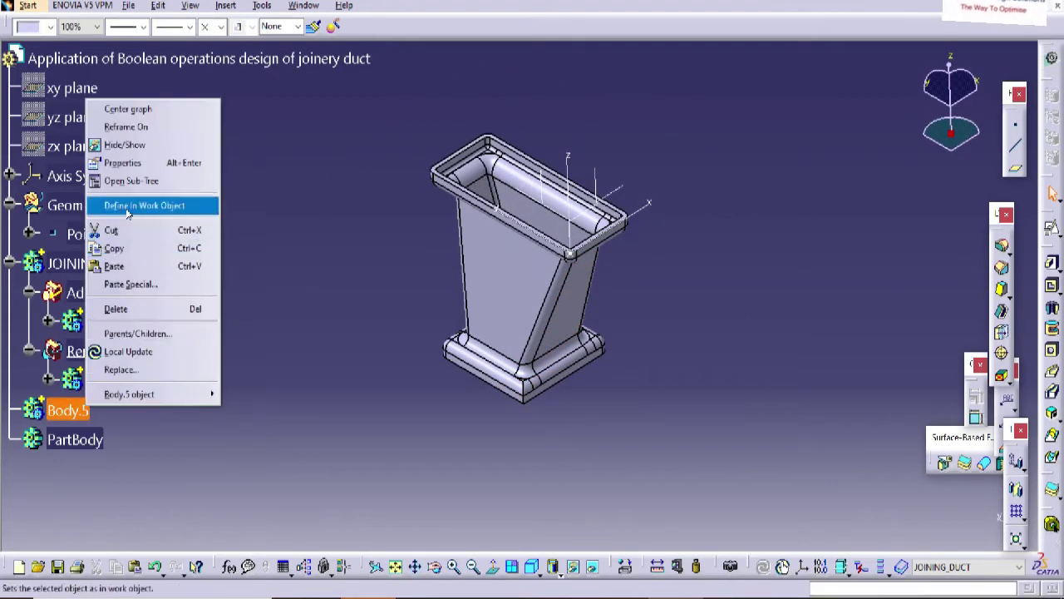
{"action": "left_click", "coordinate": [125, 205]}
{"action": "key", "text": "alt+Return"}
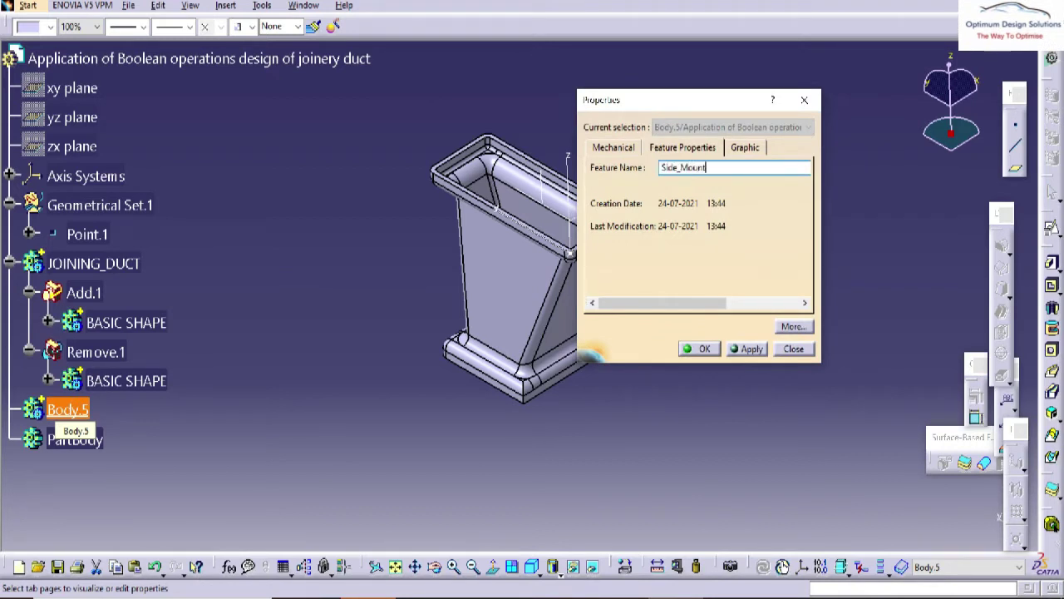
{"action": "key", "text": "Return"}
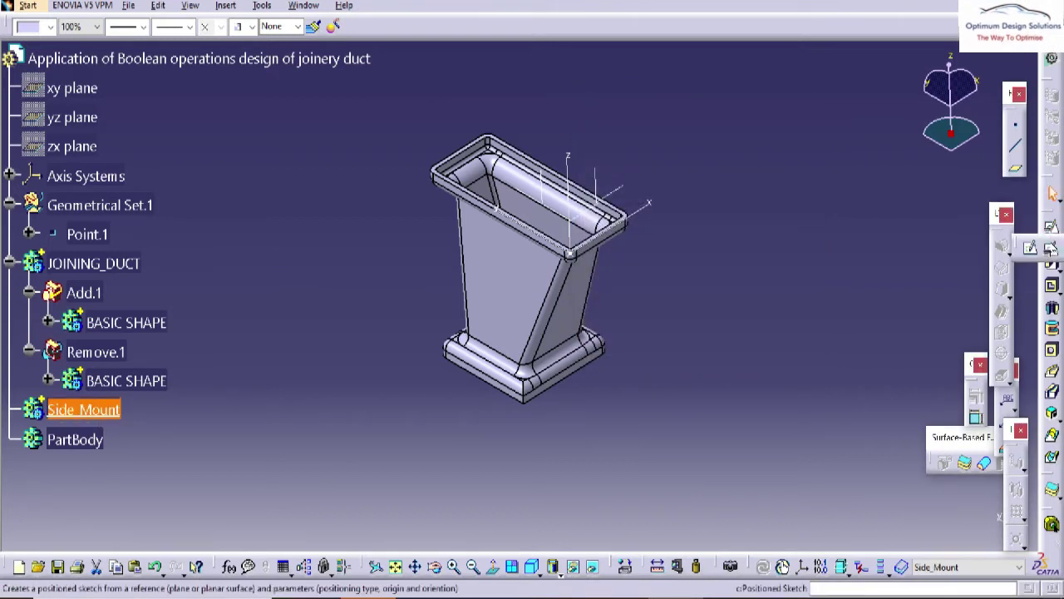
Create a positioned sketch on the axis system's XY plane in Side_Mount and project both long edges and the far short edge of the upper rim
{"action": "left_click", "coordinate": [1050, 248]}
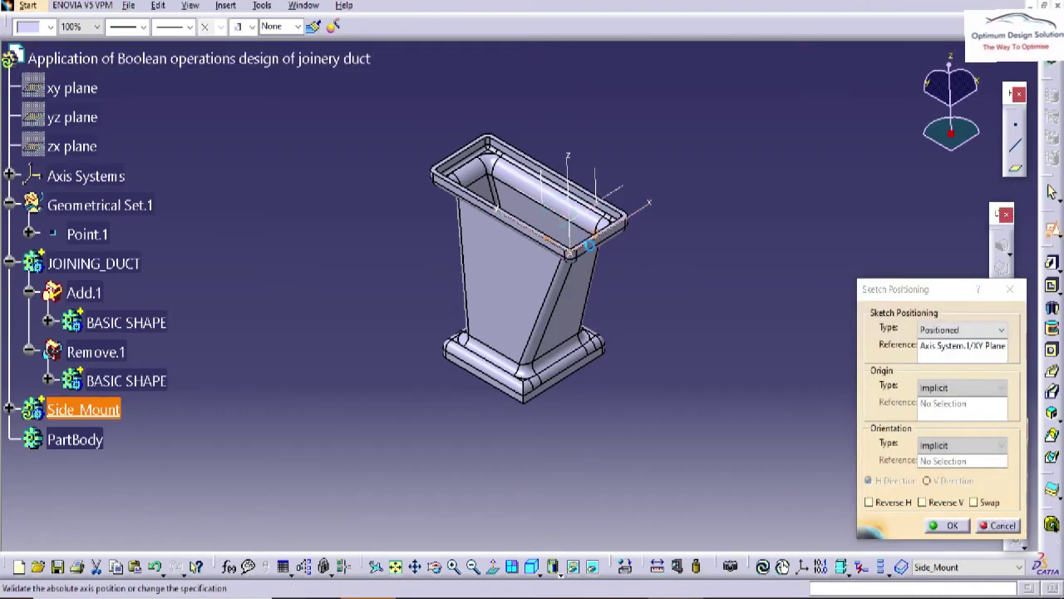
{"action": "left_click", "coordinate": [950, 525]}
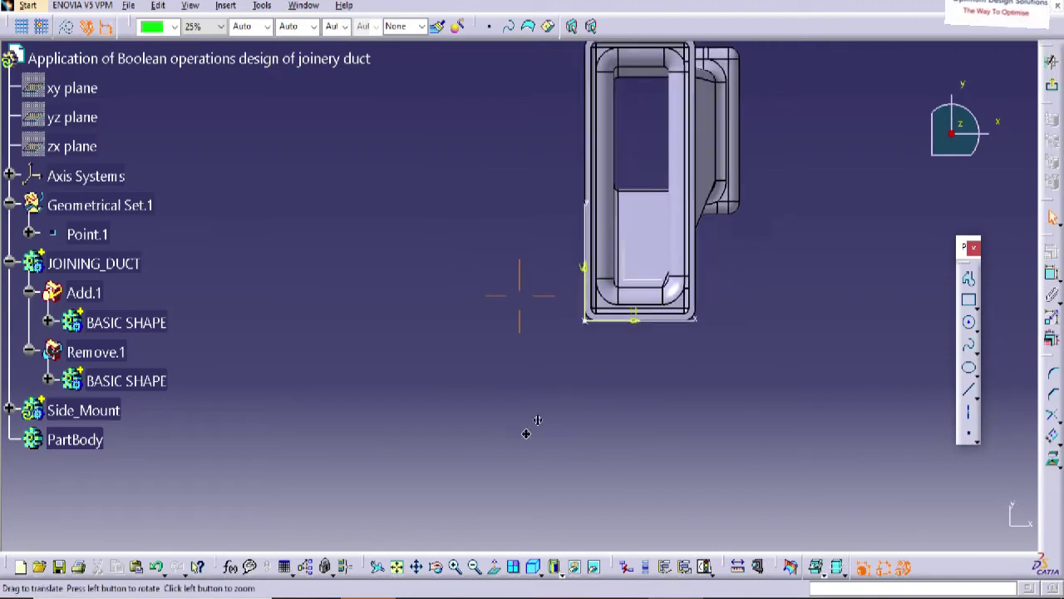
{"action": "left_click", "coordinate": [1052, 462]}
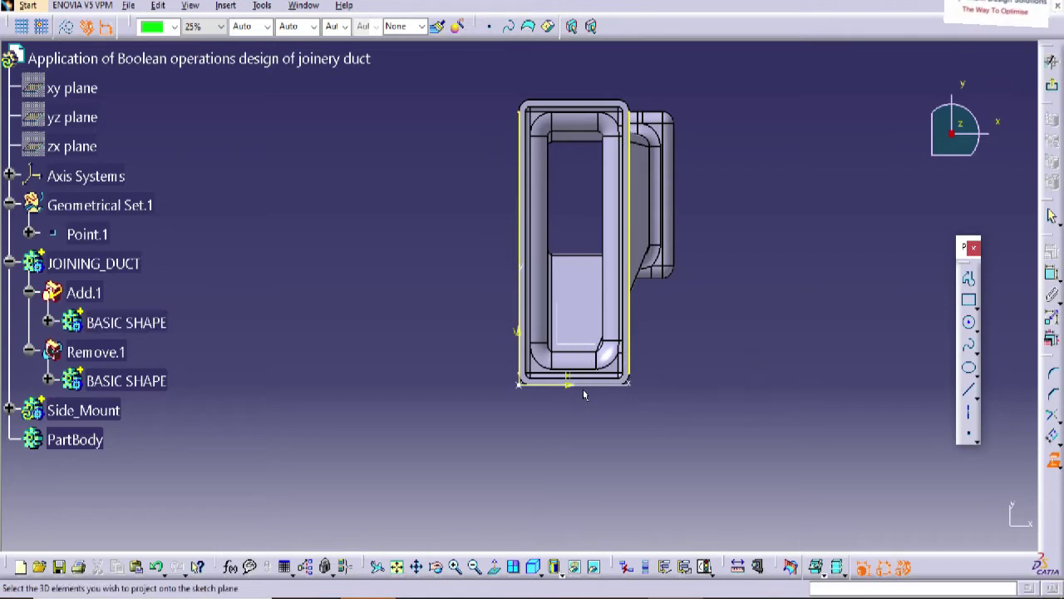
{"action": "key", "text": "Escape"}
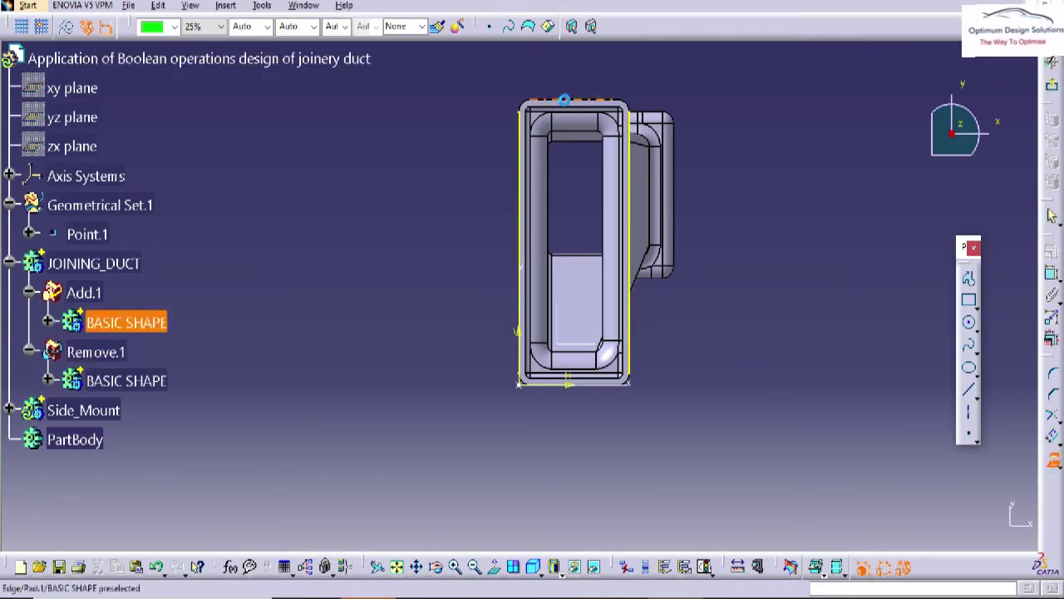
{"action": "left_click", "coordinate": [564, 99]}
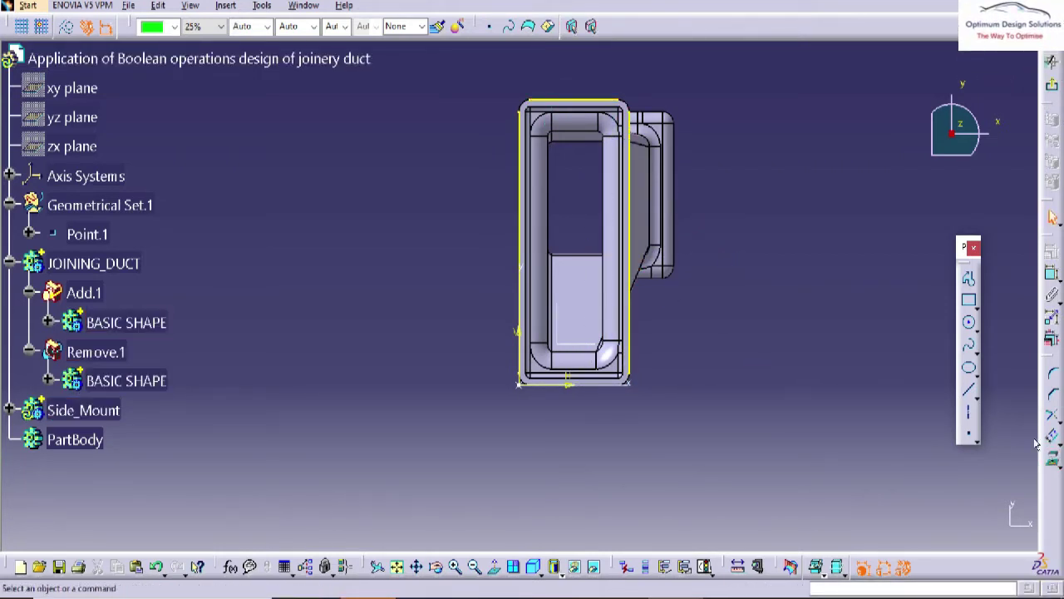
Project the near short edge of the duct's upper rim into the sketch
{"action": "left_click", "coordinate": [1054, 459]}
{"action": "scroll", "coordinate": [609, 375], "scroll_direction": "up", "scroll_amount": 5}
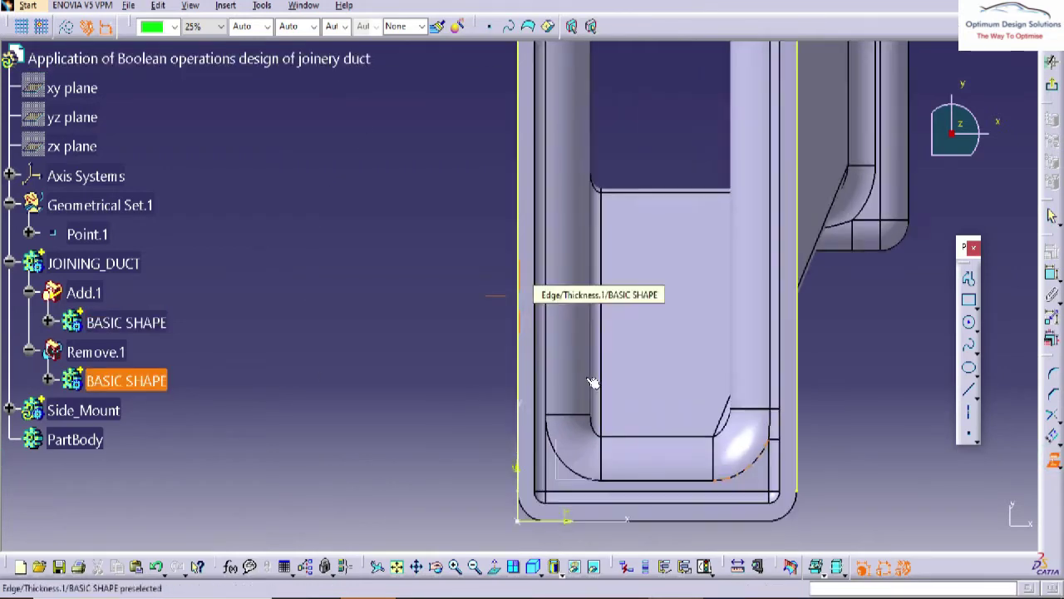
{"action": "left_click", "coordinate": [669, 400]}
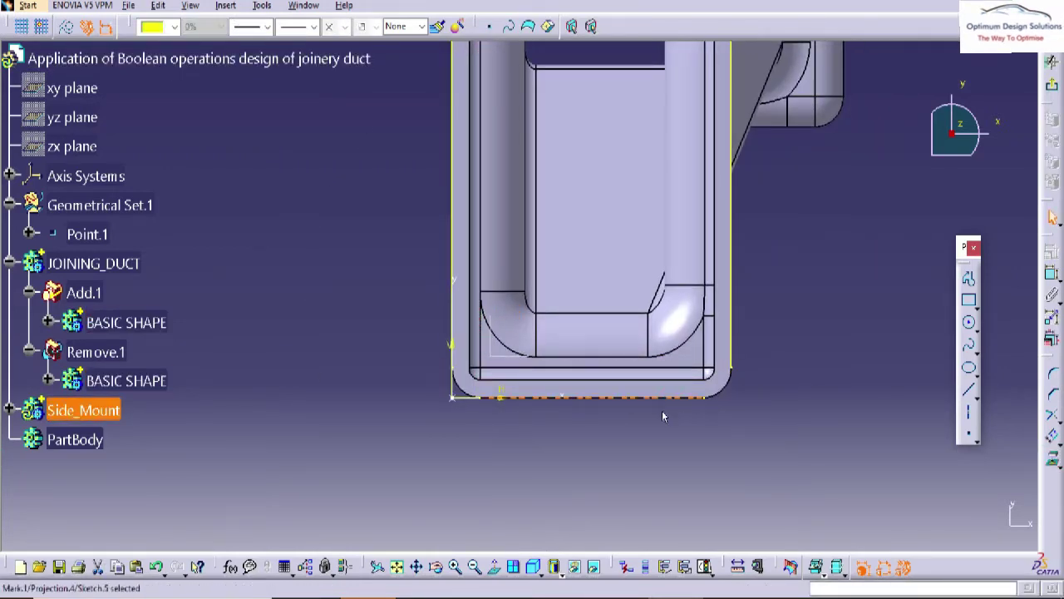
Convert the four projected rim edges in the sketch to construction elements
{"action": "scroll", "coordinate": [656, 390], "scroll_direction": "down", "scroll_amount": 5}
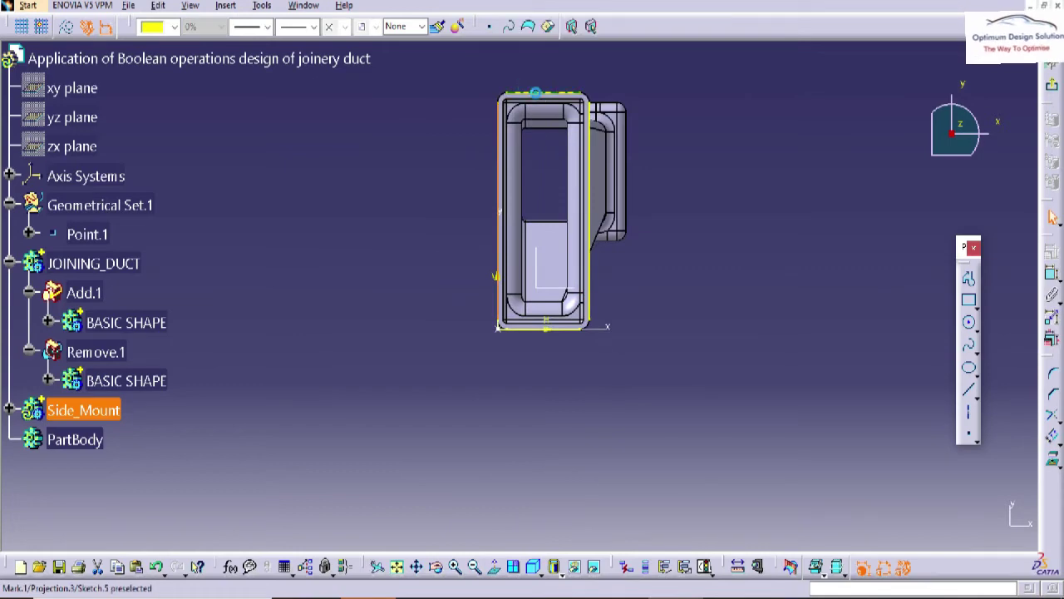
{"action": "left_click", "coordinate": [588, 155]}
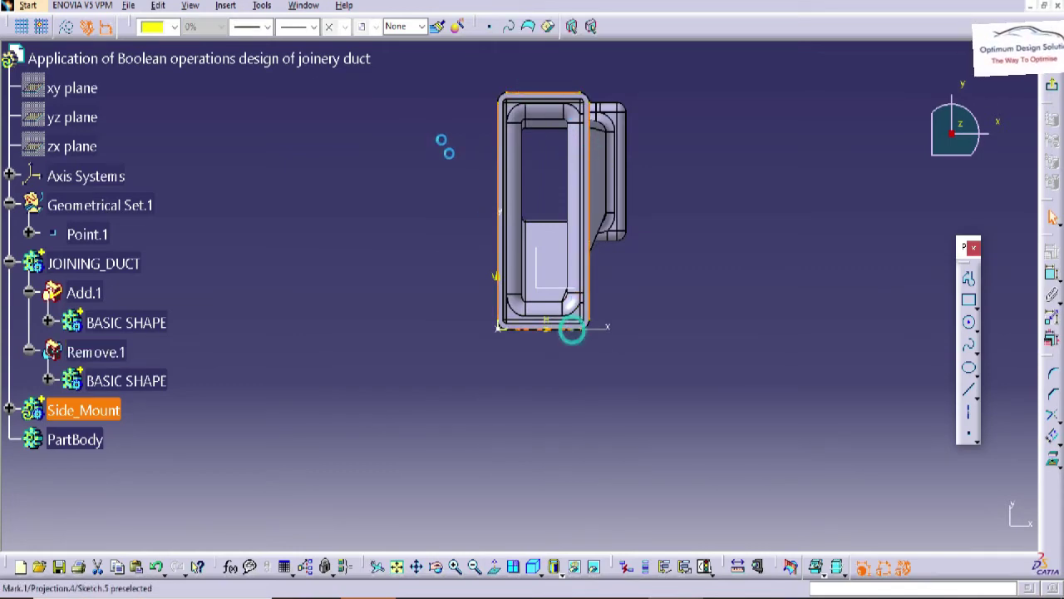
{"action": "left_click", "coordinate": [572, 330], "text": "ctrl"}
{"action": "left_click", "coordinate": [66, 27]}
{"action": "left_click", "coordinate": [432, 259]}
{"action": "middle_click_drag", "start_coordinate": [433, 258], "coordinate": [393, 175], "text": "ctrl"}
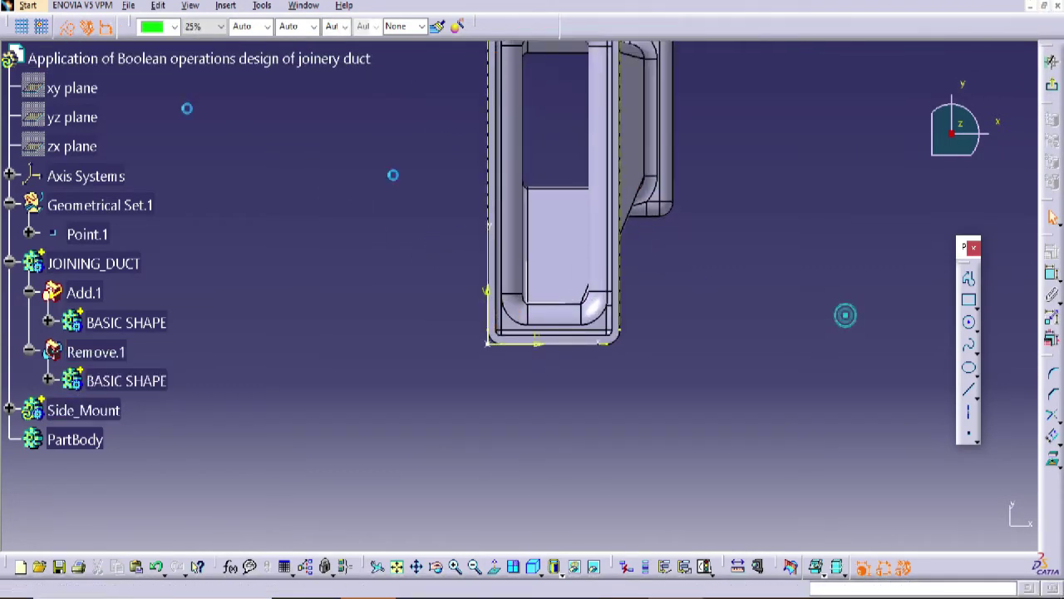
{"action": "left_click", "coordinate": [67, 27]}
{"action": "middle_click_drag", "start_coordinate": [386, 286], "coordinate": [387, 241], "text": "ctrl"}
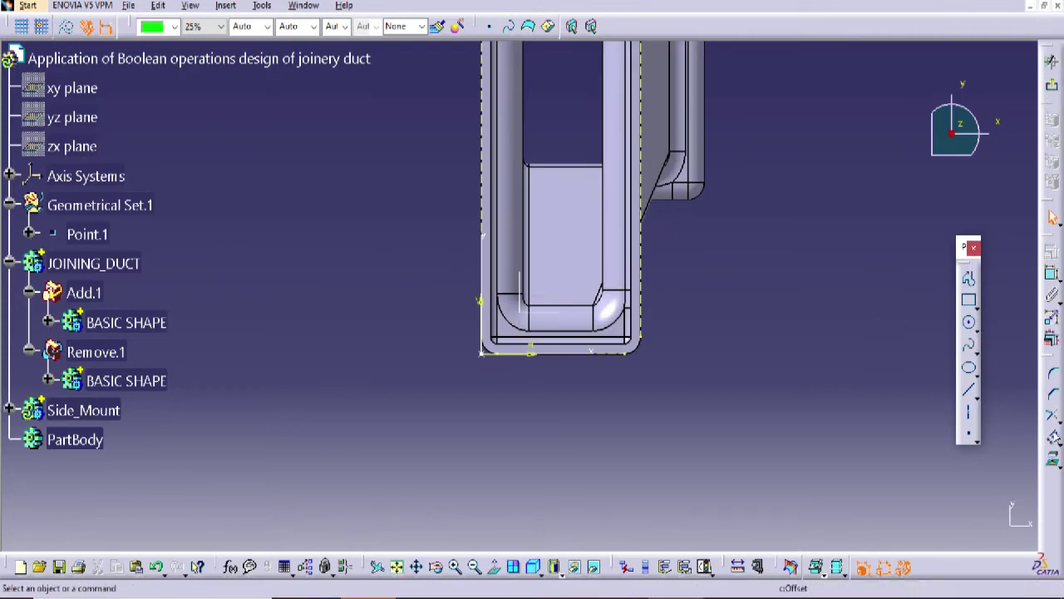
Draw a 120 mm vertical axis between the midpoints of the near and far short rim edges
{"action": "left_click", "coordinate": [968, 411]}
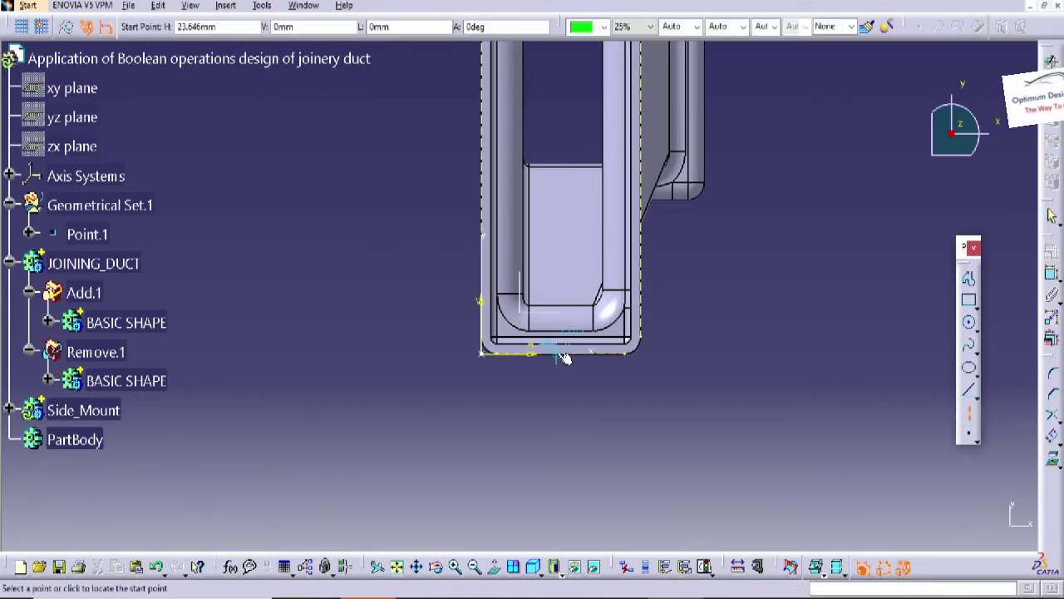
{"action": "left_click", "coordinate": [563, 356]}
{"action": "middle_click_drag", "start_coordinate": [565, 279], "coordinate": [555, 458]}
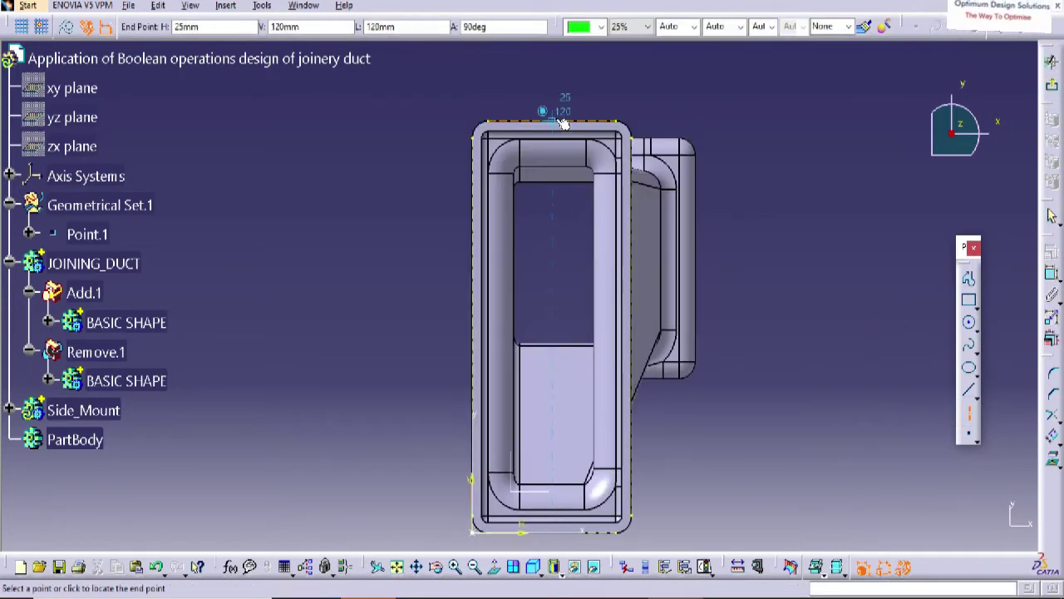
{"action": "middle_click_drag", "start_coordinate": [631, 518], "coordinate": [597, 300]}
{"action": "middle_click_drag", "start_coordinate": [613, 346], "coordinate": [627, 353]}
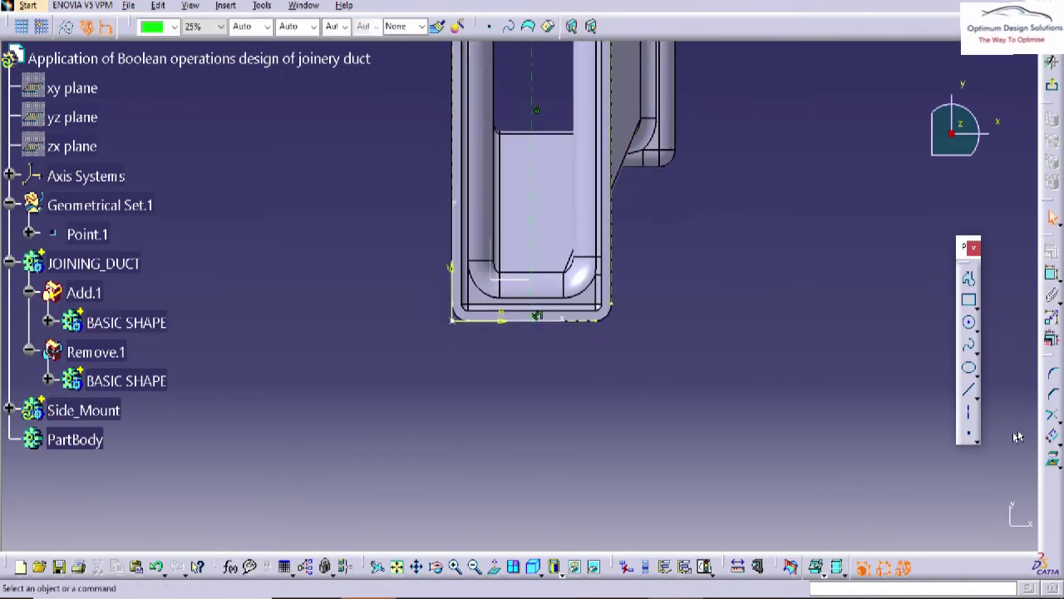
Draw a horizontal axis across the rim between the two long edges at 60 mm, halfway along their length
{"action": "left_click", "coordinate": [968, 416]}
{"action": "middle_click_drag", "start_coordinate": [464, 73], "coordinate": [480, 164]}
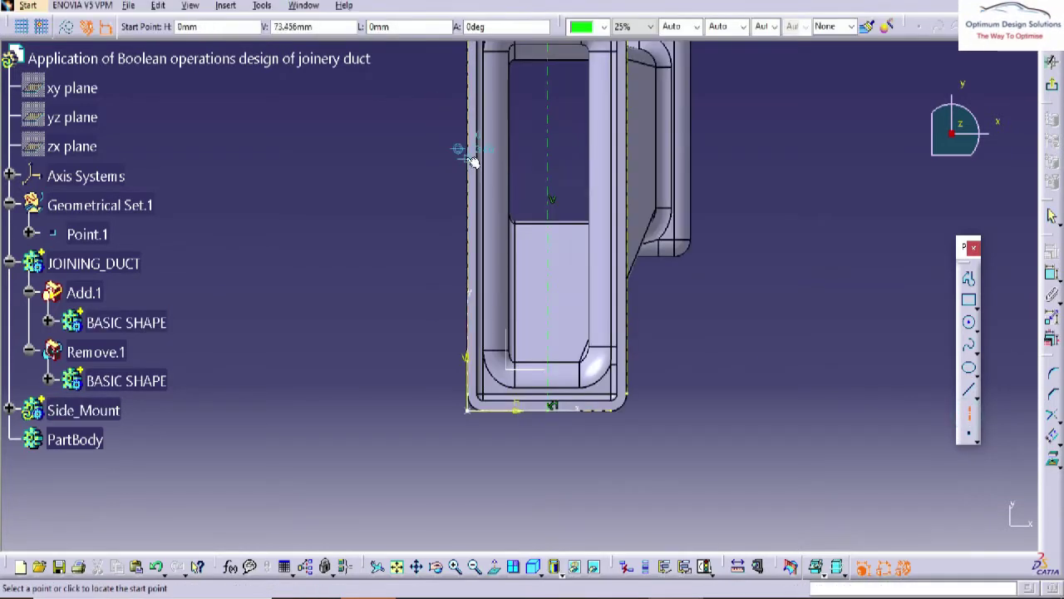
{"action": "middle_click_drag", "start_coordinate": [475, 106], "coordinate": [499, 153]}
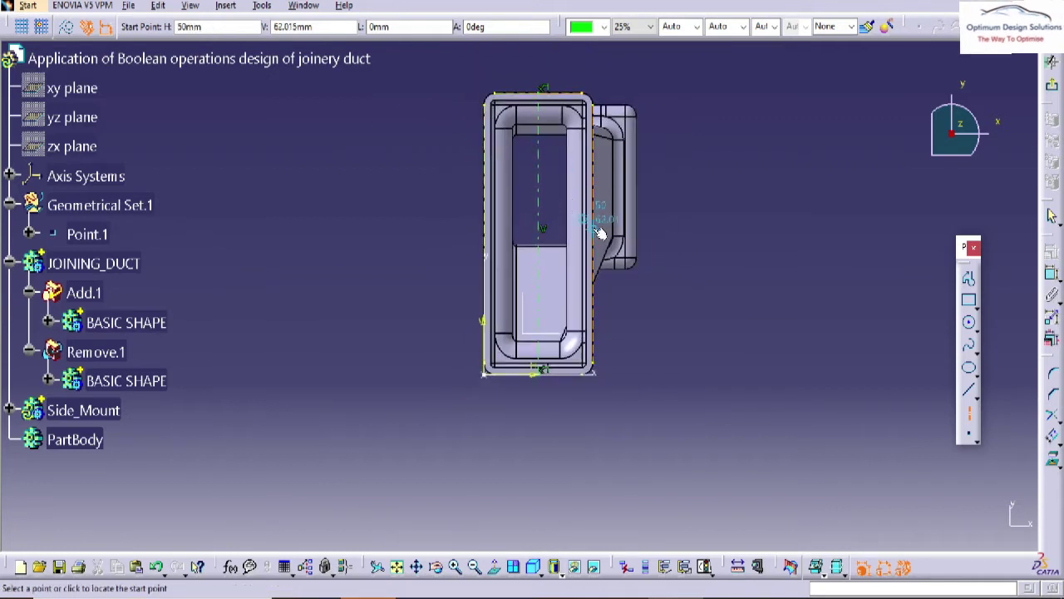
{"action": "left_click", "coordinate": [566, 230]}
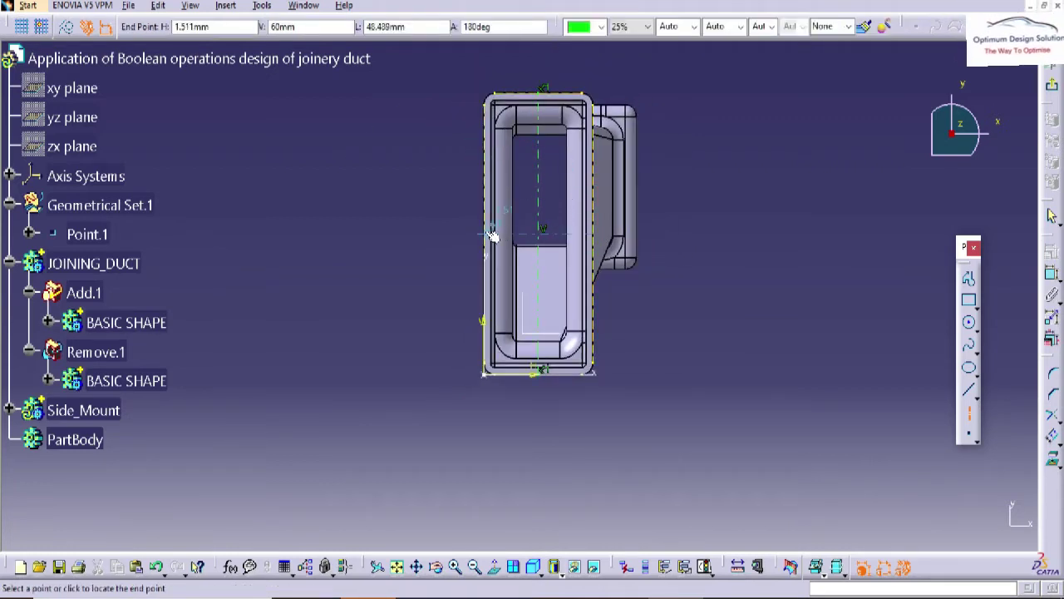
{"action": "left_click", "coordinate": [486, 233]}
Dim the 3D background geometry behind the sketch around the near short rim edge
{"action": "middle_click_drag", "start_coordinate": [587, 419], "coordinate": [584, 290]}
{"action": "middle_click_drag", "start_coordinate": [589, 334], "coordinate": [600, 238]}
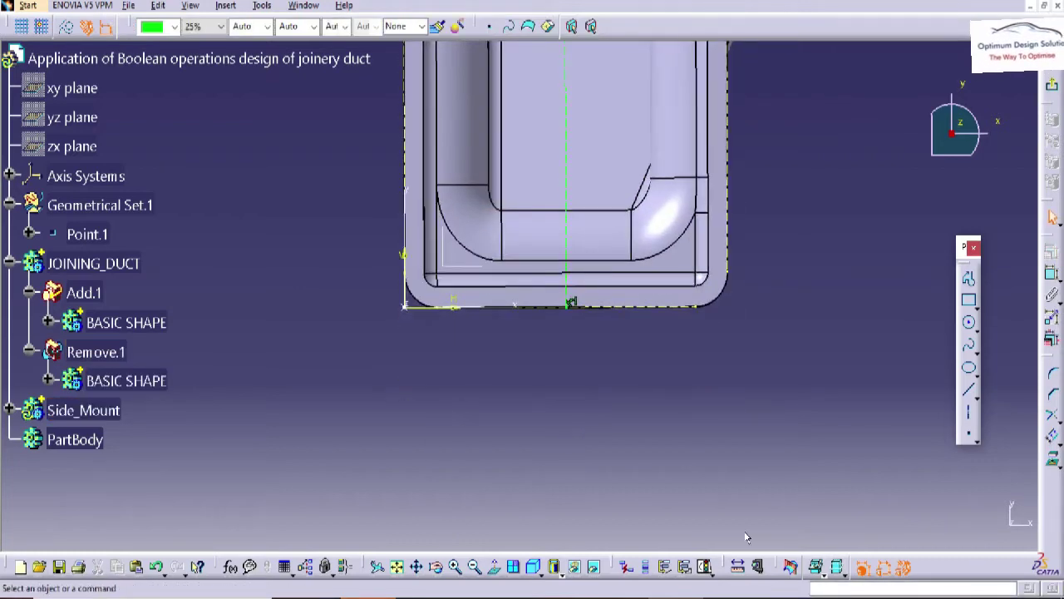
{"action": "left_click", "coordinate": [826, 572]}
{"action": "left_click", "coordinate": [840, 569]}
{"action": "middle_click_drag", "start_coordinate": [612, 395], "coordinate": [612, 412]}
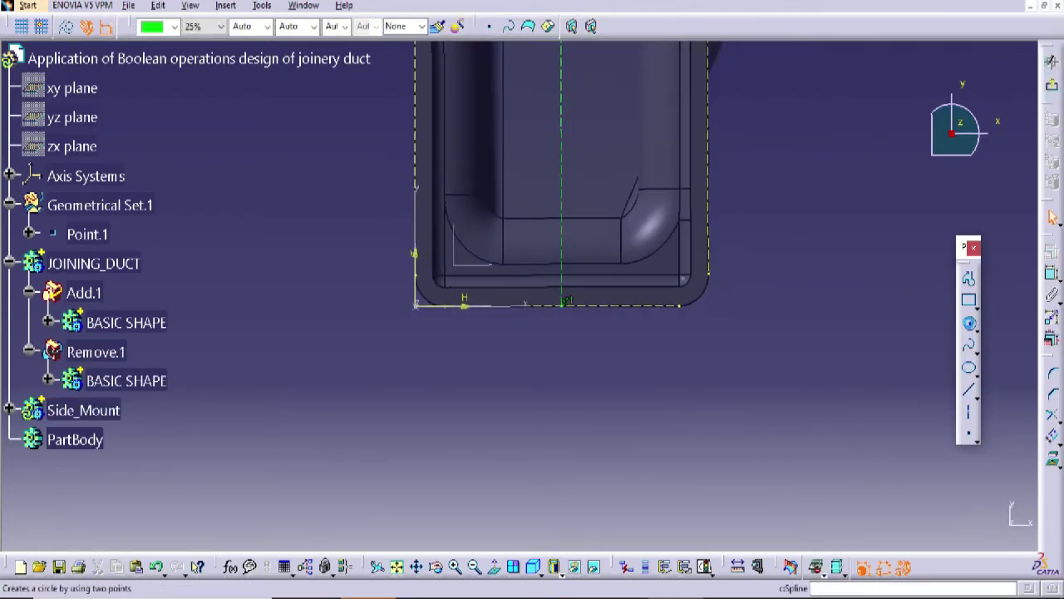
Draw two concentric circles centred on the vertical axis outside the near short edge, the inner one about 4 mm in diameter
{"action": "left_click", "coordinate": [970, 323]}
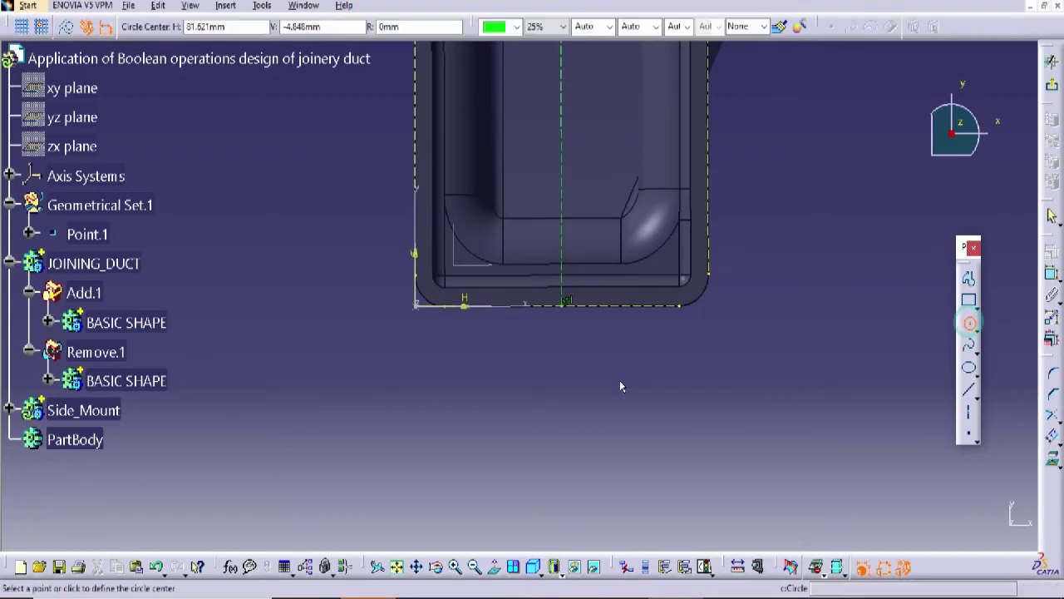
{"action": "left_click", "coordinate": [563, 395]}
{"action": "left_click", "coordinate": [574, 422]}
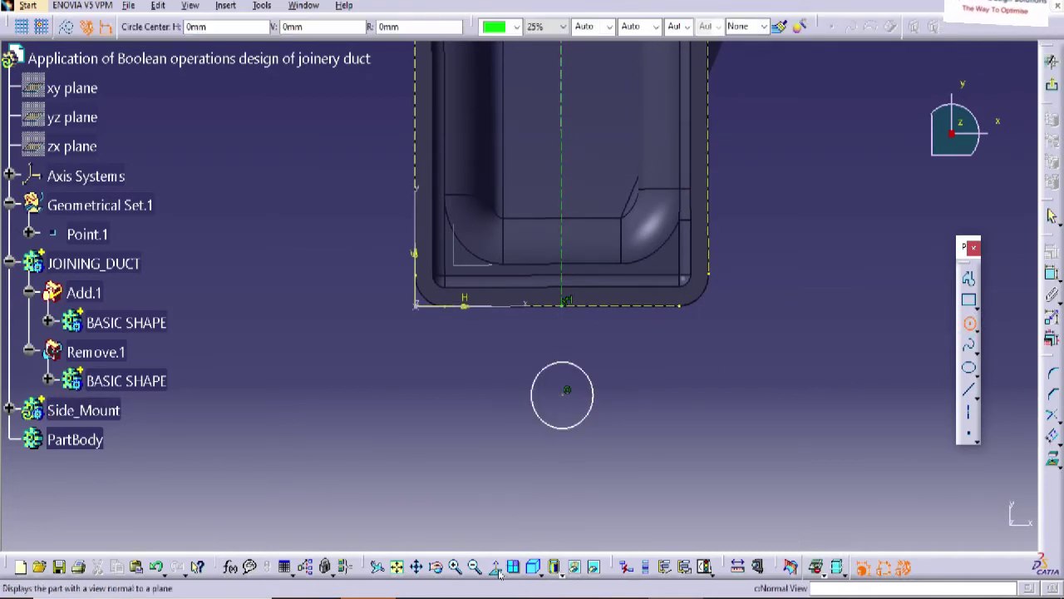
{"action": "left_click", "coordinate": [787, 442]}
{"action": "key", "text": "Escape"}
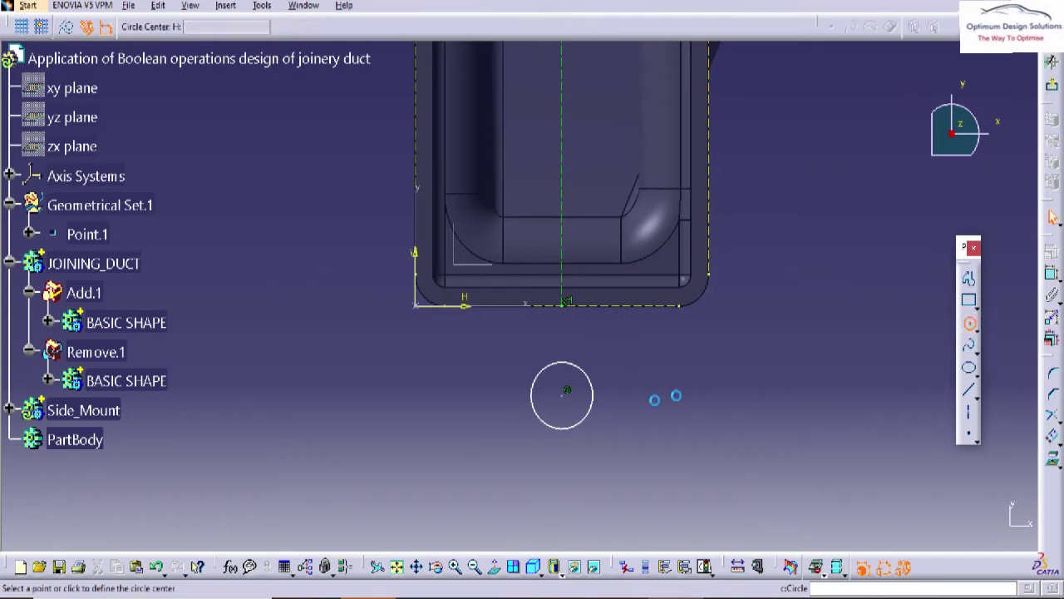
{"action": "left_click", "coordinate": [563, 396]}
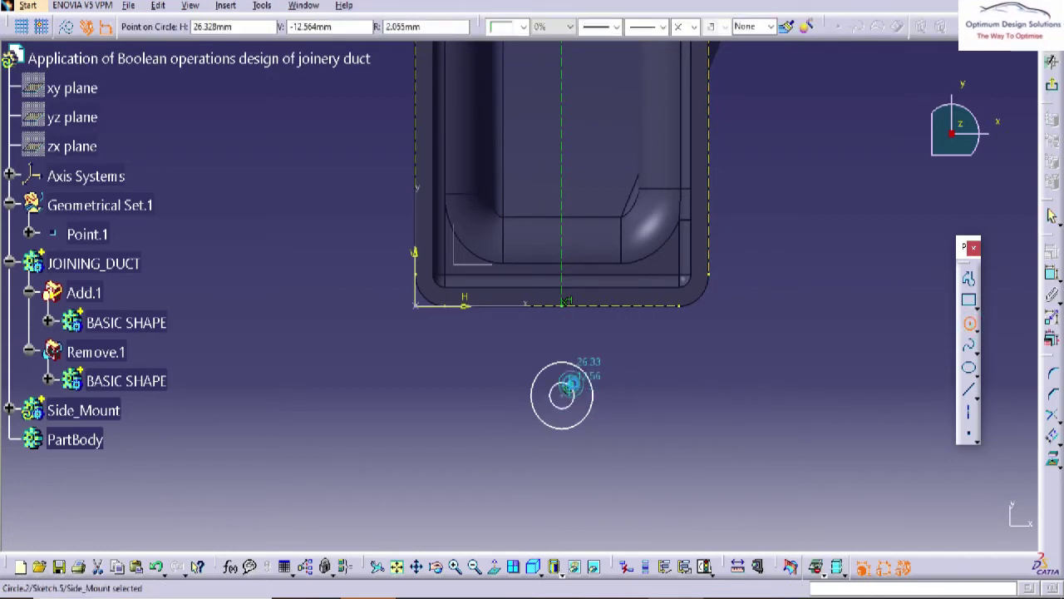
{"action": "left_click", "coordinate": [568, 402]}
Draw a slanted line from the outer circle's side to the near short rim edge and make it tangent to the circle
{"action": "left_click", "coordinate": [970, 281]}
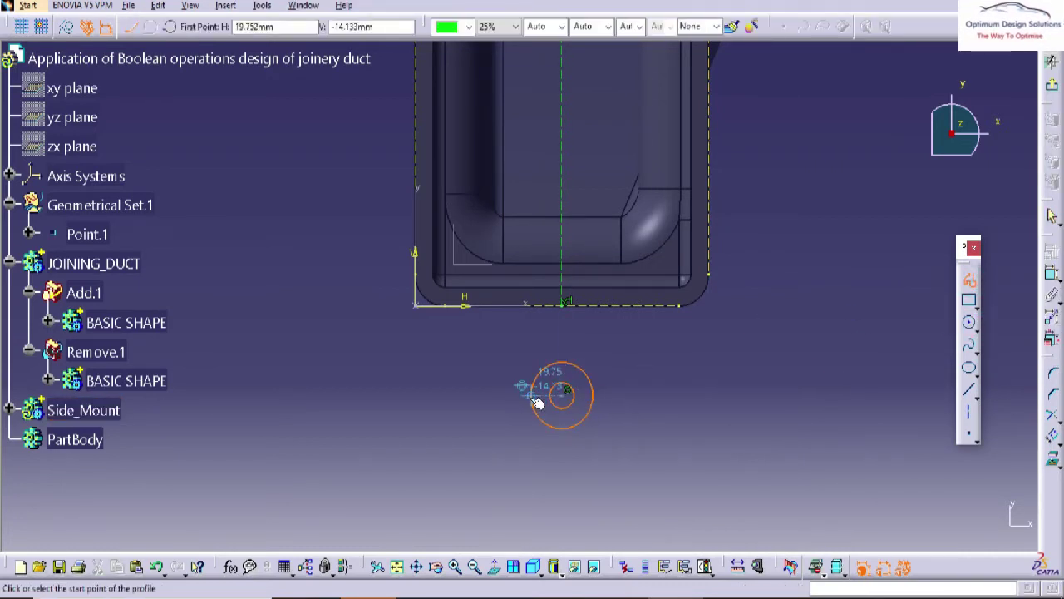
{"action": "left_click", "coordinate": [537, 391]}
{"action": "double_click", "coordinate": [506, 306]}
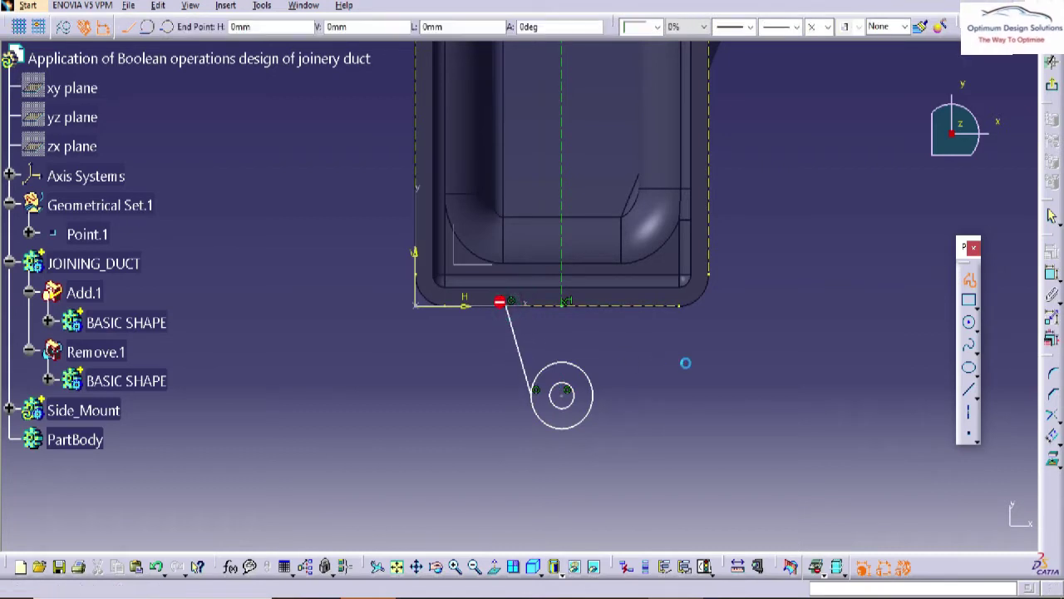
{"action": "left_click", "coordinate": [1050, 274]}
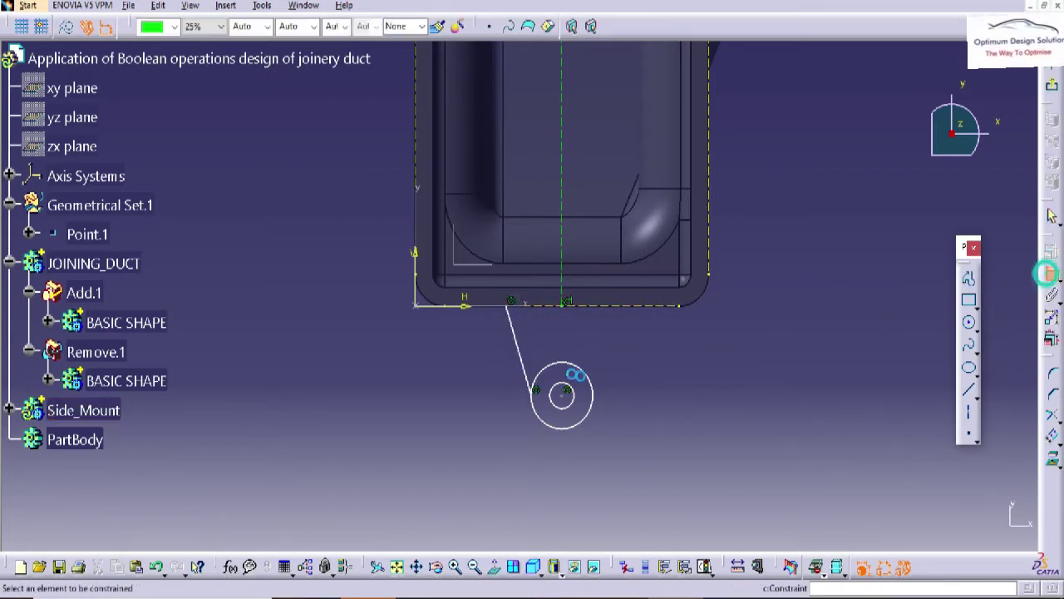
{"action": "left_click", "coordinate": [522, 351]}
{"action": "left_click", "coordinate": [544, 412]}
{"action": "right_click", "coordinate": [482, 430]}
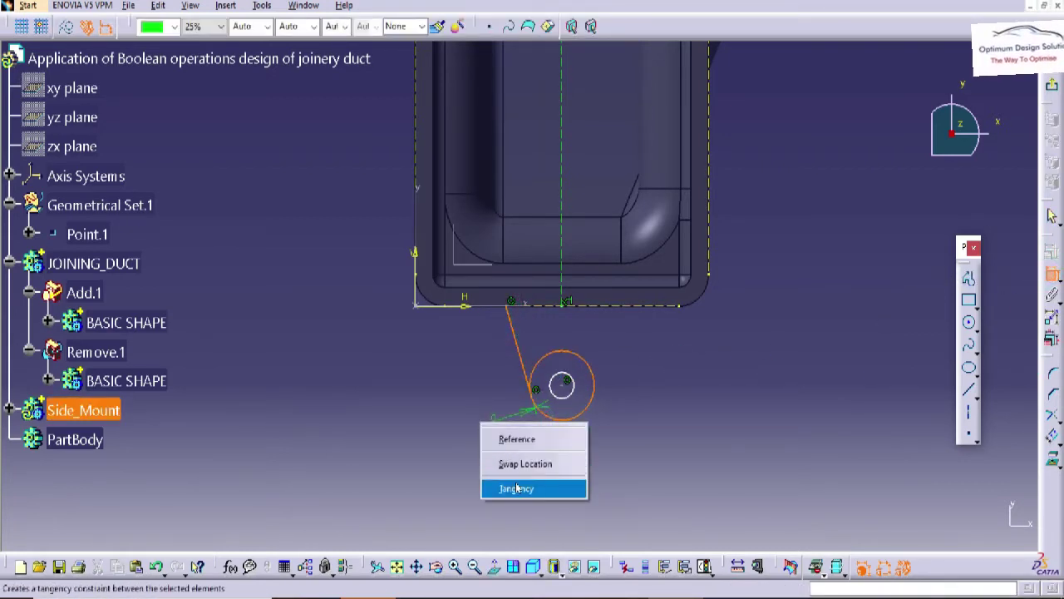
{"action": "left_click", "coordinate": [515, 488]}
Dimension the outer circle's diameter and set it to 12 mm
{"action": "left_click", "coordinate": [448, 447]}
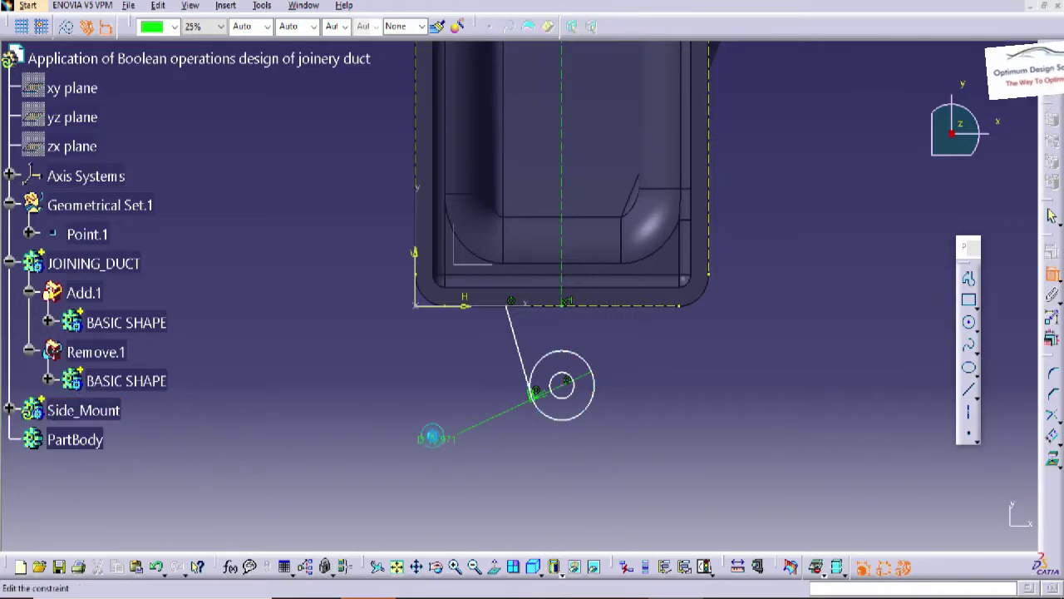
{"action": "double_click", "coordinate": [432, 441]}
{"action": "key", "text": "Return"}
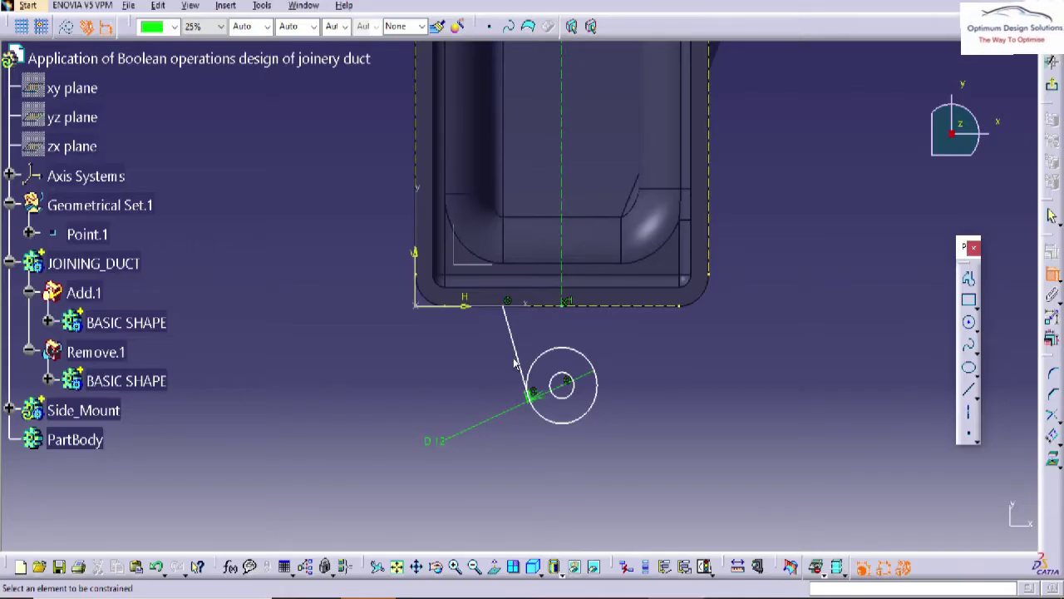
Dimension the angle between the slanted line and the vertical axis and set it to 13.16 degrees
{"action": "left_click", "coordinate": [511, 343]}
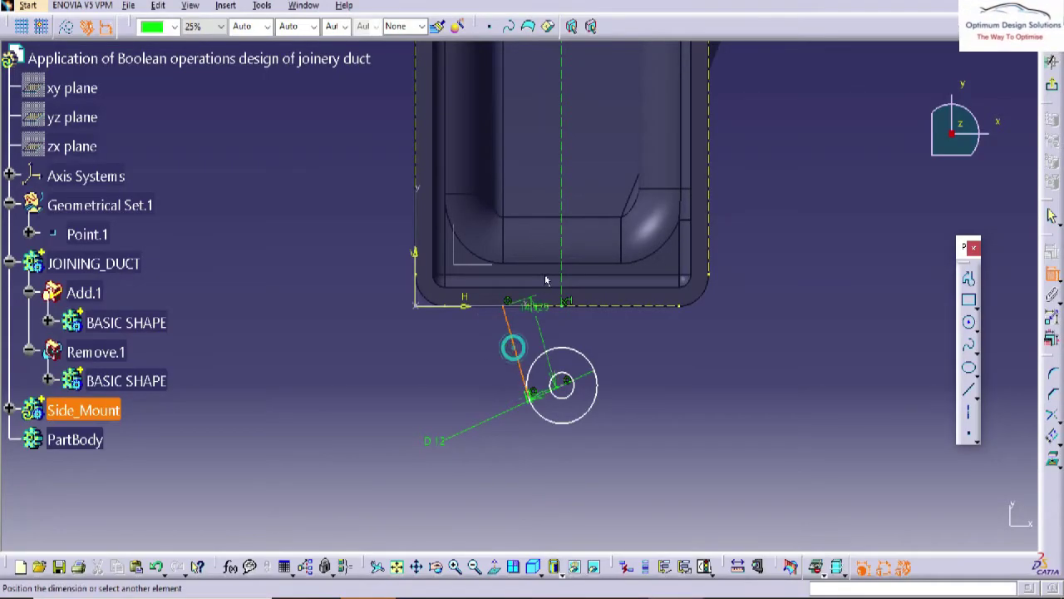
{"action": "left_click", "coordinate": [541, 333]}
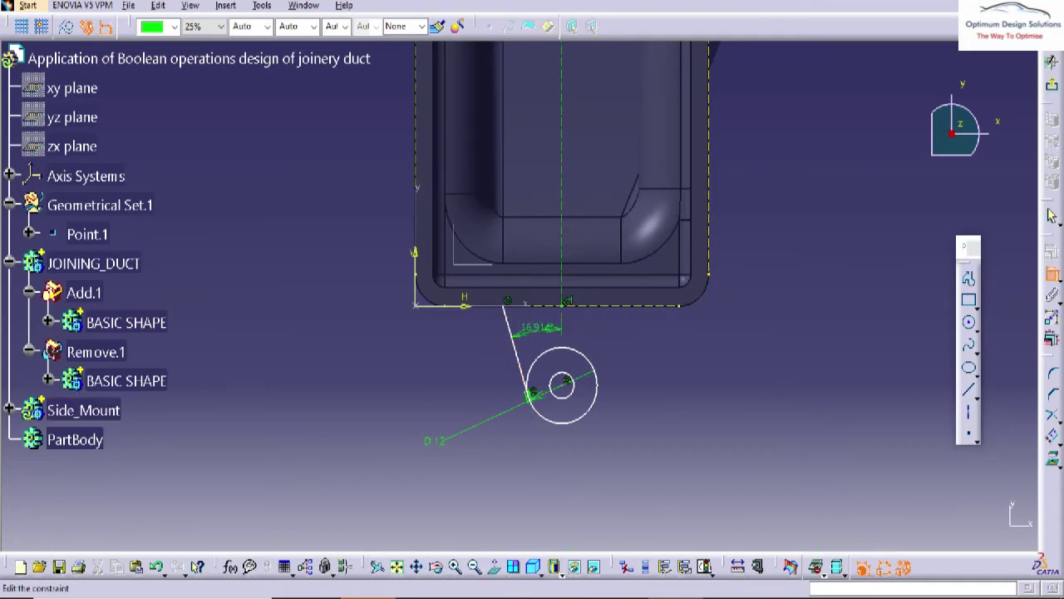
{"action": "double_click", "coordinate": [536, 326]}
{"action": "type", "text": "13"}
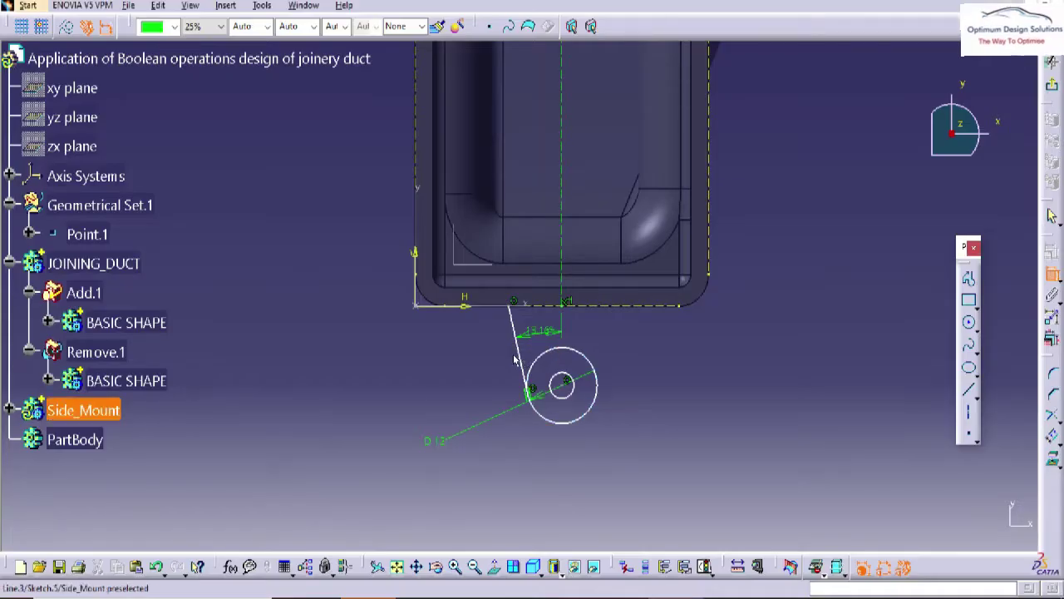
Dimension the distance from the near short rim edge to the outer circle's centre and set it to 10 mm
{"action": "left_click", "coordinate": [604, 309]}
{"action": "left_click", "coordinate": [751, 349]}
{"action": "double_click", "coordinate": [752, 351]}
{"action": "type", "text": "1"}
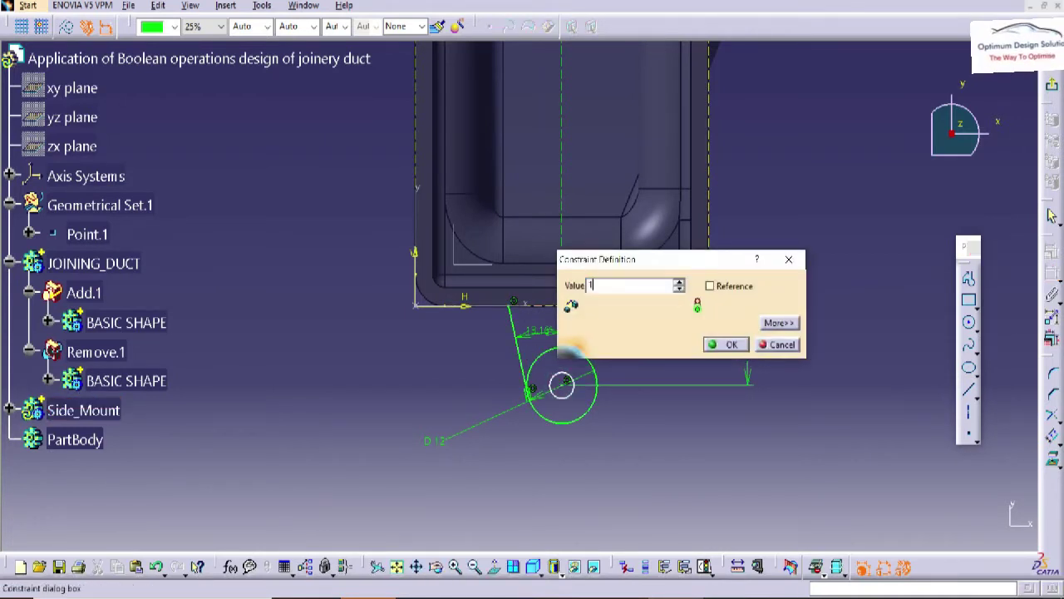
{"action": "type", "text": "0"}
{"action": "key", "text": "Return"}
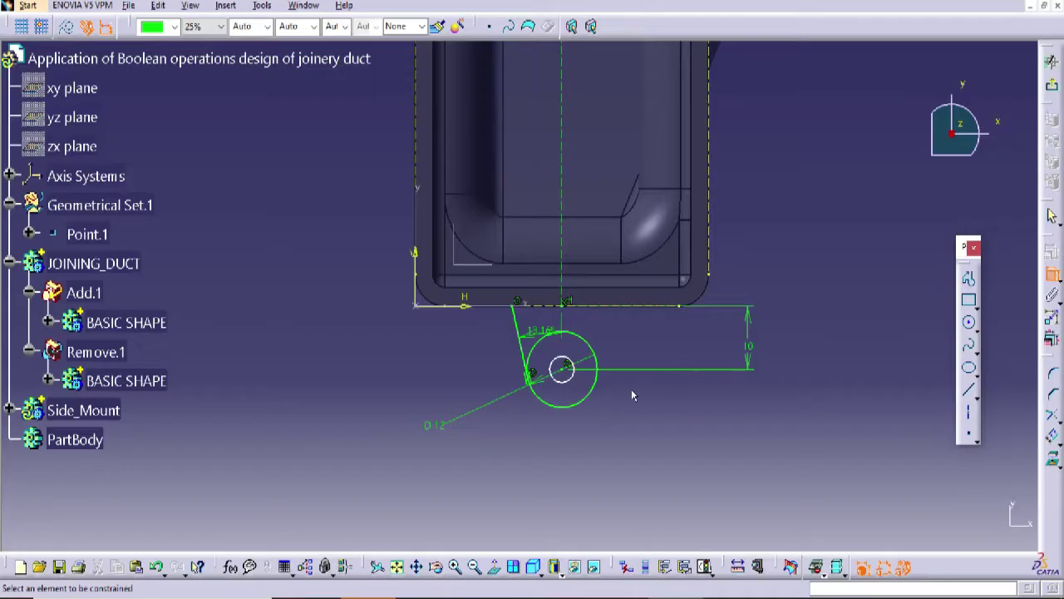
Dimension the inner circle's diameter and set it to 4 mm
{"action": "left_click", "coordinate": [560, 389]}
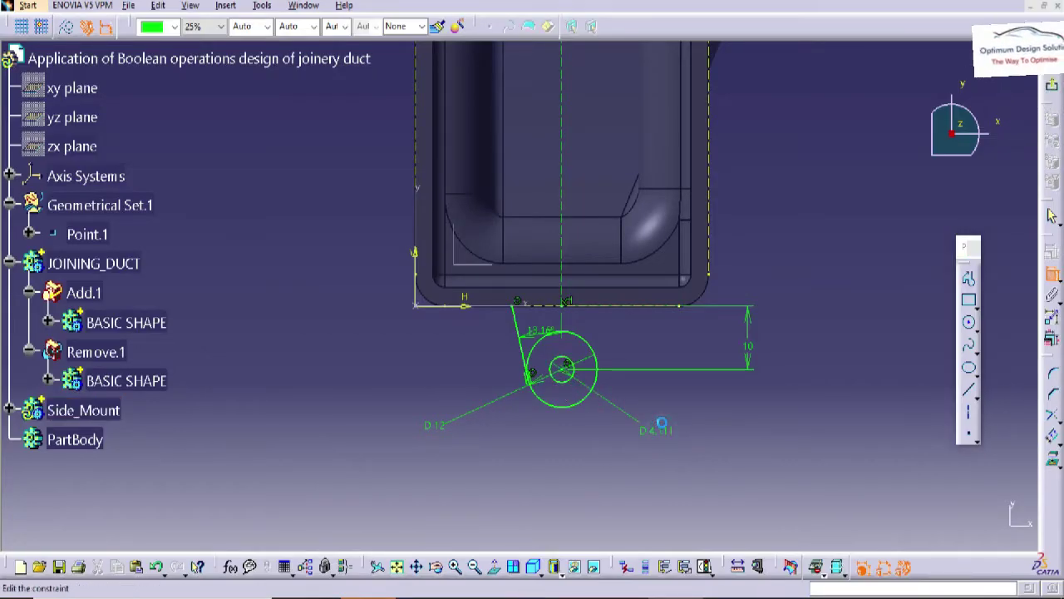
{"action": "left_click", "coordinate": [662, 428]}
{"action": "left_click", "coordinate": [509, 412]}
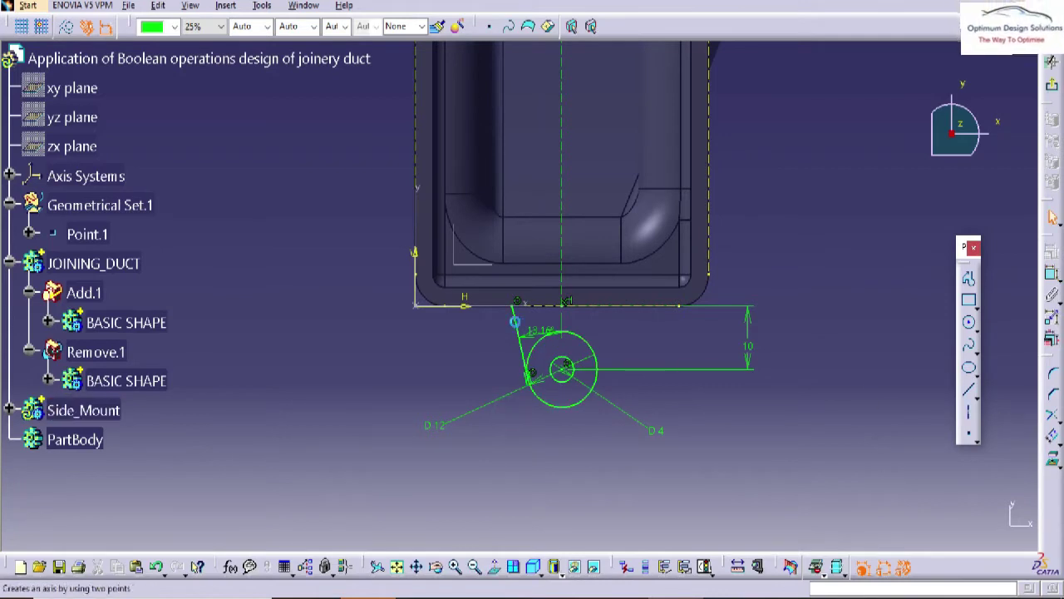
Mirror the slanted tangent line about the vertical axis to form the lug's opposite side
{"action": "left_click", "coordinate": [516, 321]}
{"action": "left_click", "coordinate": [1053, 436]}
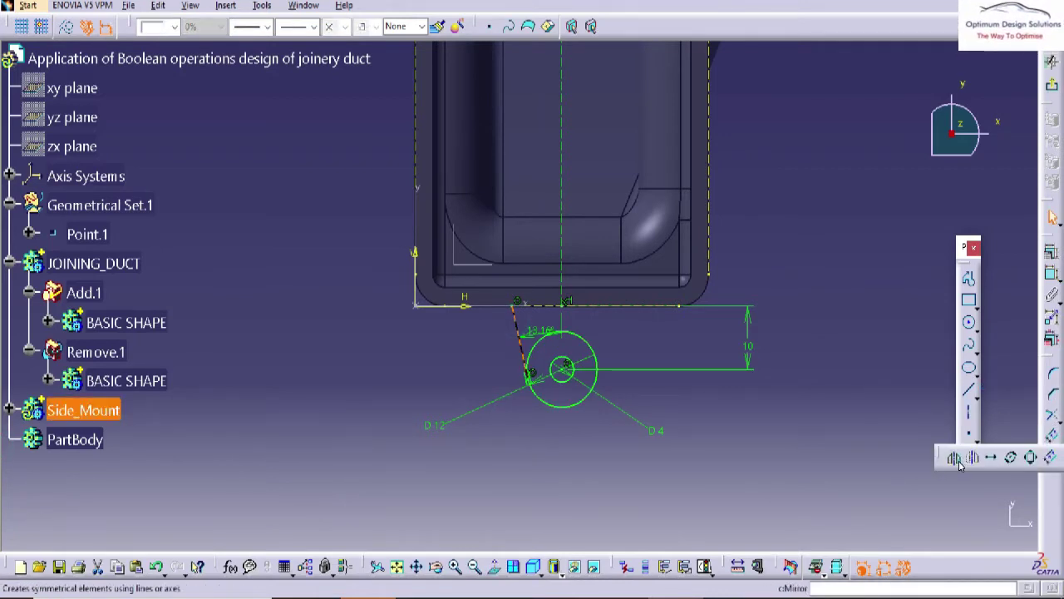
{"action": "left_click", "coordinate": [955, 457]}
{"action": "left_click", "coordinate": [562, 233]}
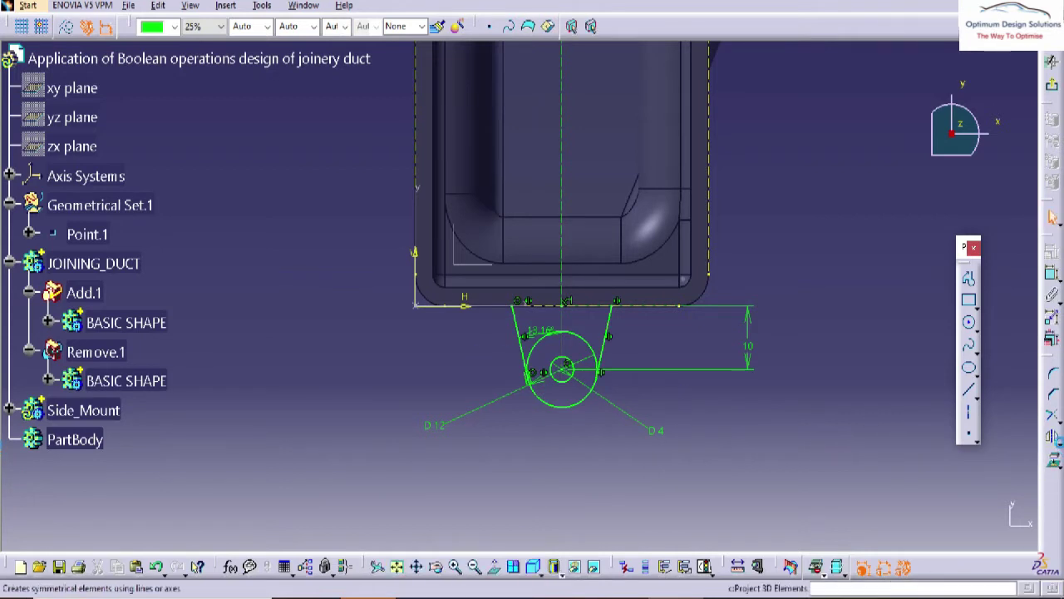
Trim the outer circle with the slanted tangent line, keeping only the rounded arc farthest from the duct rim
{"action": "left_click", "coordinate": [1053, 434]}
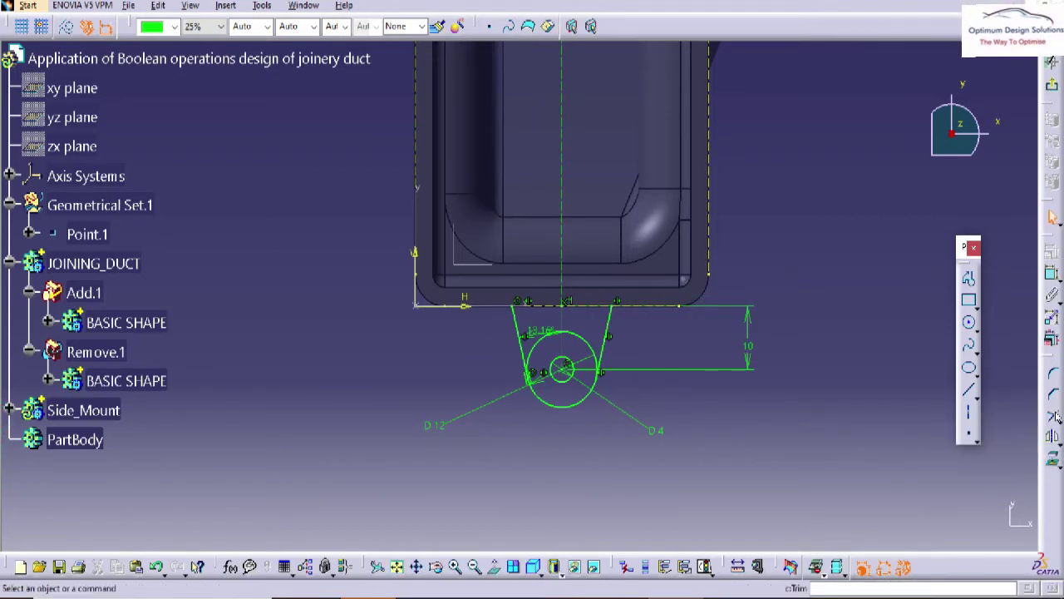
{"action": "left_click", "coordinate": [515, 328]}
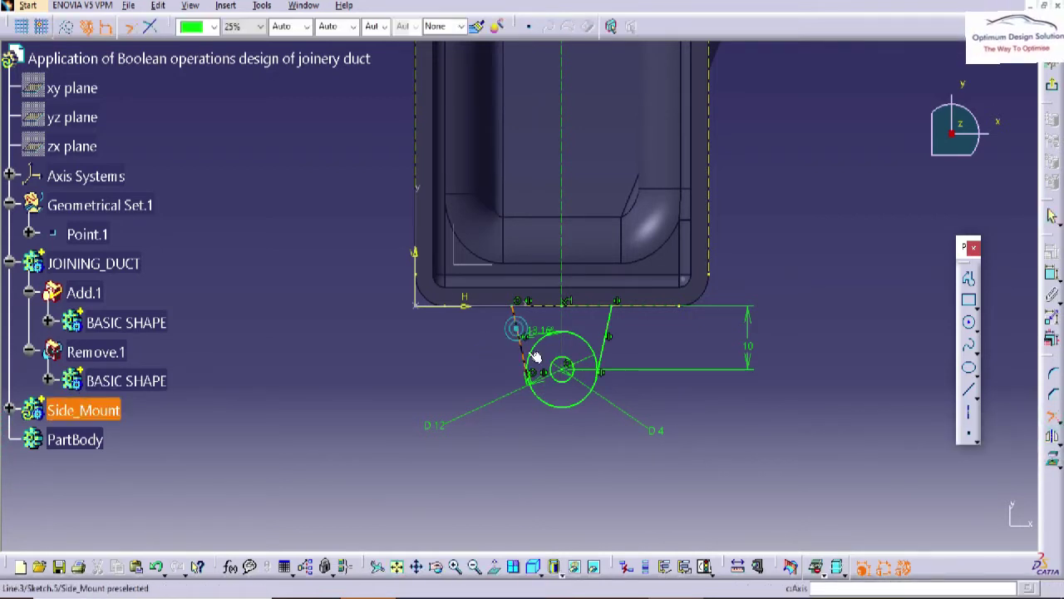
{"action": "left_click", "coordinate": [551, 405]}
{"action": "left_click", "coordinate": [571, 412]}
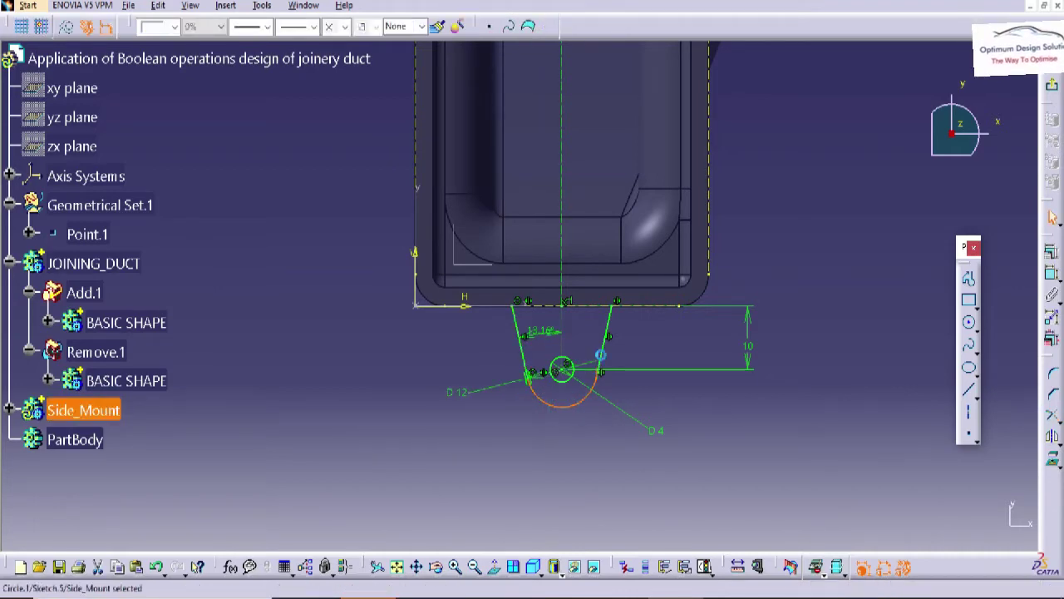
{"action": "left_click", "coordinate": [700, 407]}
Close the lug profile along the duct rim with a horizontal line about 17 mm long between the slanted lines' upper ends
{"action": "middle_click_drag", "start_coordinate": [699, 407], "coordinate": [694, 334]}
{"action": "middle_click_drag", "start_coordinate": [596, 378], "coordinate": [584, 339]}
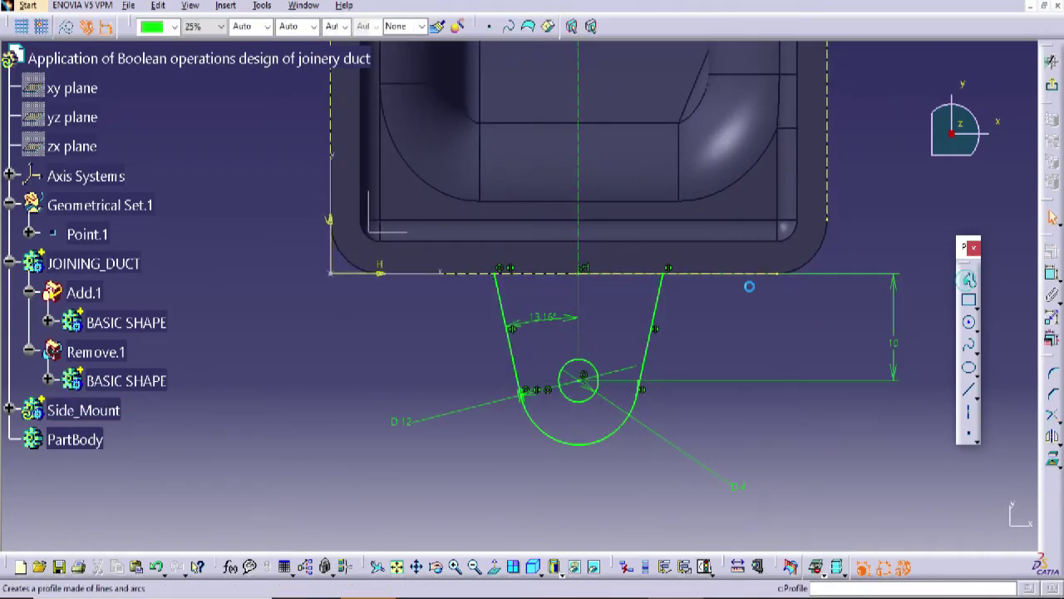
{"action": "left_click", "coordinate": [497, 269]}
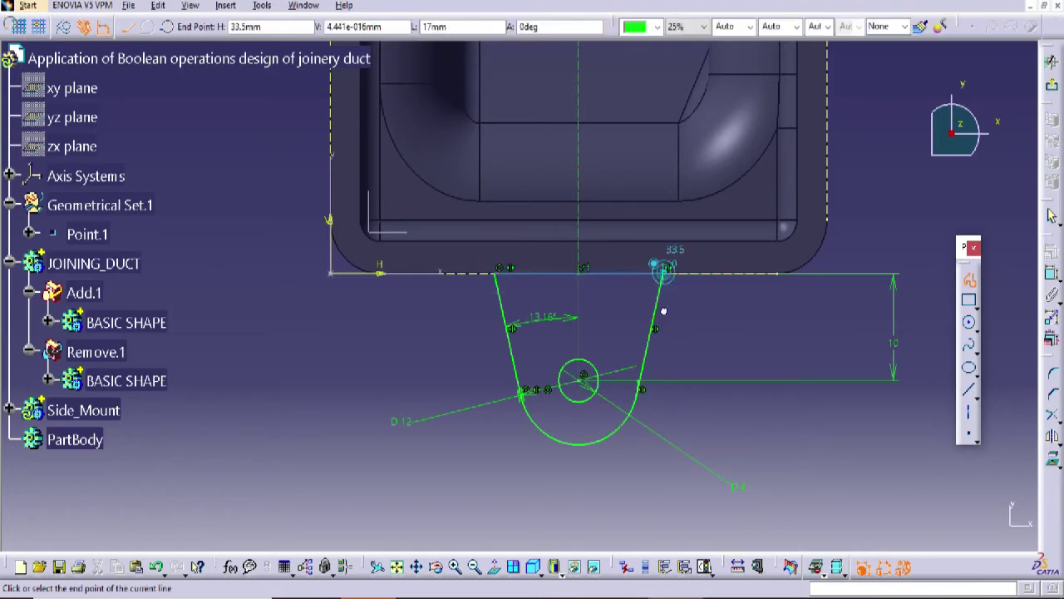
{"action": "left_click", "coordinate": [664, 269]}
{"action": "key", "text": "Escape"}
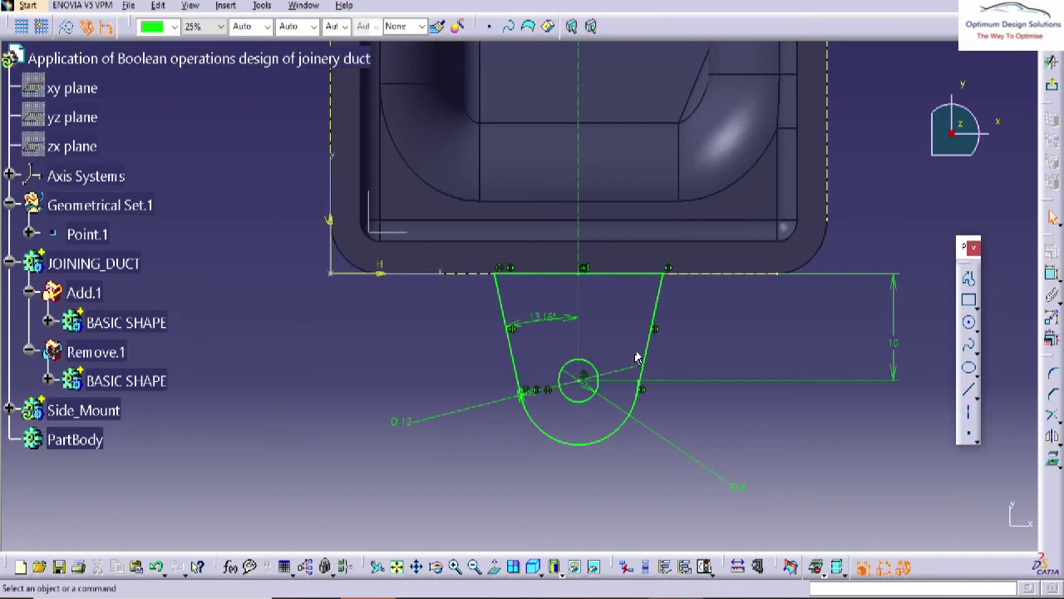
{"action": "left_click", "coordinate": [645, 349]}
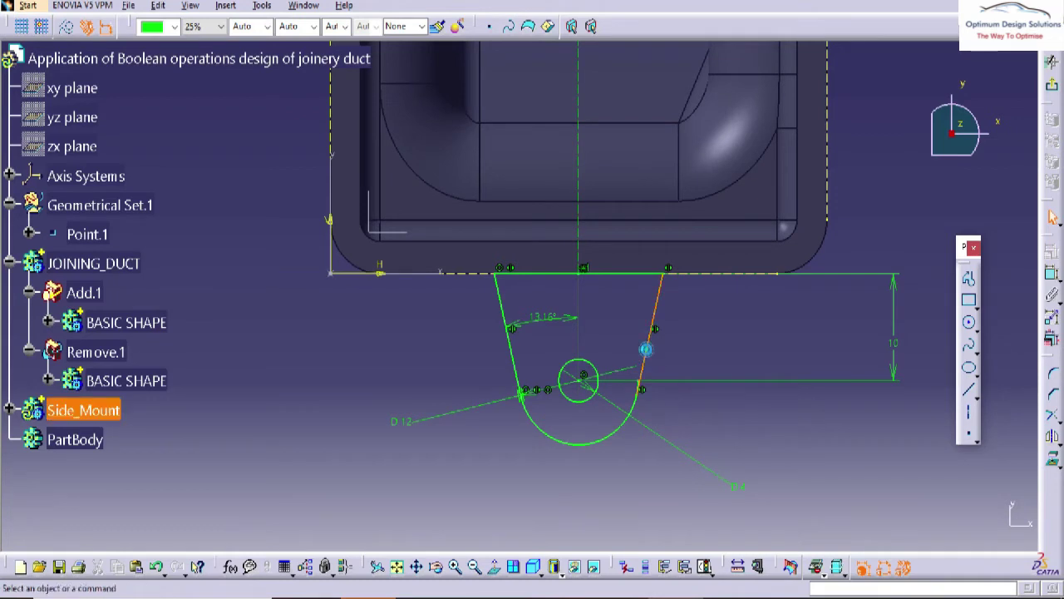
{"action": "left_click", "coordinate": [1053, 280]}
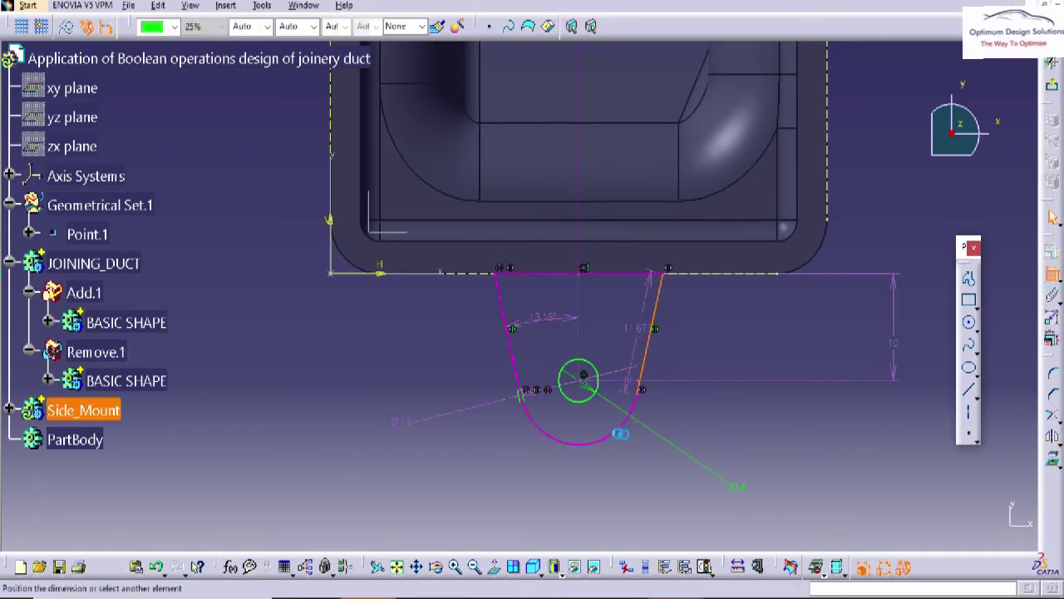
{"action": "left_click", "coordinate": [619, 433]}
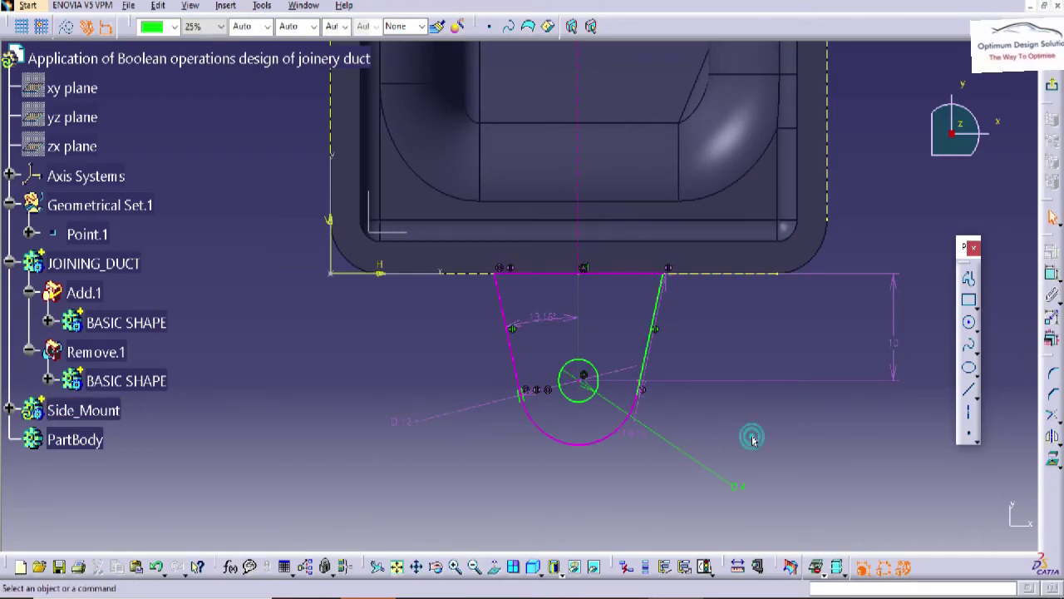
{"action": "key", "text": "ctrl+z"}
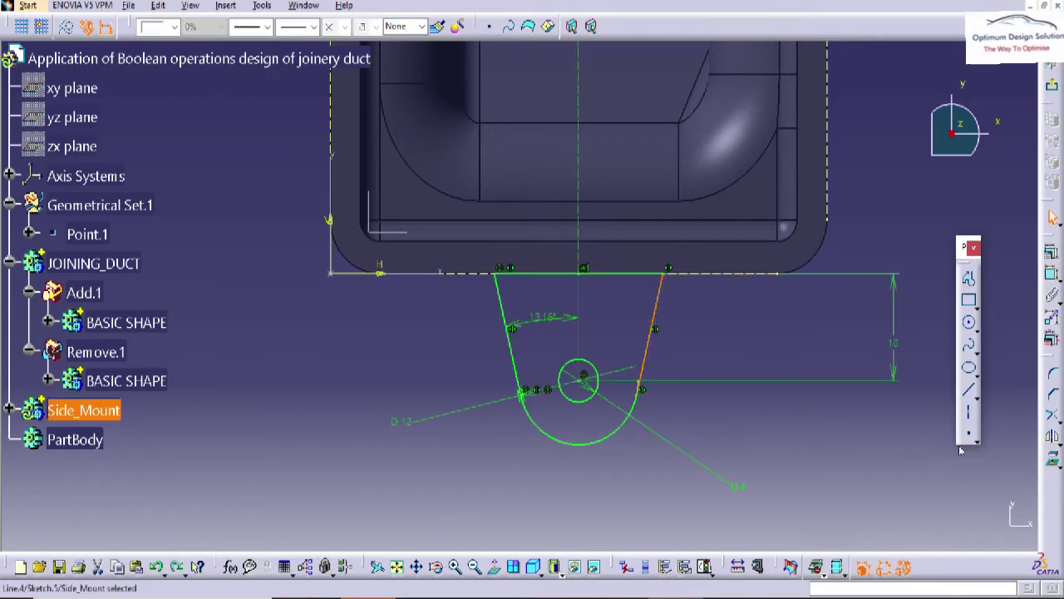
Trim the mirrored slanted line against the rounded arc and offset the U-shaped outline 2 mm inward
{"action": "left_click", "coordinate": [1056, 413]}
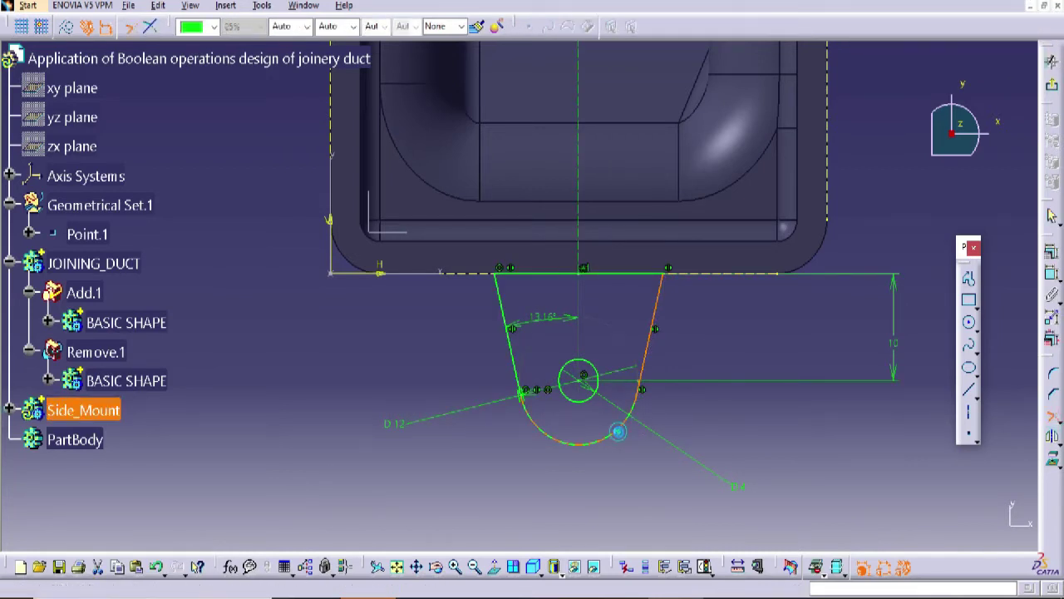
{"action": "left_click", "coordinate": [618, 434]}
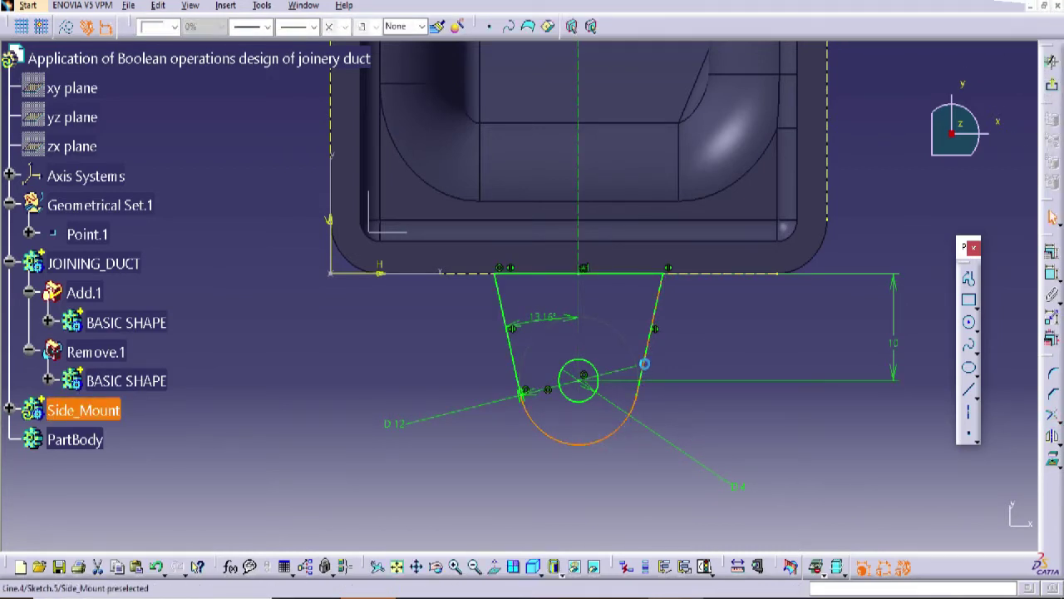
{"action": "left_click", "coordinate": [645, 362]}
{"action": "left_click", "coordinate": [514, 352]}
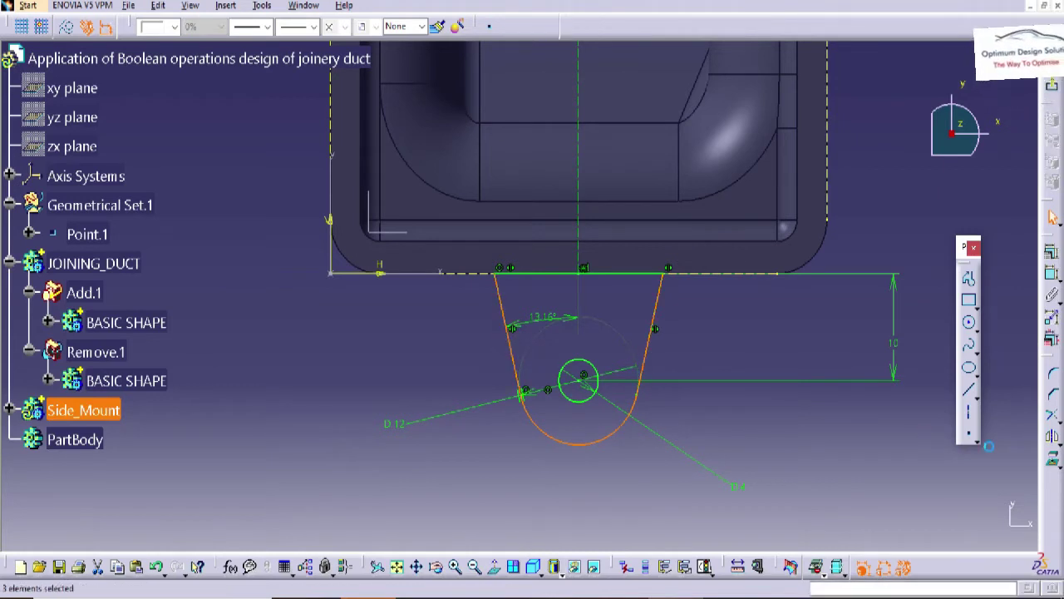
{"action": "left_click", "coordinate": [1058, 448]}
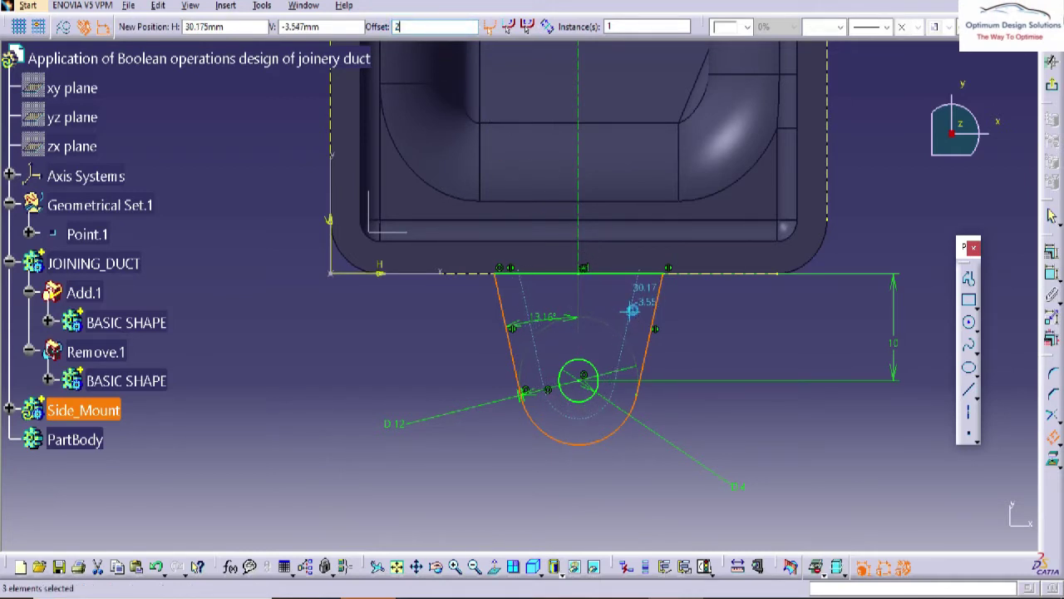
{"action": "type", "text": "2"}
{"action": "key", "text": "Return"}
{"action": "left_click", "coordinate": [729, 319]}
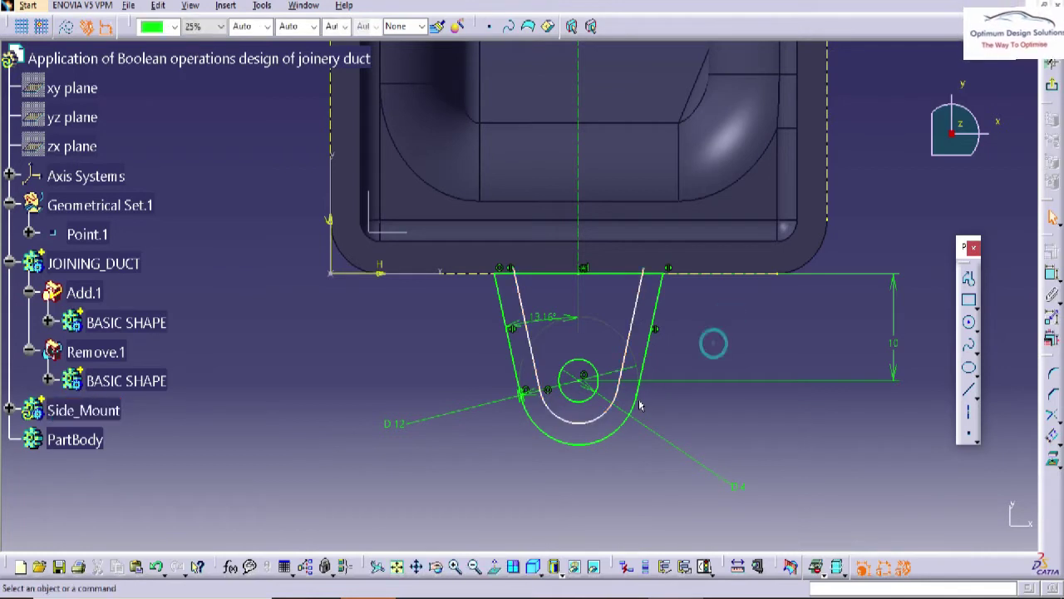
Dimension the distance between the outer and inner slanted lines on the mirrored side of the lug
{"action": "left_click", "coordinate": [1052, 280]}
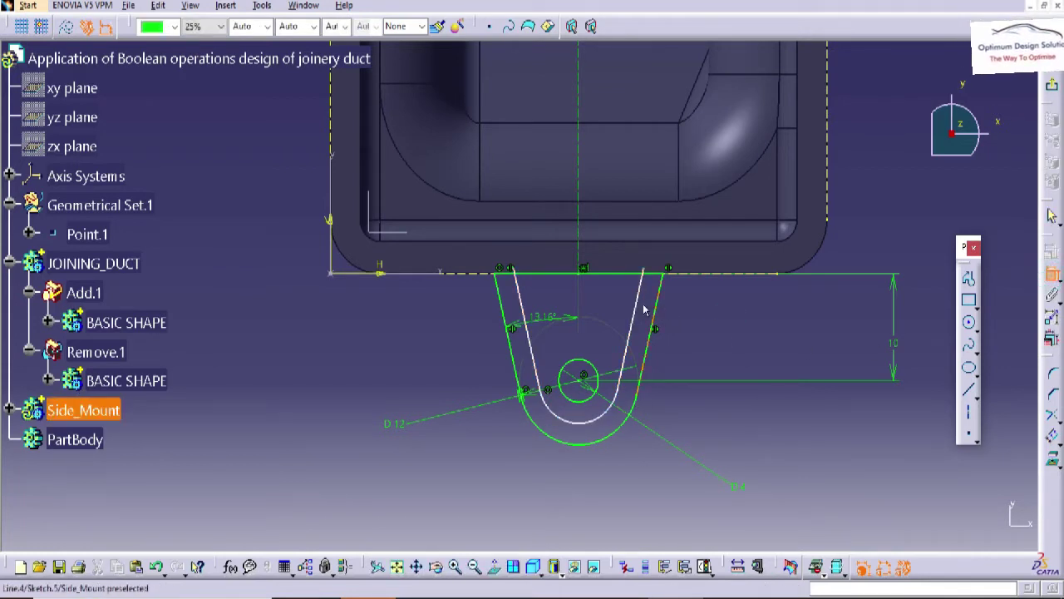
{"action": "left_click", "coordinate": [663, 292]}
{"action": "left_click", "coordinate": [639, 289]}
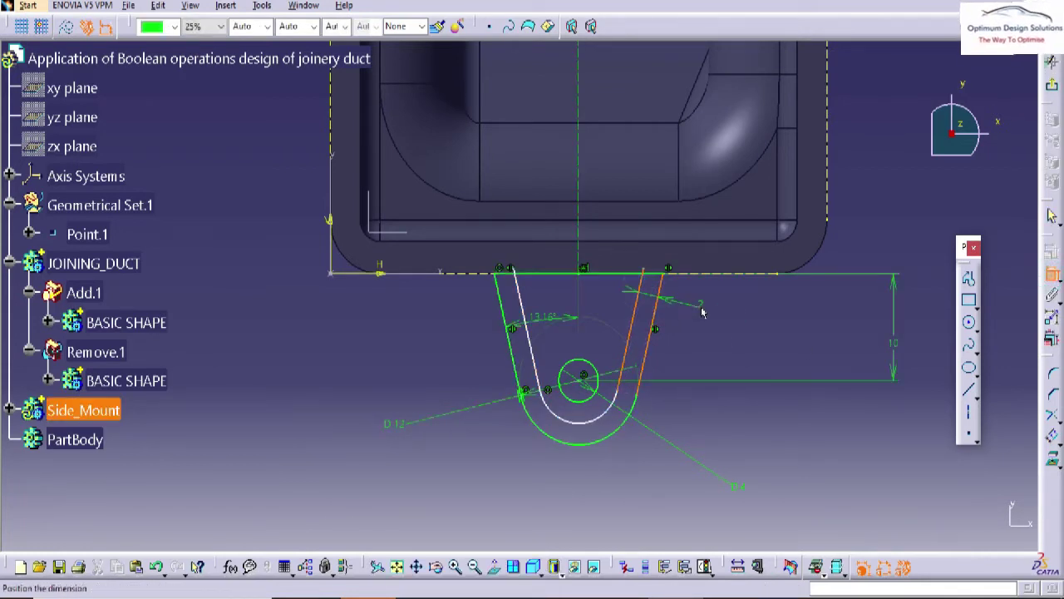
{"action": "left_click", "coordinate": [701, 308]}
Make the inner arc tangent to both inner slanted lines and dimension the remaining inner line's angle to the vertical axis
{"action": "left_click", "coordinate": [614, 397]}
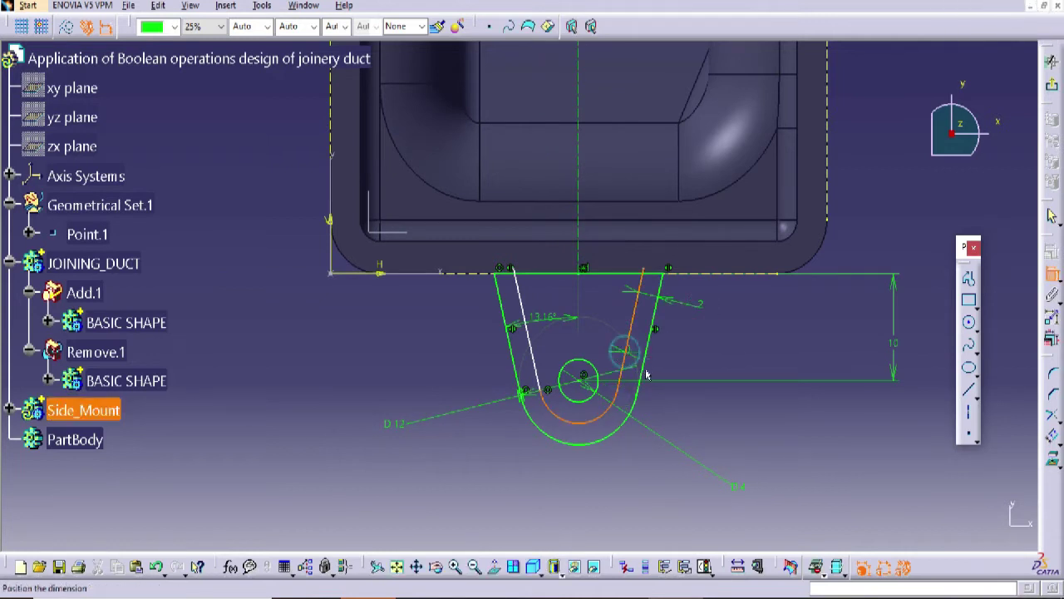
{"action": "right_click", "coordinate": [647, 375]}
{"action": "left_click", "coordinate": [678, 436]}
{"action": "left_click", "coordinate": [550, 413]}
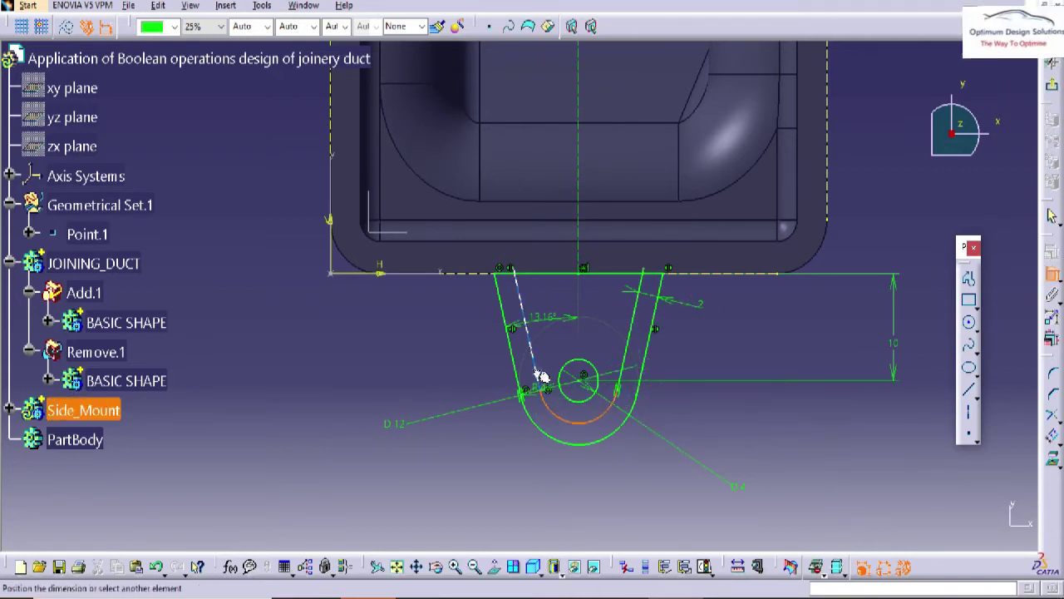
{"action": "left_click", "coordinate": [538, 378]}
{"action": "right_click", "coordinate": [530, 381]}
{"action": "left_click", "coordinate": [567, 448]}
{"action": "left_click", "coordinate": [530, 340]}
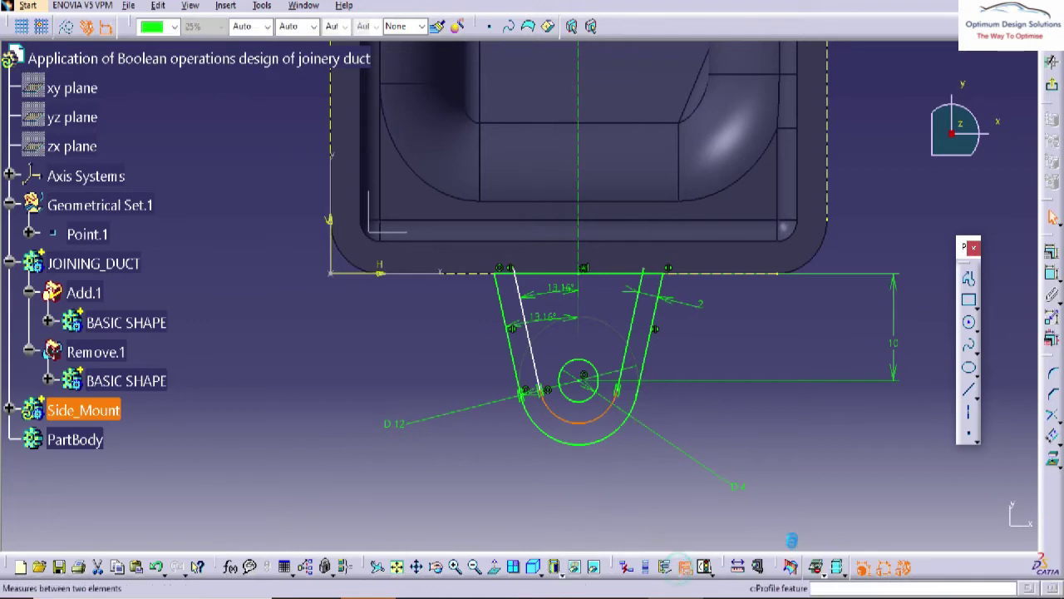
Create a profile feature from the inner U-shaped outline and exit the sketch
{"action": "left_click", "coordinate": [565, 419]}
{"action": "left_click", "coordinate": [864, 474]}
{"action": "left_click", "coordinate": [865, 446], "text": "shift"}
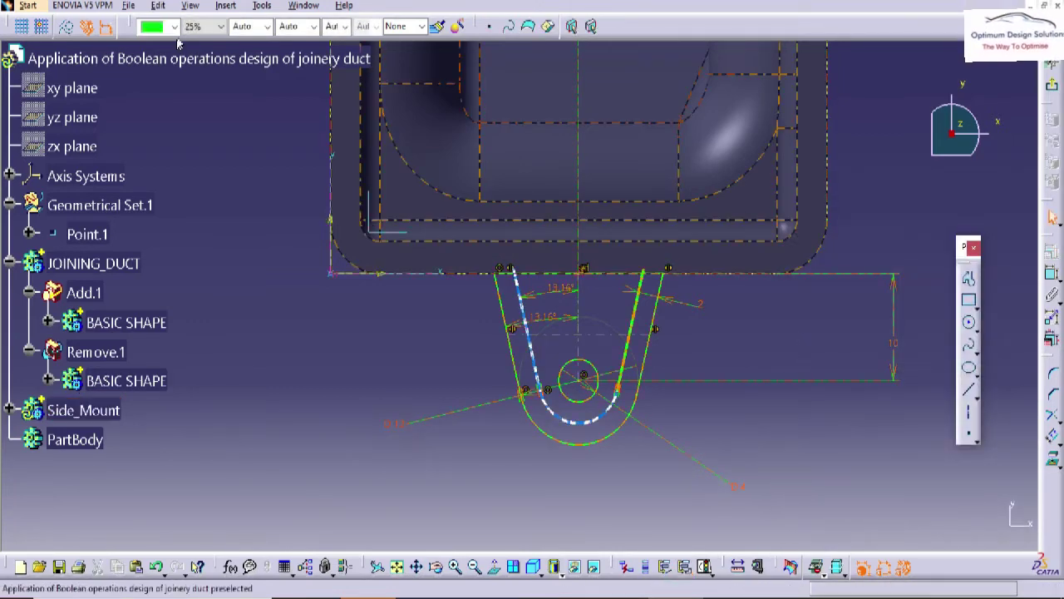
{"action": "left_click", "coordinate": [1054, 87]}
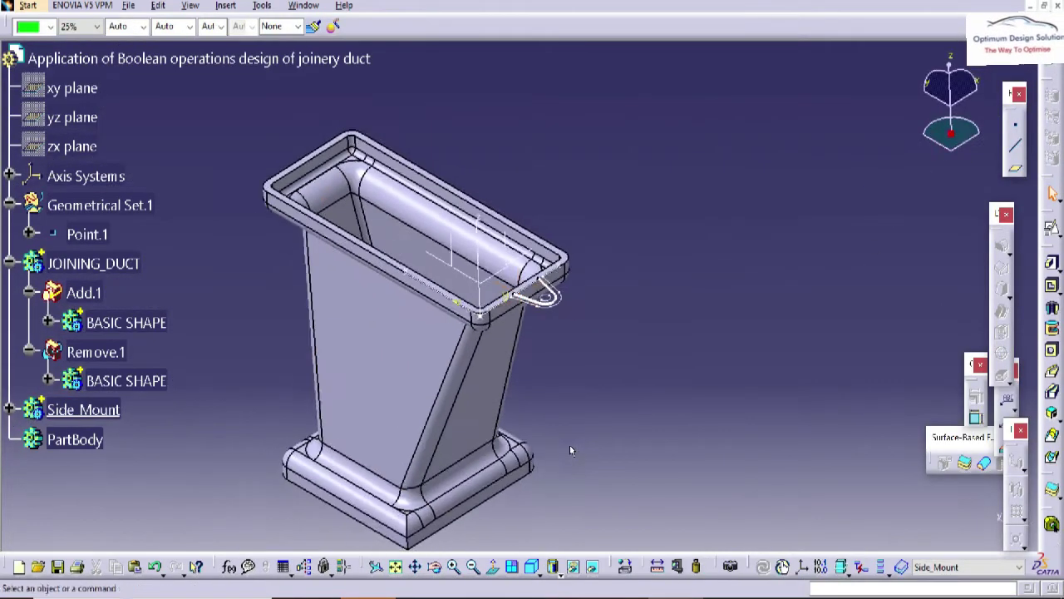
Pad the lug sketch Sketch.5 by 2 mm in the reversed direction, up along the duct rim
{"action": "mouse_move", "coordinate": [569, 444]}
{"action": "middle_mouse_down"}
{"action": "mouse_move", "coordinate": [506, 340]}
{"action": "mouse_move", "coordinate": [634, 418]}
{"action": "mouse_move", "coordinate": [701, 352]}
{"action": "mouse_move", "coordinate": [407, 357]}
{"action": "mouse_move", "coordinate": [418, 268]}
{"action": "mouse_move", "coordinate": [552, 244]}
{"action": "mouse_move", "coordinate": [507, 260]}
{"action": "mouse_move", "coordinate": [506, 229]}
{"action": "middle_mouse_up"}
{"action": "left_click", "coordinate": [85, 410]}
{"action": "left_click", "coordinate": [819, 305]}
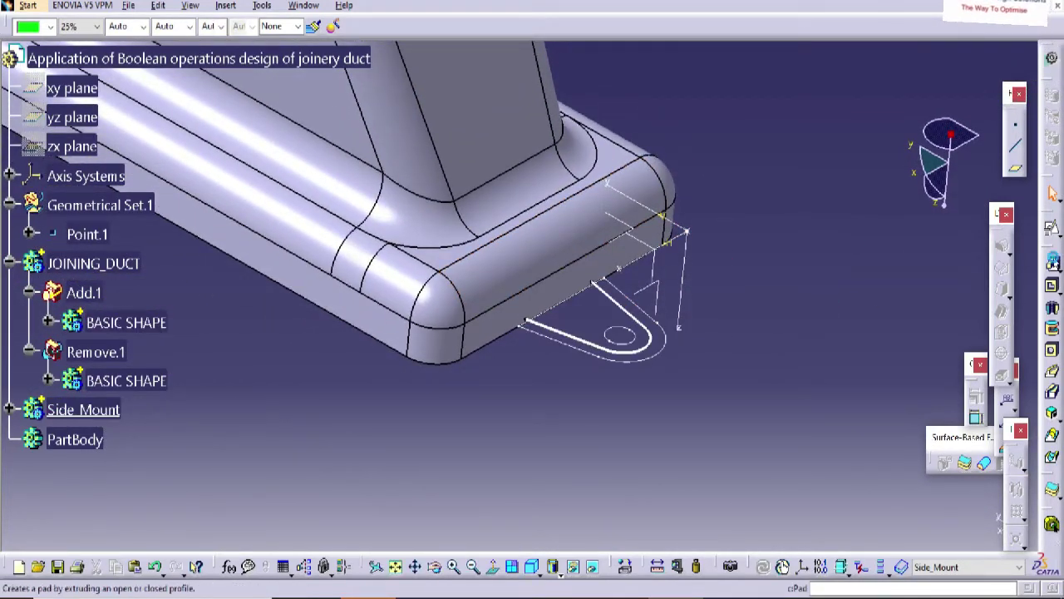
{"action": "left_click", "coordinate": [1053, 263]}
{"action": "left_click", "coordinate": [655, 356]}
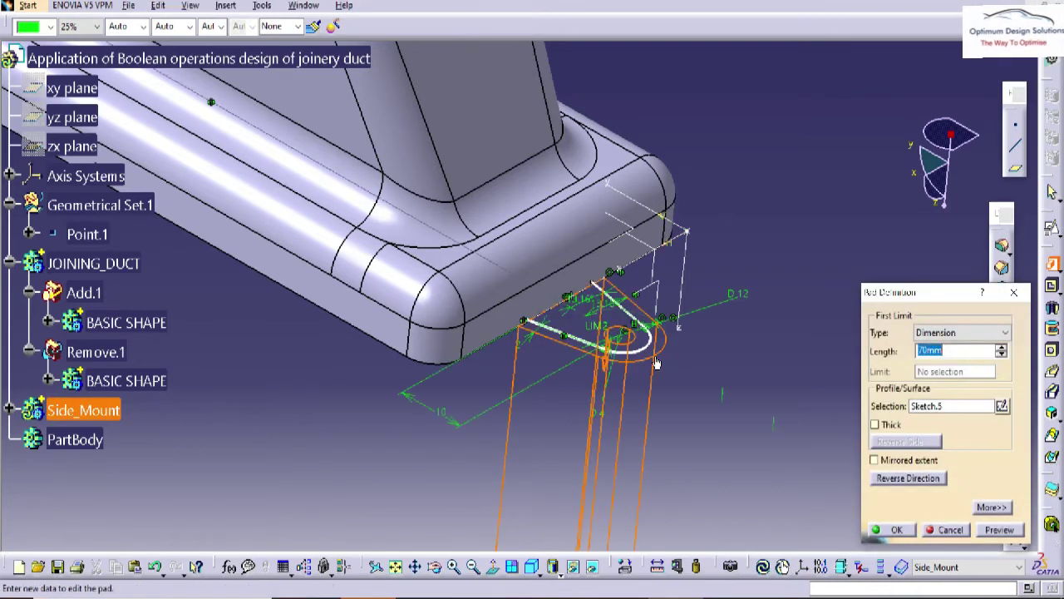
{"action": "left_click", "coordinate": [907, 478]}
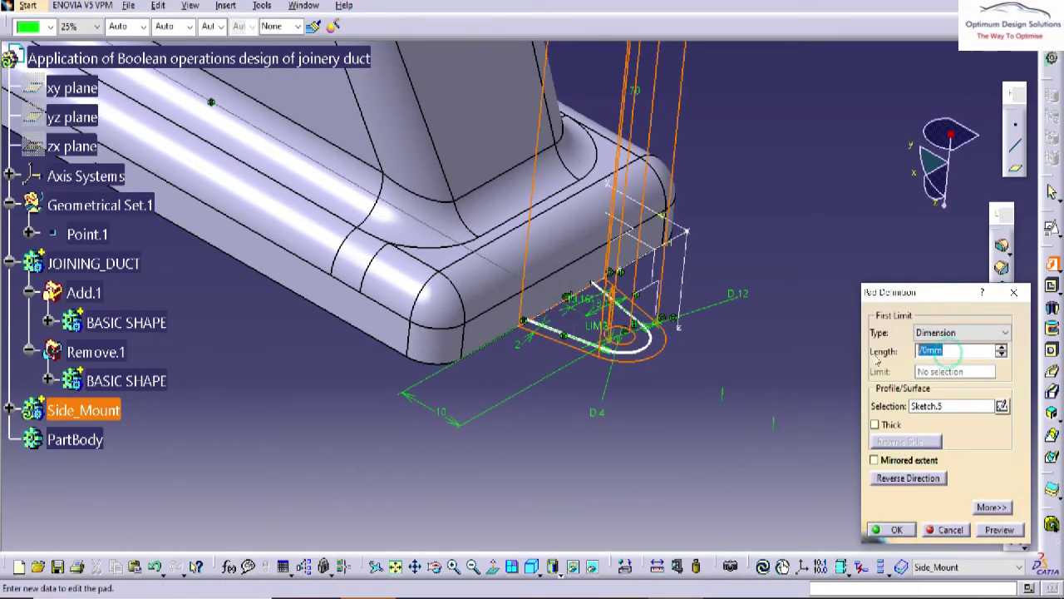
{"action": "type", "text": "2"}
{"action": "key", "text": "Return"}
{"action": "middle_click_drag", "start_coordinate": [649, 408], "coordinate": [651, 394], "text": "ctrl"}
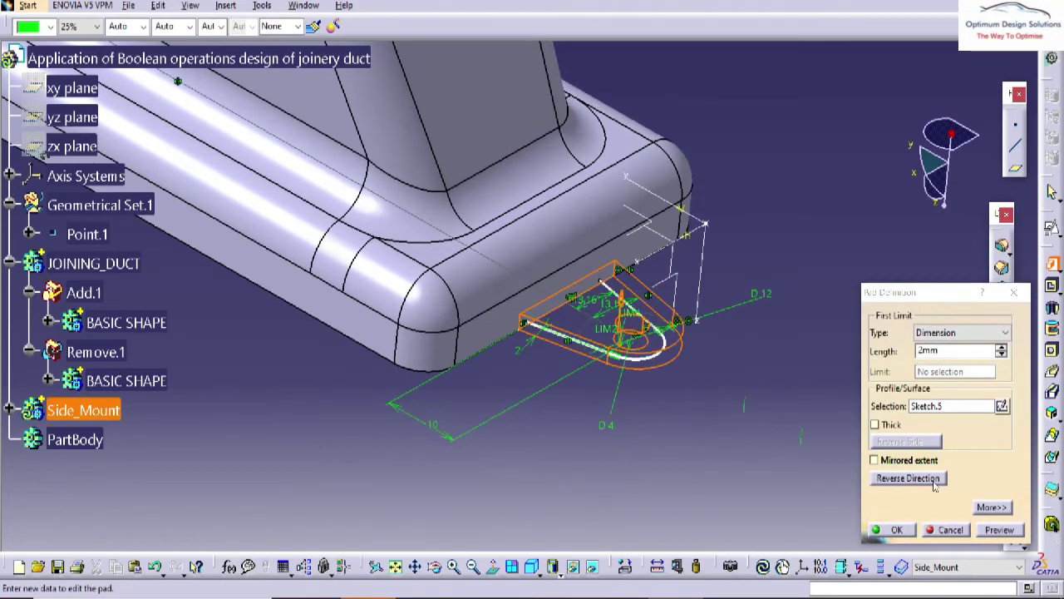
{"action": "left_click", "coordinate": [897, 530]}
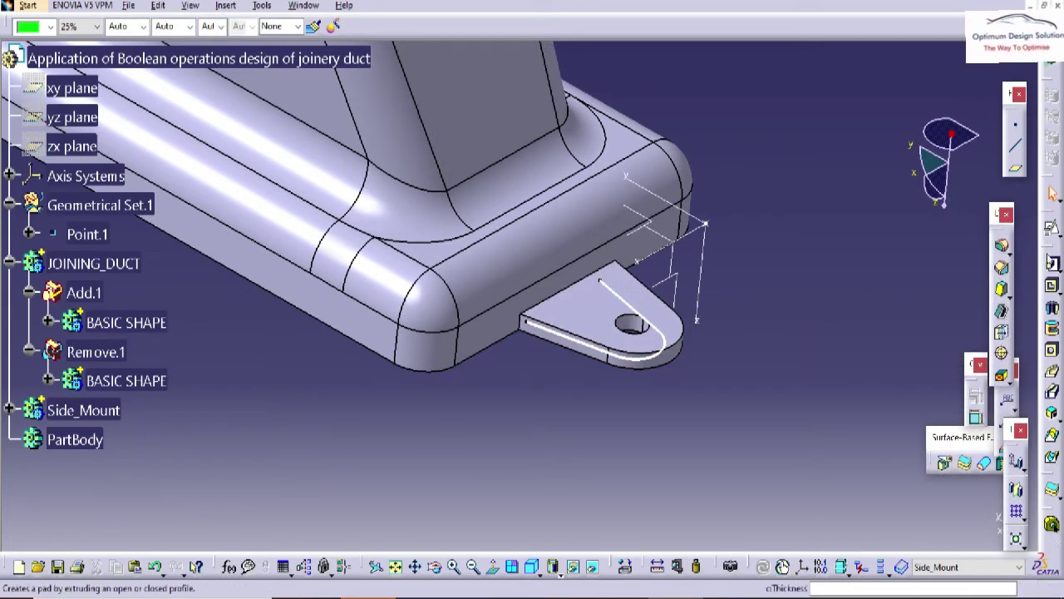
Set up a thick pad from the inner outline Profile.3, 5 mm long in the reversed direction
{"action": "left_click", "coordinate": [1051, 263]}
{"action": "left_click", "coordinate": [651, 355]}
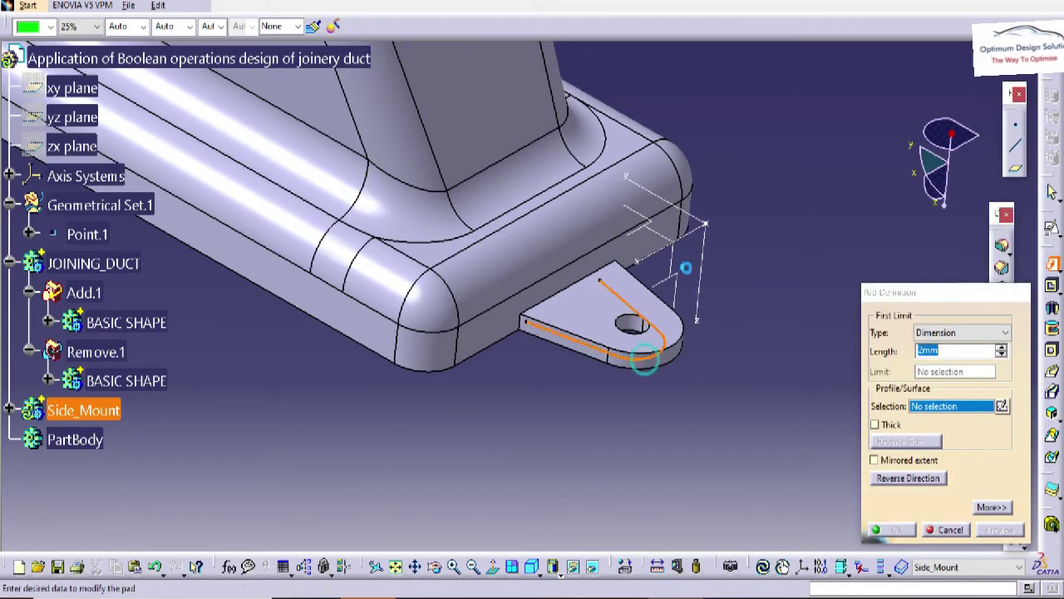
{"action": "left_click", "coordinate": [618, 330]}
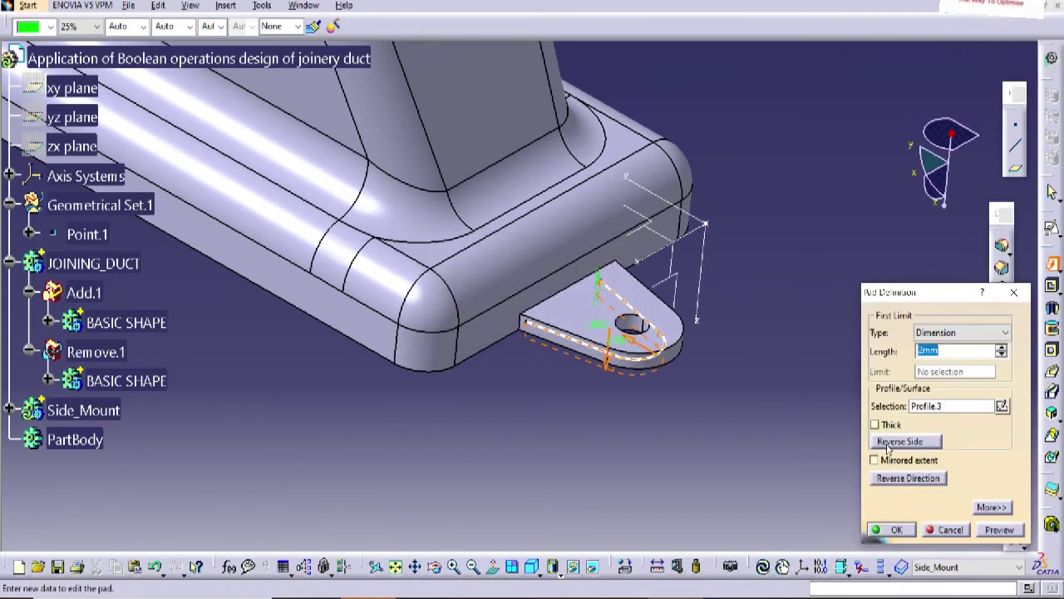
{"action": "left_click", "coordinate": [881, 423]}
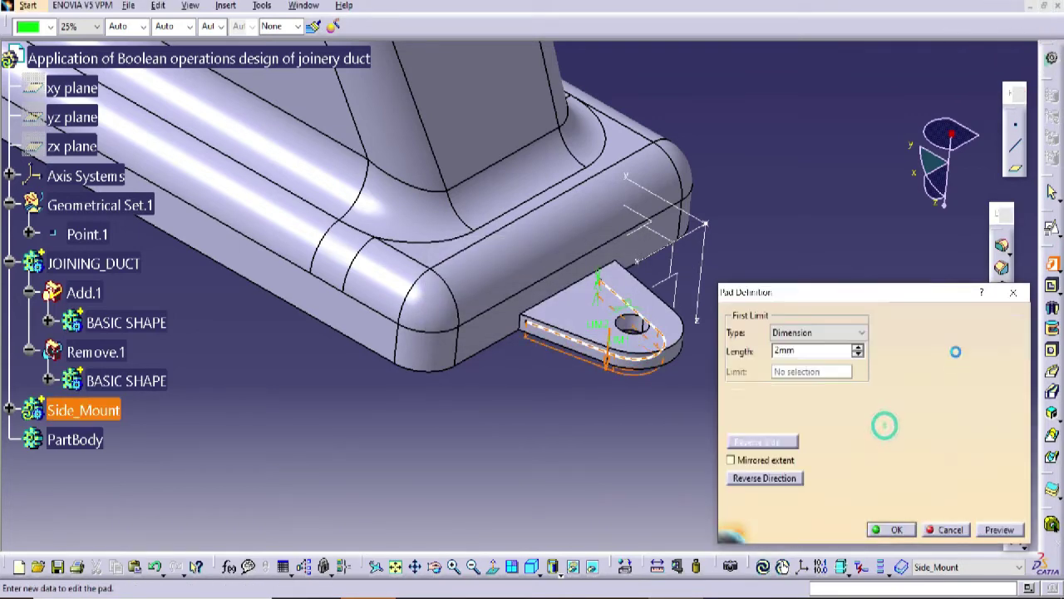
{"action": "left_click", "coordinate": [763, 192]}
{"action": "left_click", "coordinate": [764, 460]}
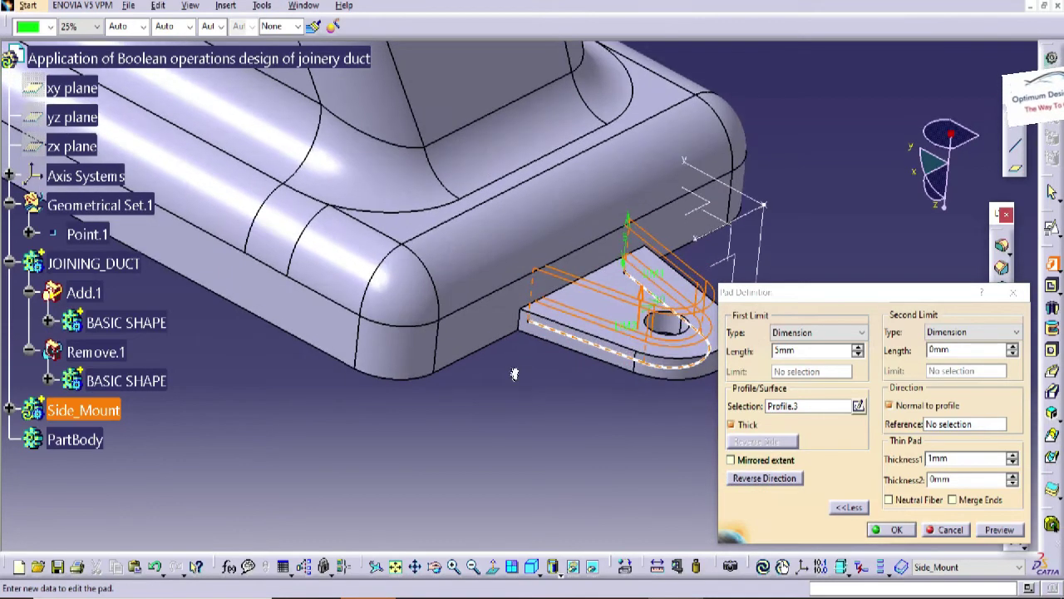
Set the thin pad's Thickness2 to 2 mm, remove the thickness inside the outline, and create the lug's raised wall
{"action": "left_click_drag", "start_coordinate": [955, 458], "coordinate": [865, 429]}
{"action": "type", "text": "2"}
{"action": "left_click", "coordinate": [906, 174]}
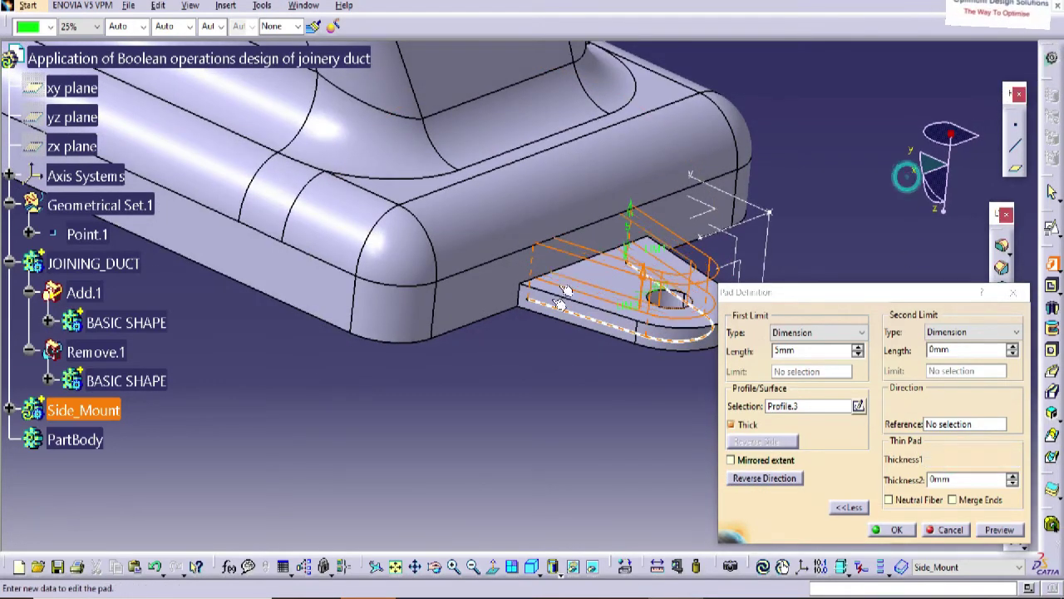
{"action": "middle_click_drag", "start_coordinate": [574, 333], "coordinate": [476, 381]}
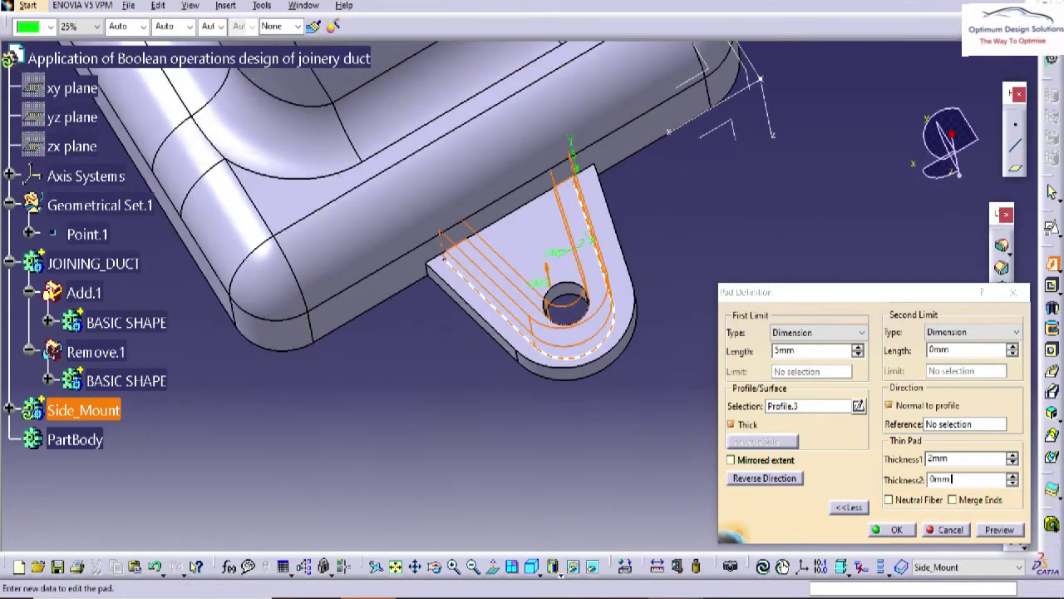
{"action": "left_click_drag", "start_coordinate": [951, 478], "coordinate": [824, 420]}
{"action": "type", "text": "2"}
{"action": "left_click", "coordinate": [874, 191]}
{"action": "double_click", "coordinate": [944, 458]}
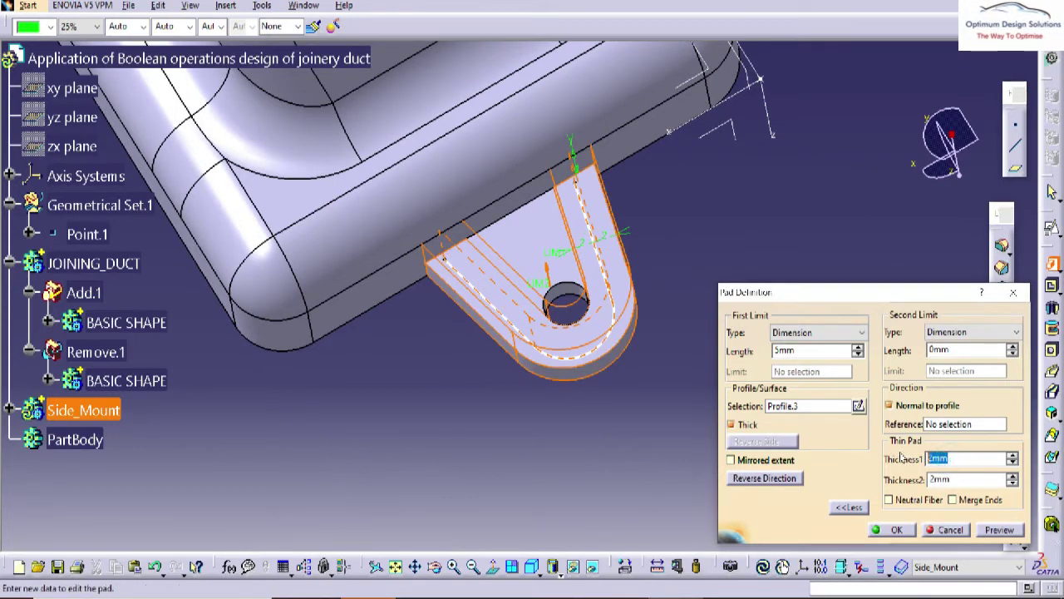
{"action": "key", "text": "Return"}
{"action": "left_click", "coordinate": [892, 530]}
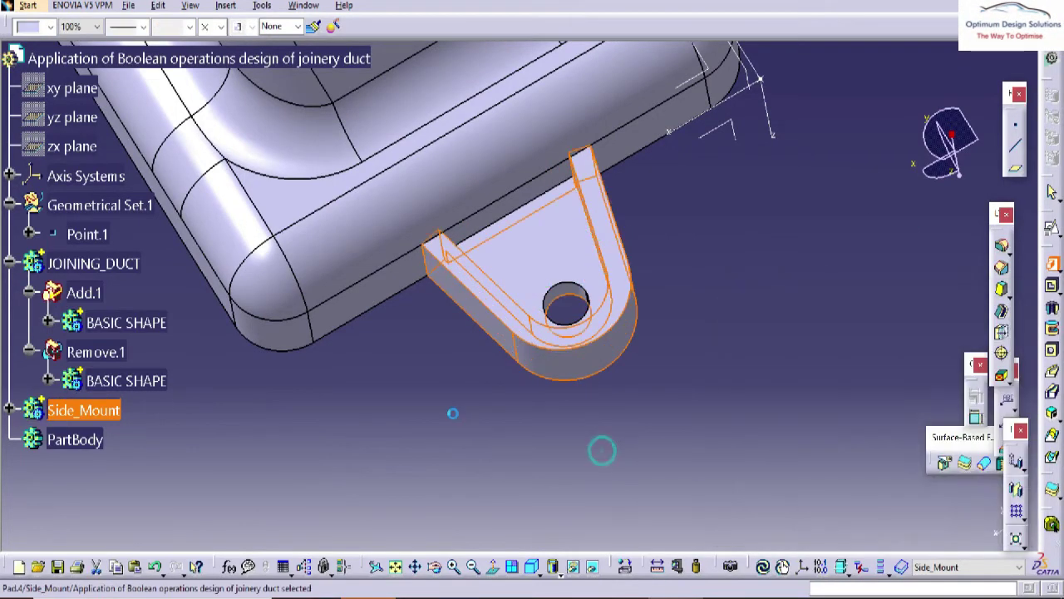
Create a positioned sketch on the YZ plane of Axis System.1, with its H axis along y and its V axis pointing up
{"action": "middle_click_drag", "start_coordinate": [601, 447], "coordinate": [700, 303]}
{"action": "left_click", "coordinate": [730, 258]}
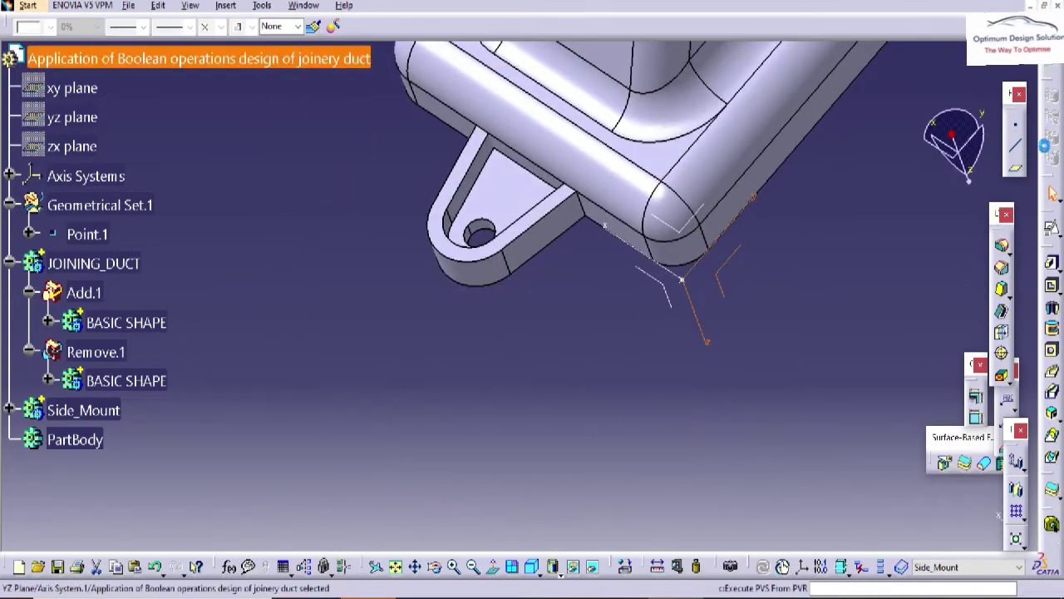
{"action": "left_click", "coordinate": [1051, 228]}
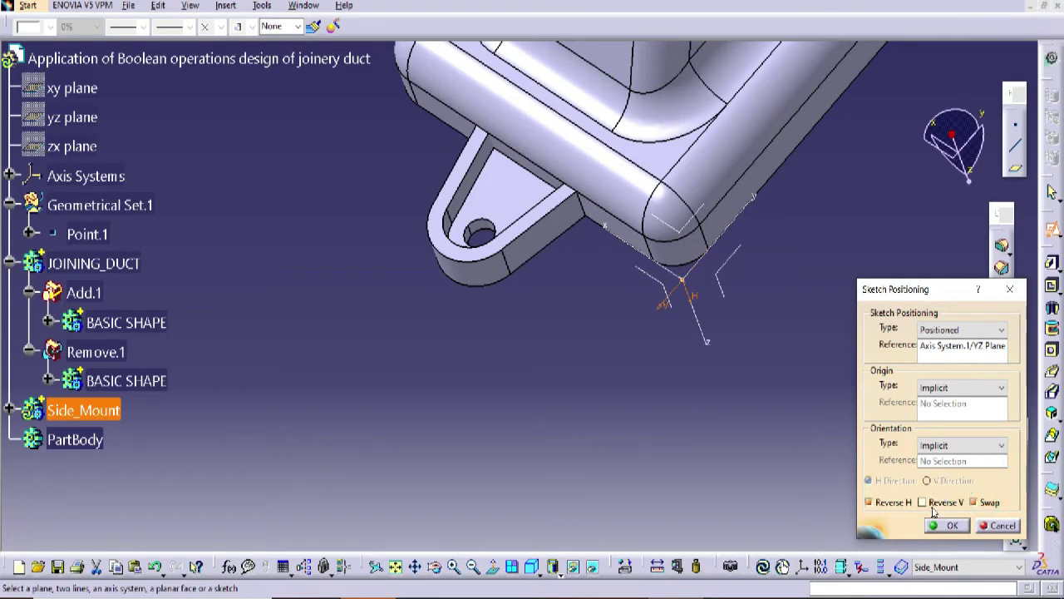
{"action": "left_click", "coordinate": [908, 505]}
{"action": "left_click", "coordinate": [948, 526]}
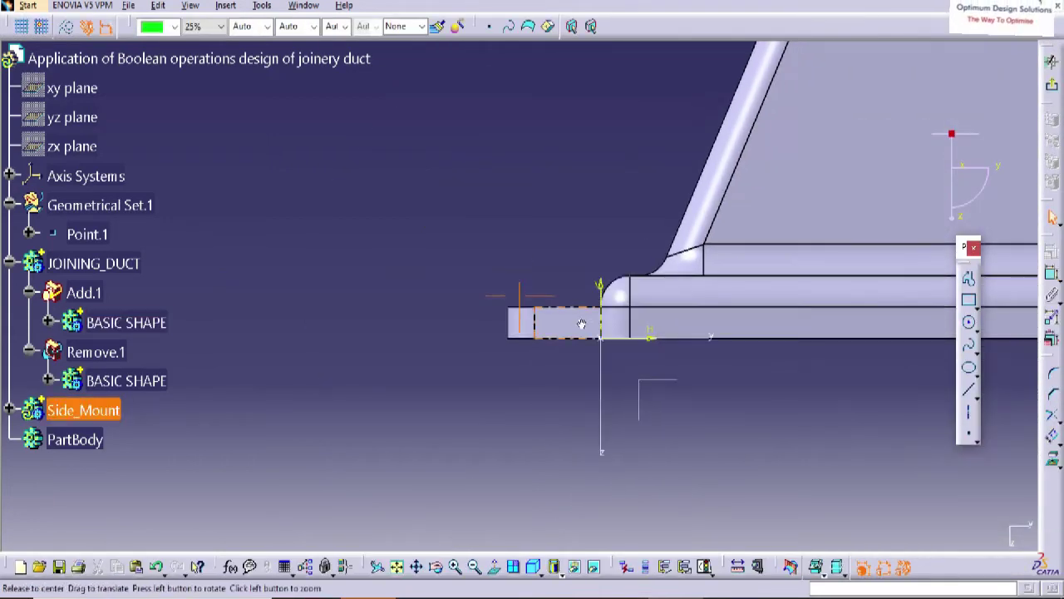
Sketch a closed triangular profile across the lug's upper outer end, with a horizontal top edge about 15.6 mm long and a vertical outer edge
{"action": "left_click", "coordinate": [971, 301]}
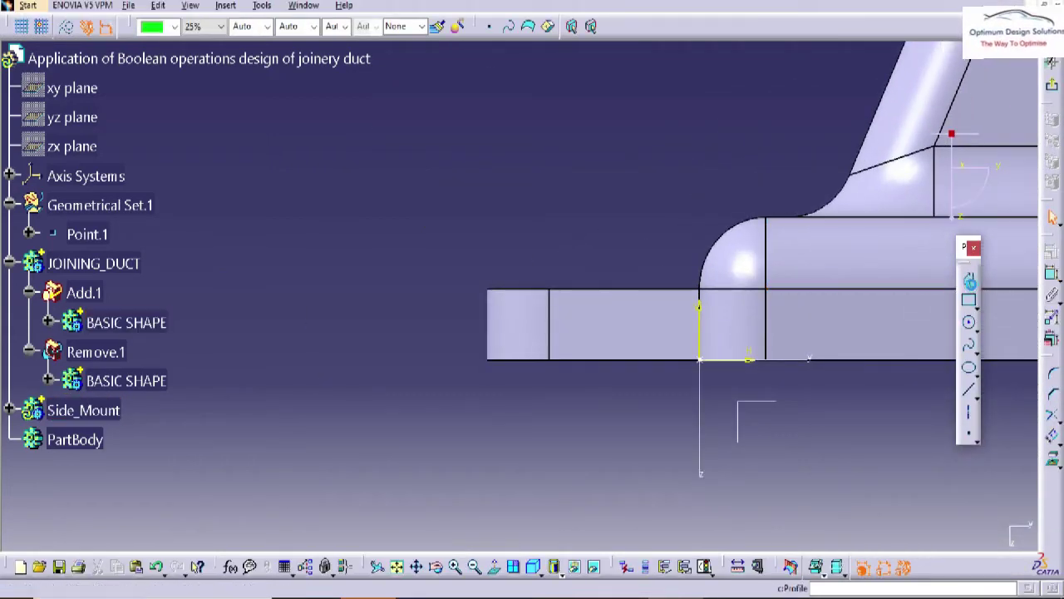
{"action": "left_click", "coordinate": [472, 325]}
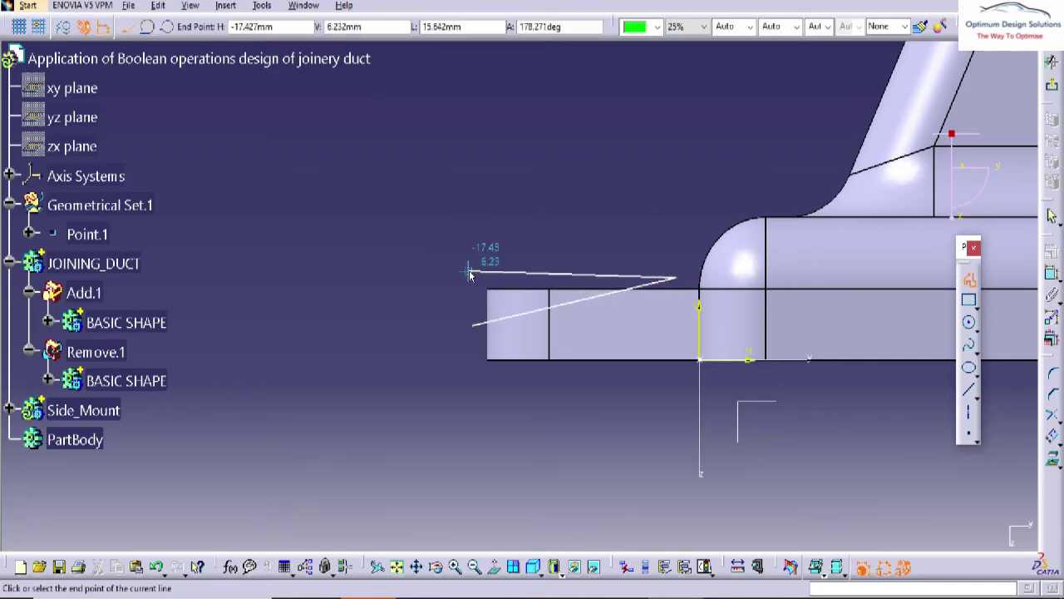
{"action": "left_click", "coordinate": [472, 325]}
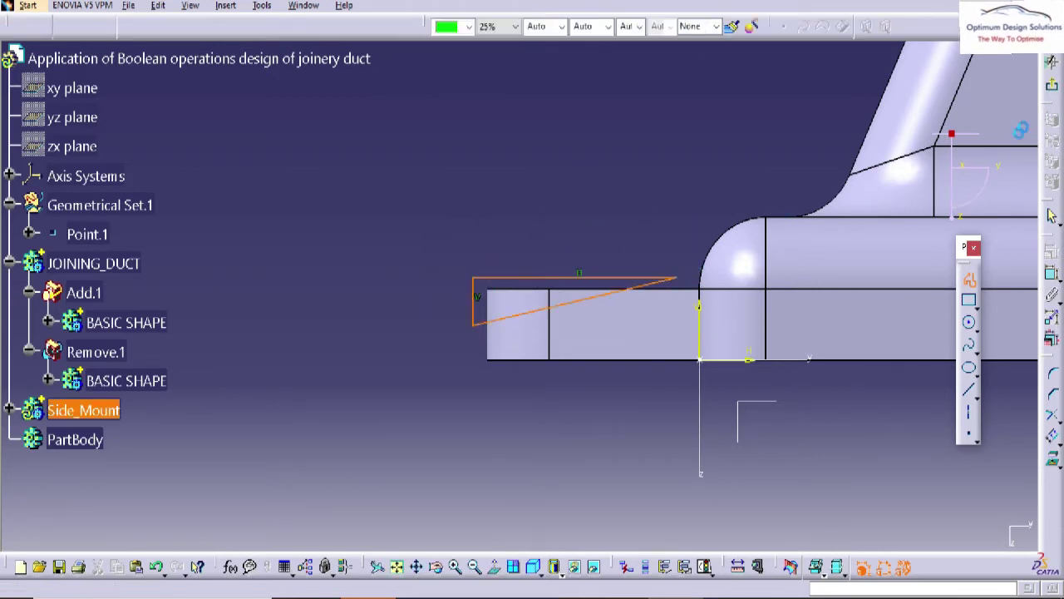
Dimension the height of the triangle's lower outer corner from the sketch's horizontal axis
{"action": "left_click", "coordinate": [1032, 275]}
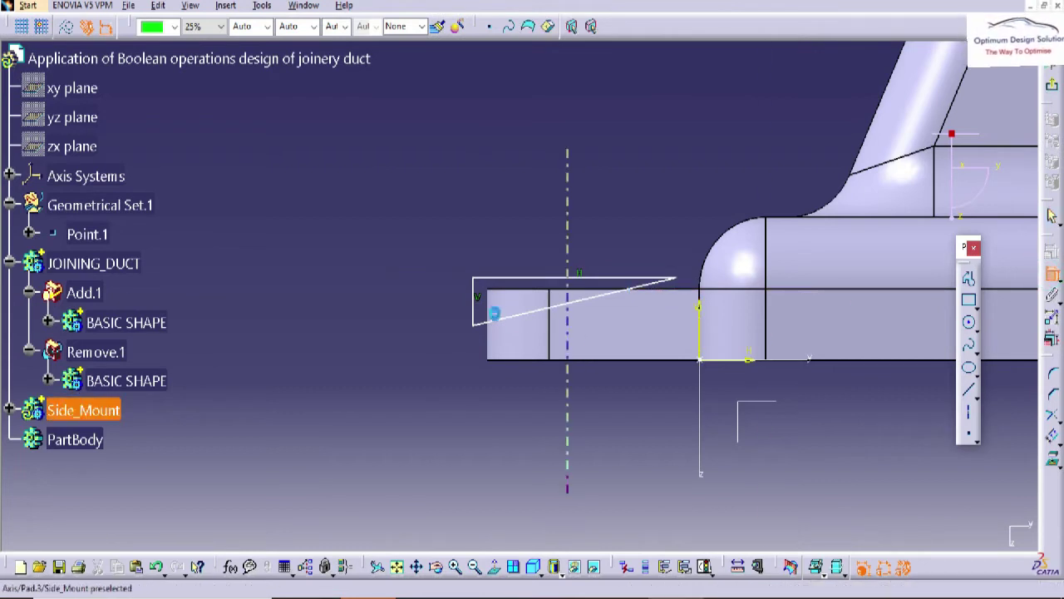
{"action": "left_click", "coordinate": [480, 330]}
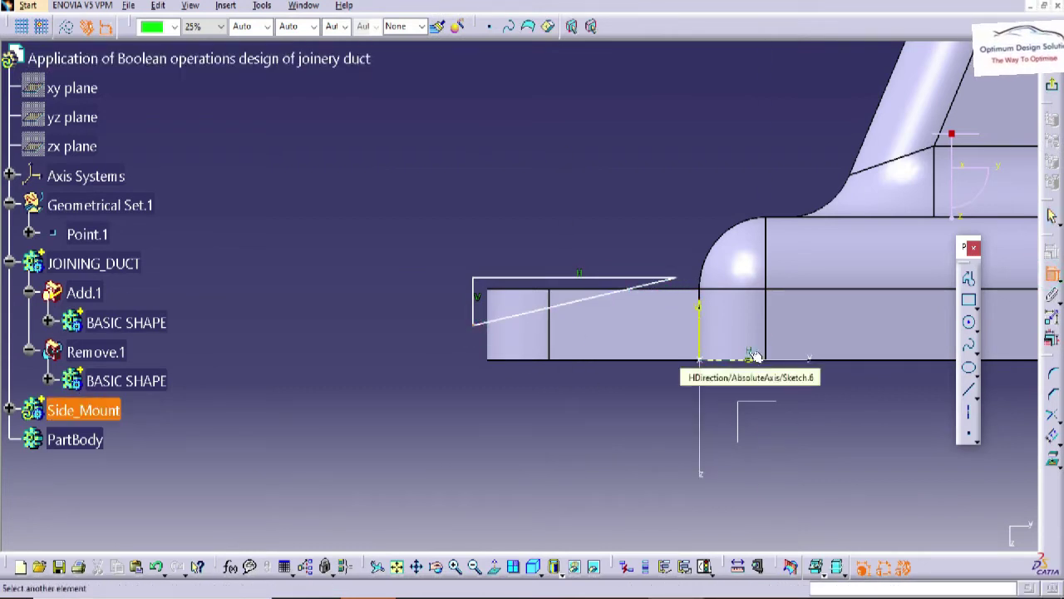
Dimension the triangle's lower corner from the horizontal axis and set the offset to 2.5 mm
{"action": "left_click", "coordinate": [754, 360]}
{"action": "double_click", "coordinate": [436, 337]}
{"action": "type", "text": "2"}
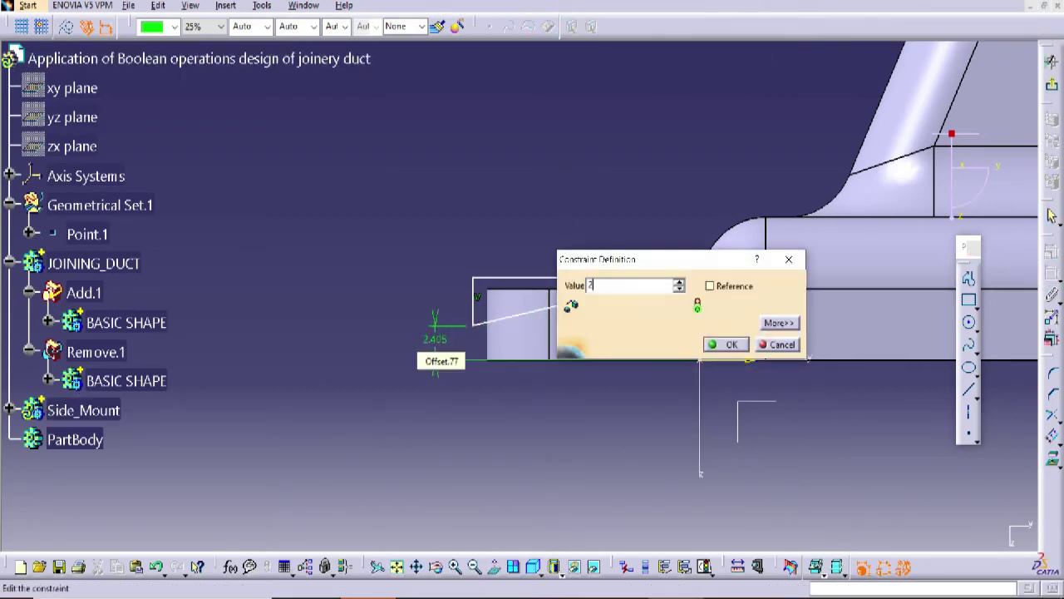
{"action": "type", "text": ".5mm"}
{"action": "key", "text": "Return"}
Dimension the triangle's height and the distance of its vertical side from the sketch's vertical axis
{"action": "left_click", "coordinate": [520, 277]}
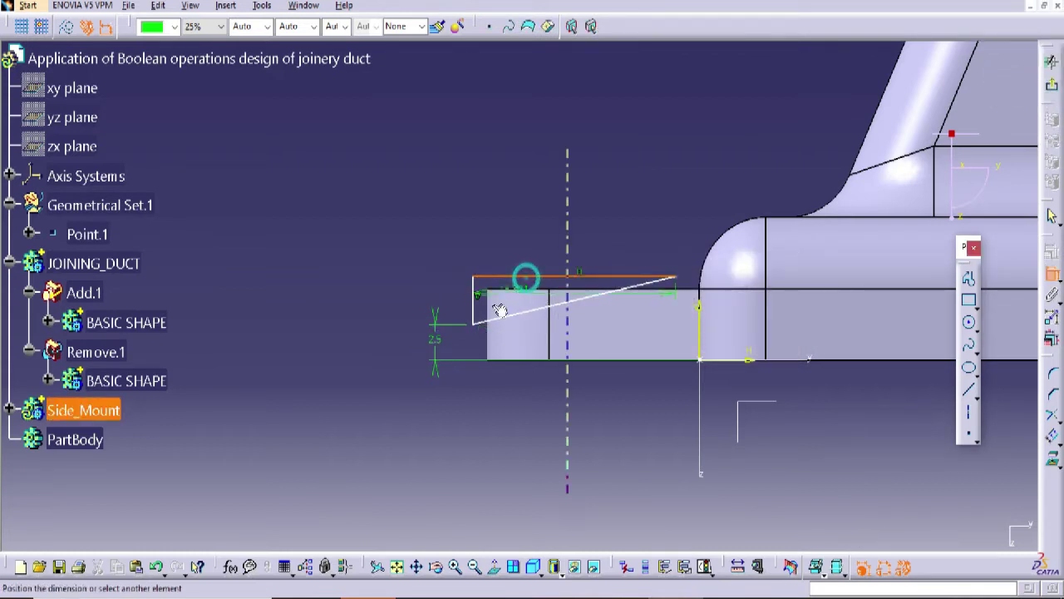
{"action": "left_click", "coordinate": [473, 323]}
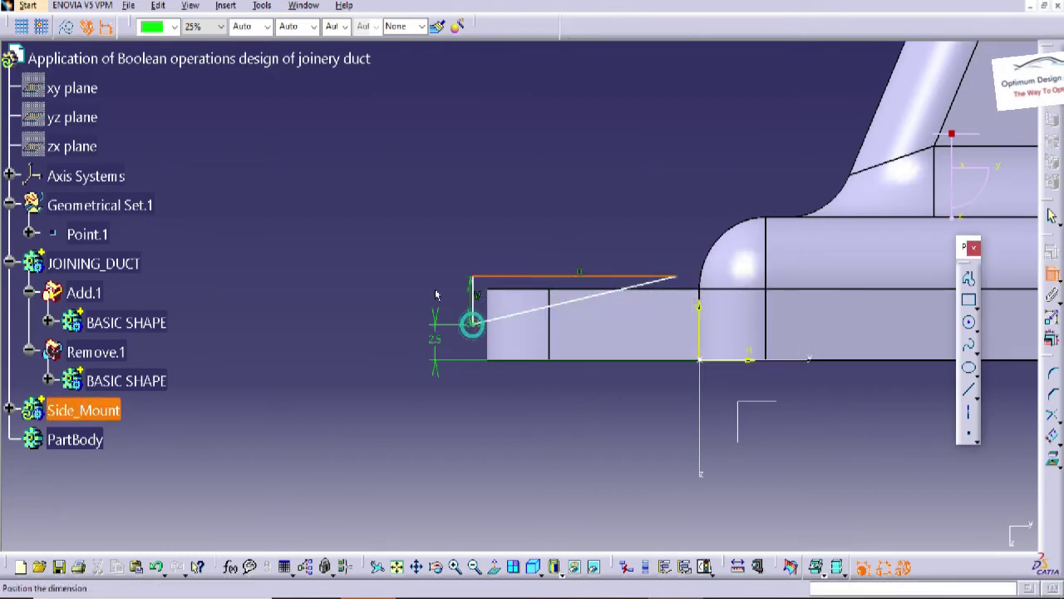
{"action": "left_click", "coordinate": [438, 289]}
{"action": "left_click", "coordinate": [473, 288]}
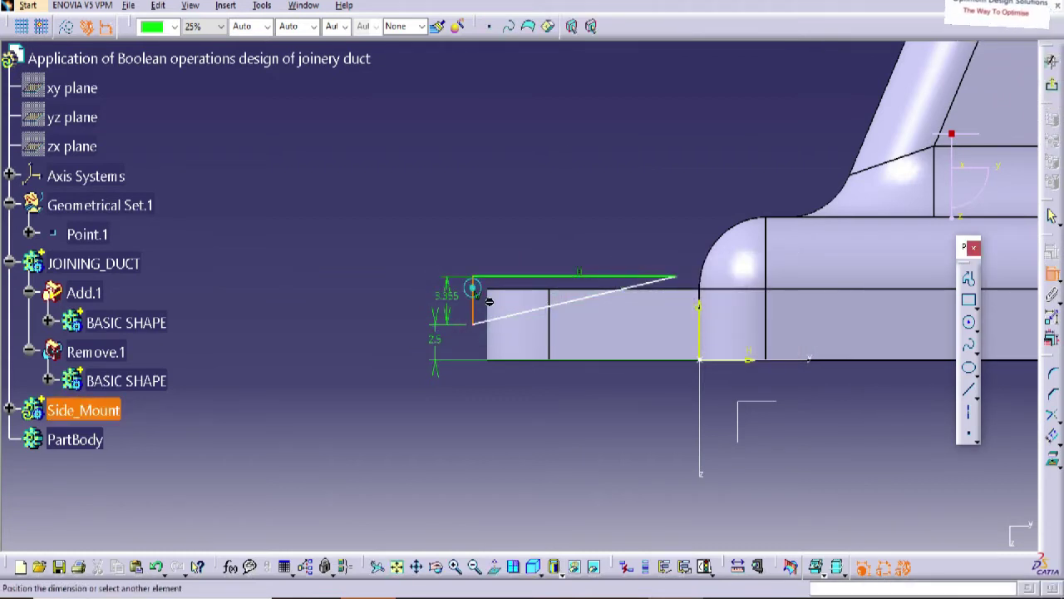
{"action": "left_click", "coordinate": [686, 340]}
{"action": "left_click", "coordinate": [604, 408]}
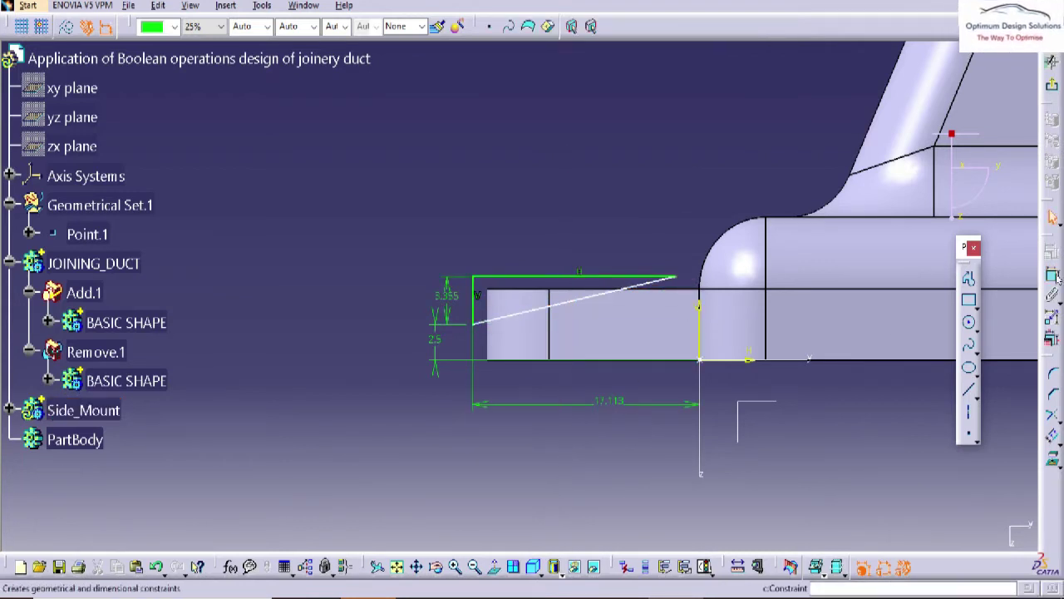
Dimension the angle between the triangle's sloped and horizontal sides and set it to 15 degrees
{"action": "left_click", "coordinate": [557, 306]}
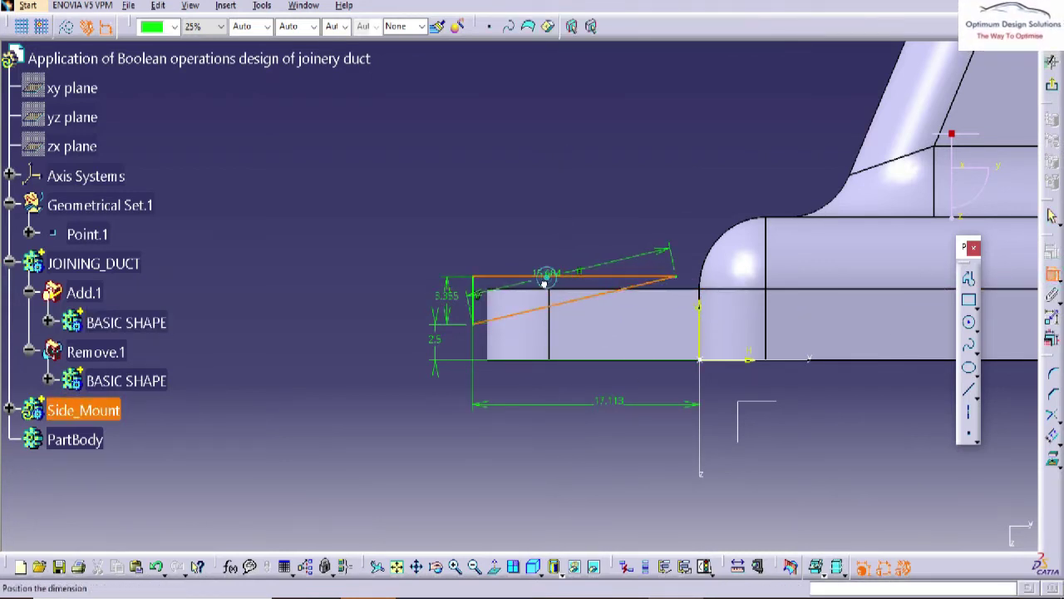
{"action": "left_click", "coordinate": [544, 279]}
{"action": "left_click", "coordinate": [369, 326]}
{"action": "double_click", "coordinate": [369, 326]}
{"action": "type", "text": "15"}
{"action": "key", "text": "Return"}
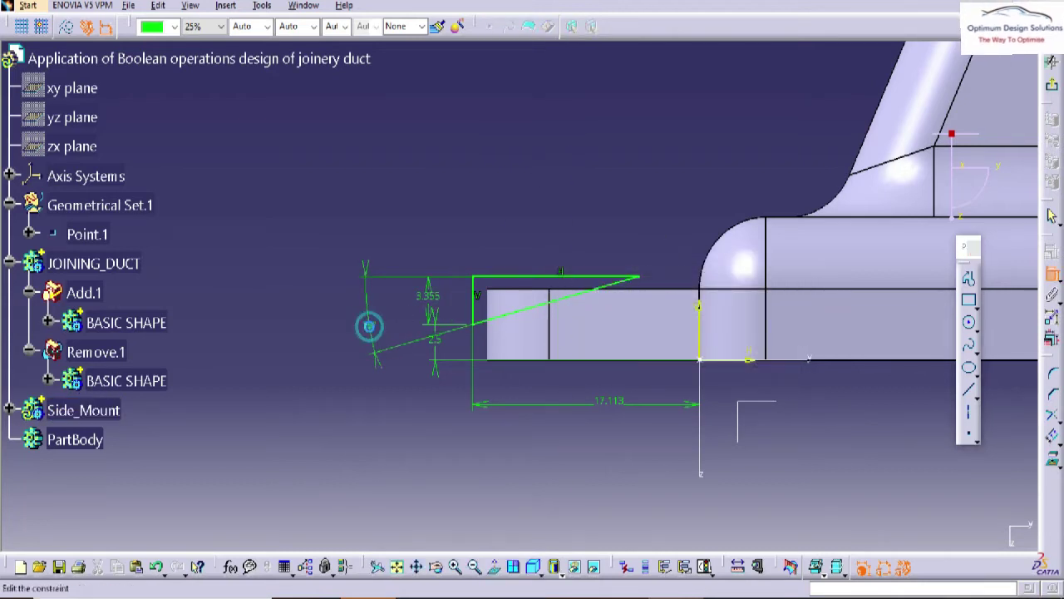
Set the triangle's slope angle to 10 degrees
{"action": "double_click", "coordinate": [369, 326]}
{"action": "type", "text": "10"}
{"action": "key", "text": "Return"}
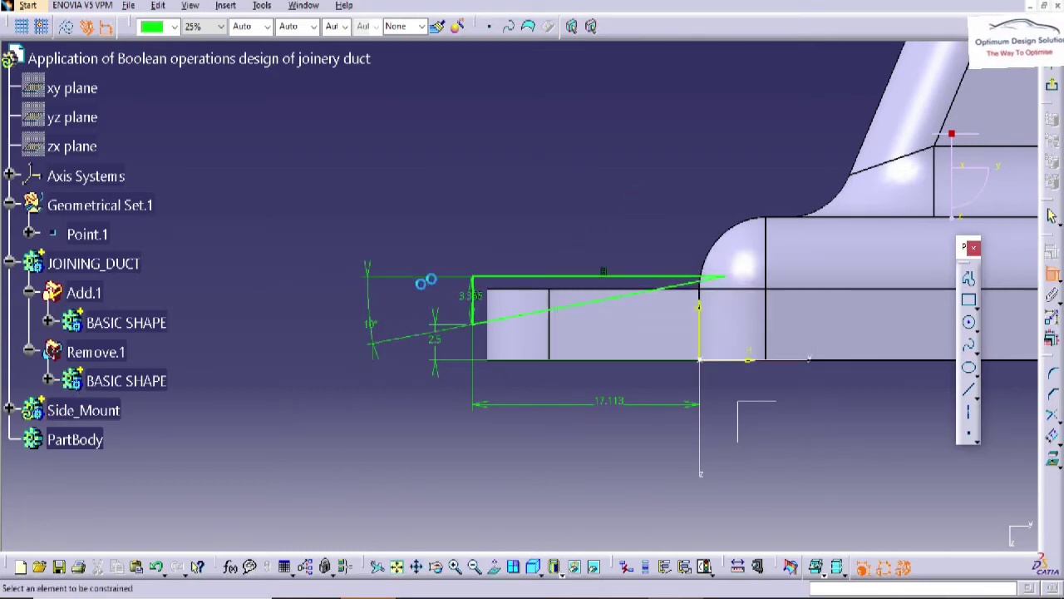
Set the triangle's slope angle to 12 degrees and exit the sketch
{"action": "left_click", "coordinate": [373, 329]}
{"action": "double_click", "coordinate": [373, 331]}
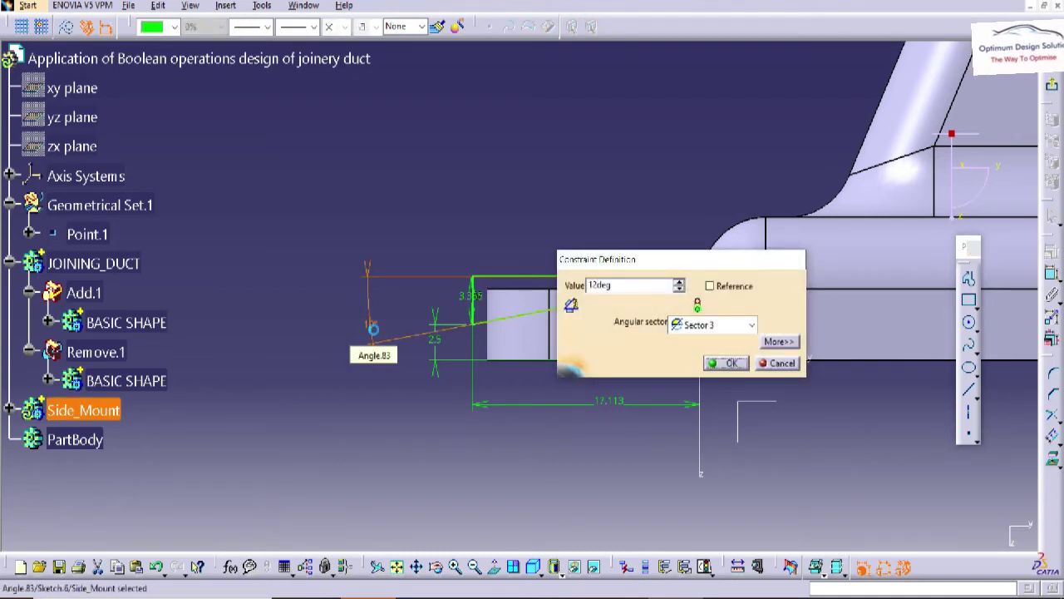
{"action": "key", "text": "Return"}
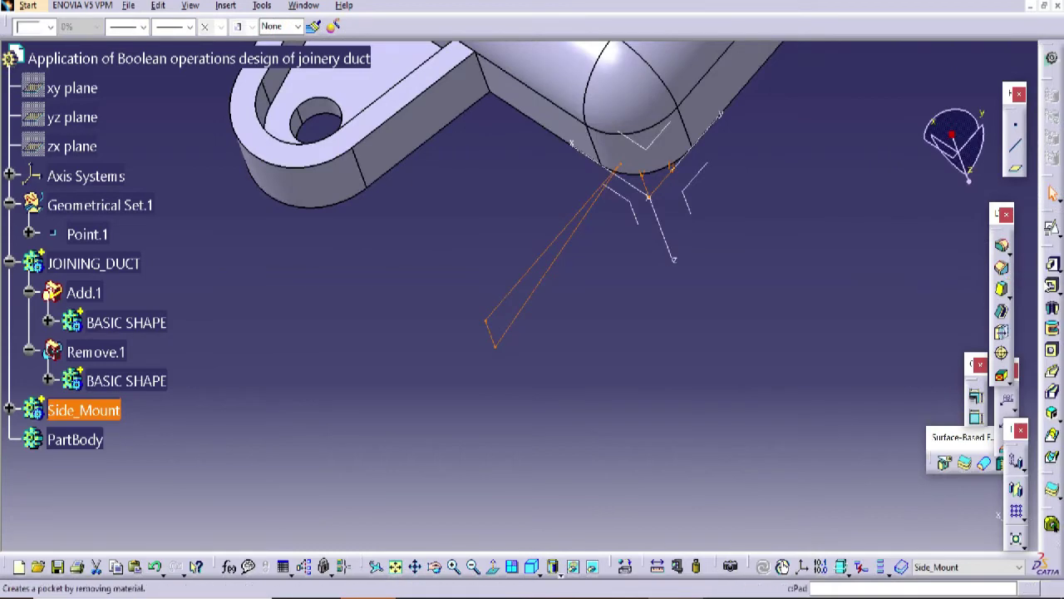
Cut the triangular sketch through the side mount as a Pocket with a 5 mm depth
{"action": "middle_click_drag", "start_coordinate": [507, 289], "coordinate": [532, 271]}
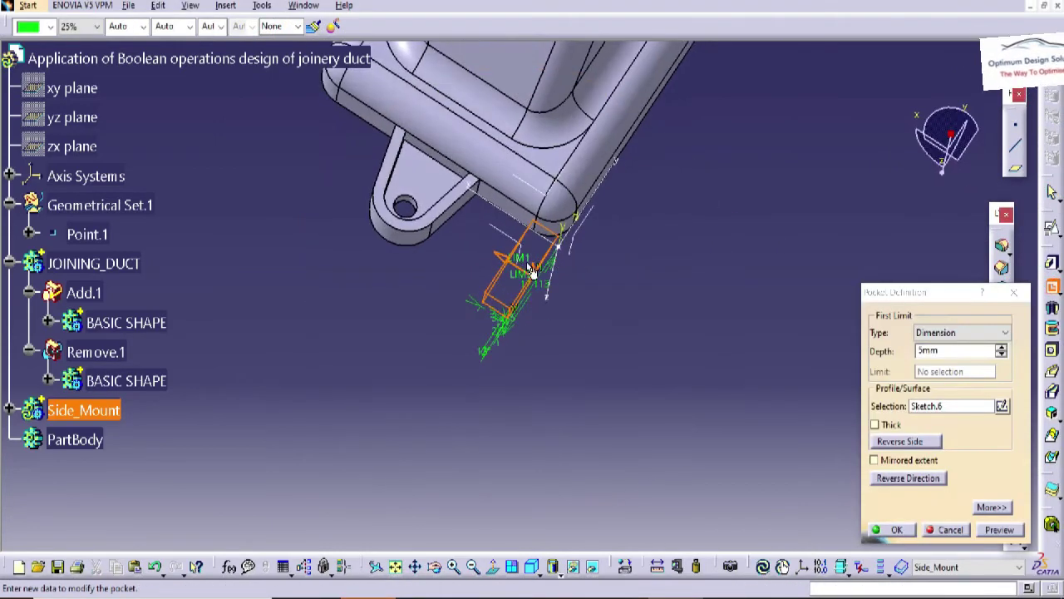
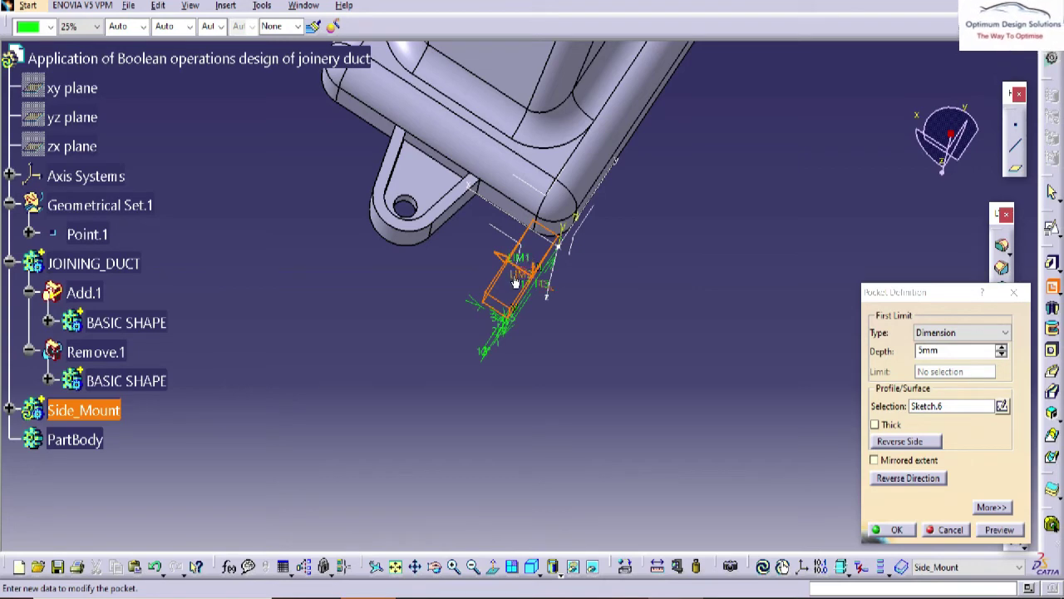
{"action": "left_click", "coordinate": [890, 530]}
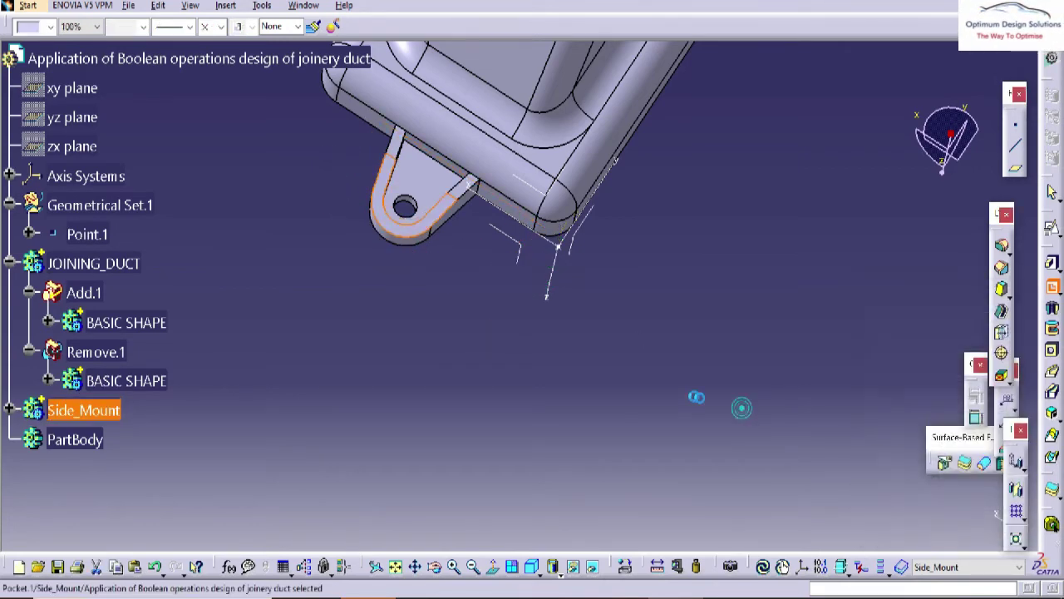
{"action": "middle_click_drag", "start_coordinate": [715, 399], "coordinate": [636, 253]}
Define Side_Mount as the in-work object and fillet the two edges where the cut slope meets the wall's flat top with 25 mm radius
{"action": "left_click", "coordinate": [90, 411]}
{"action": "right_click", "coordinate": [91, 408]}
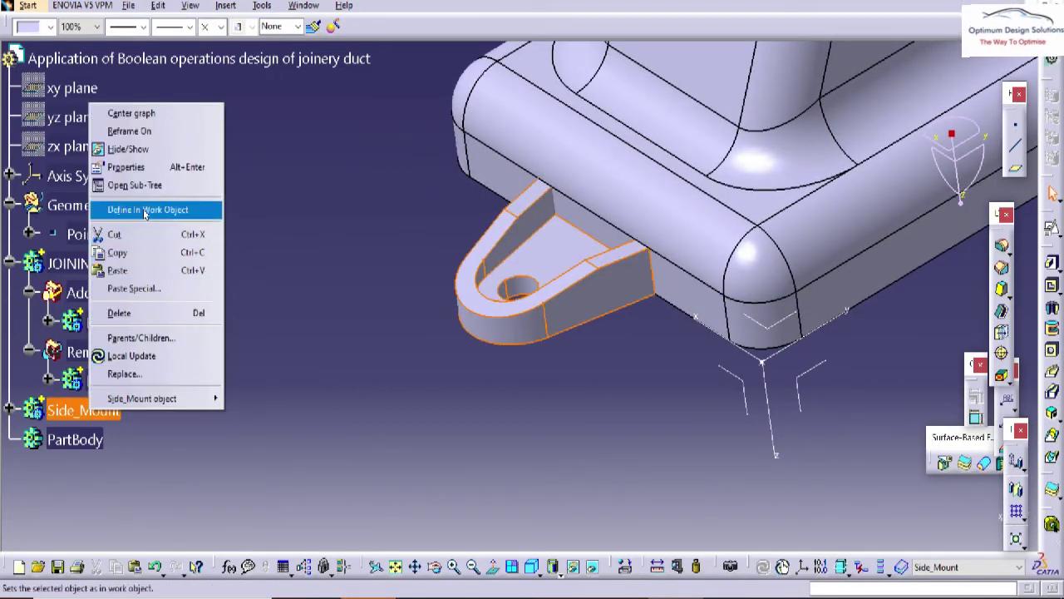
{"action": "left_click", "coordinate": [154, 206]}
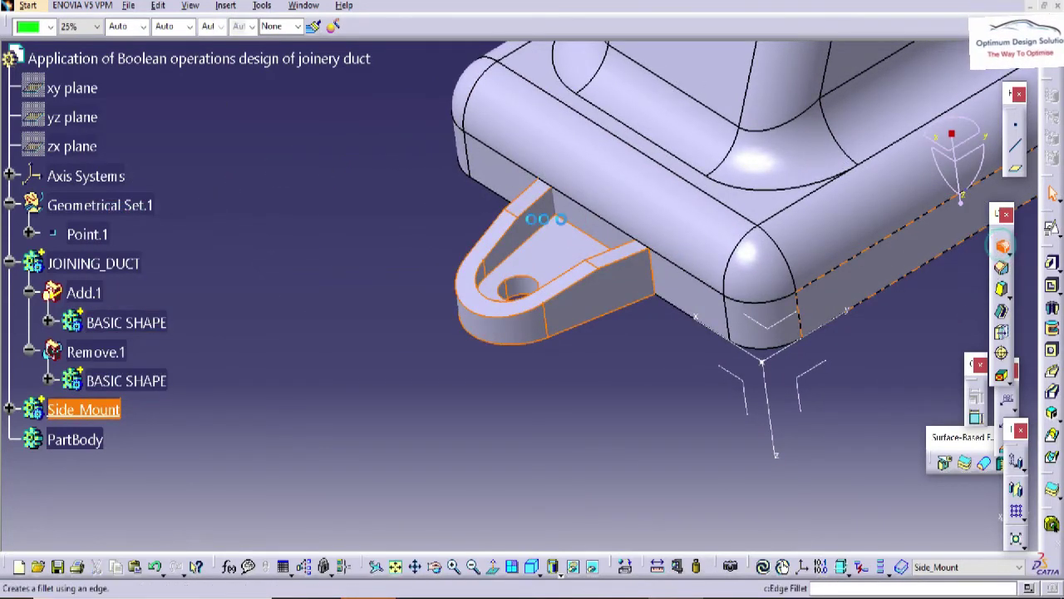
{"action": "left_click", "coordinate": [510, 213]}
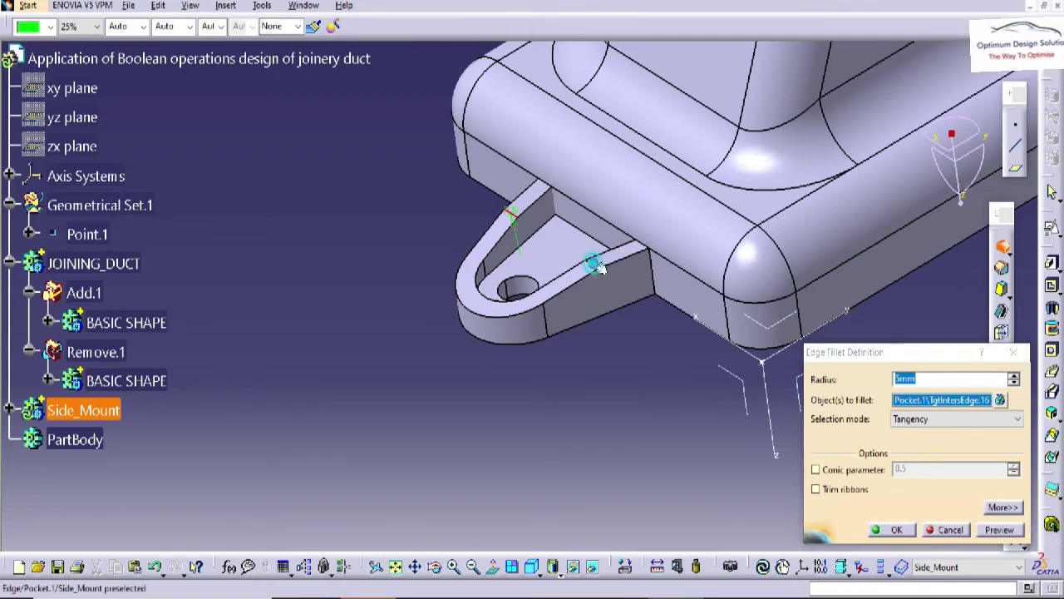
{"action": "left_click", "coordinate": [591, 264]}
{"action": "key", "text": "Return"}
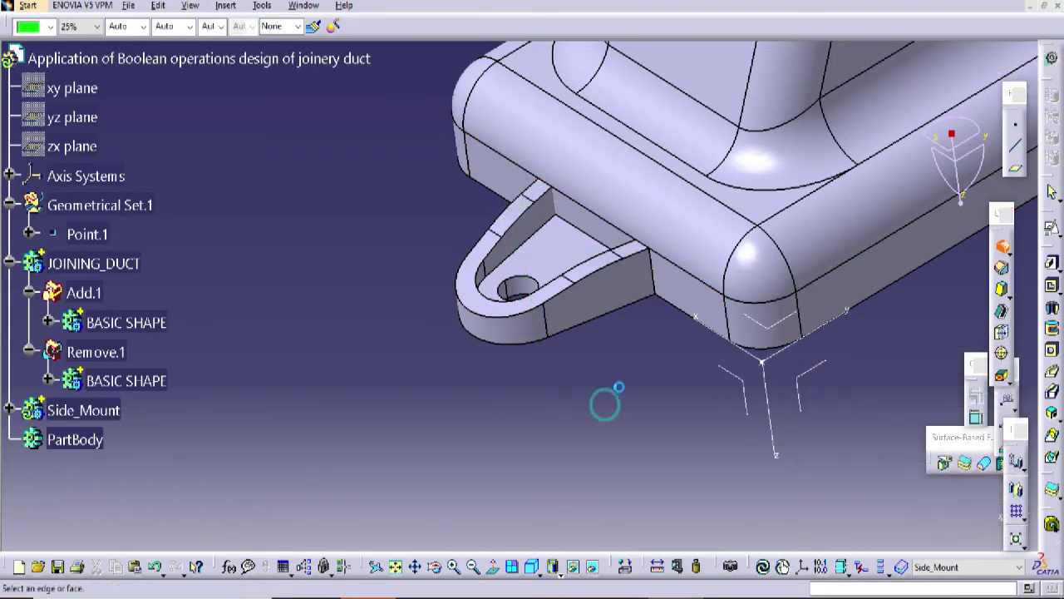
Fillet the side mount's outer and inner rim edges and its recess floor edge with a 0.5 mm radius
{"action": "middle_click_drag", "start_coordinate": [593, 295], "coordinate": [605, 262]}
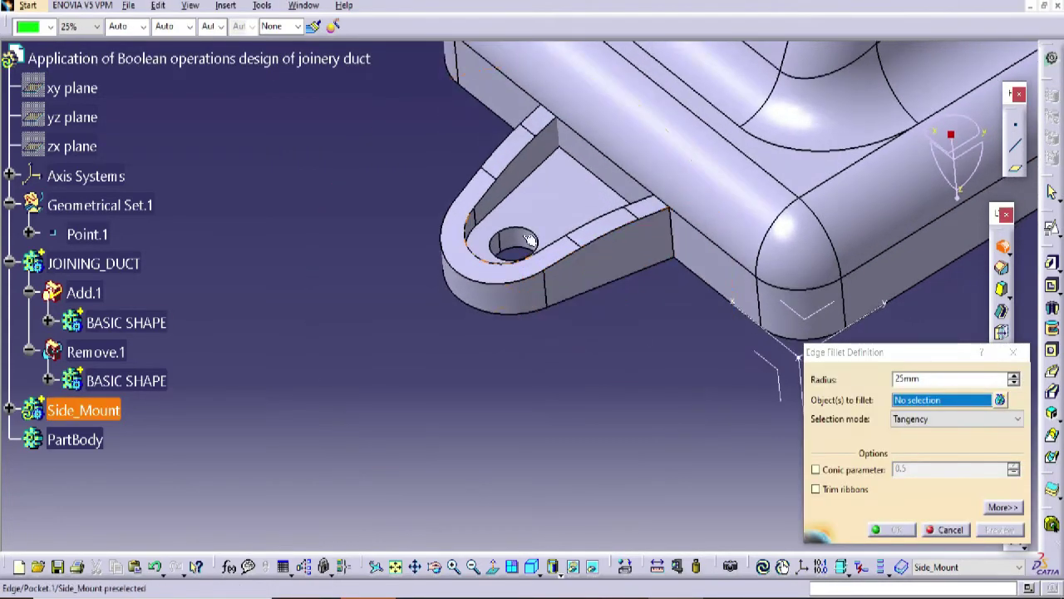
{"action": "left_click", "coordinate": [533, 183]}
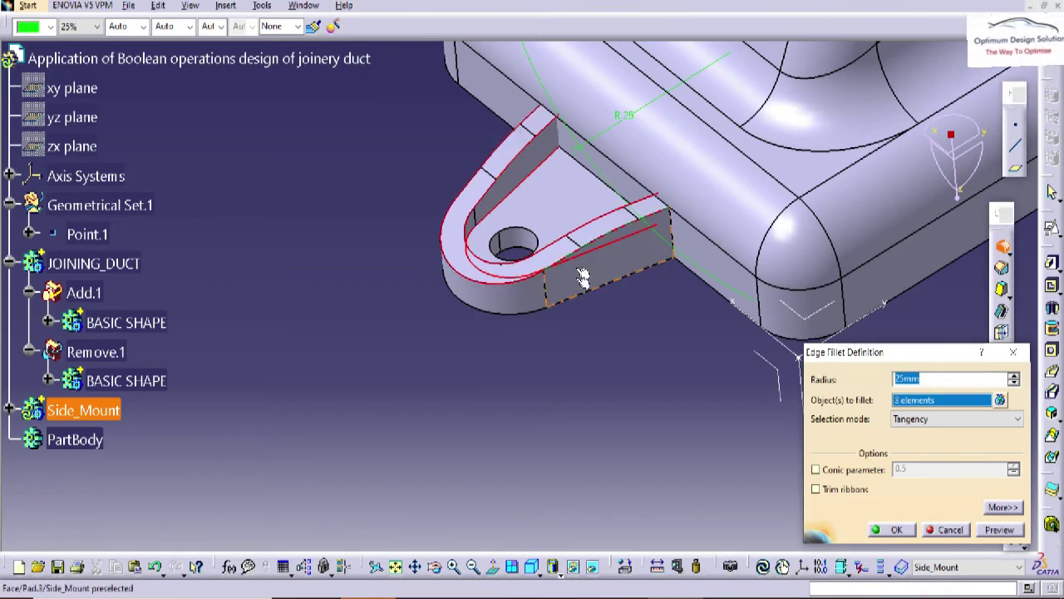
{"action": "left_click", "coordinate": [585, 299]}
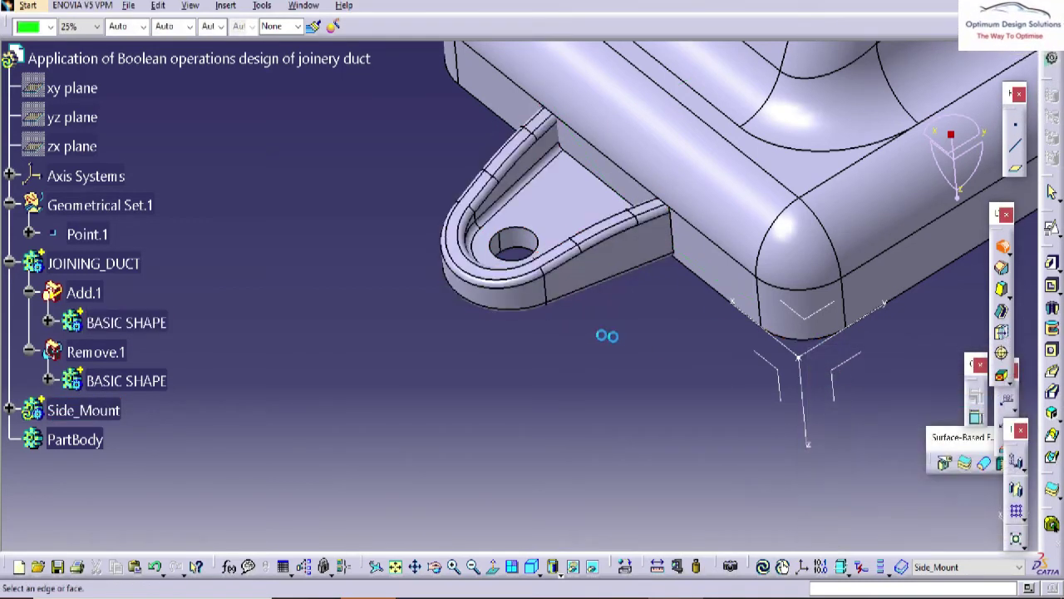
{"action": "middle_click_drag", "start_coordinate": [629, 373], "coordinate": [630, 407]}
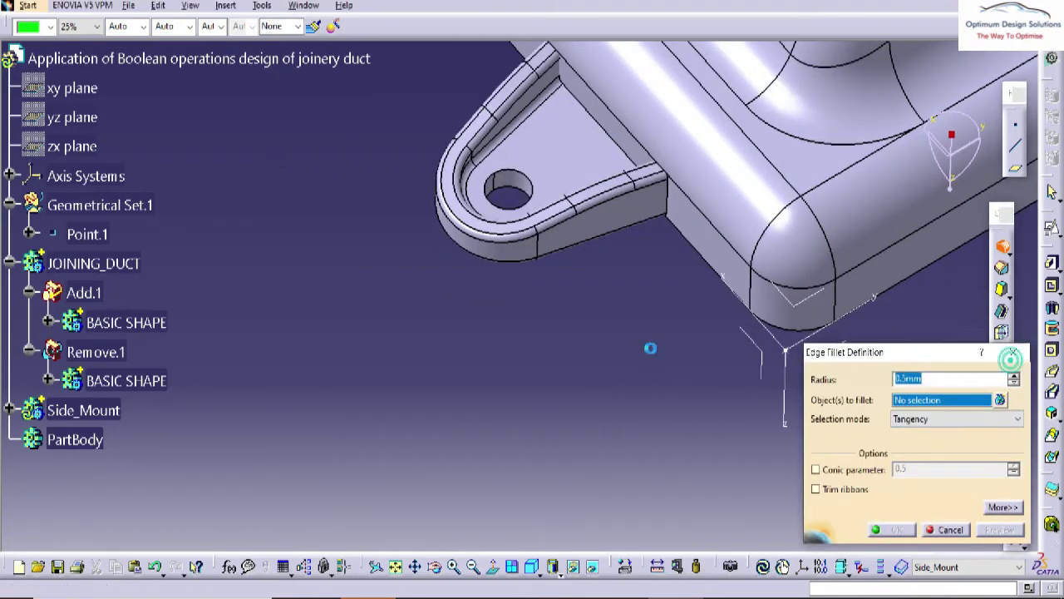
{"action": "middle_click_drag", "start_coordinate": [648, 347], "coordinate": [667, 467]}
{"action": "left_click", "coordinate": [601, 358]}
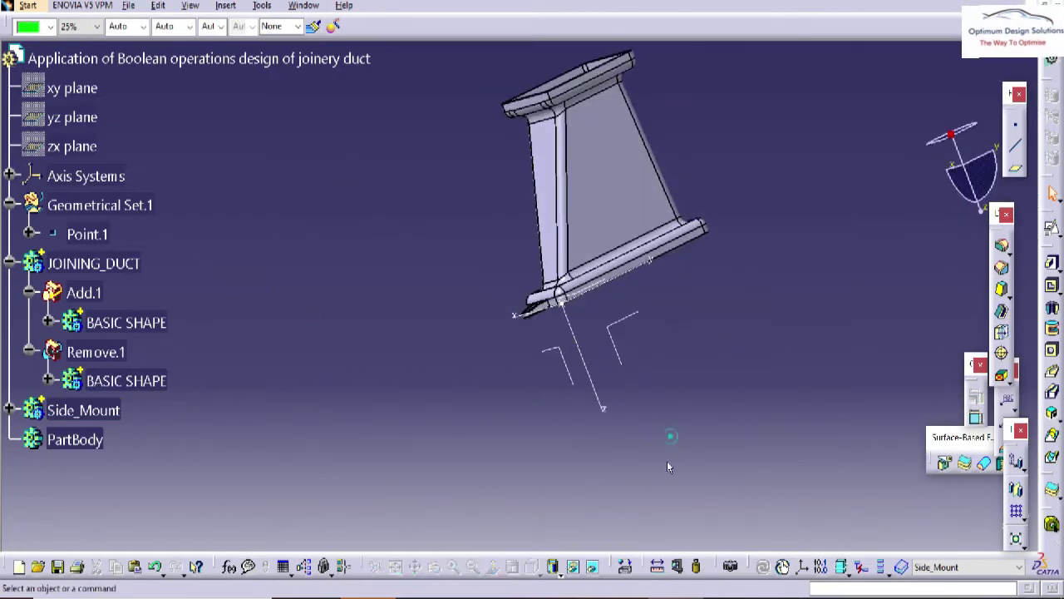
Measure the distance between the axis system's plane and the opposite end face of the duct base
{"action": "left_click", "coordinate": [657, 566]}
{"action": "middle_click_drag", "start_coordinate": [638, 351], "coordinate": [628, 320]}
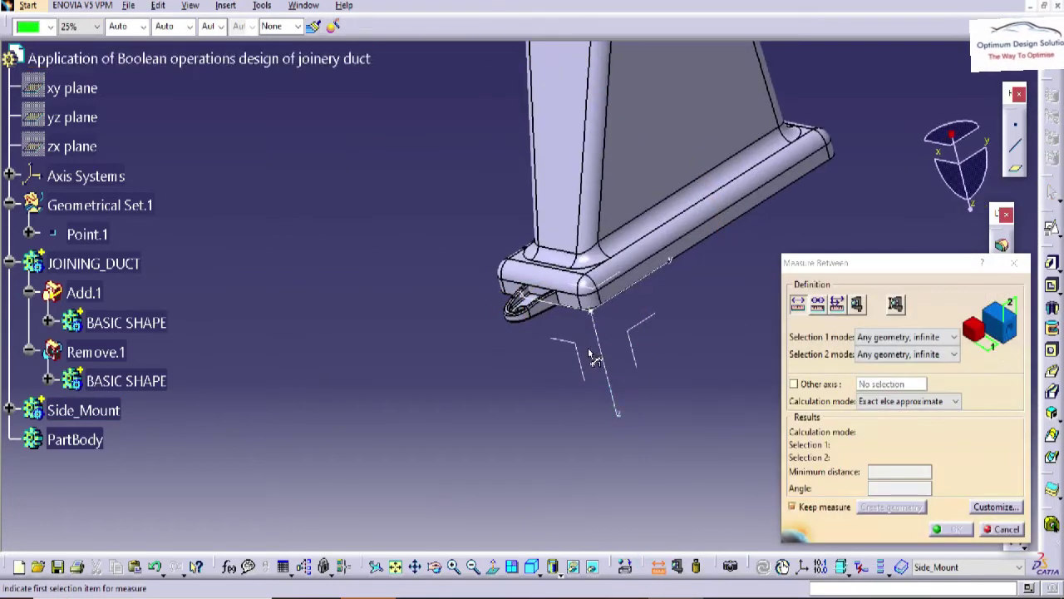
{"action": "left_click", "coordinate": [595, 358]}
{"action": "middle_click_drag", "start_coordinate": [743, 220], "coordinate": [592, 285]}
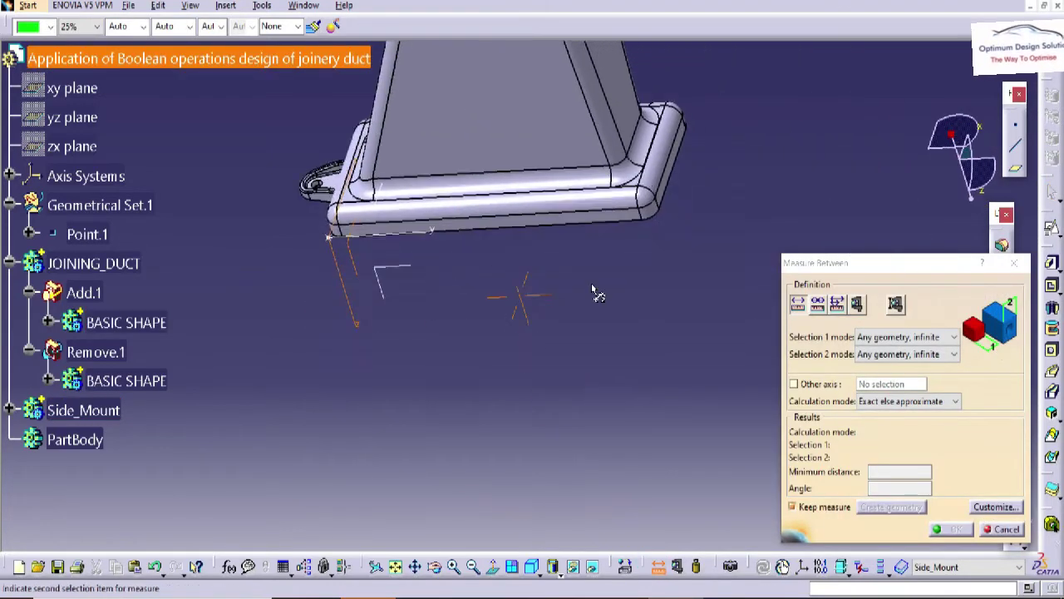
{"action": "left_click", "coordinate": [668, 171]}
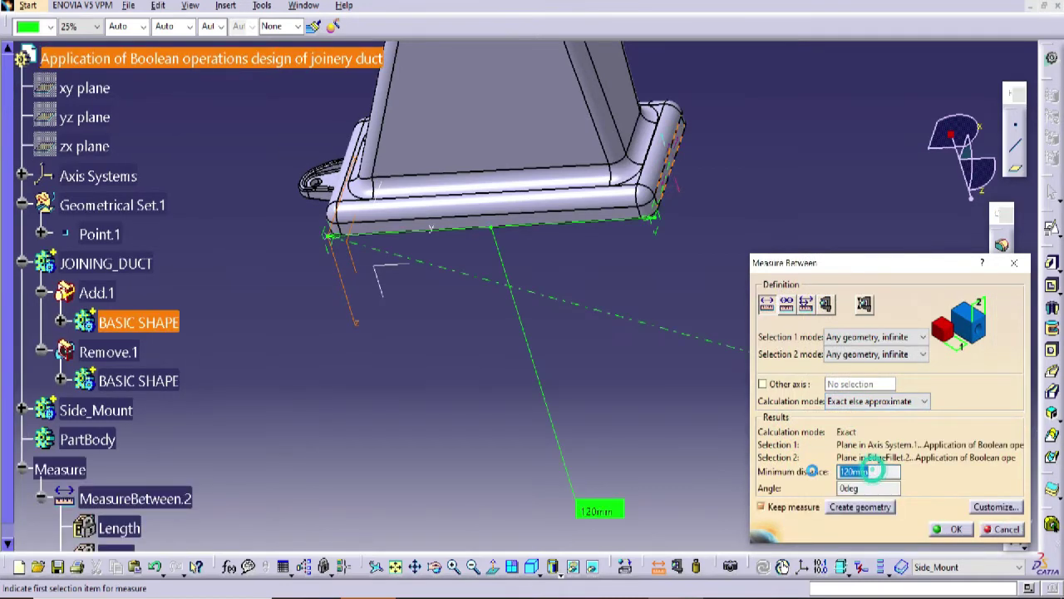
{"action": "left_click", "coordinate": [1013, 263]}
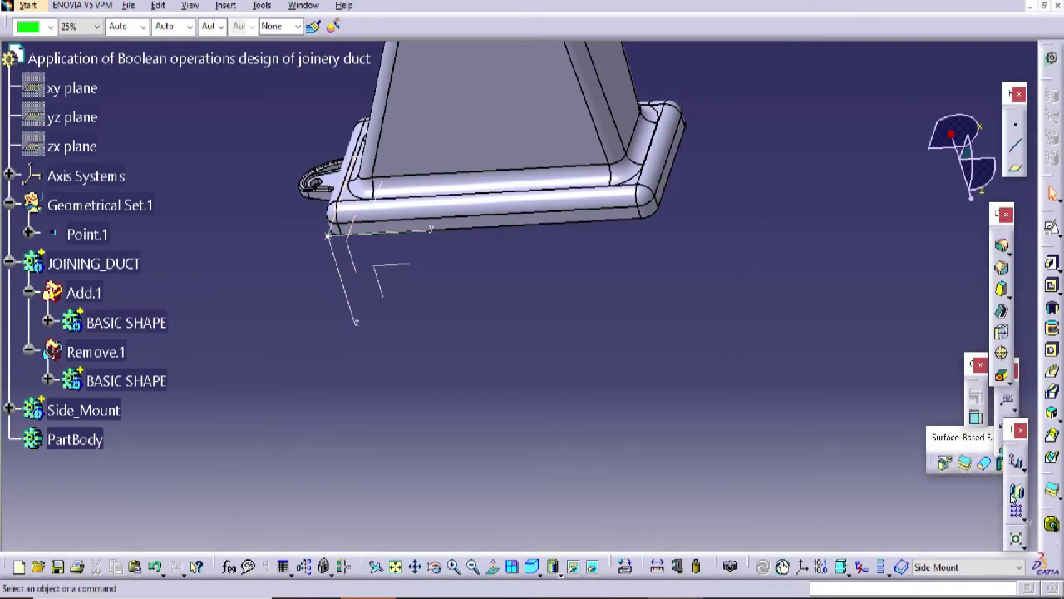
Create a reference plane midway between the two ends of the duct base
{"action": "left_click_drag", "start_coordinate": [1013, 438], "coordinate": [942, 253]}
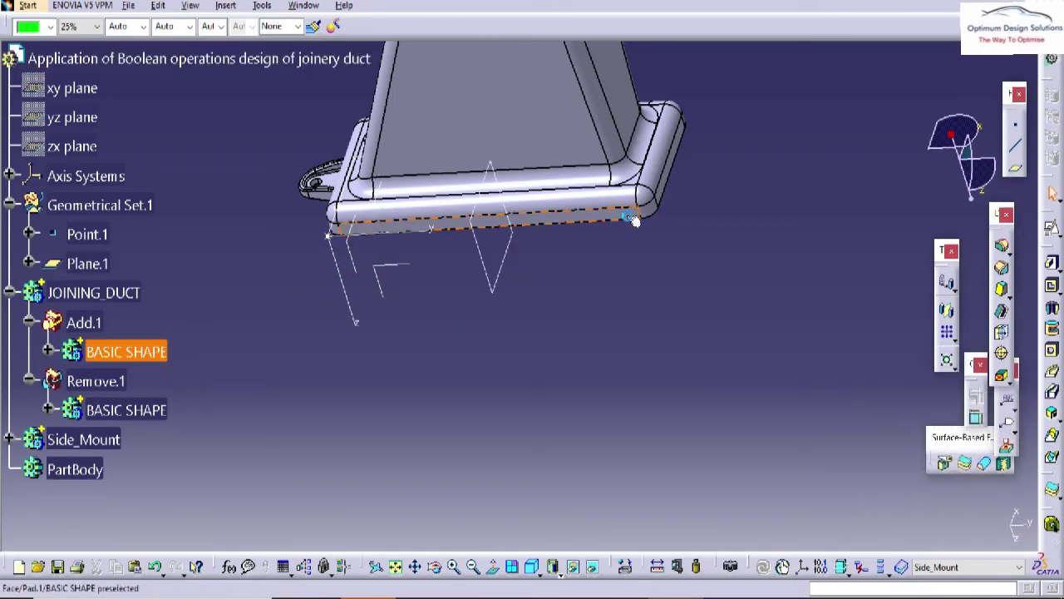
{"action": "right_click", "coordinate": [637, 213]}
{"action": "middle_click_drag", "start_coordinate": [637, 214], "coordinate": [116, 426]}
Define Side_Mount as the in-work object and mirror it about Plane.1 to the opposite end of the base
{"action": "left_click", "coordinate": [112, 437]}
{"action": "right_click", "coordinate": [112, 437]}
{"action": "left_click", "coordinate": [142, 237]}
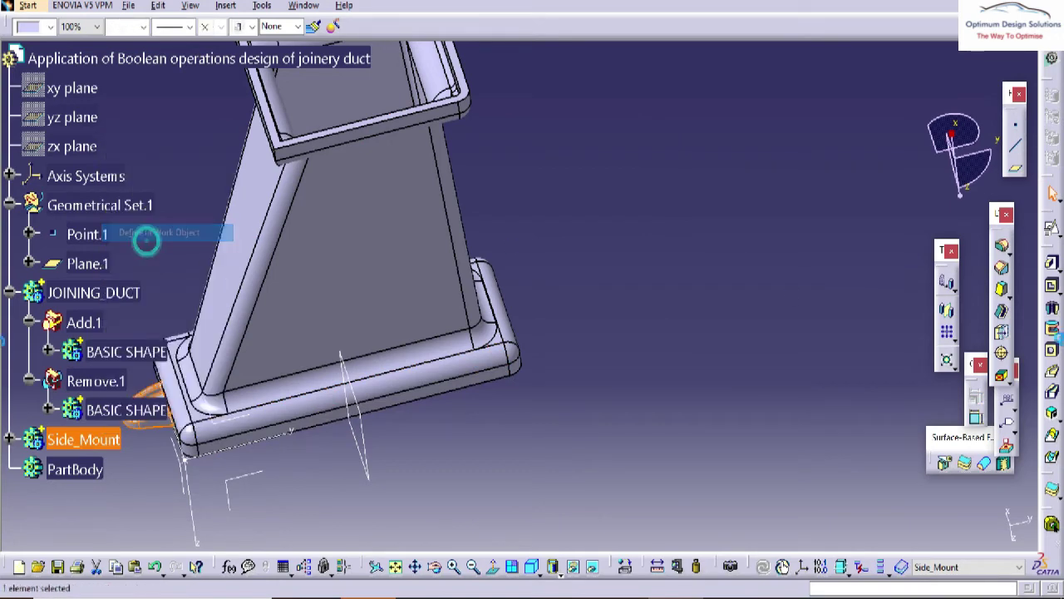
{"action": "left_click", "coordinate": [952, 311]}
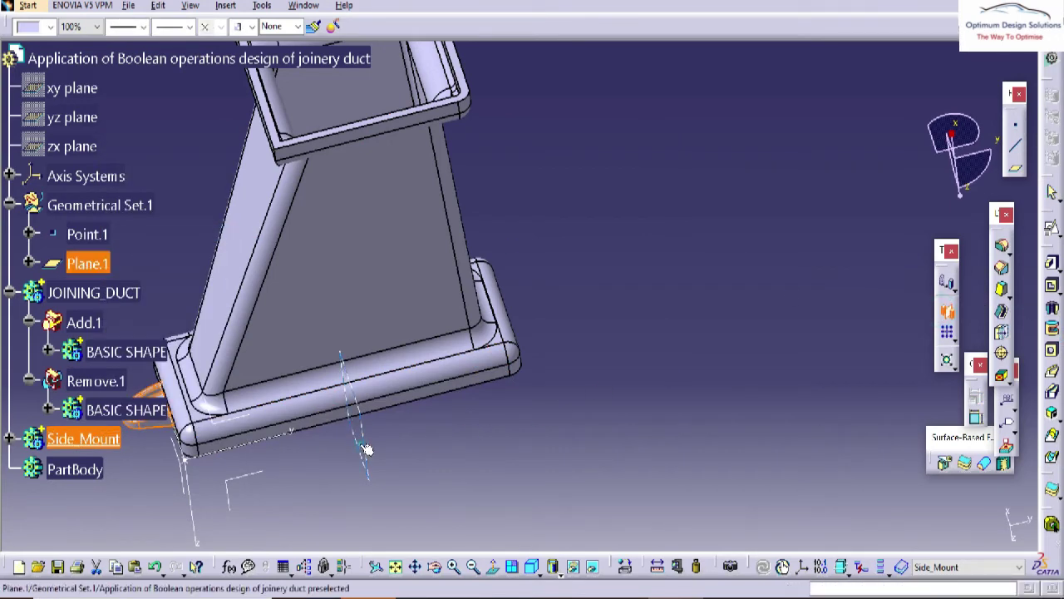
{"action": "middle_click_drag", "start_coordinate": [585, 432], "coordinate": [675, 465]}
{"action": "left_click", "coordinate": [955, 530]}
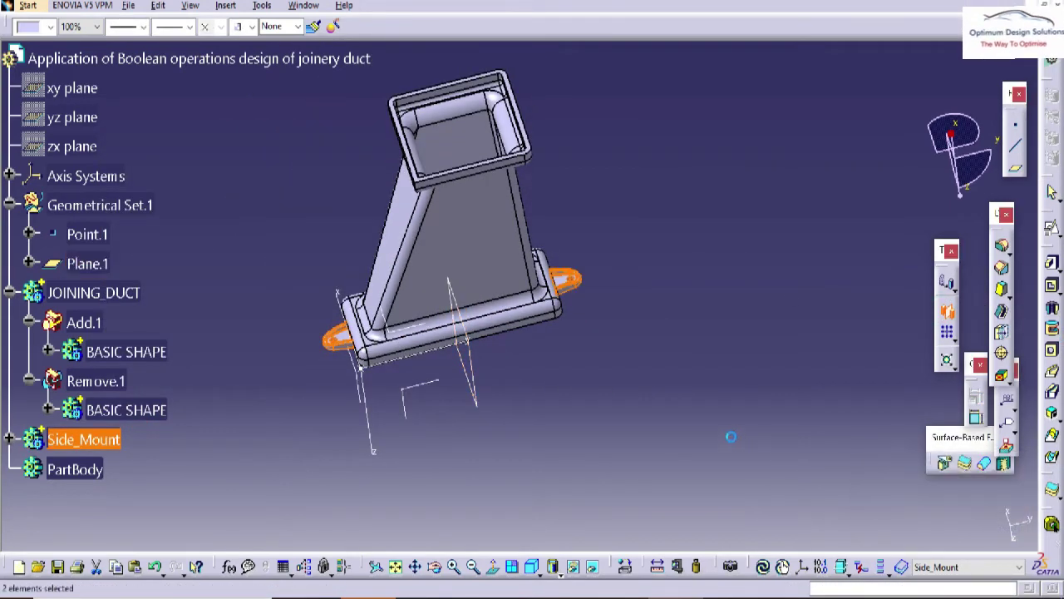
Add the Side_Mount body to JOINING_DUCT with a Boolean Add operation
{"action": "right_click", "coordinate": [106, 439]}
{"action": "mouse_move", "coordinate": [179, 428]}
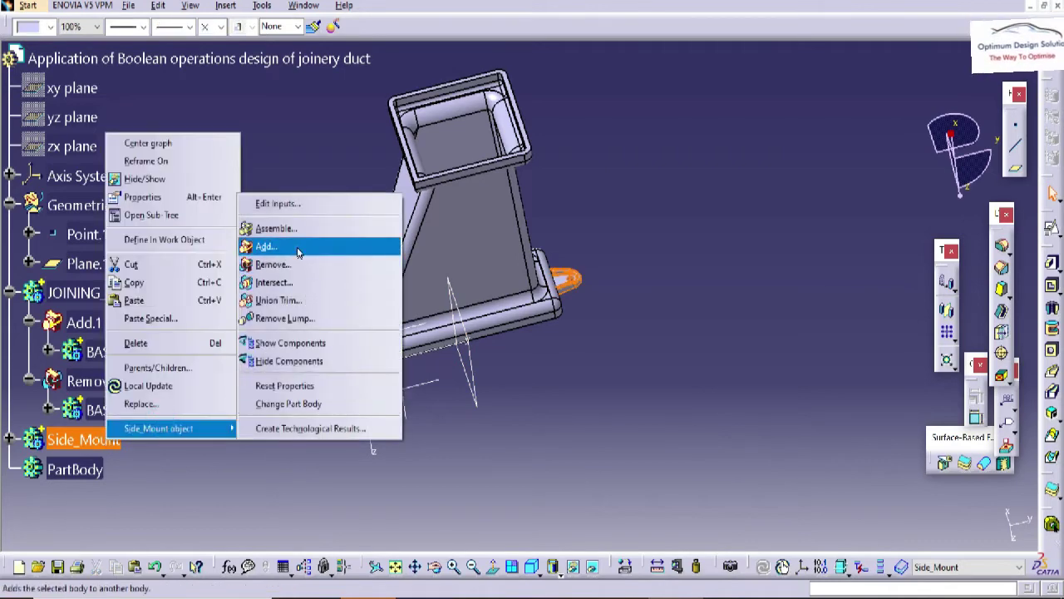
{"action": "left_click", "coordinate": [300, 242]}
{"action": "left_click", "coordinate": [92, 292]}
{"action": "key", "text": "Return"}
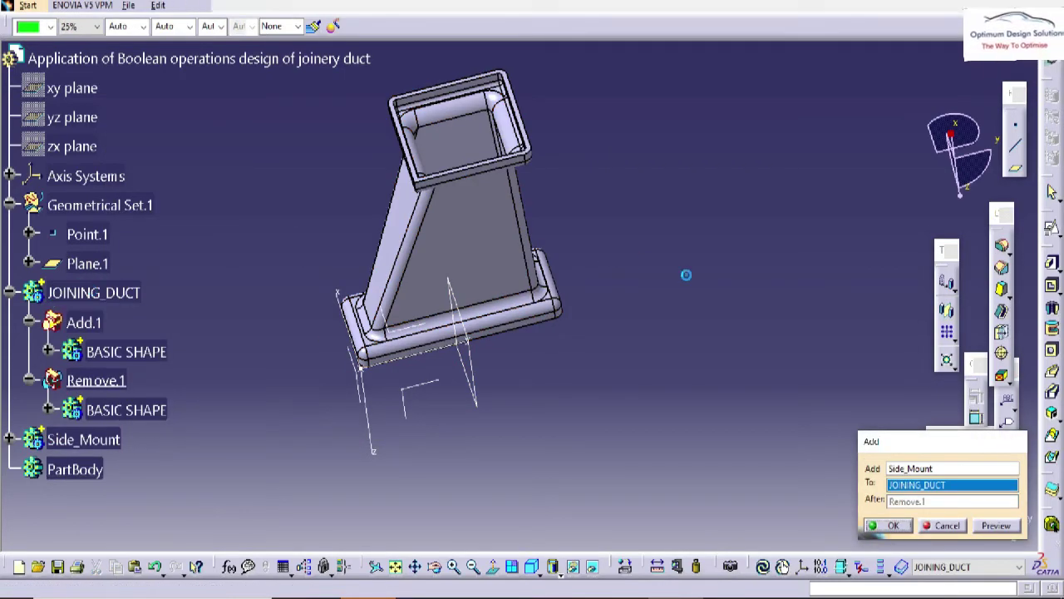
Fillet the junction edges between both side mounts and the duct base with a 0.5 mm radius
{"action": "middle_click_drag", "start_coordinate": [713, 223], "coordinate": [563, 473]}
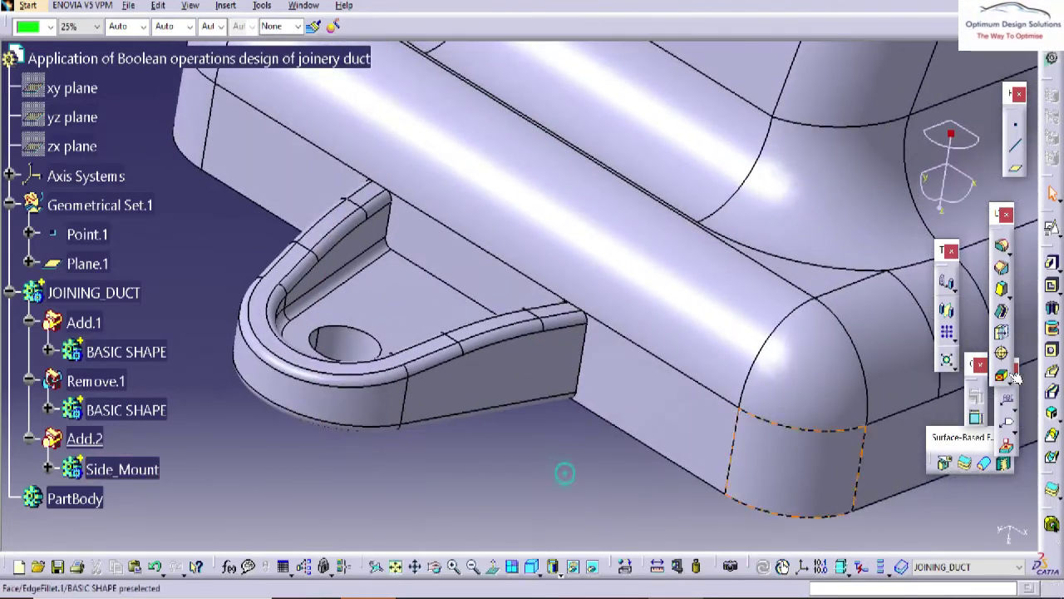
{"action": "left_click", "coordinate": [584, 352]}
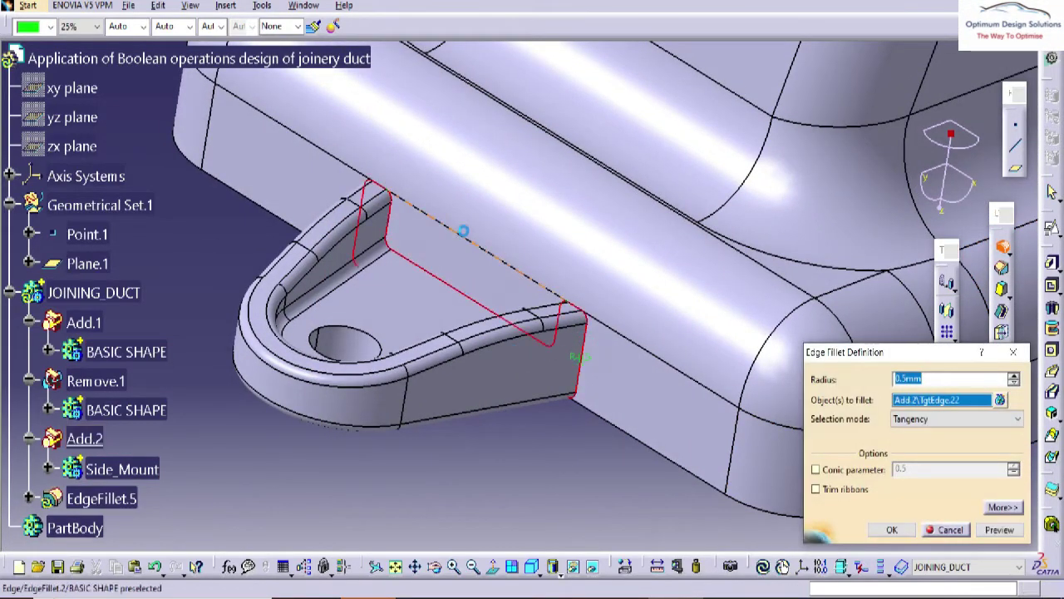
{"action": "middle_click_drag", "start_coordinate": [463, 232], "coordinate": [691, 292]}
{"action": "left_click", "coordinate": [678, 282]}
{"action": "left_click", "coordinate": [678, 282]}
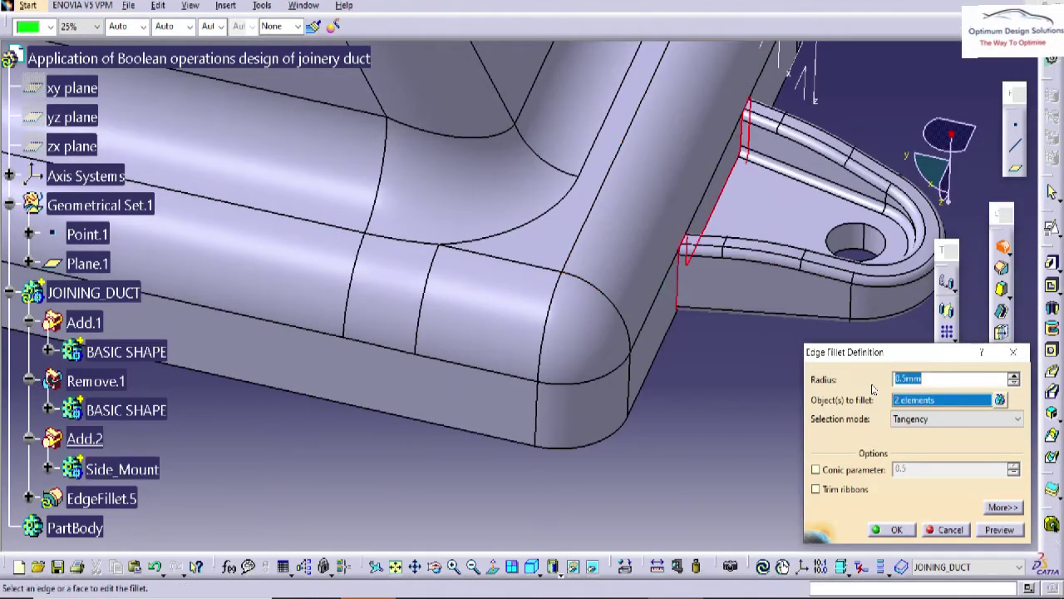
{"action": "left_click", "coordinate": [896, 529]}
Add the missed vertical corner edge of the upper flange to the existing 5 mm edge fillet in BASIC SHAPE
{"action": "middle_click_drag", "start_coordinate": [693, 385], "coordinate": [537, 228]}
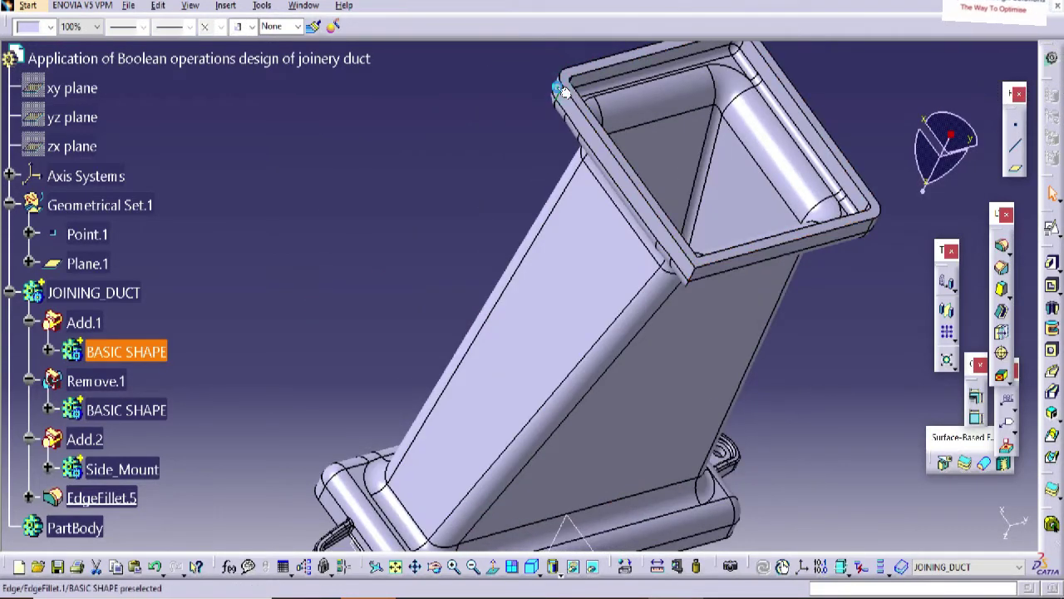
{"action": "left_click", "coordinate": [679, 278]}
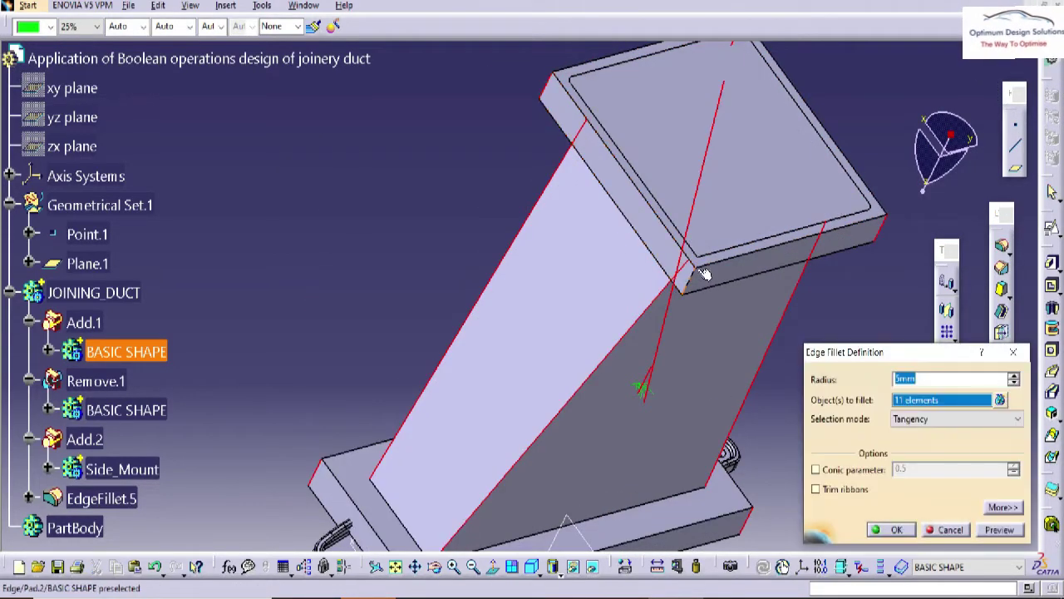
{"action": "left_click", "coordinate": [697, 280]}
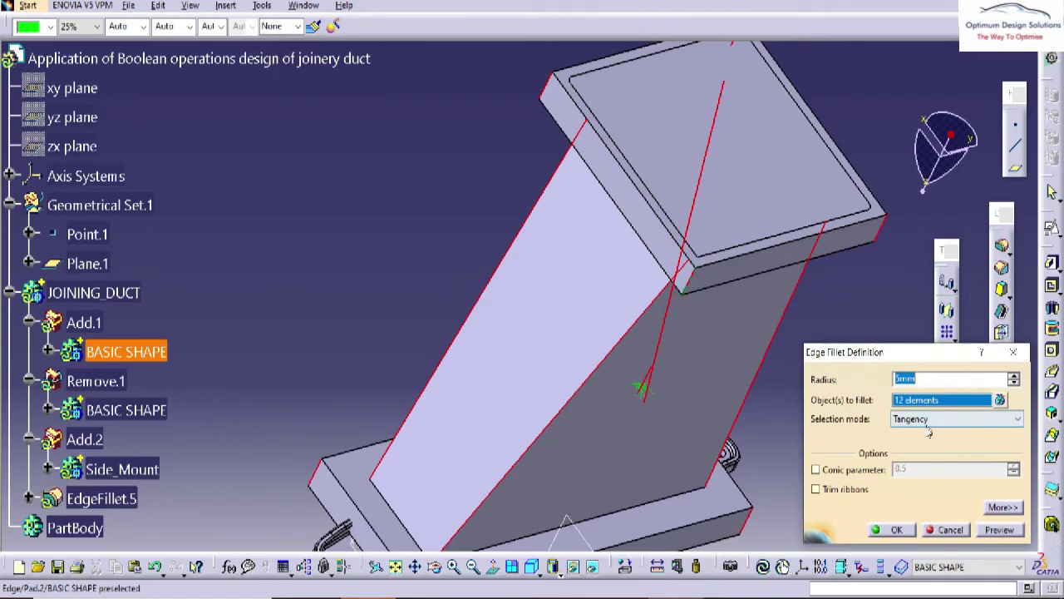
{"action": "left_click", "coordinate": [896, 530]}
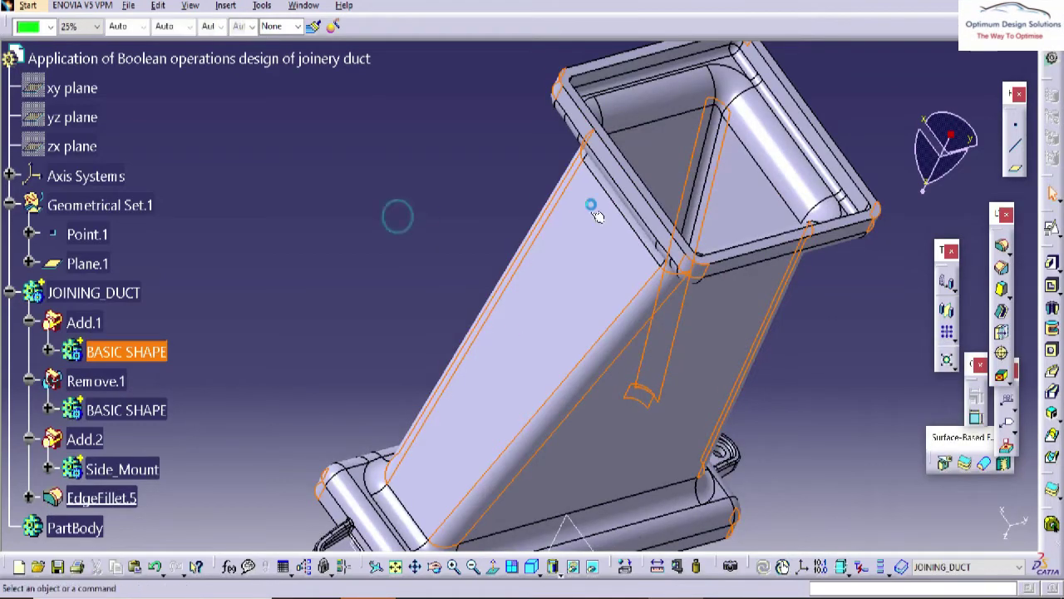
Switch to PowerPoint and, on slide 2, shrink the side-mount sketch image, move it aside and bring the other sketch image to the middle
{"action": "middle_click_drag", "start_coordinate": [397, 217], "coordinate": [503, 411]}
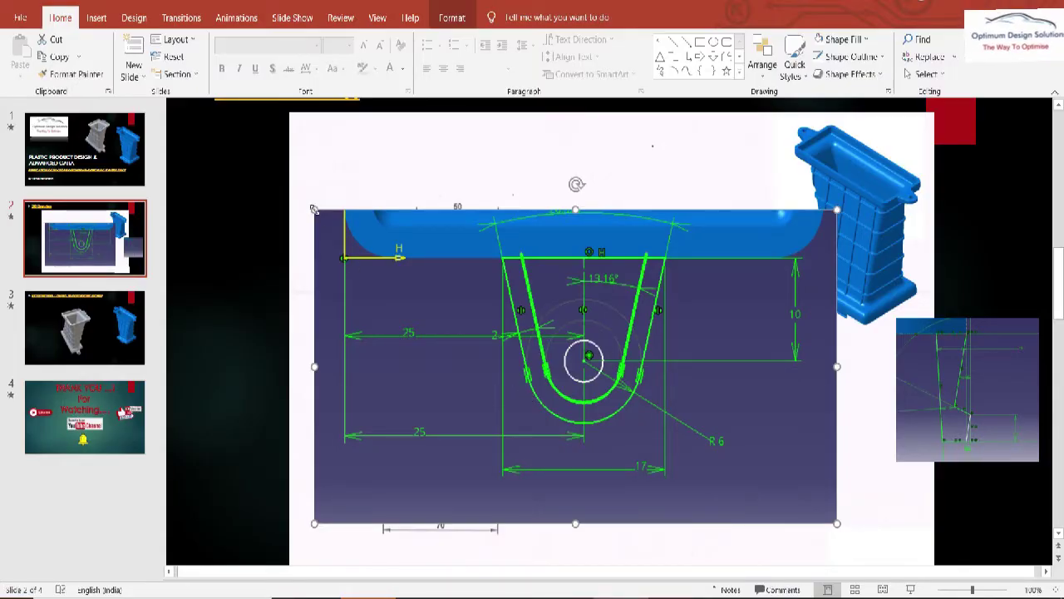
{"action": "mouse_move", "coordinate": [314, 209]}
{"action": "left_mouse_down"}
{"action": "mouse_move", "coordinate": [622, 416]}
{"action": "mouse_move", "coordinate": [633, 413]}
{"action": "left_mouse_up"}
{"action": "left_click_drag", "start_coordinate": [673, 461], "coordinate": [844, 512]}
{"action": "mouse_move", "coordinate": [932, 384]}
{"action": "left_mouse_down"}
{"action": "mouse_move", "coordinate": [542, 261]}
{"action": "mouse_move", "coordinate": [479, 277]}
{"action": "left_mouse_up"}
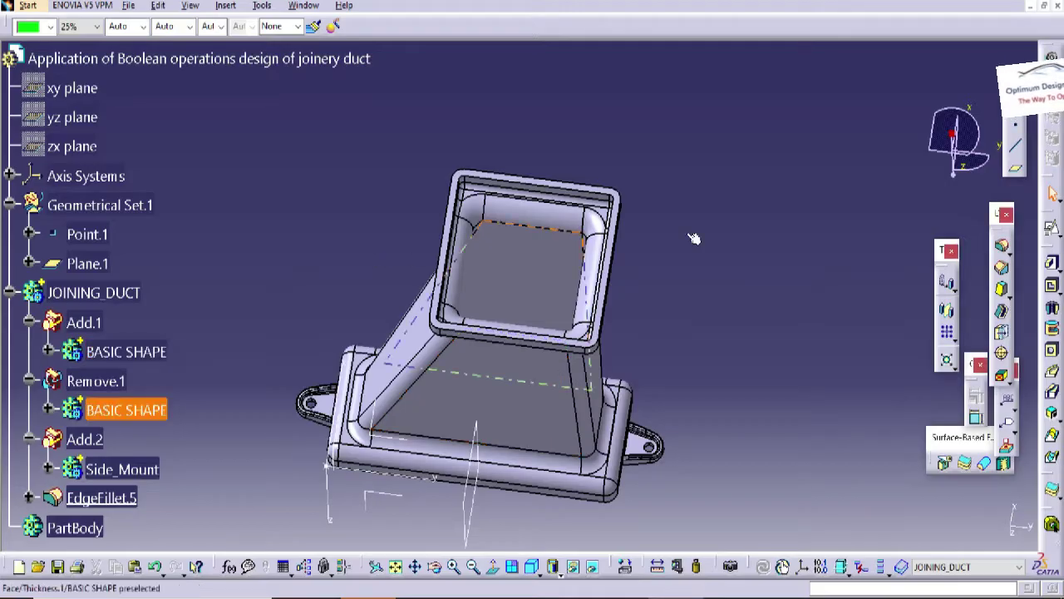
Switch back to CATIA and measure the distance between two opposite side faces of the upper flange
{"action": "left_click", "coordinate": [125, 351]}
{"action": "middle_click_drag", "start_coordinate": [449, 283], "coordinate": [568, 349]}
{"action": "left_click", "coordinate": [709, 322]}
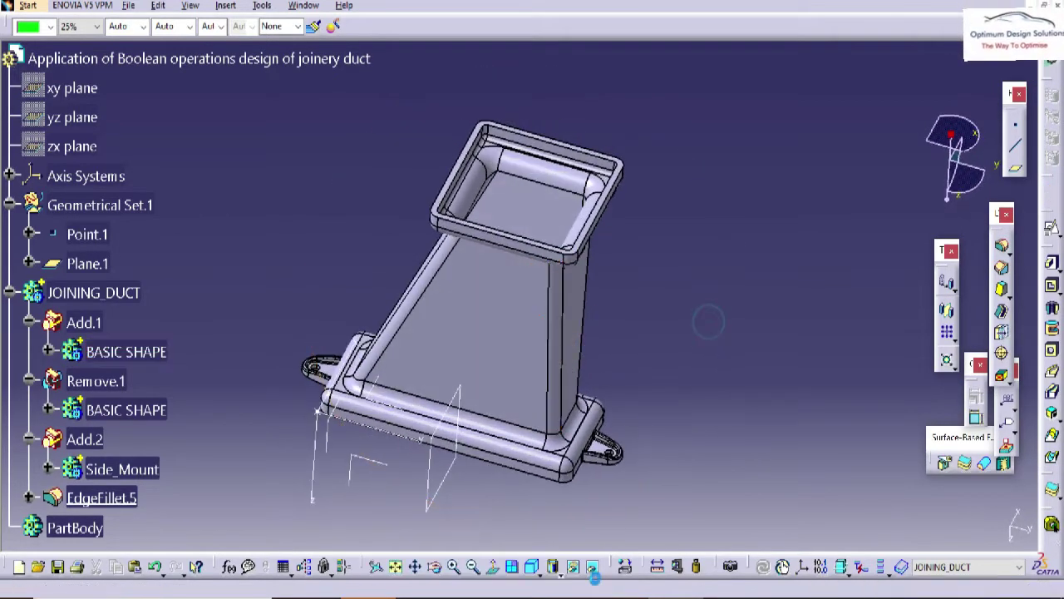
{"action": "left_click", "coordinate": [656, 567]}
{"action": "middle_click_drag", "start_coordinate": [627, 366], "coordinate": [544, 170]}
{"action": "left_click", "coordinate": [381, 246]}
{"action": "middle_click_drag", "start_coordinate": [627, 251], "coordinate": [199, 292]}
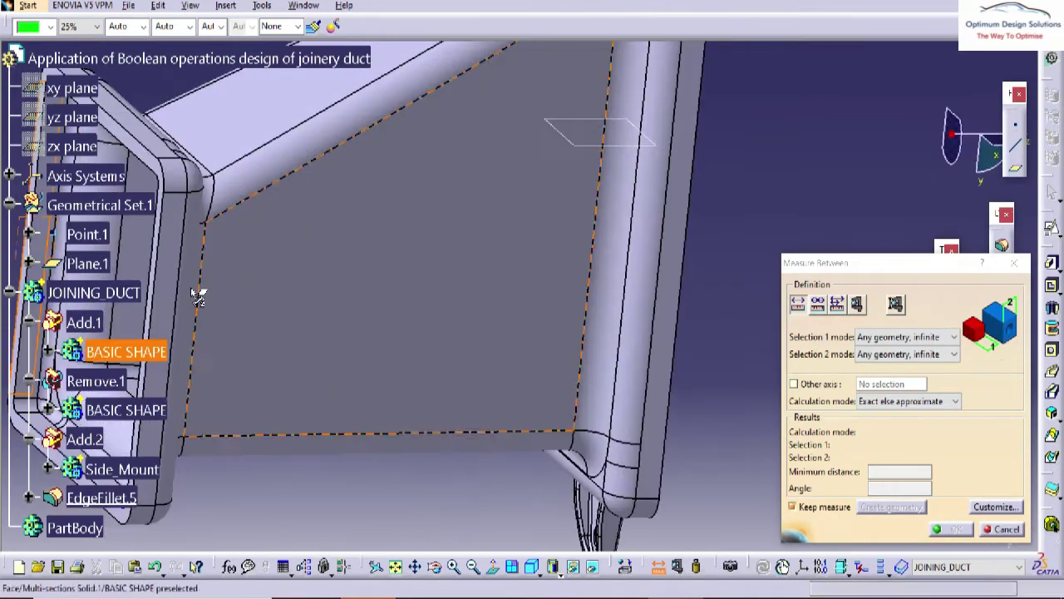
{"action": "left_click", "coordinate": [349, 302]}
{"action": "left_click", "coordinate": [882, 471]}
{"action": "key", "text": "Escape"}
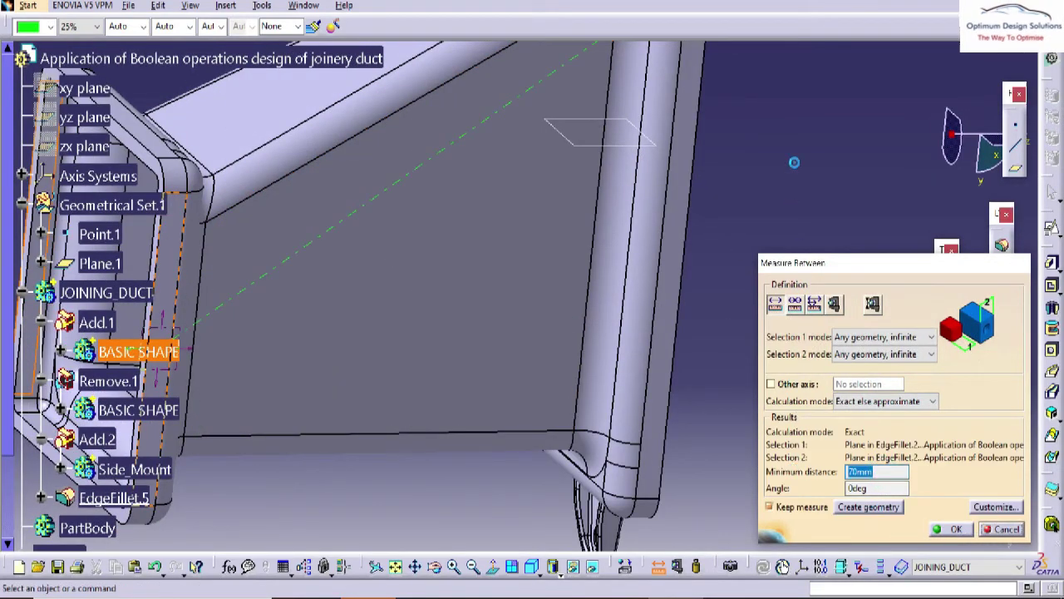
Create a reference plane offset inward from the upper flange's outer side face
{"action": "middle_click_drag", "start_coordinate": [432, 208], "coordinate": [525, 300]}
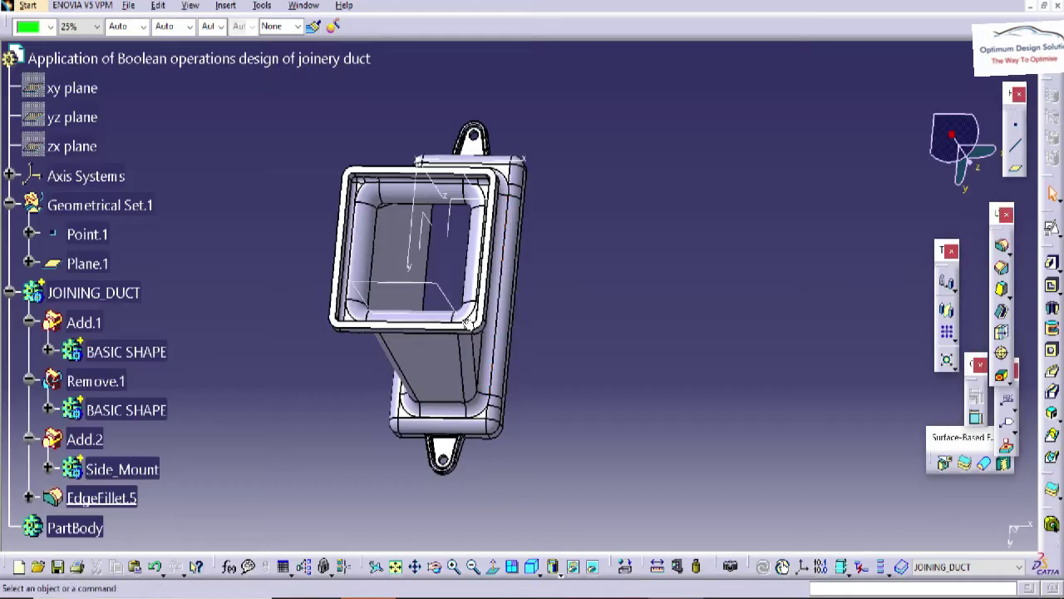
{"action": "middle_click_drag", "start_coordinate": [524, 391], "coordinate": [579, 364]}
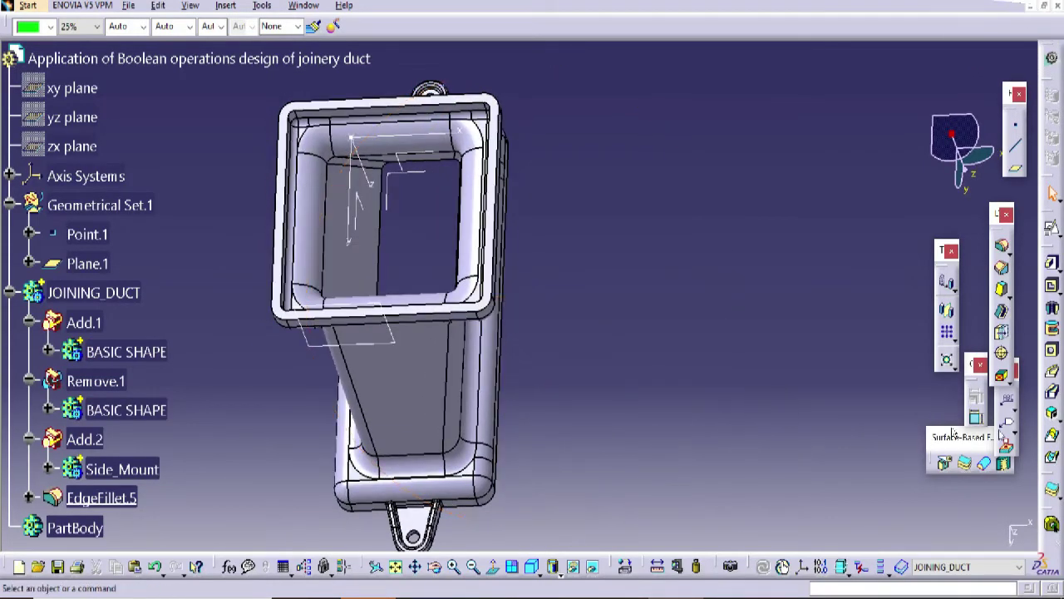
{"action": "left_click", "coordinate": [1015, 168]}
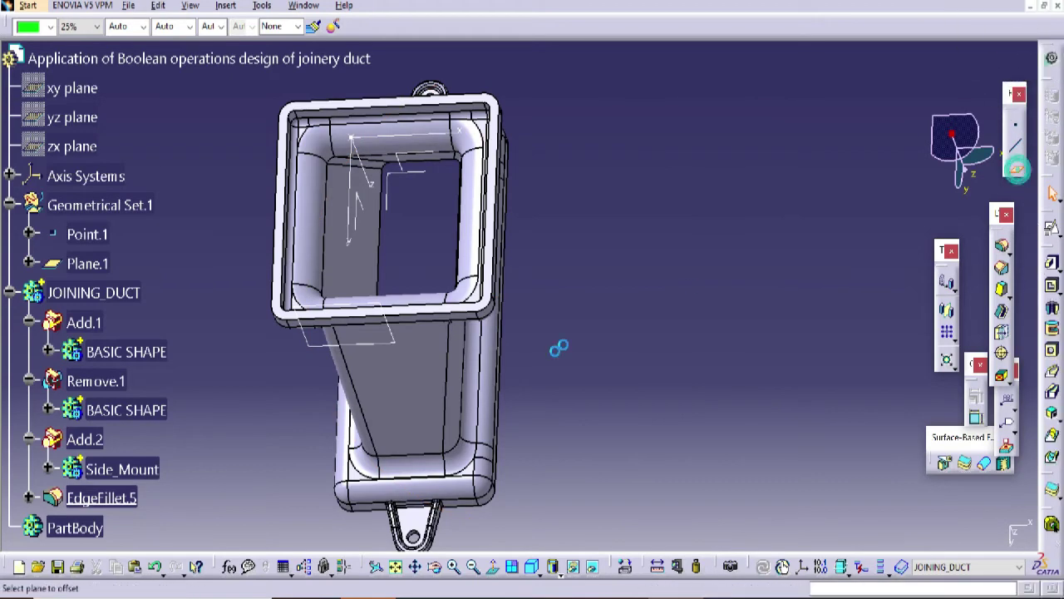
{"action": "middle_click_drag", "start_coordinate": [523, 305], "coordinate": [359, 224]}
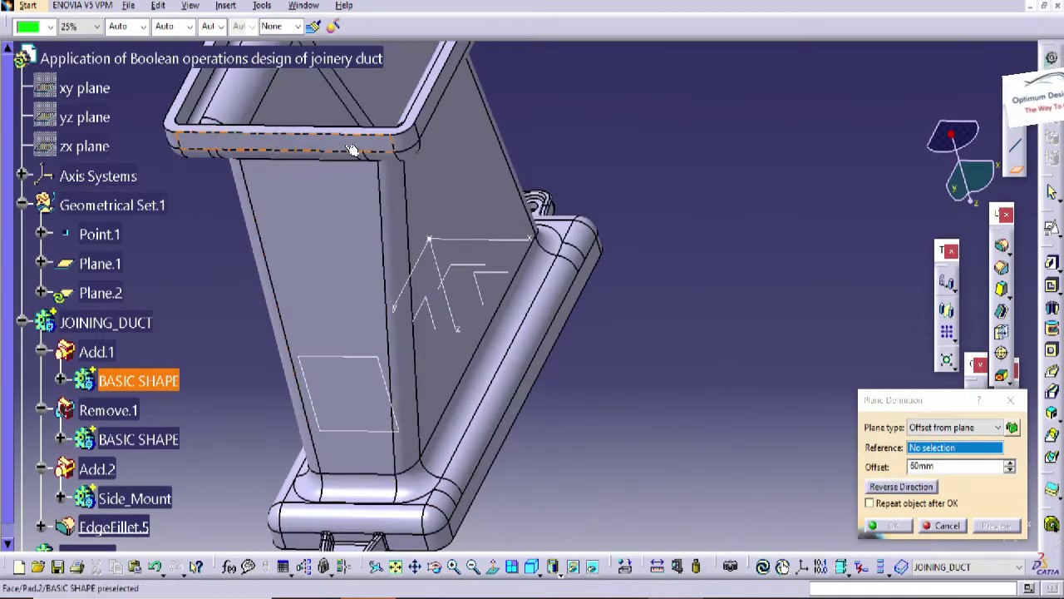
{"action": "left_click", "coordinate": [356, 148]}
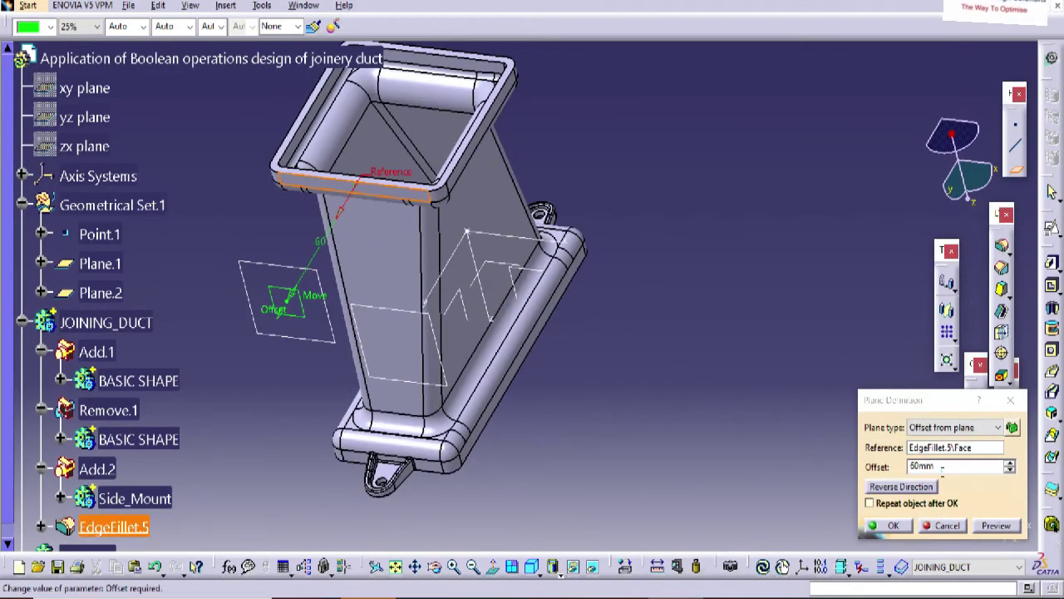
{"action": "left_click", "coordinate": [942, 467]}
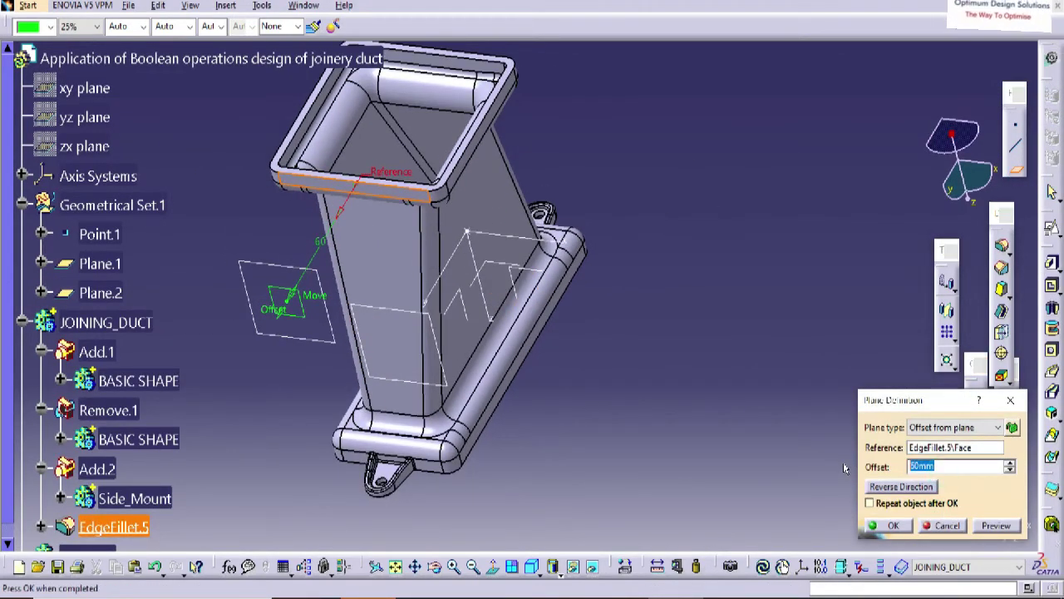
{"action": "left_click", "coordinate": [887, 525]}
Insert a new body in the part and rename it SNAP
{"action": "left_click", "coordinate": [1052, 230]}
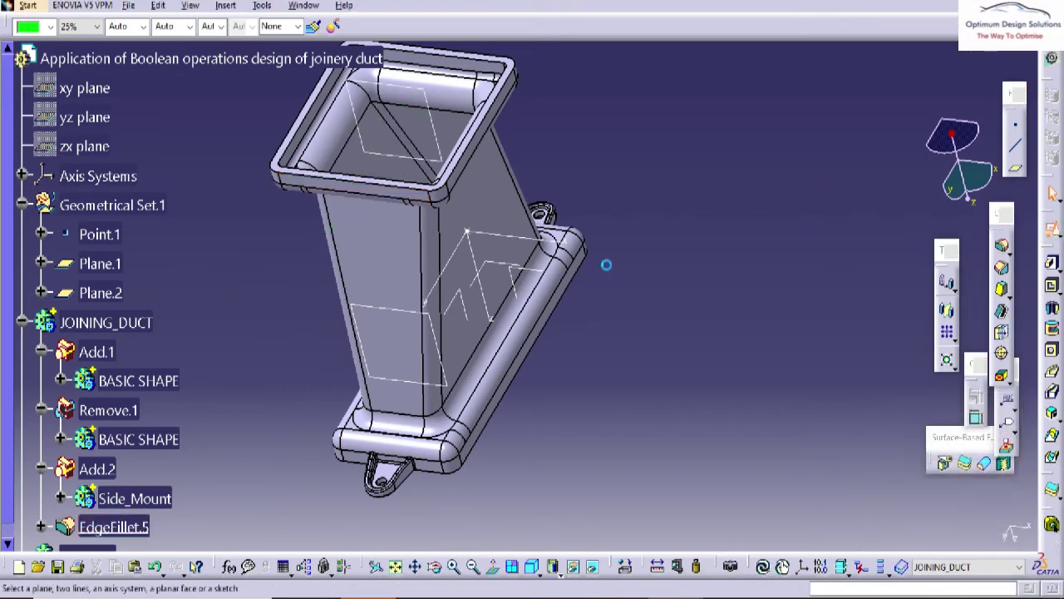
{"action": "key", "text": "Escape"}
{"action": "scroll", "coordinate": [193, 359], "scroll_direction": "down", "scroll_amount": 3}
{"action": "scroll", "coordinate": [193, 363], "scroll_direction": "up", "scroll_amount": 3}
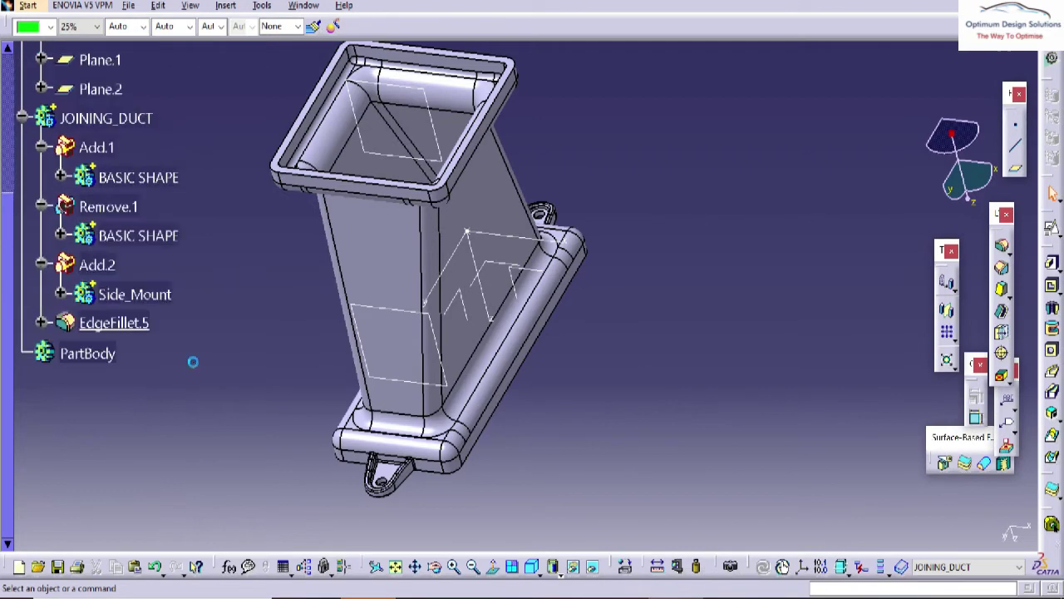
{"action": "key", "text": "alt+i"}
{"action": "key", "text": "b"}
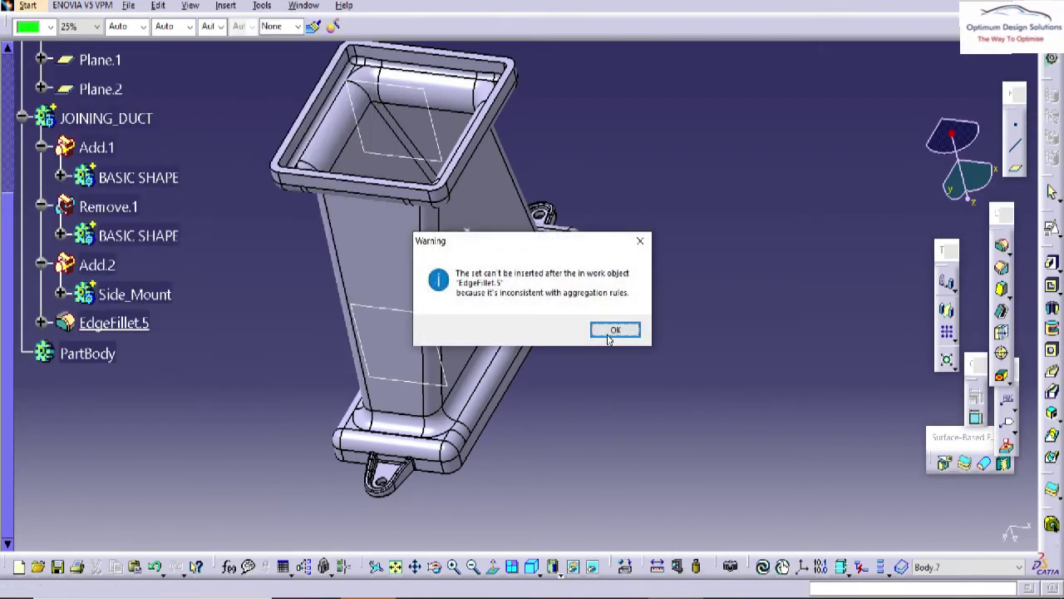
{"action": "left_click", "coordinate": [609, 335]}
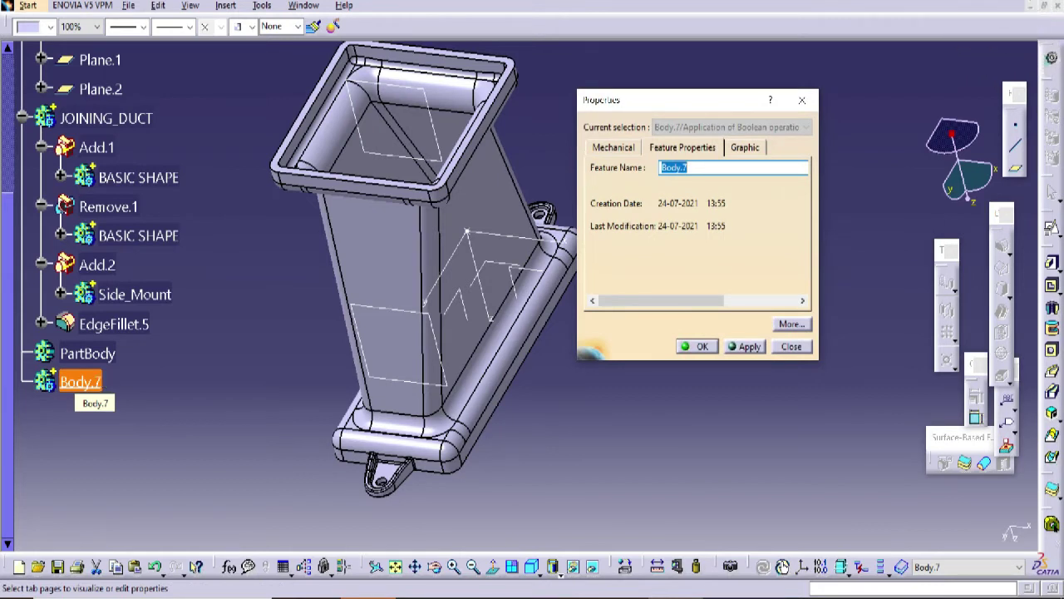
{"action": "left_click", "coordinate": [697, 346]}
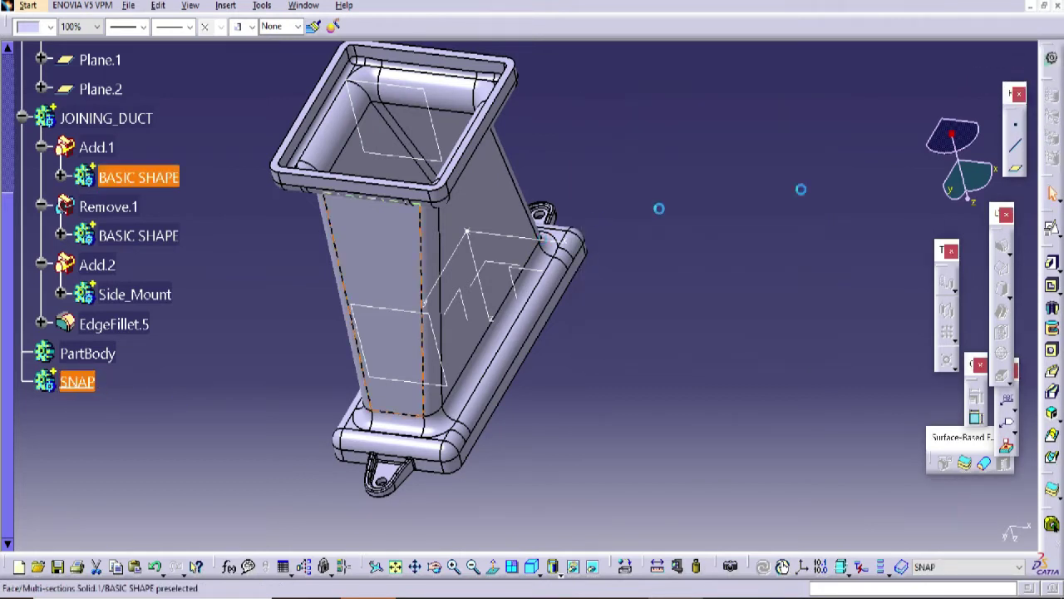
Create a positioned sketch in SNAP on Plane.2, with its origin projected from Point.1 and the V direction reversed
{"action": "left_click", "coordinate": [1052, 234]}
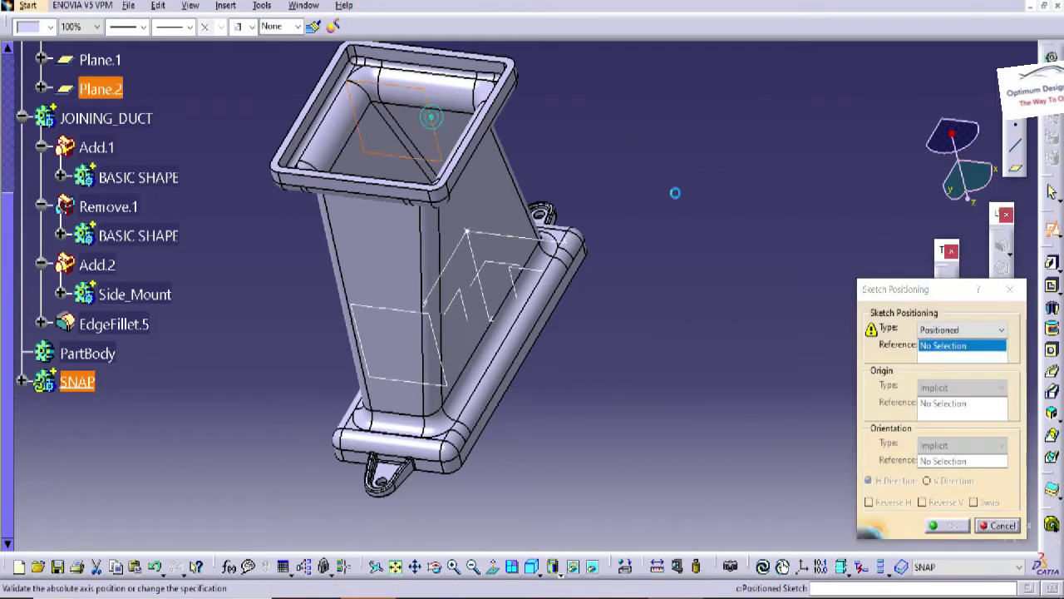
{"action": "left_click", "coordinate": [426, 113]}
{"action": "left_click", "coordinate": [945, 386]}
{"action": "left_click", "coordinate": [946, 428]}
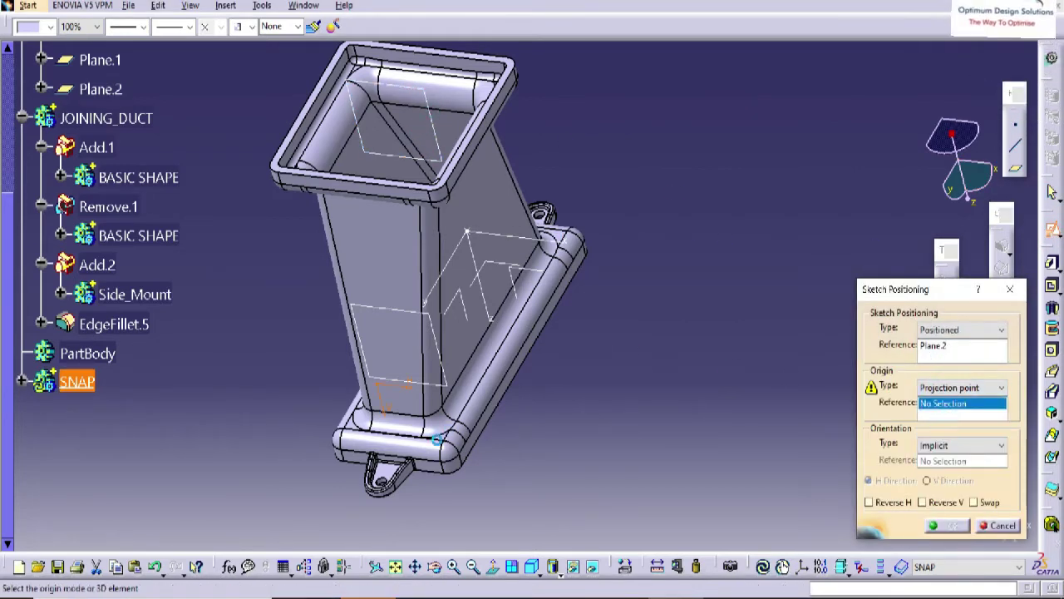
{"action": "left_click", "coordinate": [466, 231]}
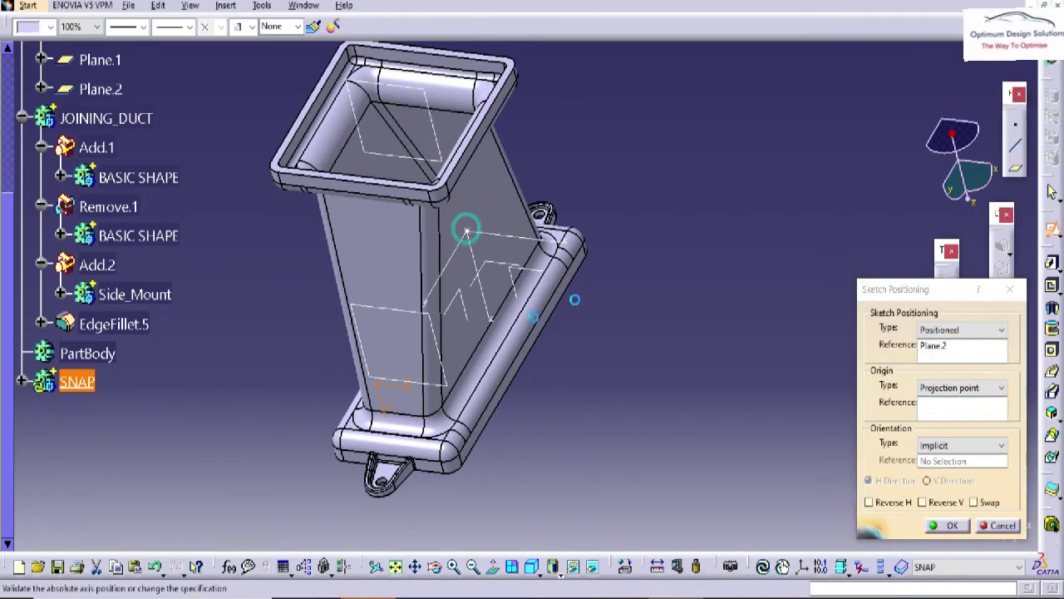
{"action": "left_click", "coordinate": [881, 507]}
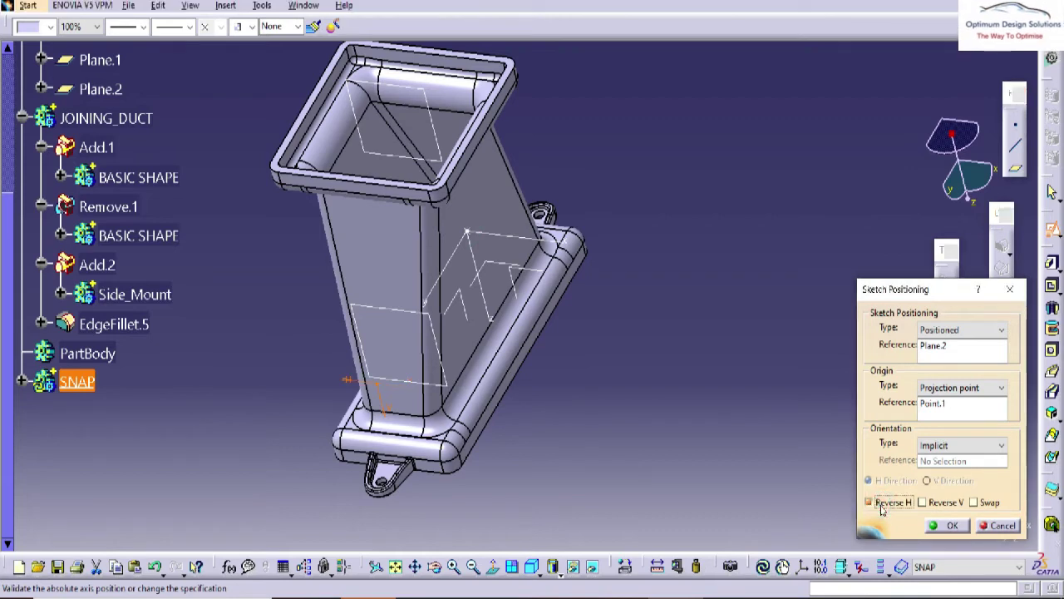
{"action": "left_click", "coordinate": [938, 527]}
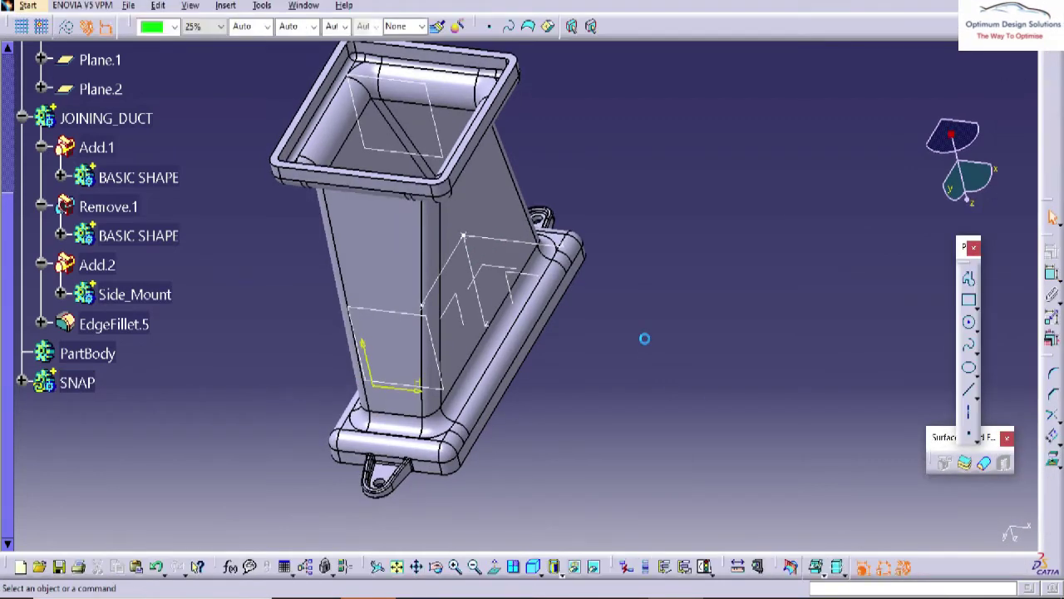
Project the upper flange's horizontal top edge and vertical outer edge at the corner into the sketch, and convert them to construction geometry
{"action": "mouse_move", "coordinate": [610, 296]}
{"action": "middle_mouse_down"}
{"action": "mouse_move", "coordinate": [596, 344]}
{"action": "mouse_move", "coordinate": [597, 296]}
{"action": "mouse_move", "coordinate": [594, 324]}
{"action": "mouse_move", "coordinate": [487, 202]}
{"action": "mouse_move", "coordinate": [511, 311]}
{"action": "mouse_move", "coordinate": [402, 594]}
{"action": "middle_mouse_up"}
{"action": "left_click", "coordinate": [494, 566]}
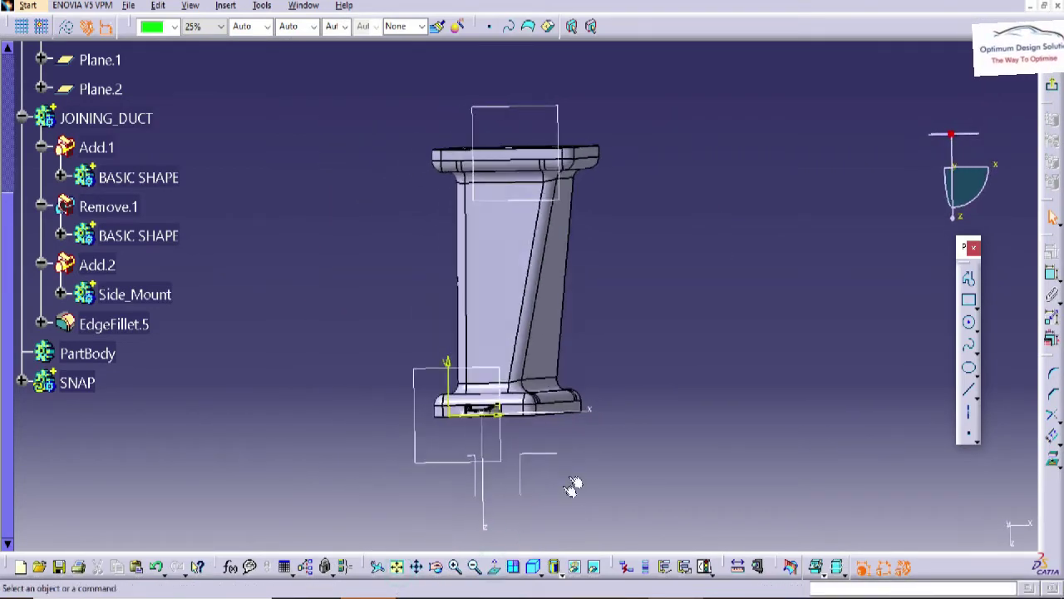
{"action": "middle_click_drag", "start_coordinate": [651, 241], "coordinate": [672, 228]}
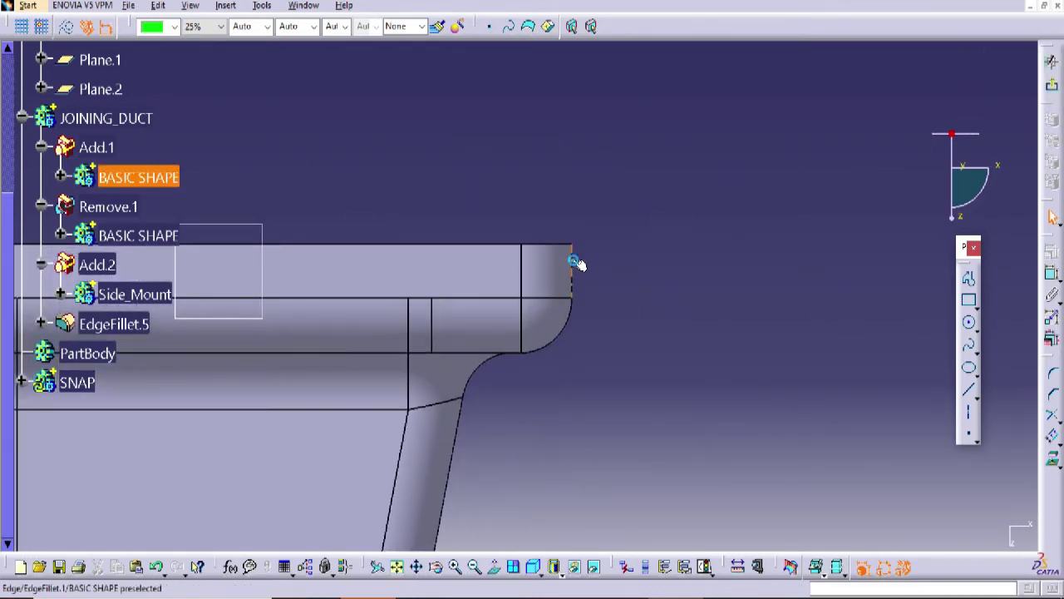
{"action": "left_click", "coordinate": [1060, 465]}
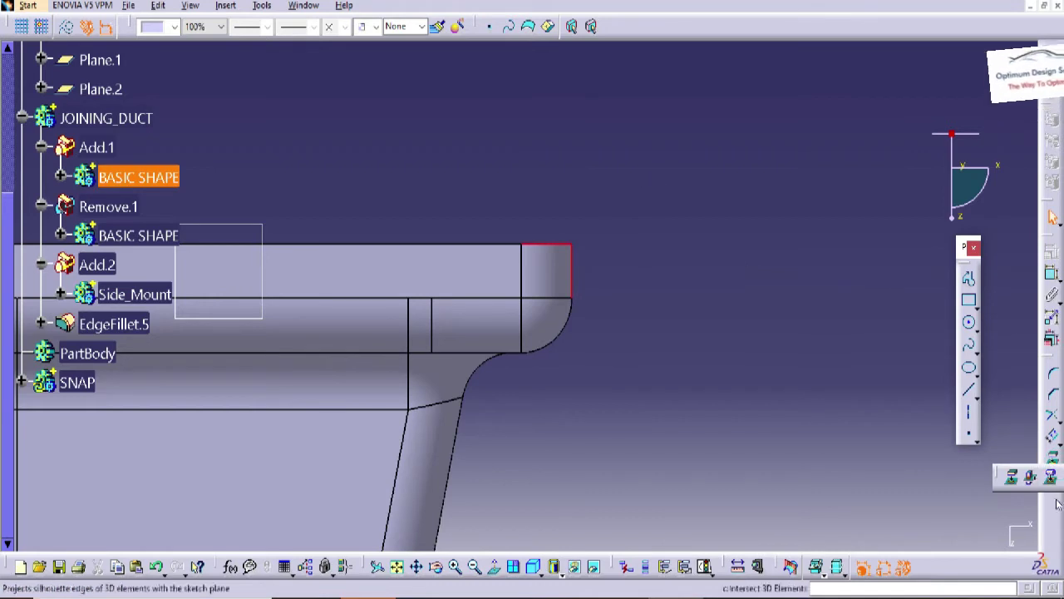
{"action": "left_click", "coordinate": [1008, 474]}
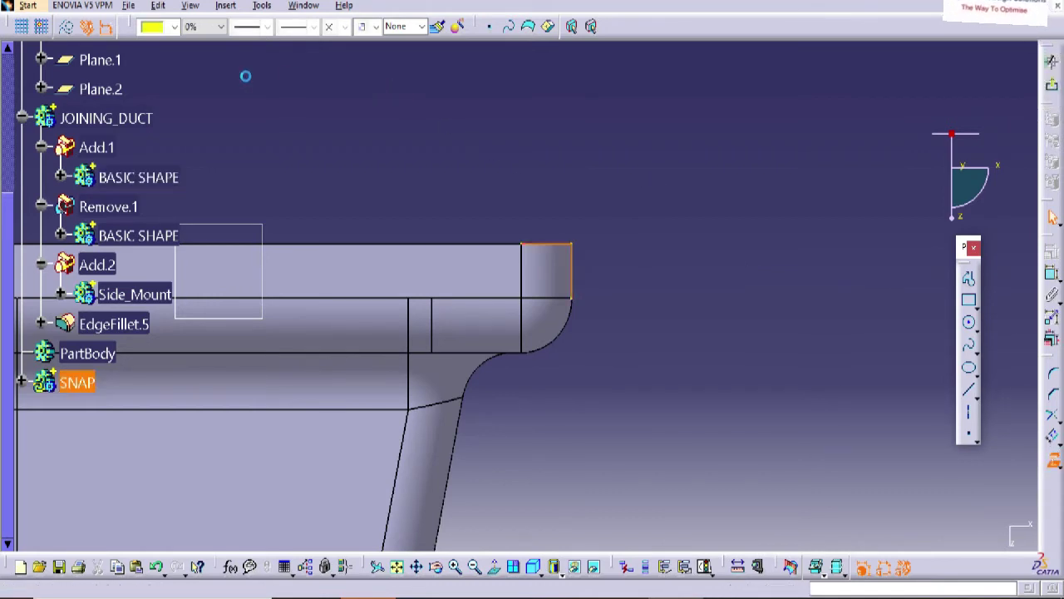
{"action": "left_click", "coordinate": [67, 28]}
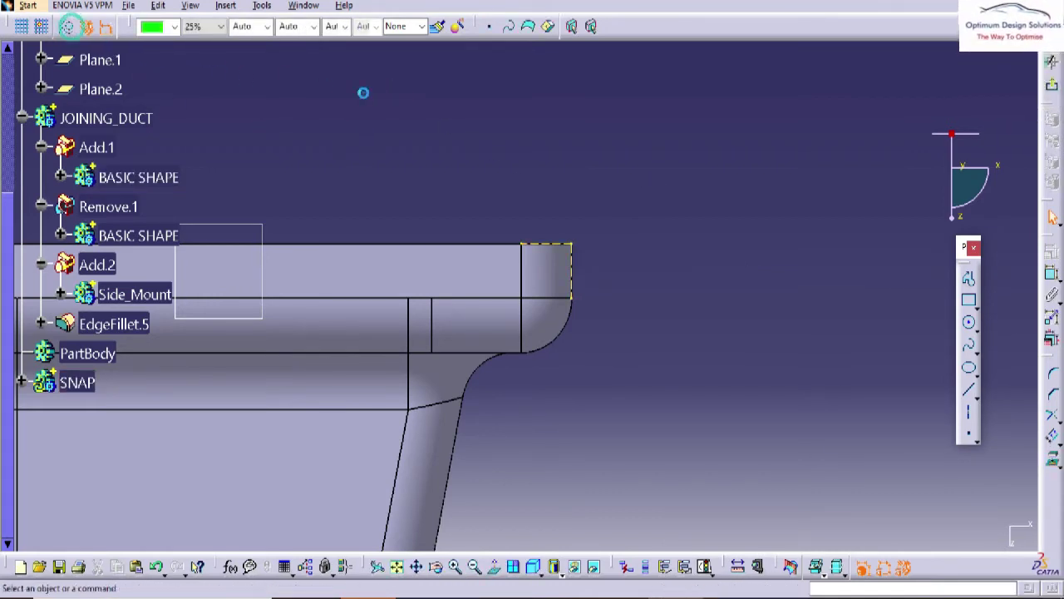
Sketch a closed, inward-leaning snap profile about 11 mm tall with an outward hook, starting at the flange's upper outer corner
{"action": "mouse_move", "coordinate": [567, 207]}
{"action": "middle_mouse_down"}
{"action": "mouse_move", "coordinate": [567, 249]}
{"action": "mouse_move", "coordinate": [568, 213]}
{"action": "middle_mouse_up"}
{"action": "middle_click_drag", "start_coordinate": [753, 265], "coordinate": [756, 297]}
{"action": "left_click", "coordinate": [969, 278]}
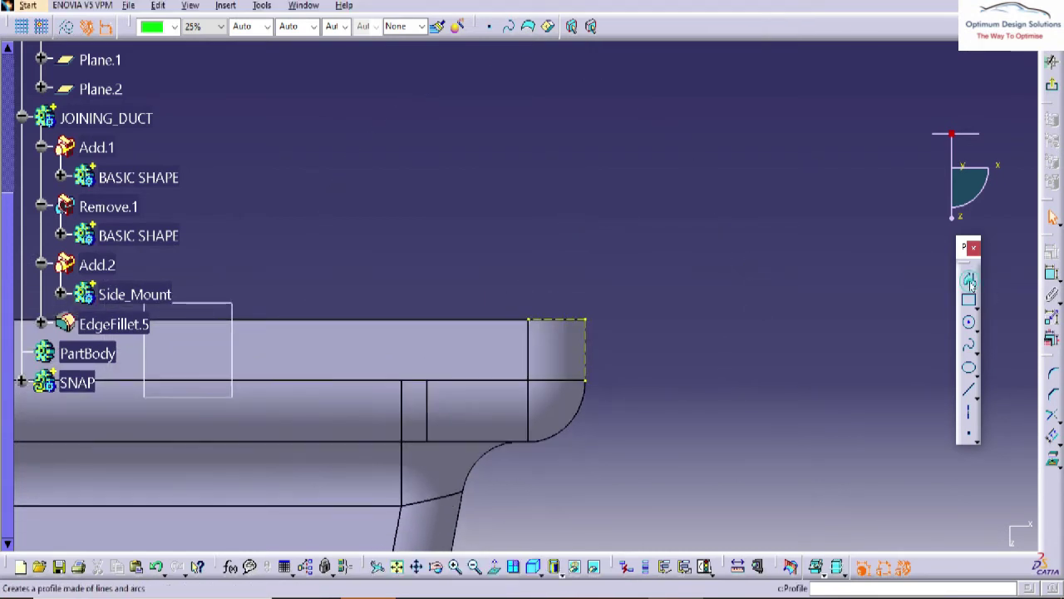
{"action": "left_click", "coordinate": [589, 321]}
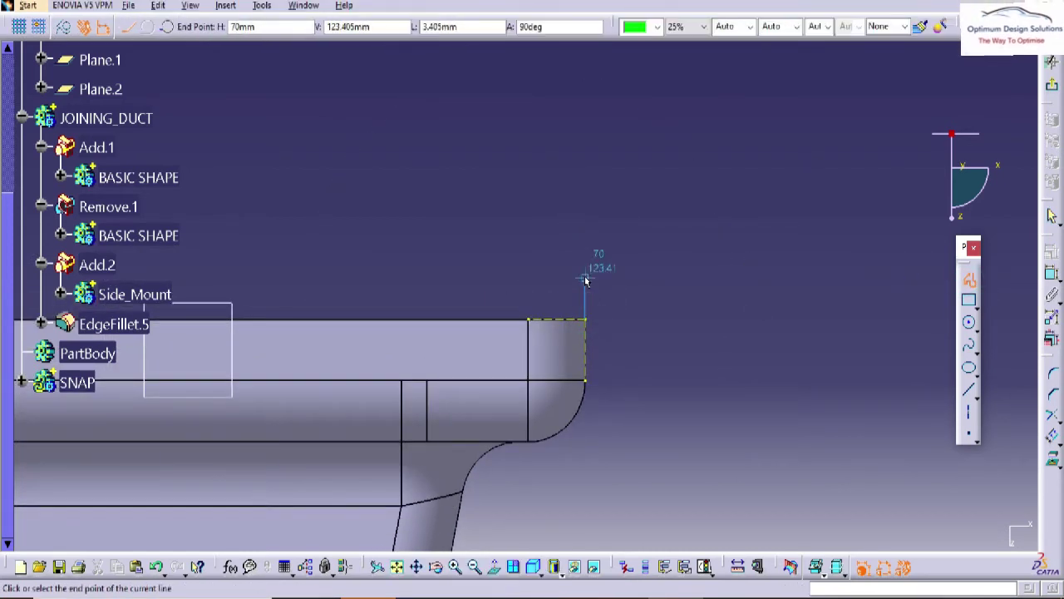
{"action": "left_click", "coordinate": [566, 209]}
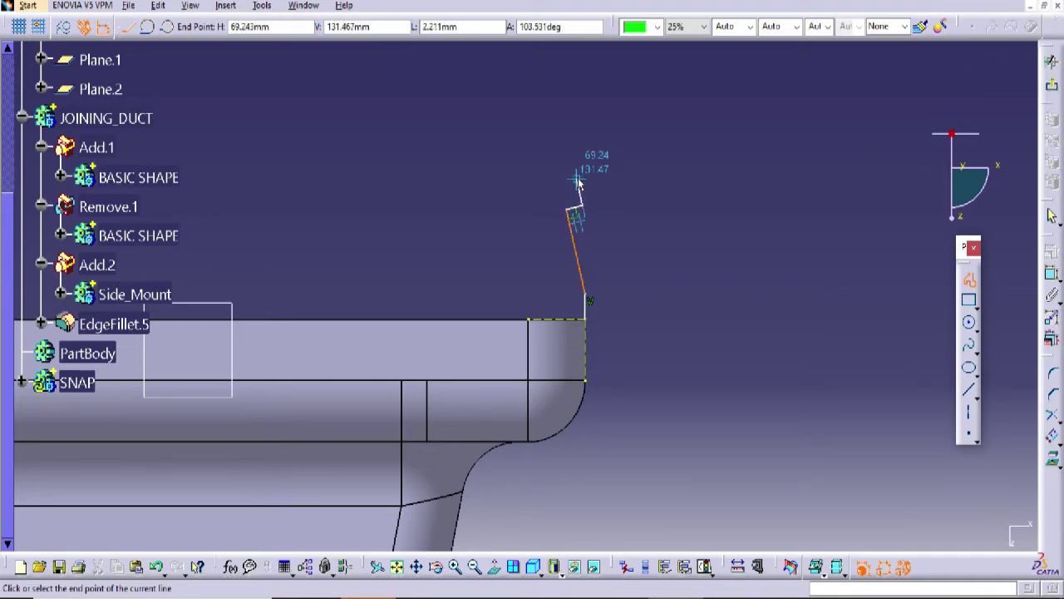
{"action": "mouse_move", "coordinate": [578, 180]}
{"action": "middle_mouse_down", "text": "ctrl"}
{"action": "mouse_move", "coordinate": [589, 131]}
{"action": "mouse_move", "coordinate": [538, 236]}
{"action": "middle_mouse_up", "text": "ctrl"}
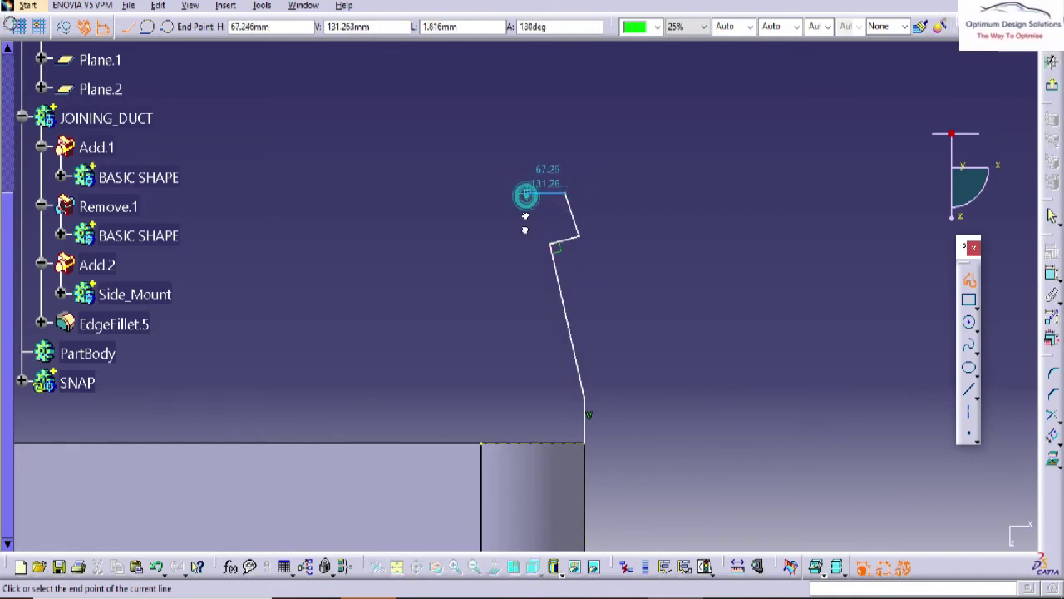
{"action": "left_click", "coordinate": [528, 194]}
{"action": "left_click", "coordinate": [550, 427]}
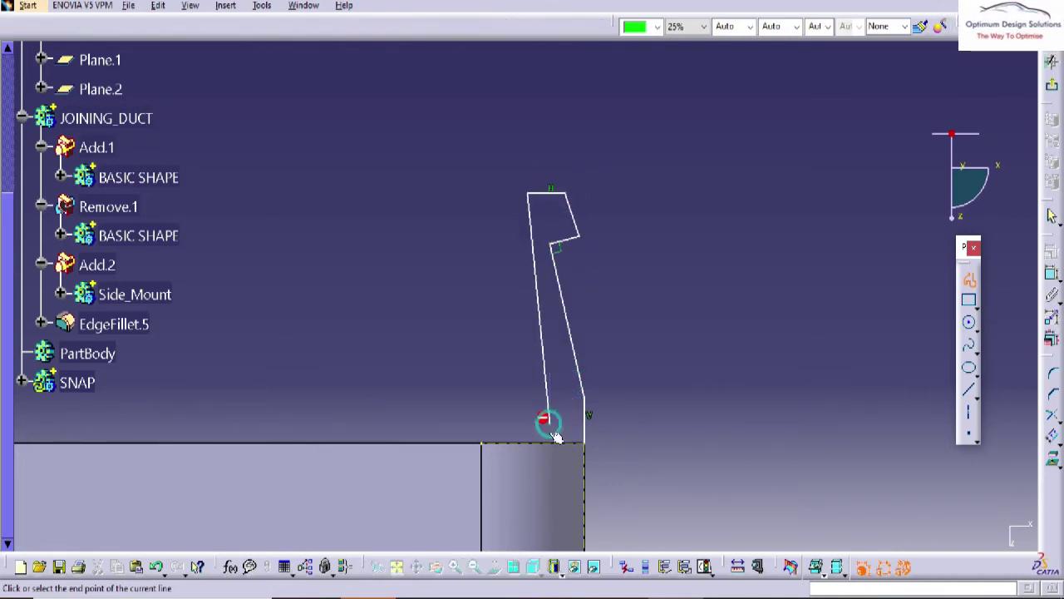
{"action": "left_click", "coordinate": [552, 442]}
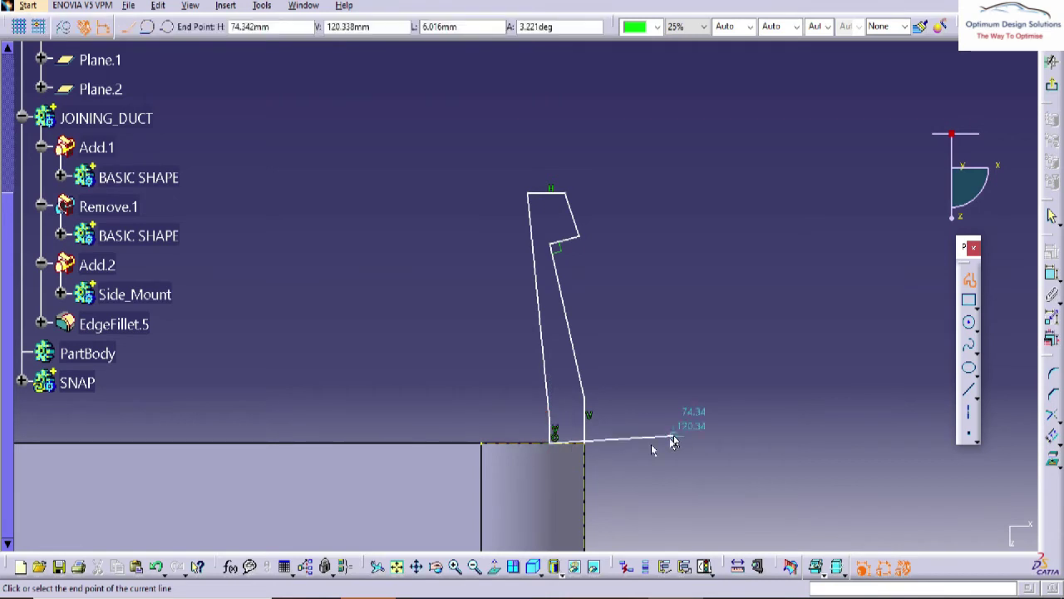
{"action": "left_click", "coordinate": [586, 443]}
{"action": "left_click", "coordinate": [723, 284]}
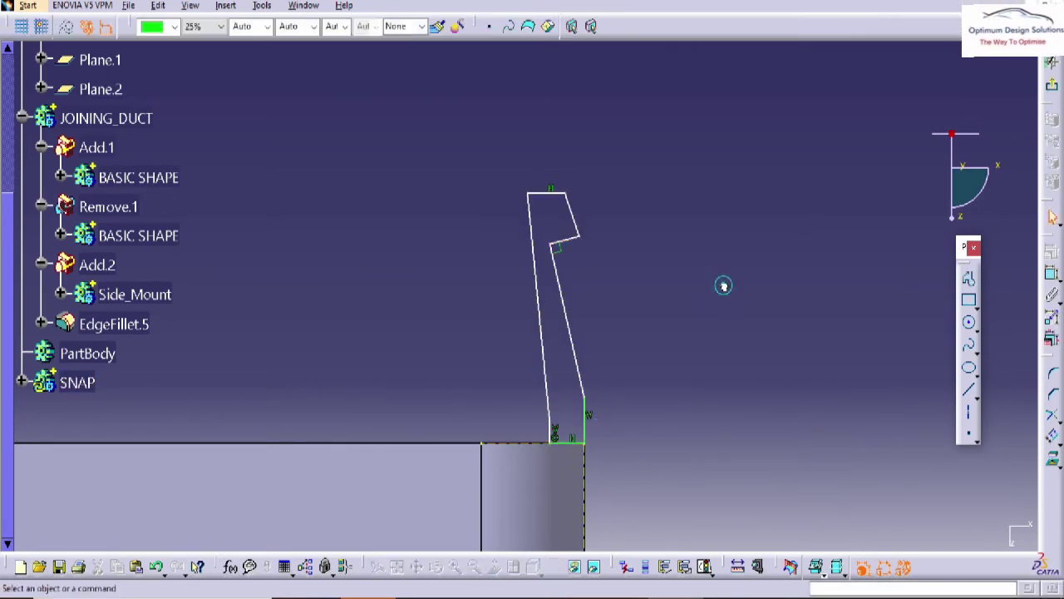
Dimension the snap profile's overall height between its base line and horizontal top line
{"action": "middle_click_drag", "start_coordinate": [723, 285], "coordinate": [713, 214], "text": "ctrl"}
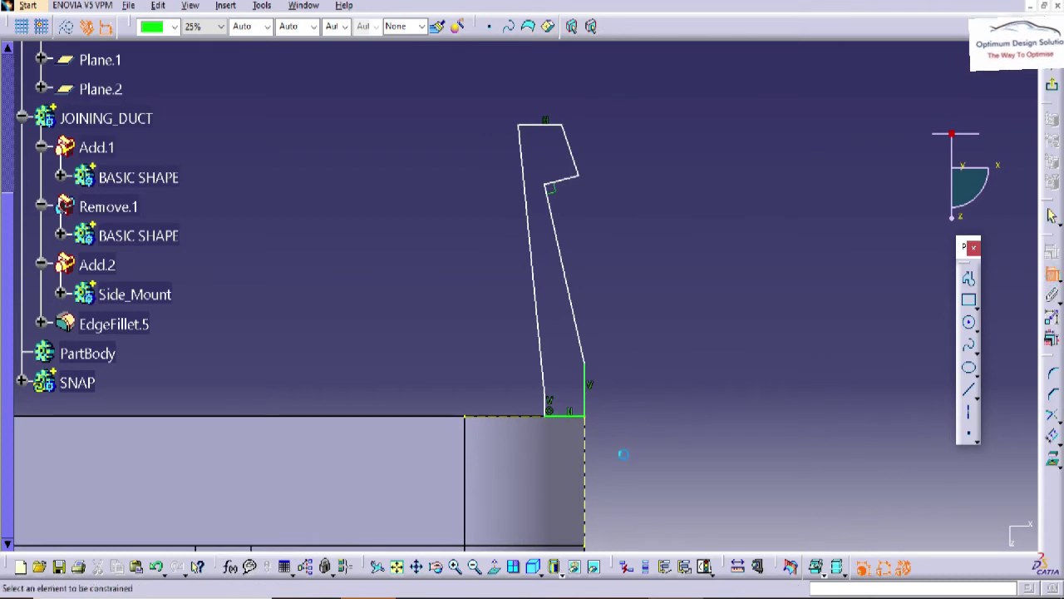
{"action": "left_click", "coordinate": [553, 412]}
{"action": "left_click", "coordinate": [547, 125]}
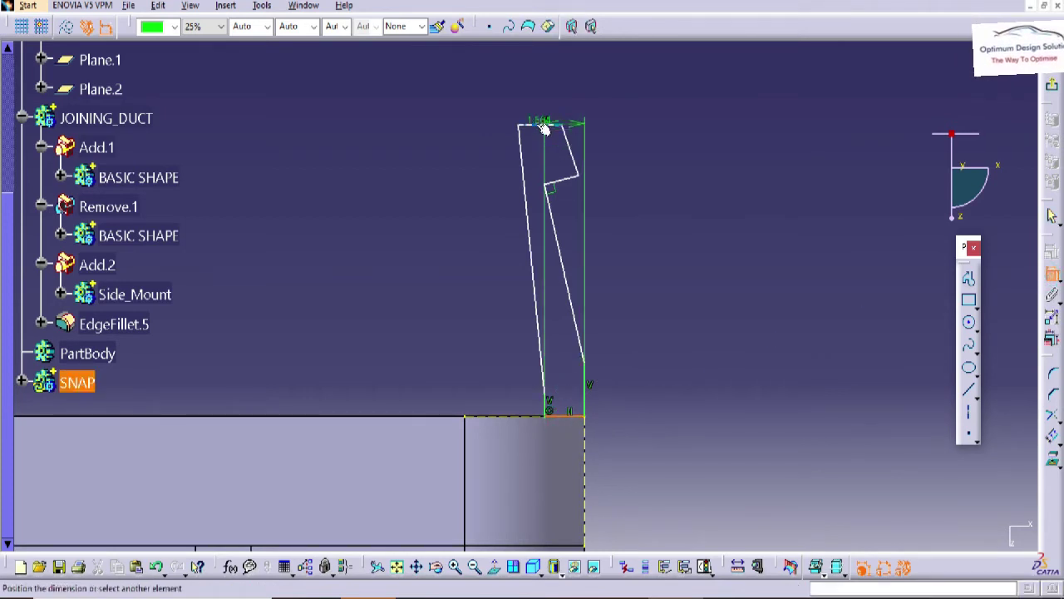
{"action": "left_click", "coordinate": [424, 249]}
{"action": "double_click", "coordinate": [425, 247]}
{"action": "key", "text": "Escape"}
{"action": "key", "text": "Escape"}
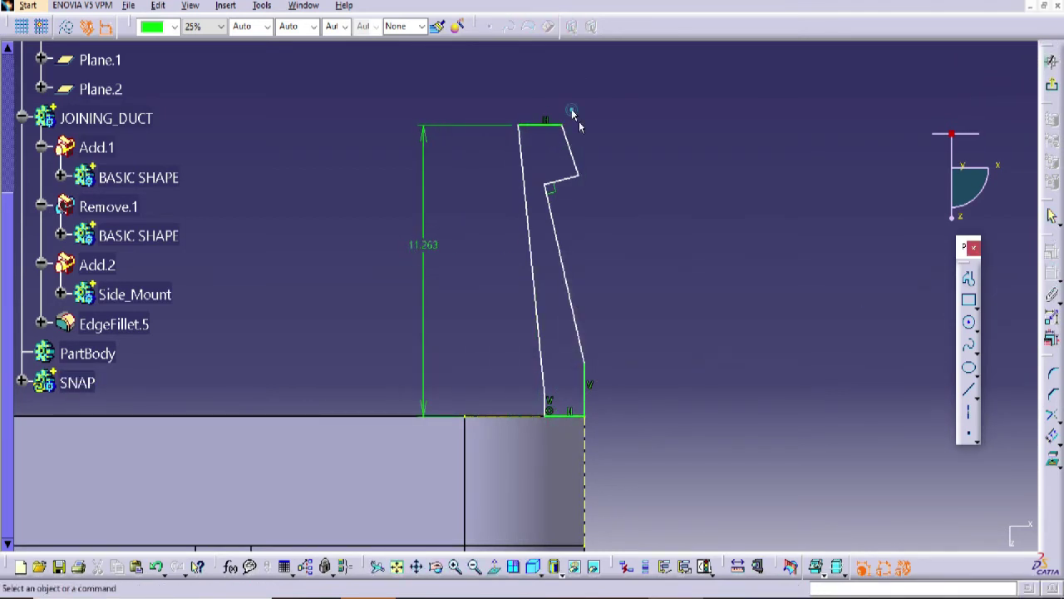
Dimension the outer vertical line at the profile's base and set its length to 2 mm
{"action": "left_click", "coordinate": [1050, 273]}
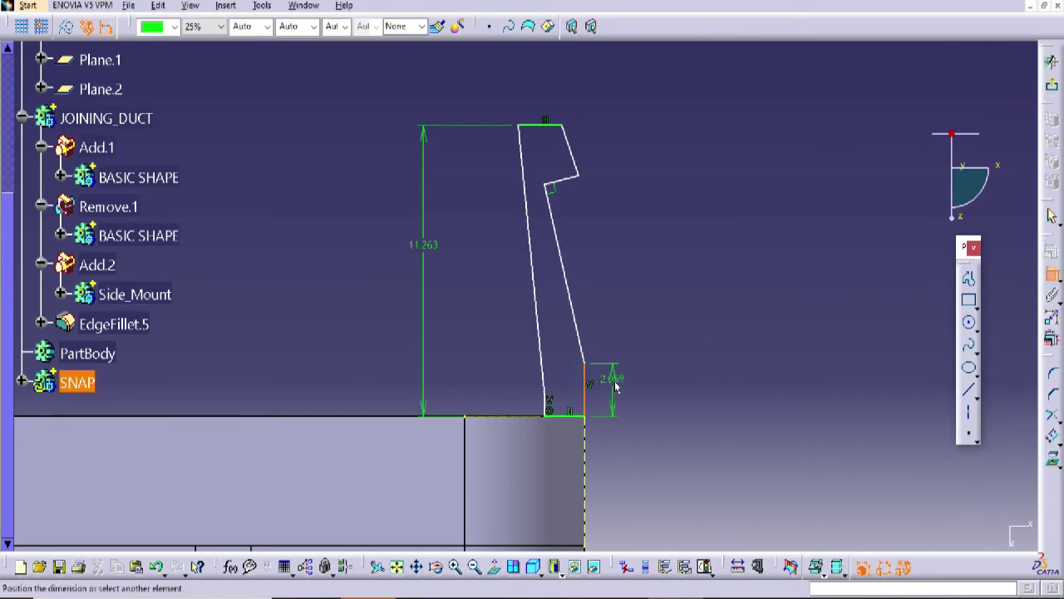
{"action": "left_click", "coordinate": [615, 385]}
{"action": "double_click", "coordinate": [614, 382]}
{"action": "type", "text": "2"}
{"action": "key", "text": "Return"}
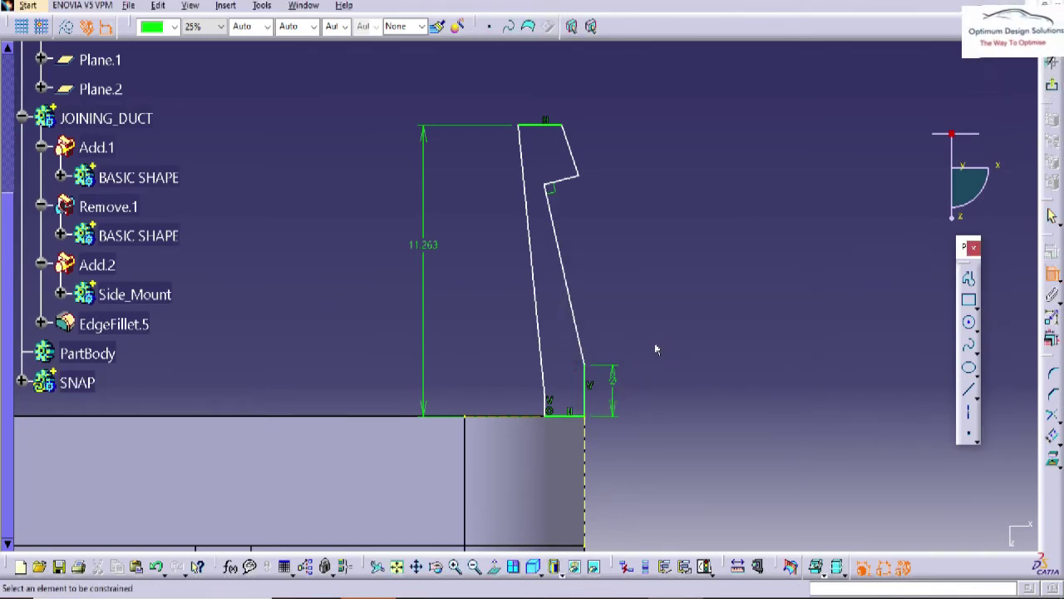
Constrain the long outer slanted line to an angle of 13 degrees from the vertical base line
{"action": "left_click", "coordinate": [570, 314]}
{"action": "left_click", "coordinate": [568, 291]}
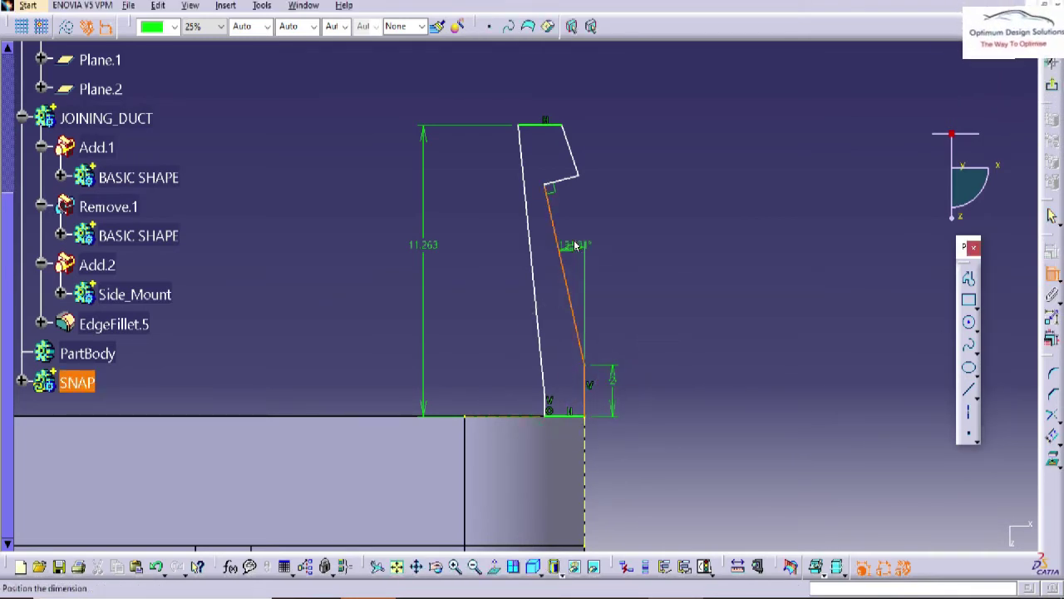
{"action": "left_click", "coordinate": [571, 244]}
{"action": "double_click", "coordinate": [572, 242]}
{"action": "type", "text": "13deg"}
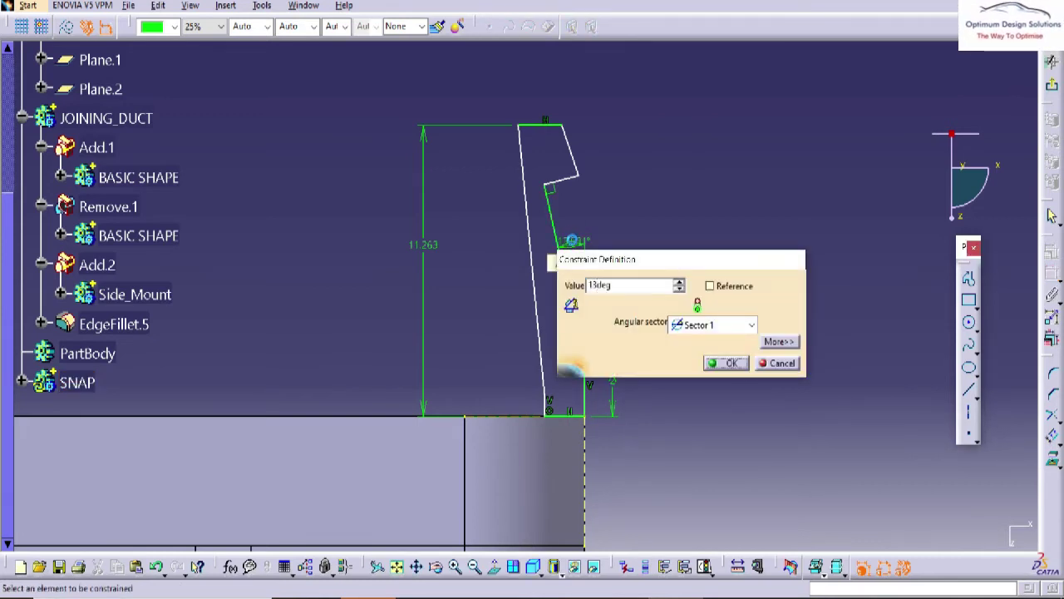
{"action": "key", "text": "Return"}
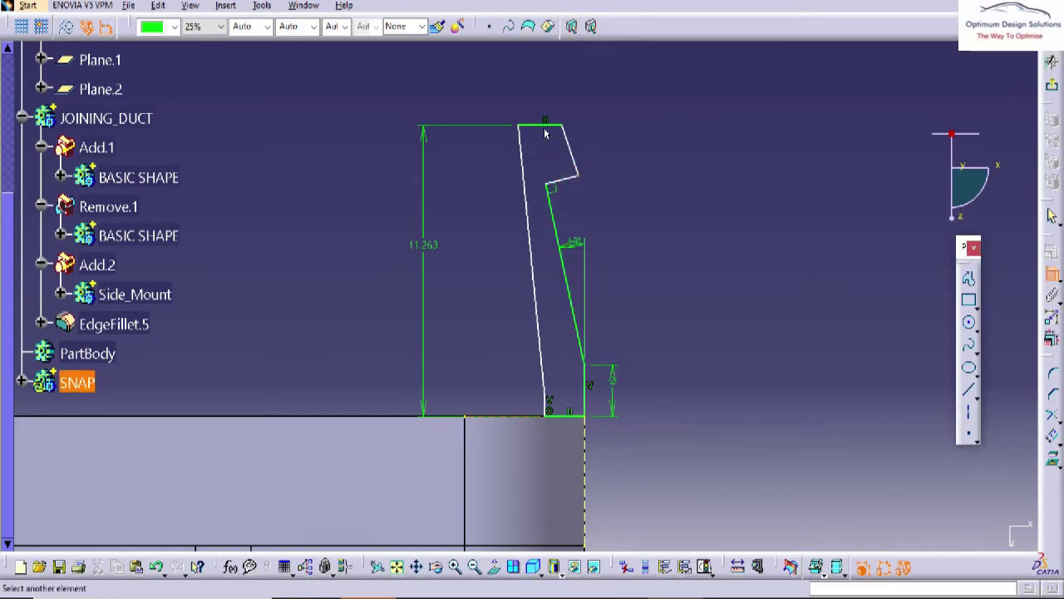
Dimension the vertical distance from the profile's top line to the hook's tip and set it to 1.5 mm
{"action": "left_click", "coordinate": [559, 128]}
{"action": "left_click", "coordinate": [637, 149]}
{"action": "double_click", "coordinate": [641, 147]}
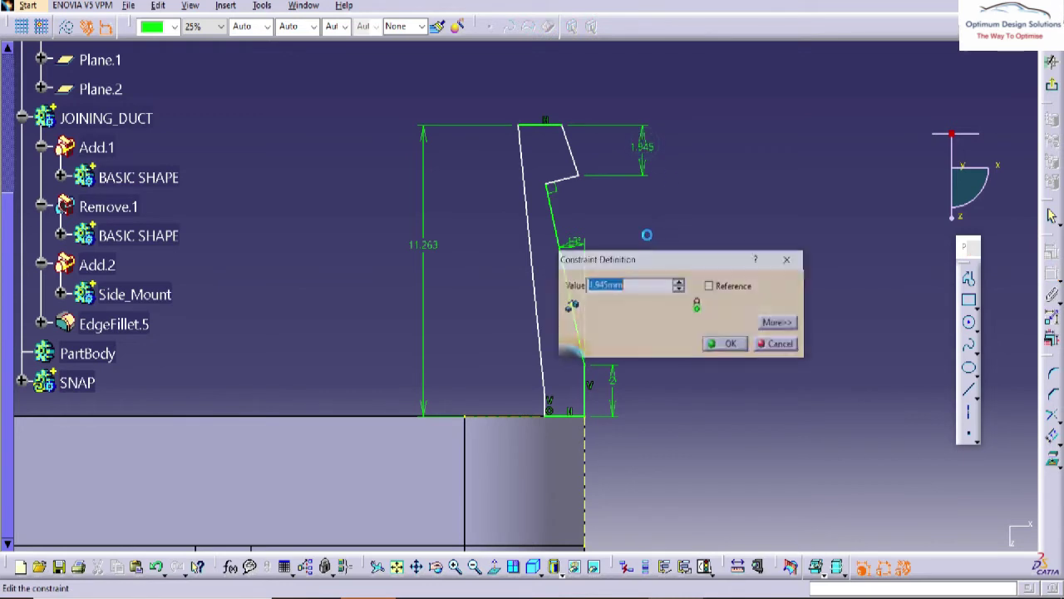
{"action": "type", "text": "2"}
{"action": "key", "text": "Return"}
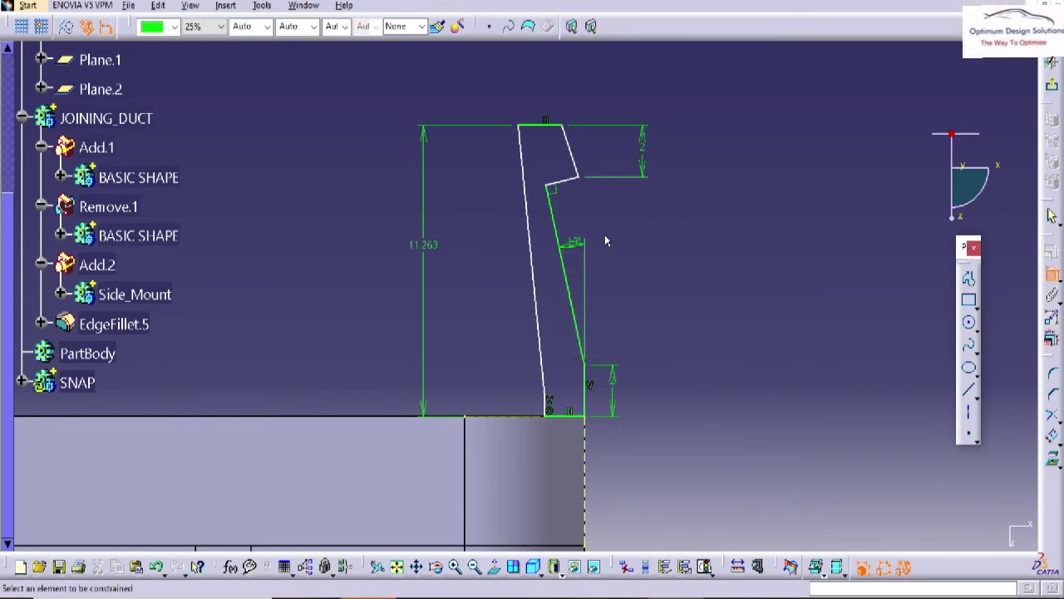
{"action": "double_click", "coordinate": [640, 150]}
{"action": "type", "text": "1"}
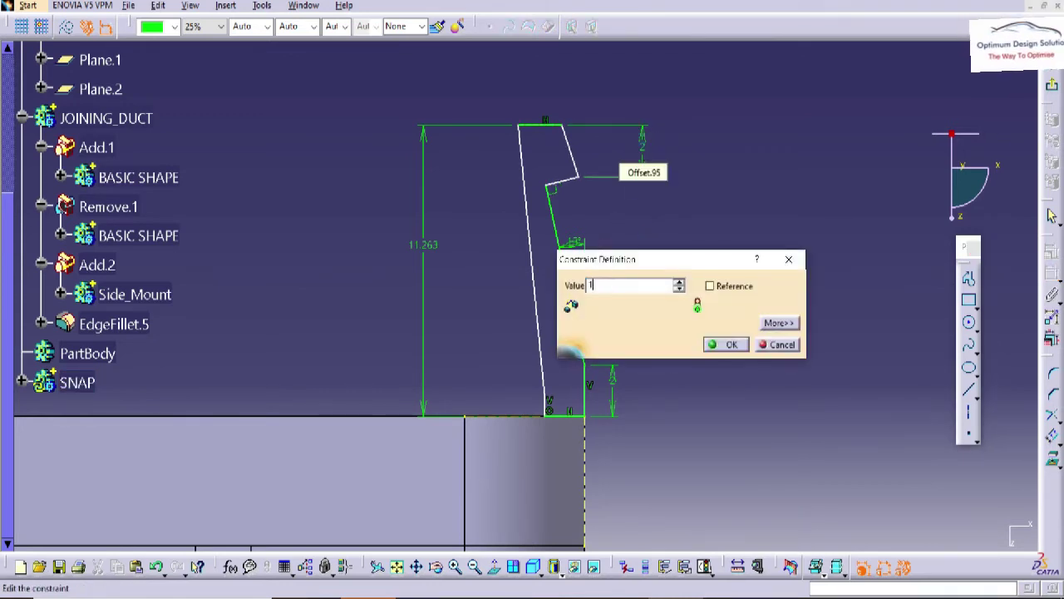
{"action": "type", "text": ".5mm"}
{"action": "key", "text": "Return"}
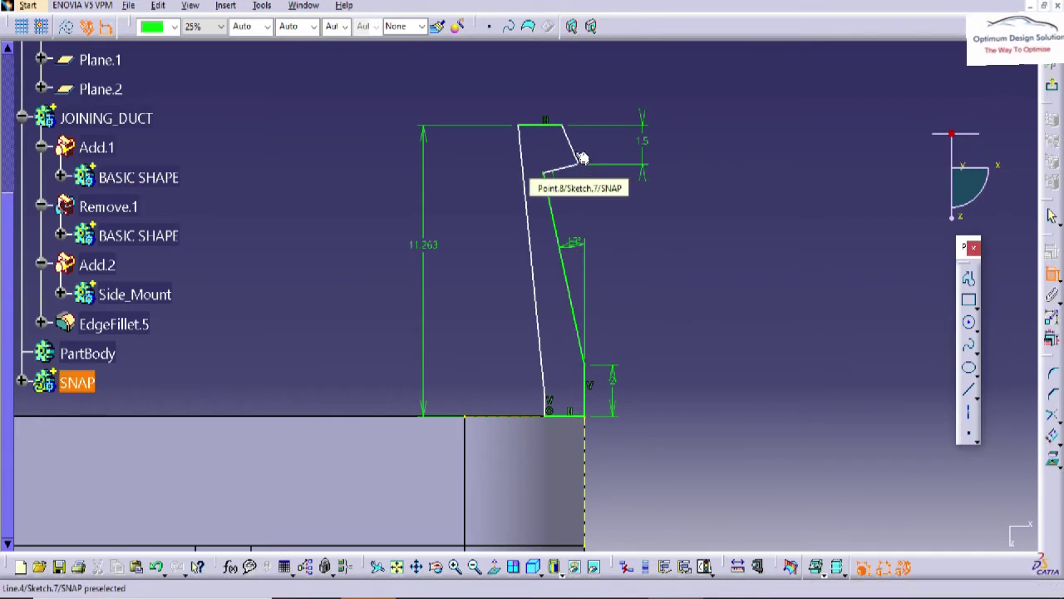
Set the hook's outer slanted face to 25 degrees from the vertical base line, and dimension the neck thickness at the hook's inner corner
{"action": "left_click", "coordinate": [576, 151]}
{"action": "left_click", "coordinate": [586, 378]}
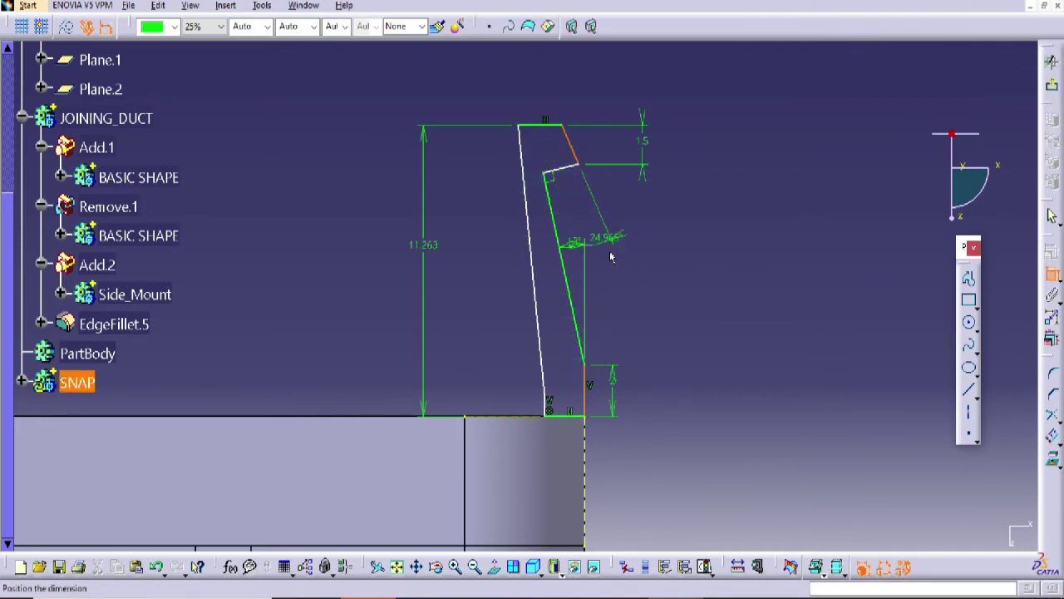
{"action": "left_click", "coordinate": [608, 239]}
{"action": "double_click", "coordinate": [606, 237]}
{"action": "type", "text": "25"}
{"action": "key", "text": "Return"}
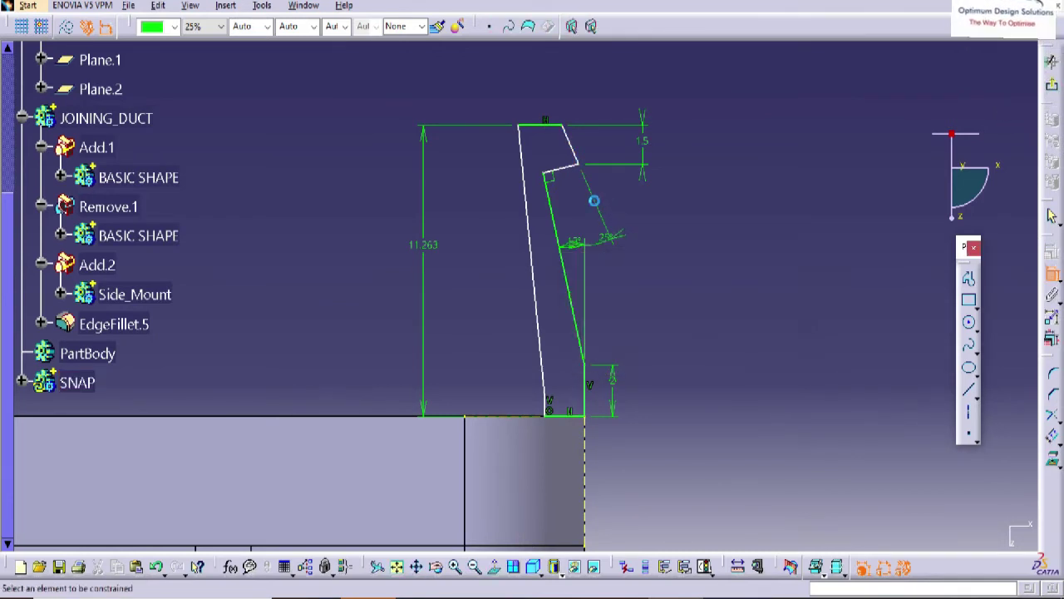
{"action": "left_click", "coordinate": [523, 174]}
{"action": "left_click", "coordinate": [537, 158]}
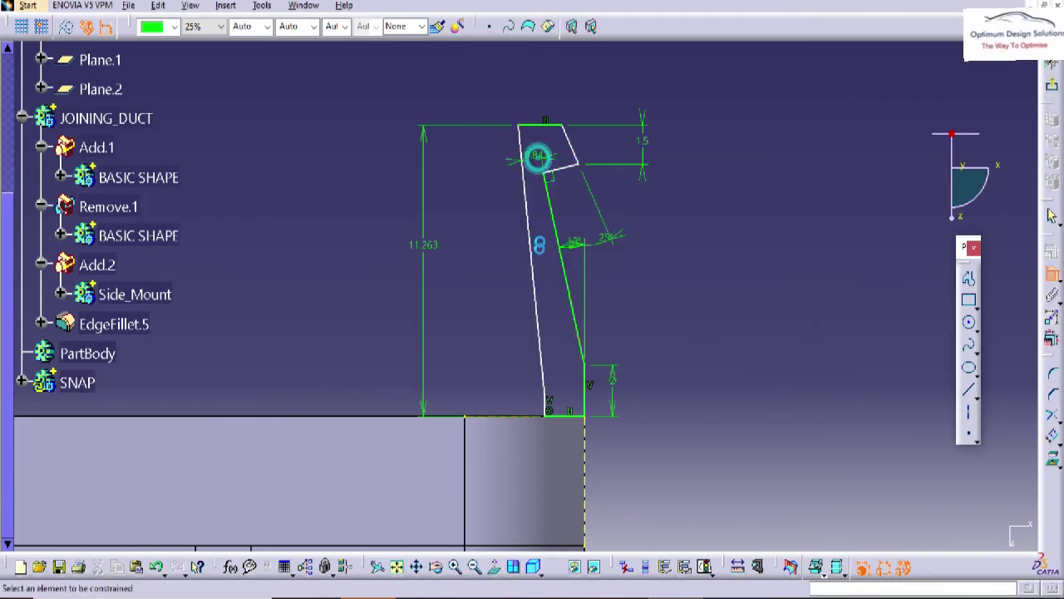
Constrain the long inner slanted line to an angle of 5 degrees from the short vertical line at its base
{"action": "left_click", "coordinate": [534, 268]}
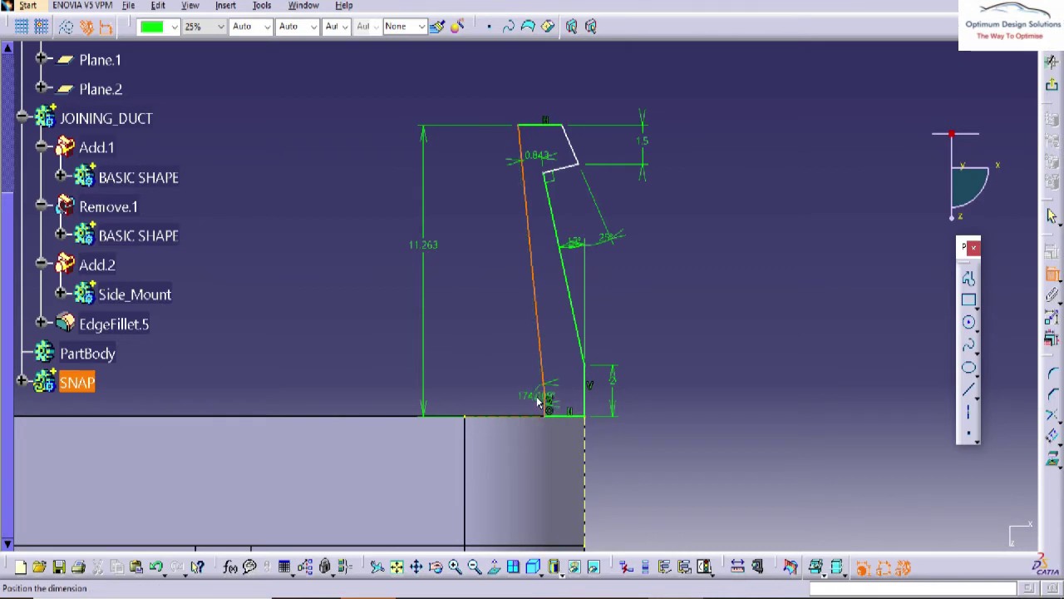
{"action": "left_click", "coordinate": [532, 88]}
{"action": "double_click", "coordinate": [532, 84]}
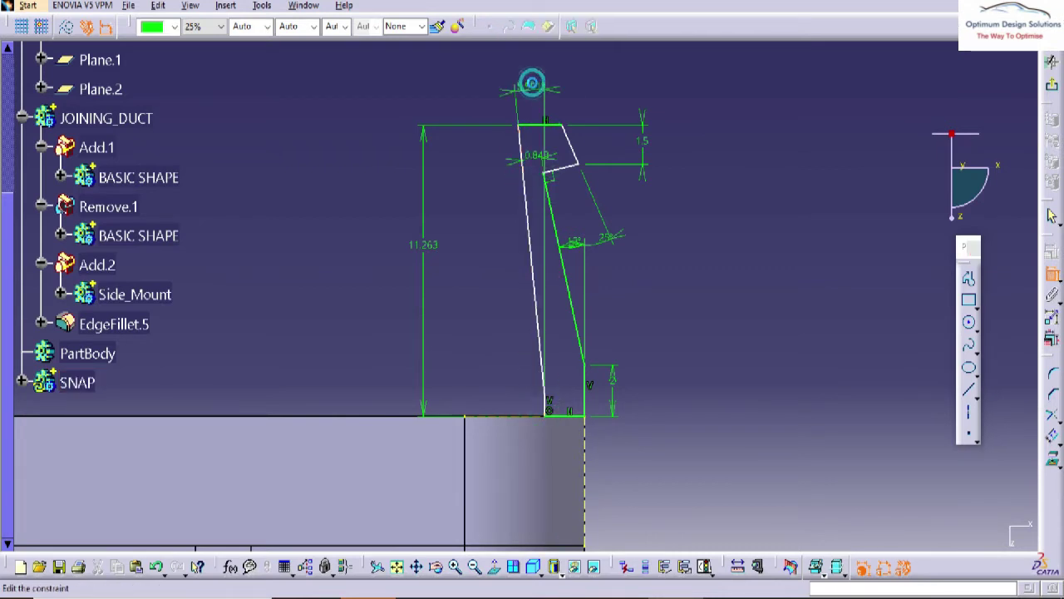
{"action": "type", "text": "5deg"}
{"action": "key", "text": "Return"}
Dimension the horizontal width at the profile's base between its two vertical lines
{"action": "middle_click_drag", "start_coordinate": [631, 385], "coordinate": [630, 372], "text": "ctrl"}
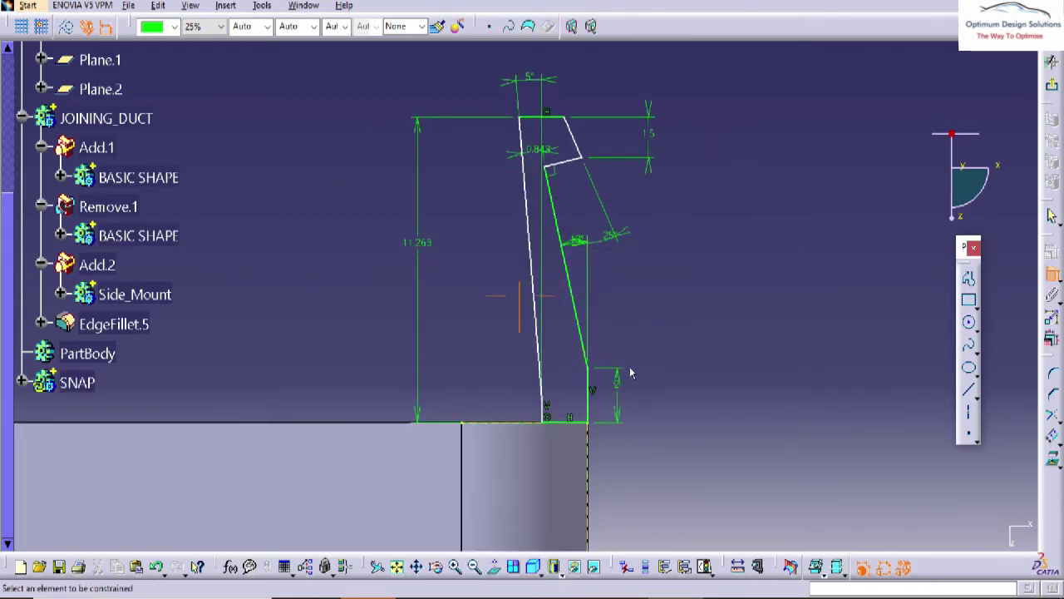
{"action": "left_click", "coordinate": [546, 411]}
{"action": "left_click", "coordinate": [505, 405]}
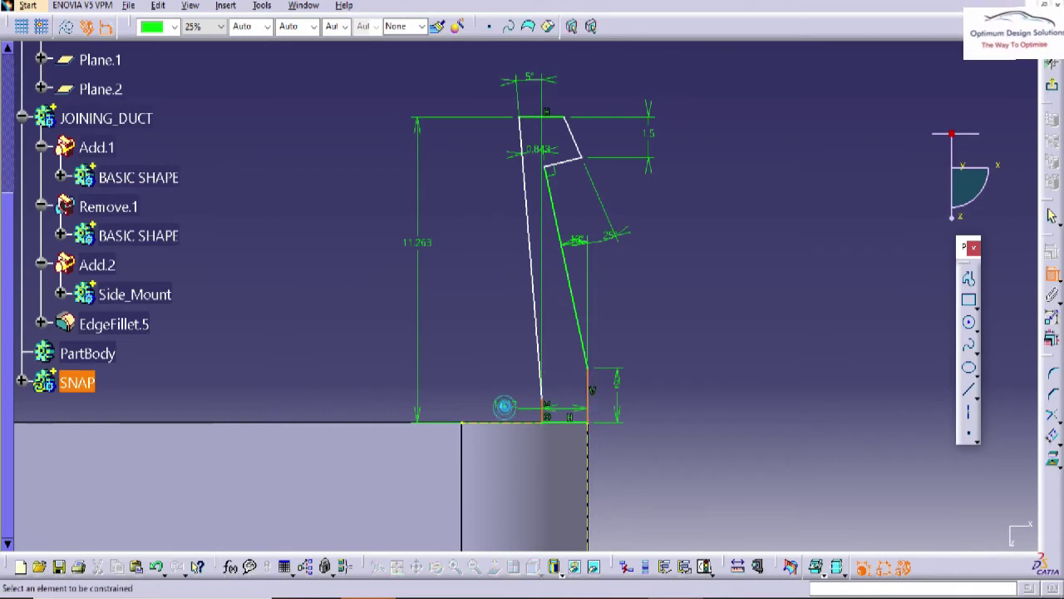
{"action": "double_click", "coordinate": [505, 405]}
{"action": "key", "text": "Return"}
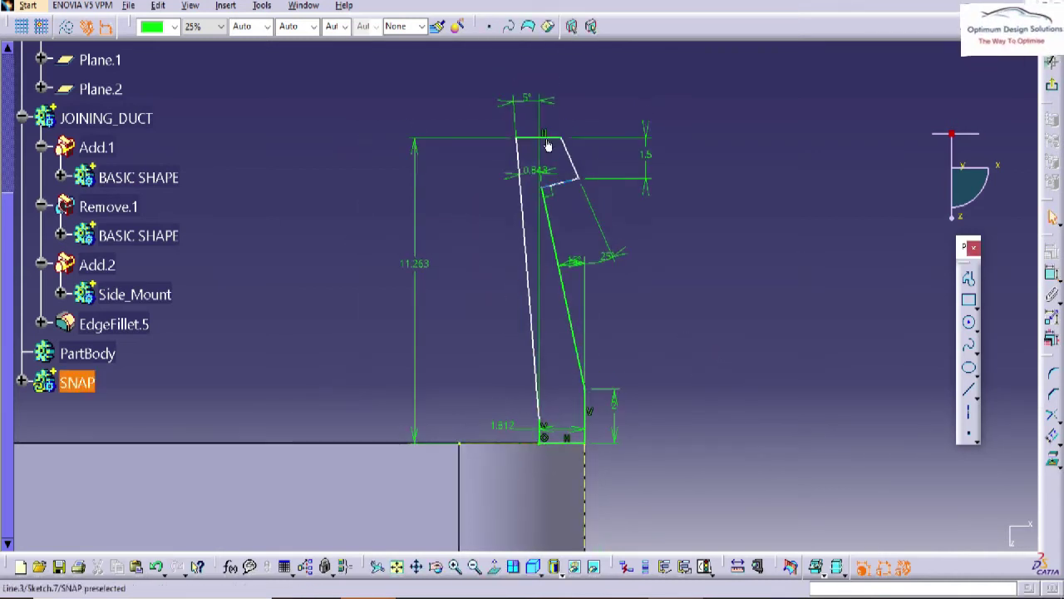
Delete the 5-degree angle constraint on the inner slanted line and set the profile's base width to 2 mm
{"action": "key", "text": "Delete"}
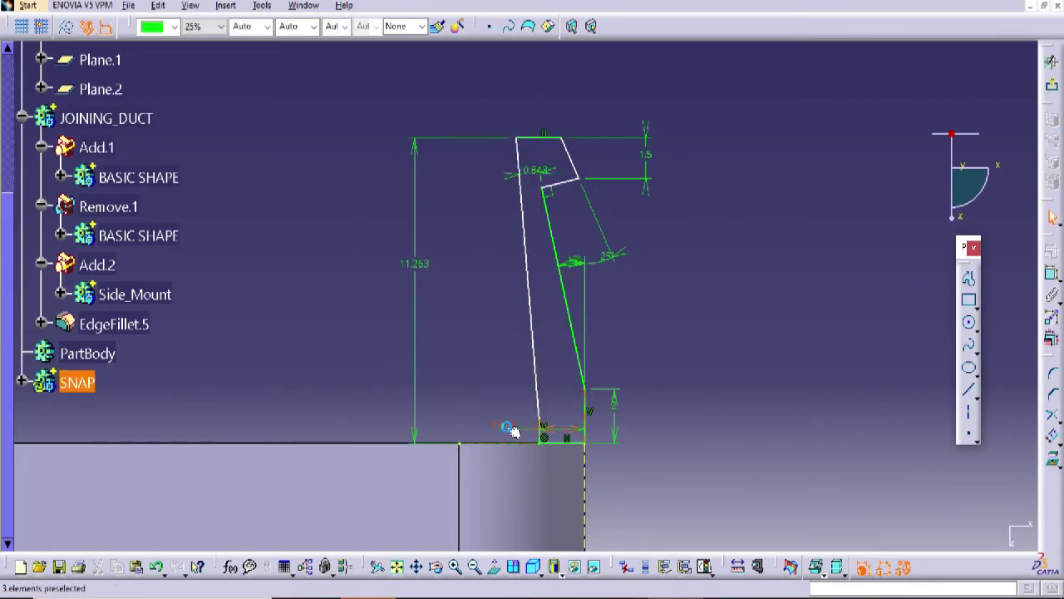
{"action": "double_click", "coordinate": [510, 429]}
{"action": "type", "text": "2"}
{"action": "key", "text": "Return"}
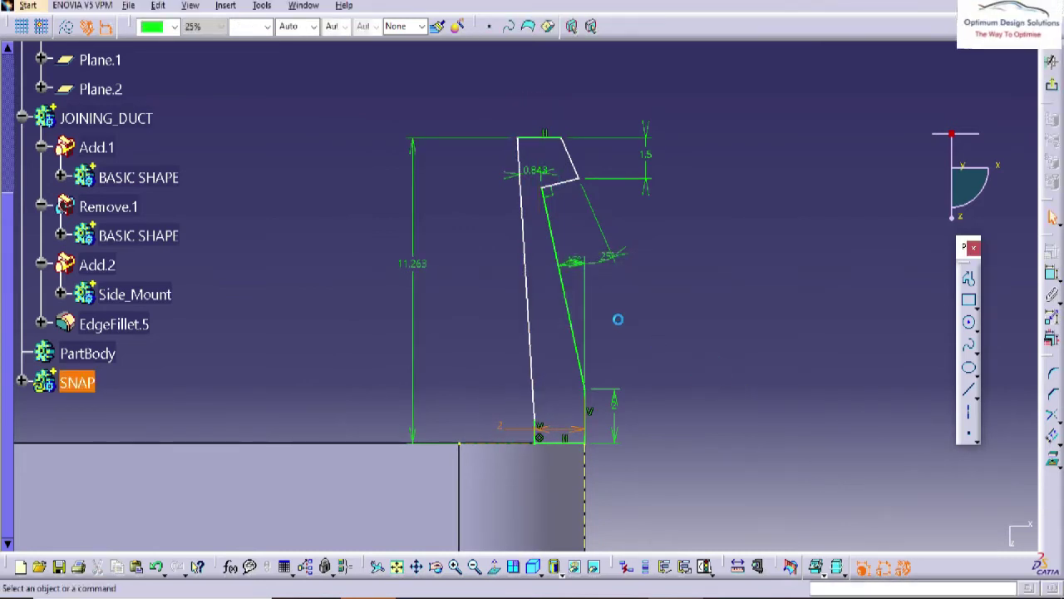
Set the neck thickness between the inner slanted line and the hook's inner corner to 1 mm
{"action": "left_click", "coordinate": [532, 169]}
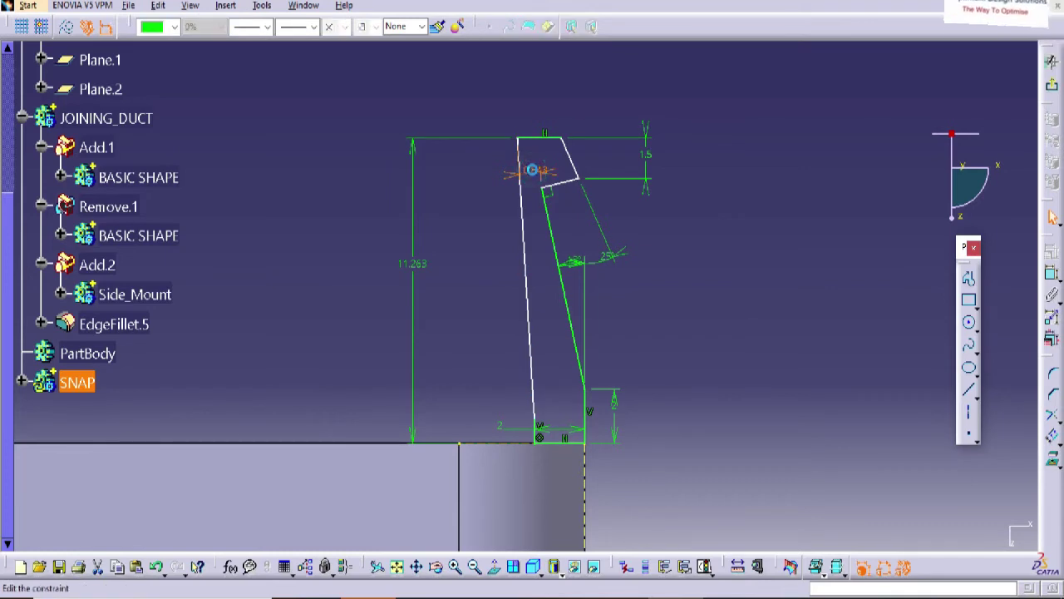
{"action": "type", "text": "1"}
{"action": "key", "text": "Return"}
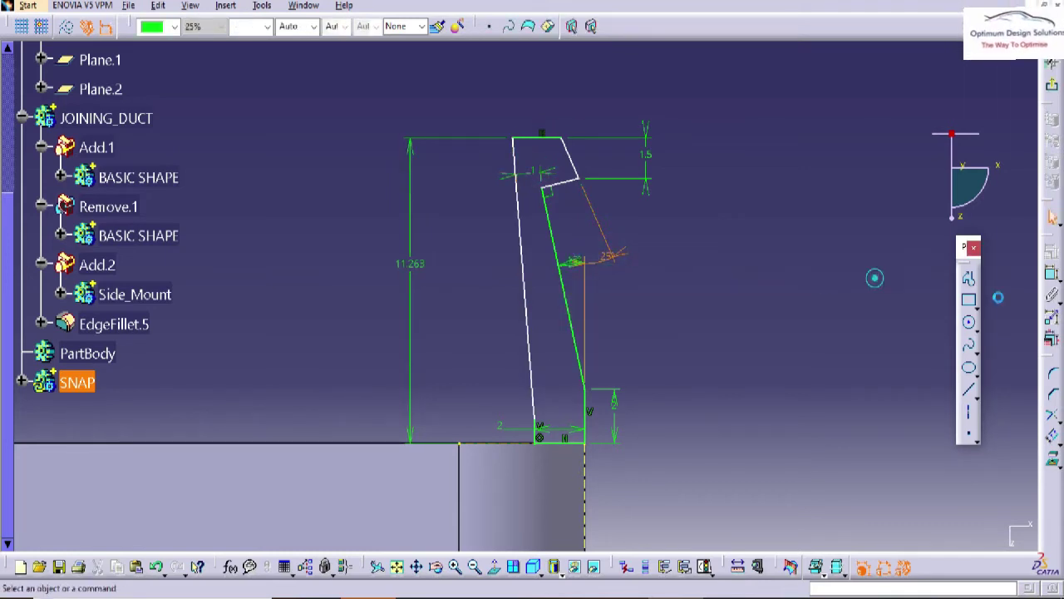
Dimension the length of the snap profile's horizontal top line
{"action": "left_click", "coordinate": [1051, 280]}
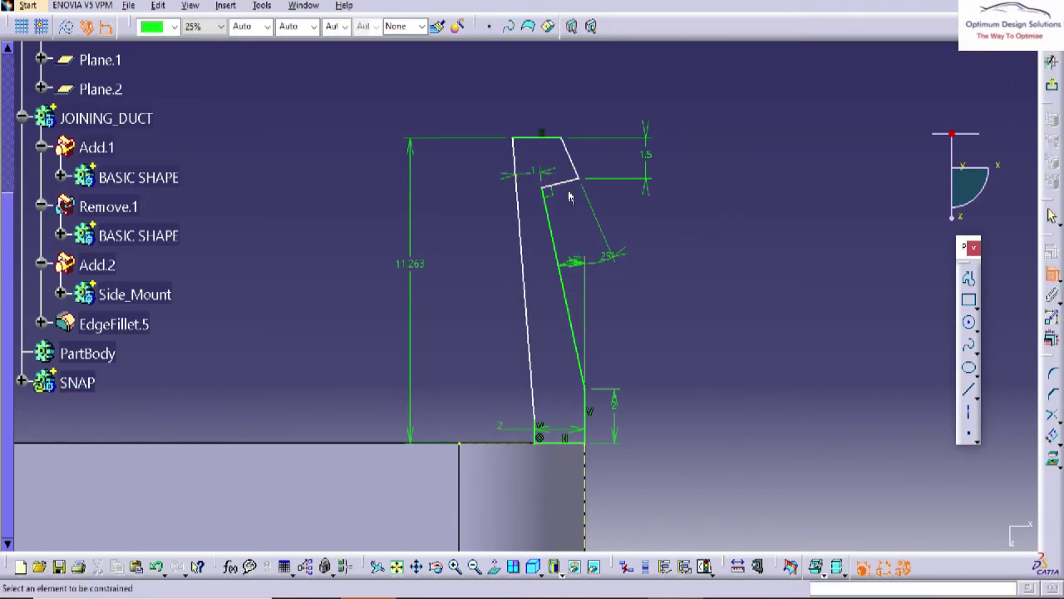
{"action": "left_click", "coordinate": [557, 143]}
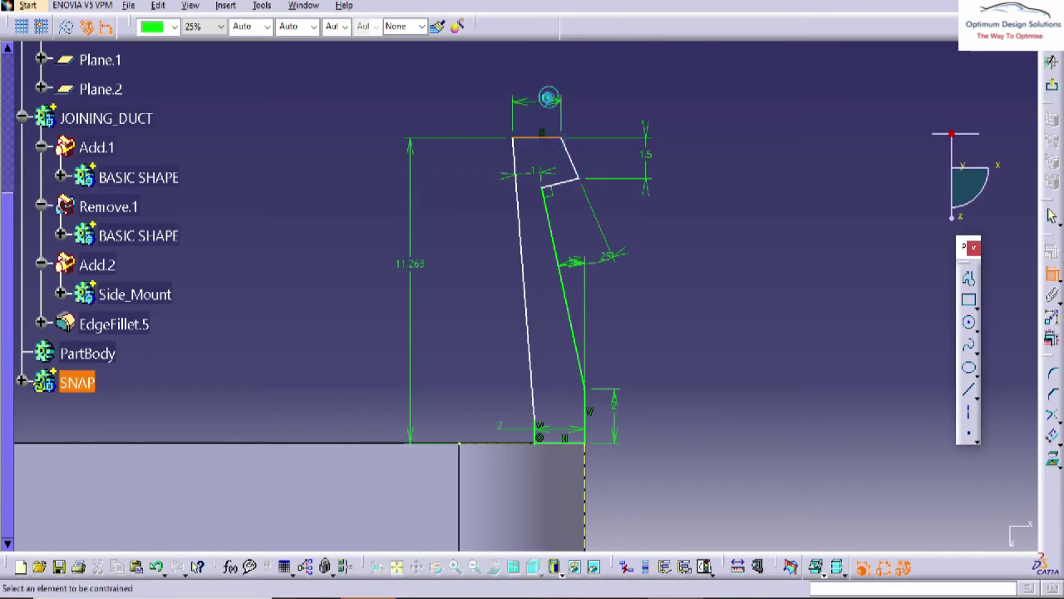
{"action": "left_click", "coordinate": [546, 95]}
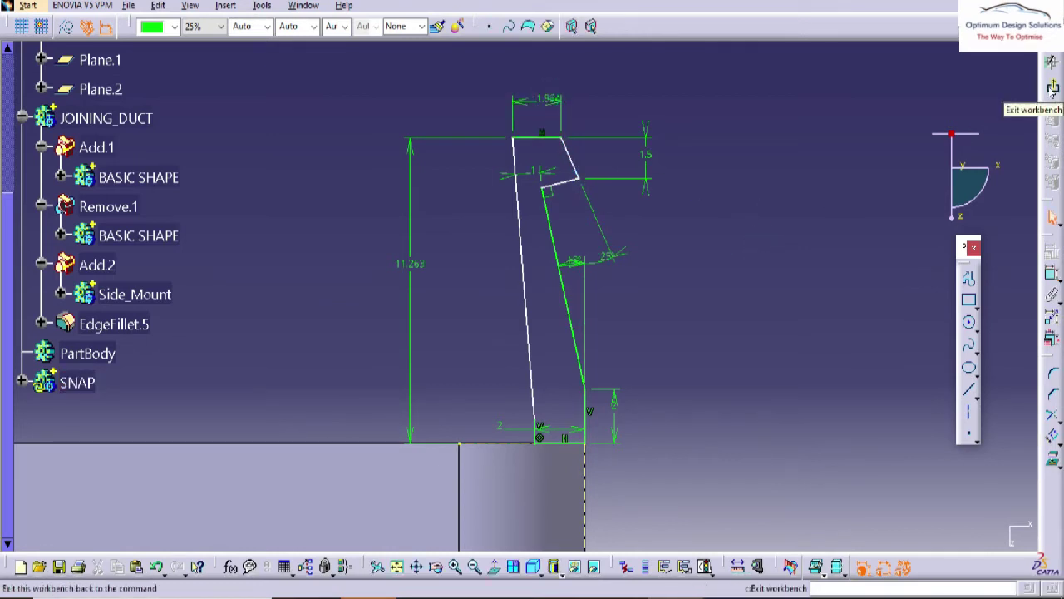
{"action": "mouse_move", "coordinate": [691, 220]}
{"action": "middle_mouse_down", "text": "ctrl"}
{"action": "mouse_move", "coordinate": [689, 231]}
{"action": "mouse_move", "coordinate": [626, 261]}
{"action": "middle_mouse_up", "text": "ctrl"}
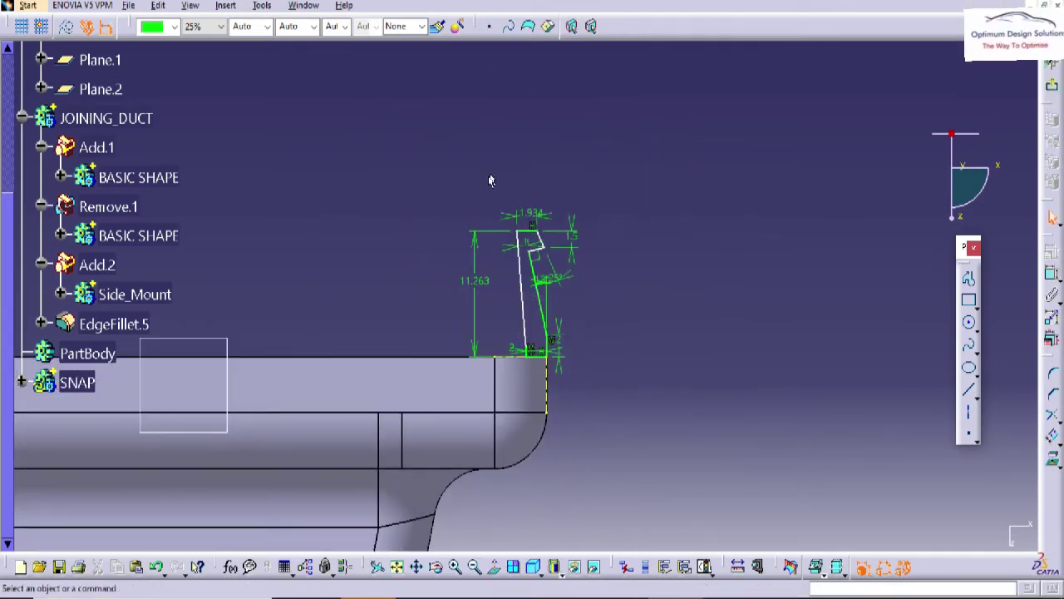
Sketch a vertical axis line about 25 mm long across the middle area of the upper flange
{"action": "mouse_move", "coordinate": [486, 284]}
{"action": "middle_mouse_down"}
{"action": "mouse_move", "coordinate": [524, 273]}
{"action": "mouse_move", "coordinate": [519, 285]}
{"action": "middle_mouse_up"}
{"action": "middle_click_drag", "start_coordinate": [741, 418], "coordinate": [838, 411]}
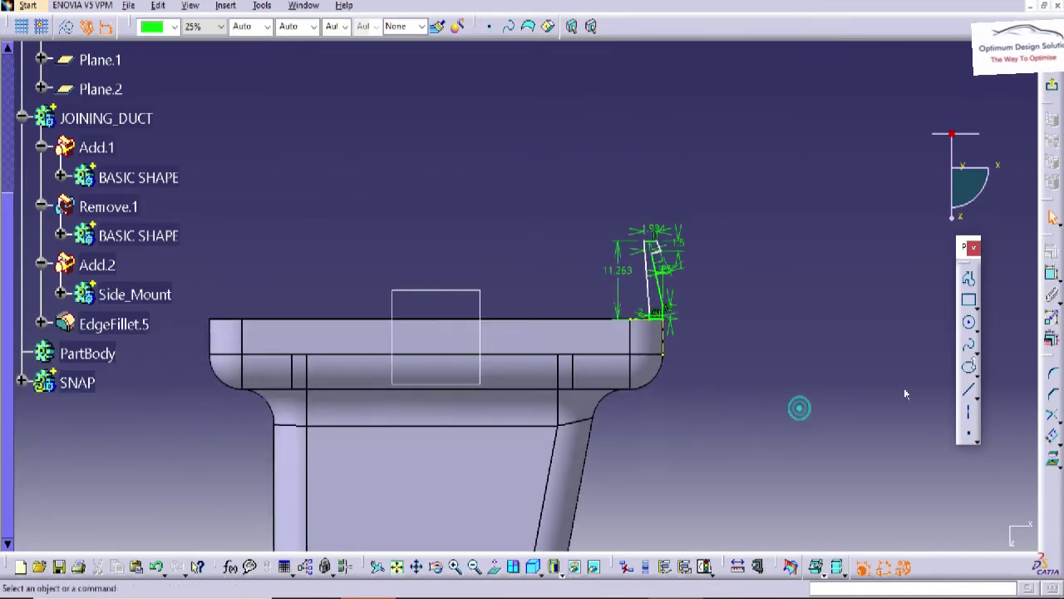
{"action": "left_click", "coordinate": [477, 202]}
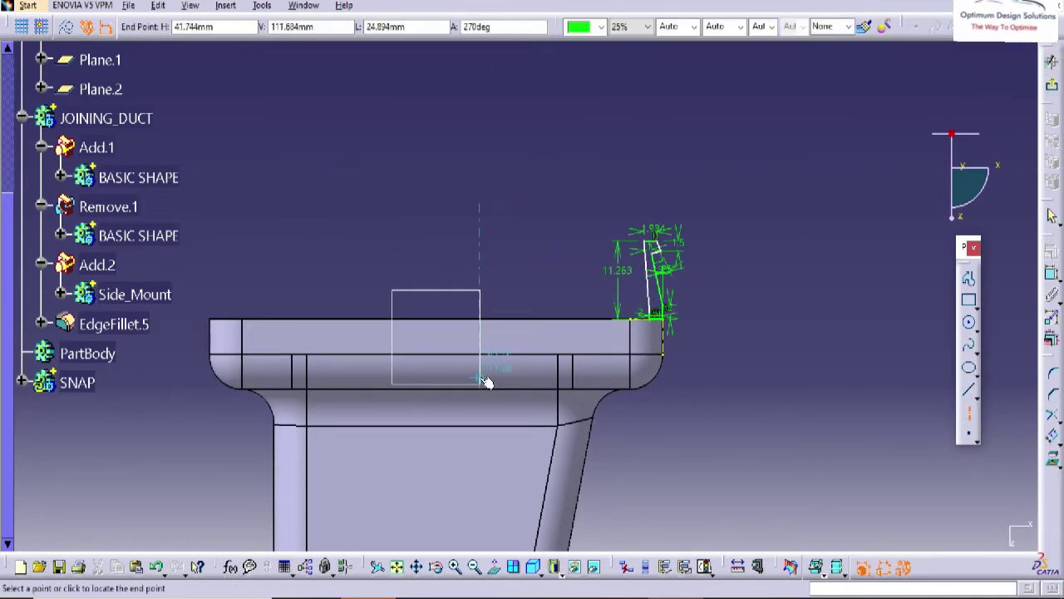
{"action": "left_click", "coordinate": [487, 382]}
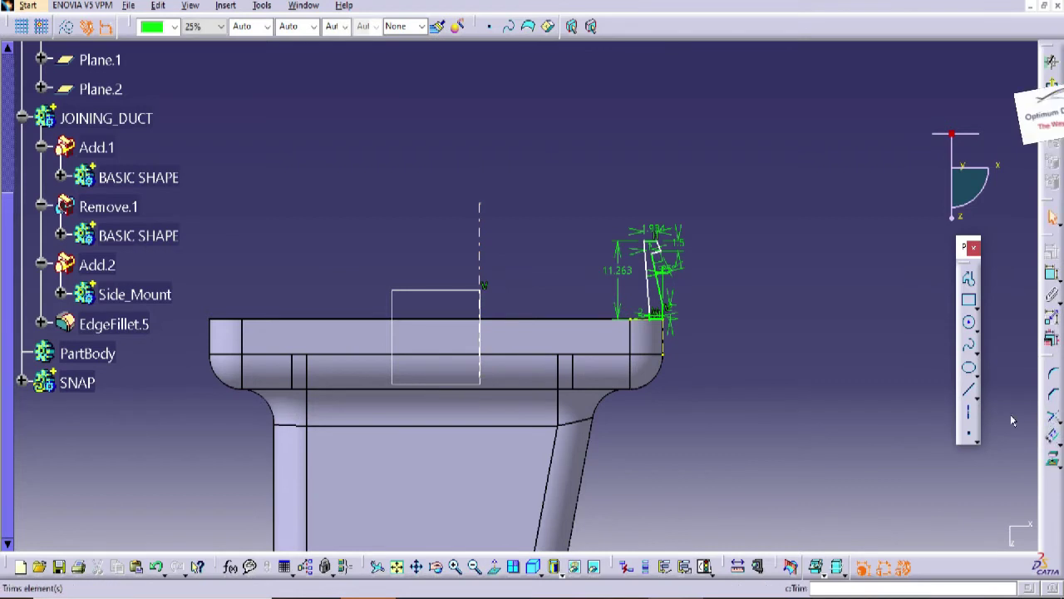
Constrain the vertical axis to be symmetric between the upper flange's two outer side edges
{"action": "left_click", "coordinate": [1051, 275]}
{"action": "left_click", "coordinate": [209, 321]}
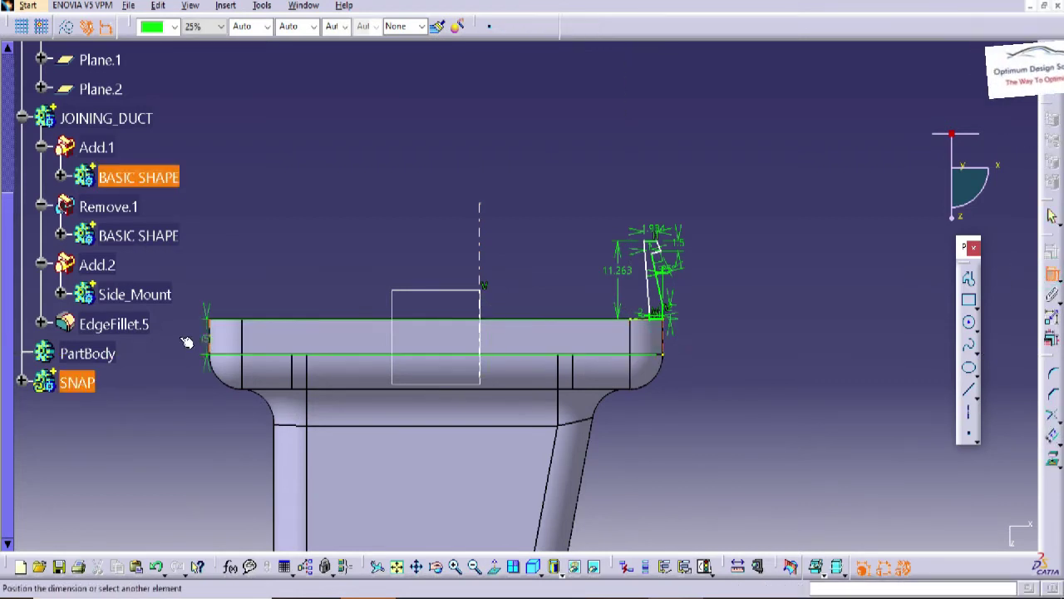
{"action": "right_click", "coordinate": [387, 187]}
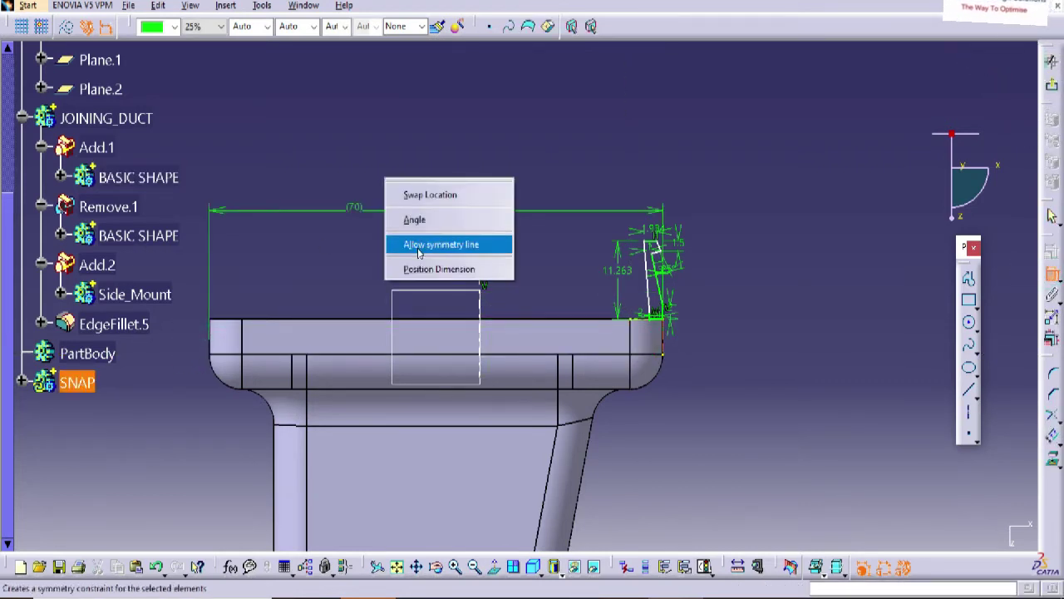
{"action": "left_click", "coordinate": [427, 240]}
{"action": "left_click", "coordinate": [479, 238]}
Mirror the complete hook profile about the vertical axis to the flange's opposite side
{"action": "left_click_drag", "start_coordinate": [596, 171], "coordinate": [803, 356]}
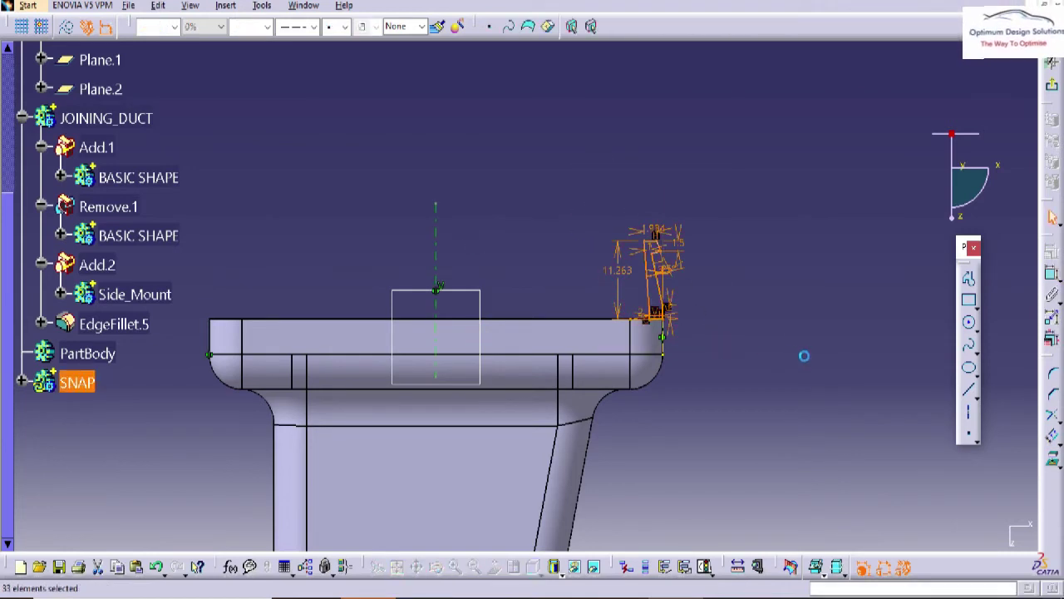
{"action": "left_click", "coordinate": [1052, 443]}
{"action": "left_click", "coordinate": [972, 453]}
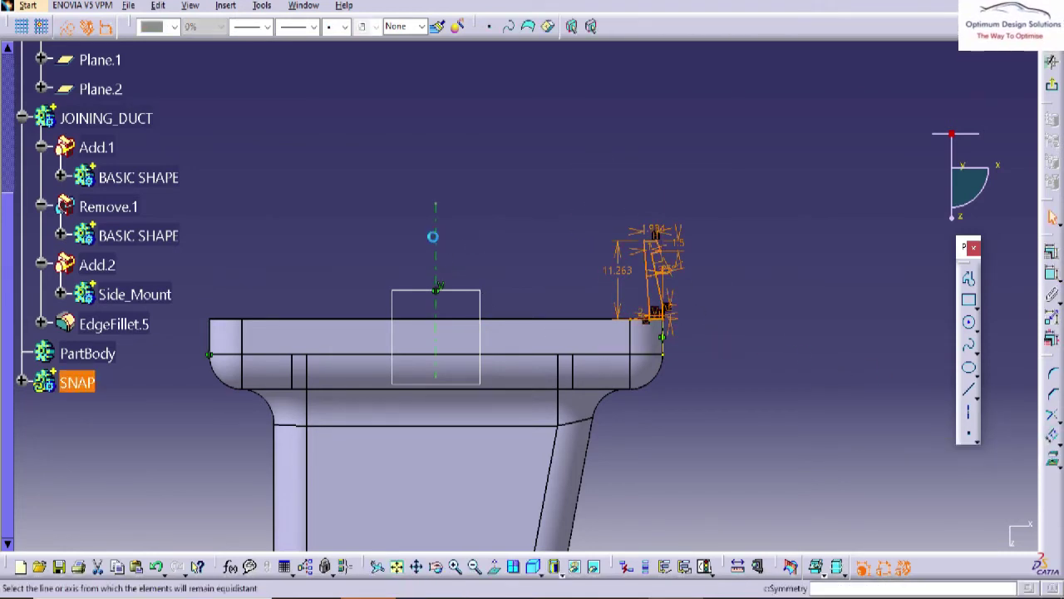
{"action": "left_click", "coordinate": [436, 230]}
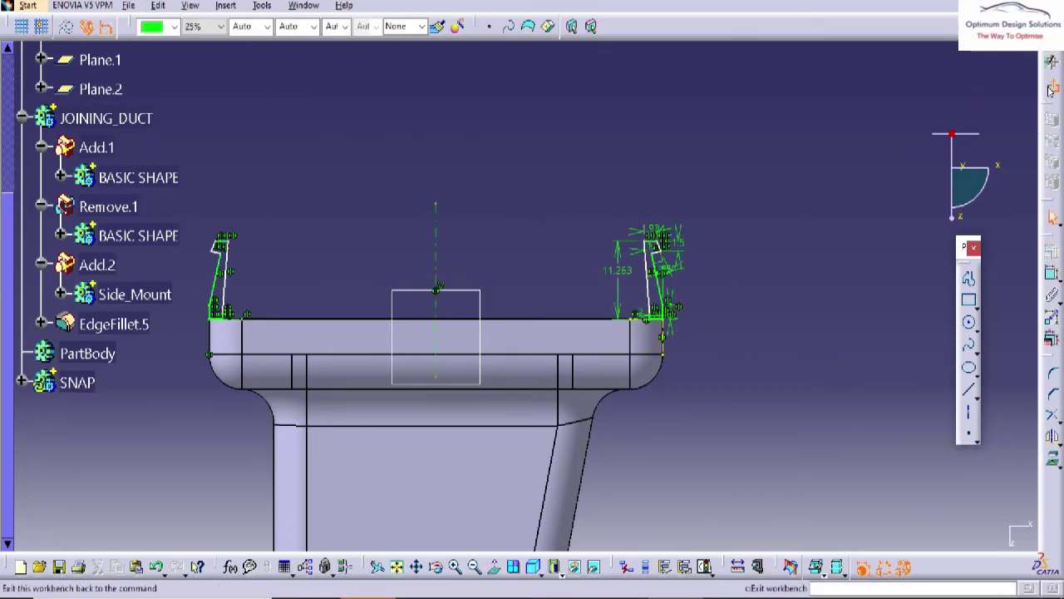
Finish the sketch and pad both hook profiles with a length of 10 mm on each side of the sketch plane
{"action": "left_click", "coordinate": [1052, 61]}
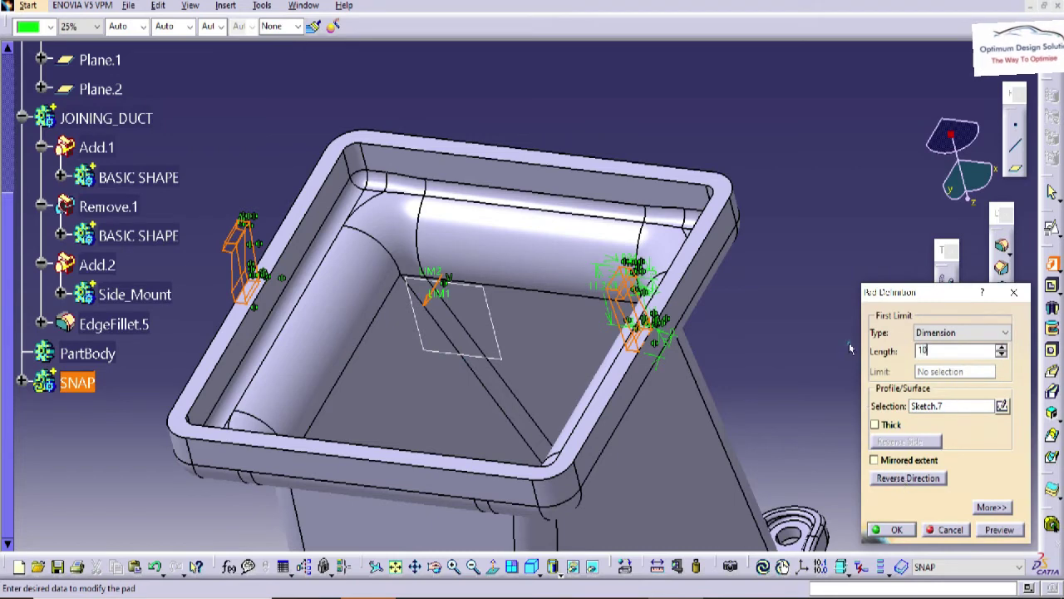
{"action": "key", "text": "Return"}
{"action": "left_click", "coordinate": [890, 529]}
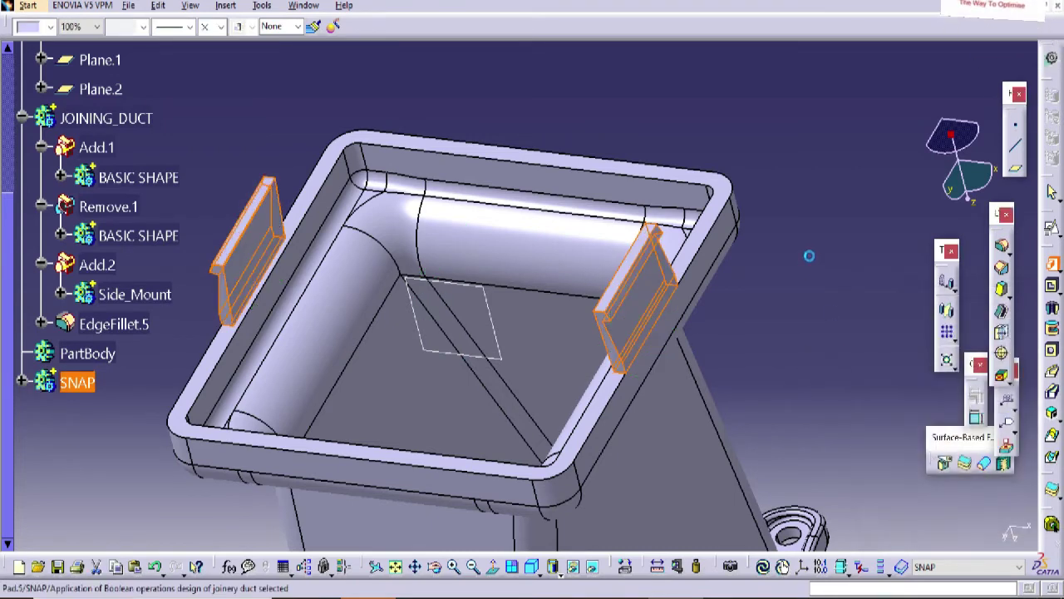
Fillet the bend edge near the base of both snap hooks with a 10 mm radius
{"action": "middle_click_drag", "start_coordinate": [808, 318], "coordinate": [727, 354]}
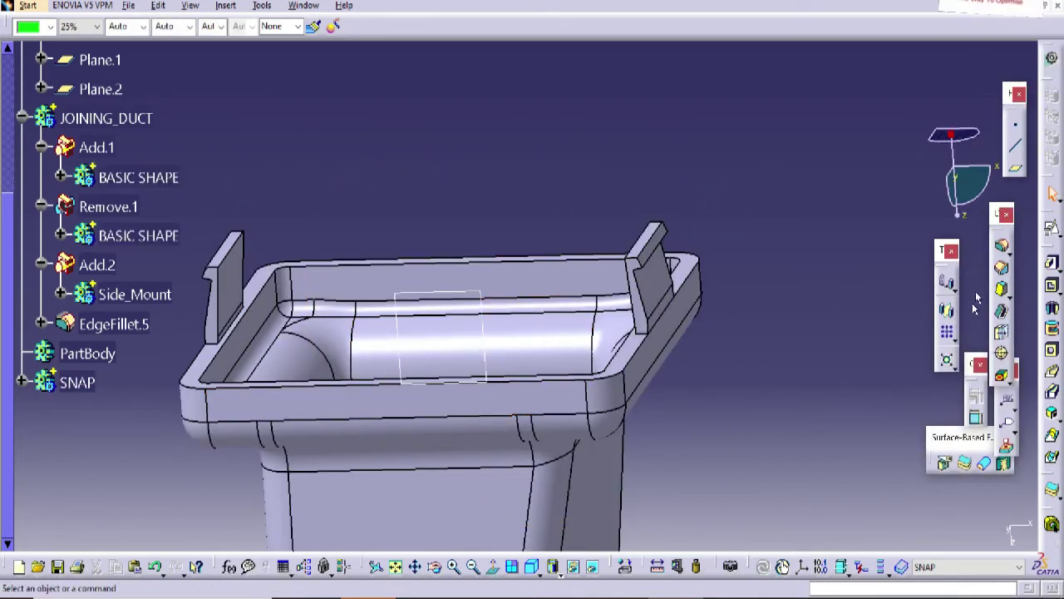
{"action": "left_click", "coordinate": [1001, 246]}
{"action": "middle_click_drag", "start_coordinate": [537, 366], "coordinate": [592, 349]}
{"action": "left_click", "coordinate": [638, 363]}
{"action": "middle_click_drag", "start_coordinate": [222, 299], "coordinate": [577, 149]}
{"action": "left_click", "coordinate": [353, 429]}
{"action": "left_click", "coordinate": [487, 430]}
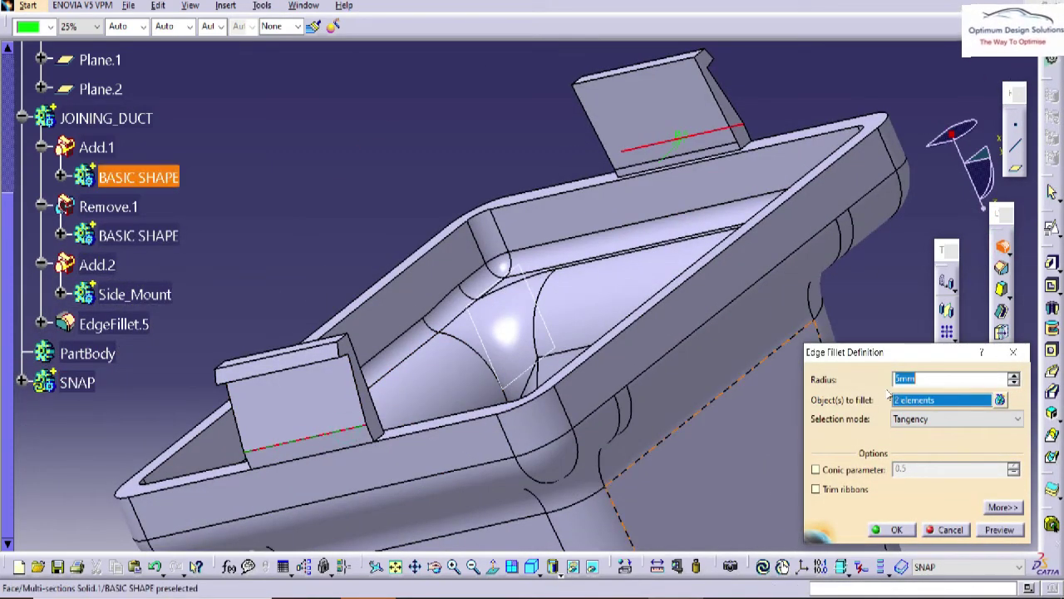
{"action": "left_click", "coordinate": [890, 530]}
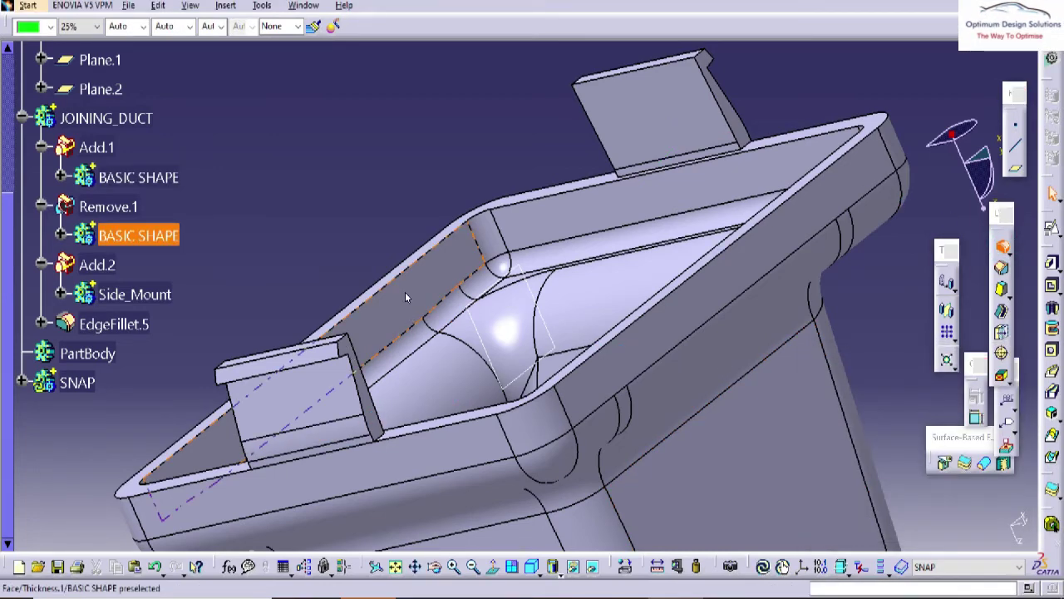
Apply an edge fillet to the long top edges of both snap hooks
{"action": "middle_click_drag", "start_coordinate": [405, 292], "coordinate": [466, 253]}
{"action": "left_click", "coordinate": [301, 313]}
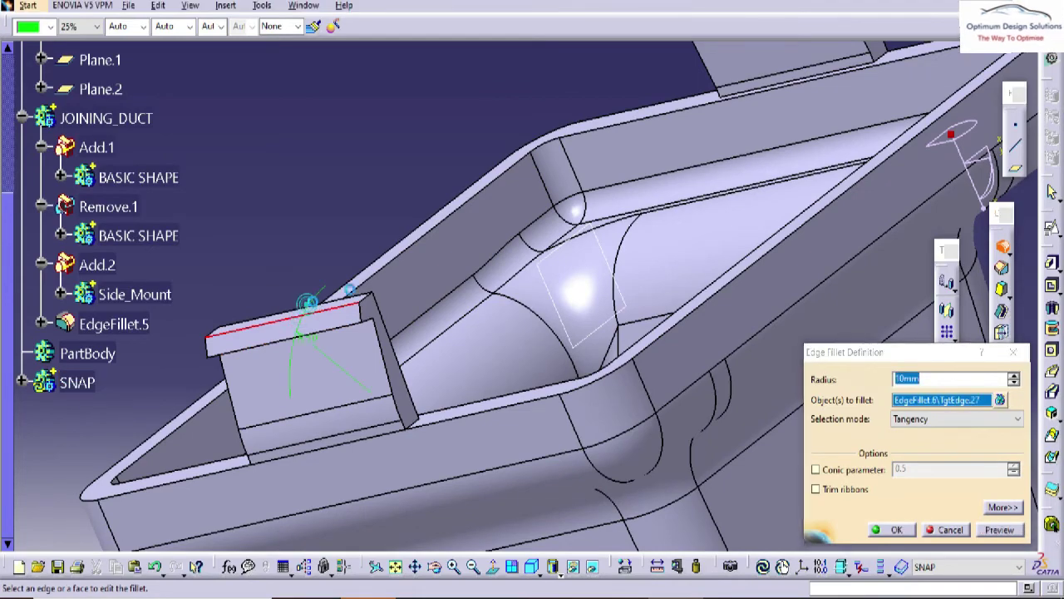
{"action": "middle_click_drag", "start_coordinate": [399, 235], "coordinate": [588, 300]}
{"action": "left_click", "coordinate": [394, 376]}
{"action": "left_click", "coordinate": [509, 287]}
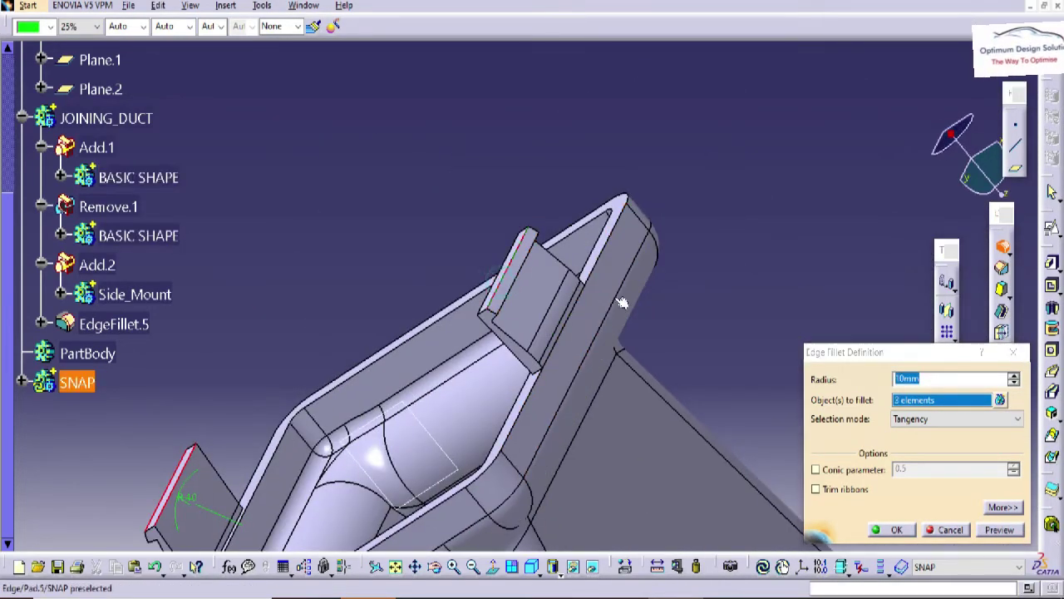
{"action": "middle_click_drag", "start_coordinate": [508, 287], "coordinate": [795, 230]}
{"action": "left_click", "coordinate": [795, 233]}
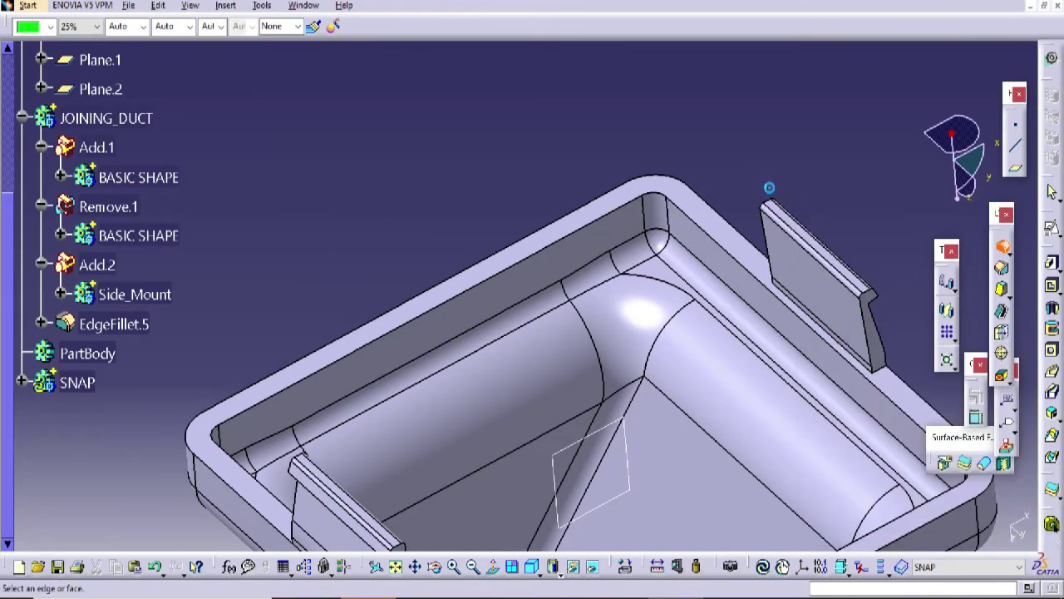
Add one further edge fillet to the snap body
{"action": "middle_click_drag", "start_coordinate": [426, 447], "coordinate": [499, 244]}
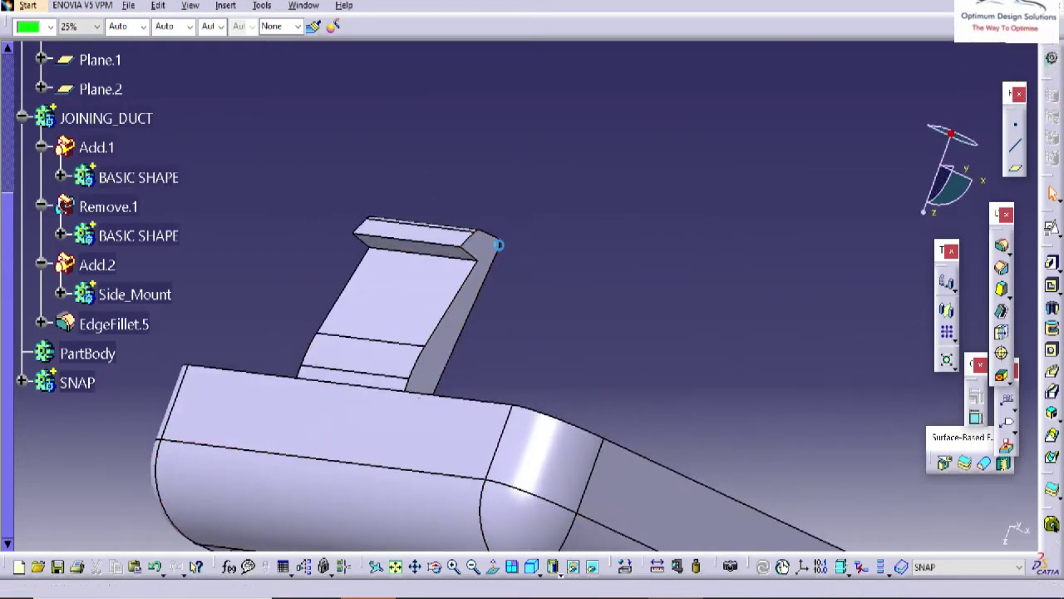
{"action": "left_click", "coordinate": [1003, 247]}
{"action": "left_click", "coordinate": [465, 320]}
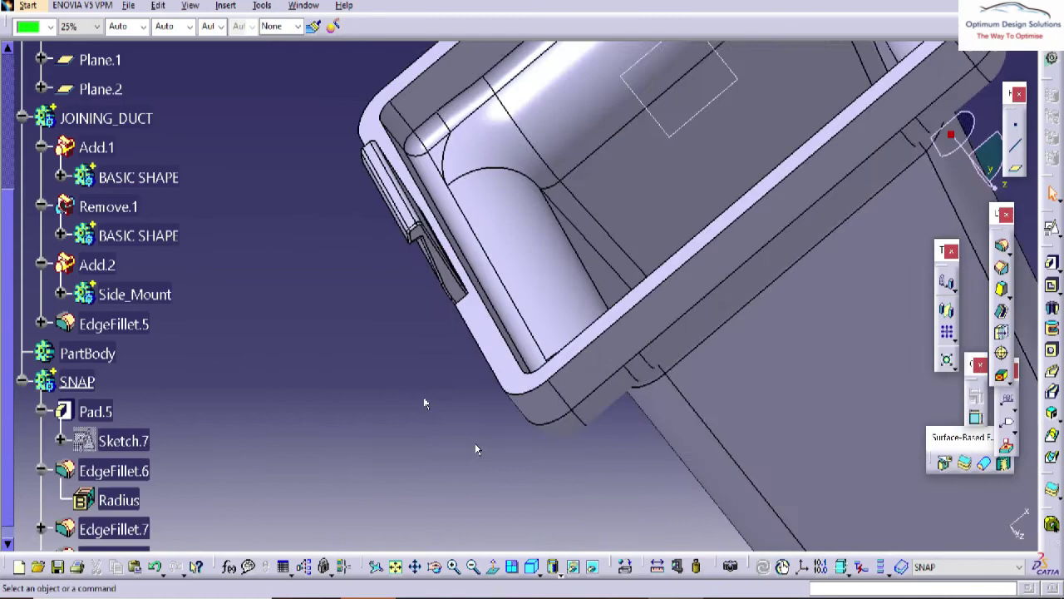
Combine the SNAP body with JOINING_DUCT using the Boolean Add operation
{"action": "middle_click_drag", "start_coordinate": [423, 396], "coordinate": [436, 220]}
{"action": "middle_click_drag", "start_coordinate": [528, 125], "coordinate": [466, 179]}
{"action": "scroll", "coordinate": [148, 316], "scroll_direction": "down", "scroll_amount": 3}
{"action": "left_click", "coordinate": [94, 281]}
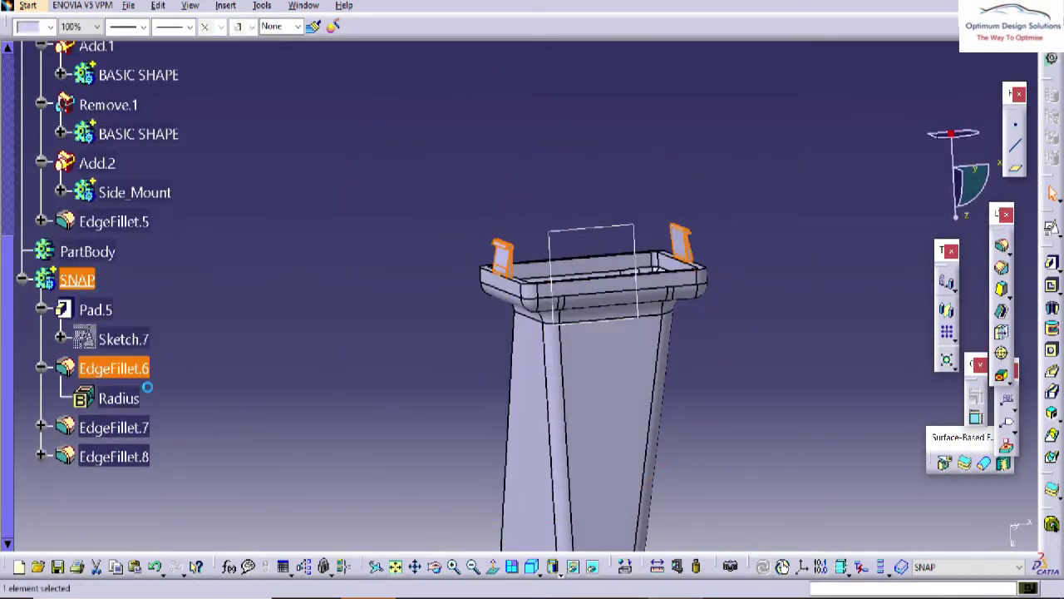
{"action": "right_click", "coordinate": [76, 283]}
{"action": "mouse_move", "coordinate": [125, 578]}
{"action": "left_click", "coordinate": [266, 405]}
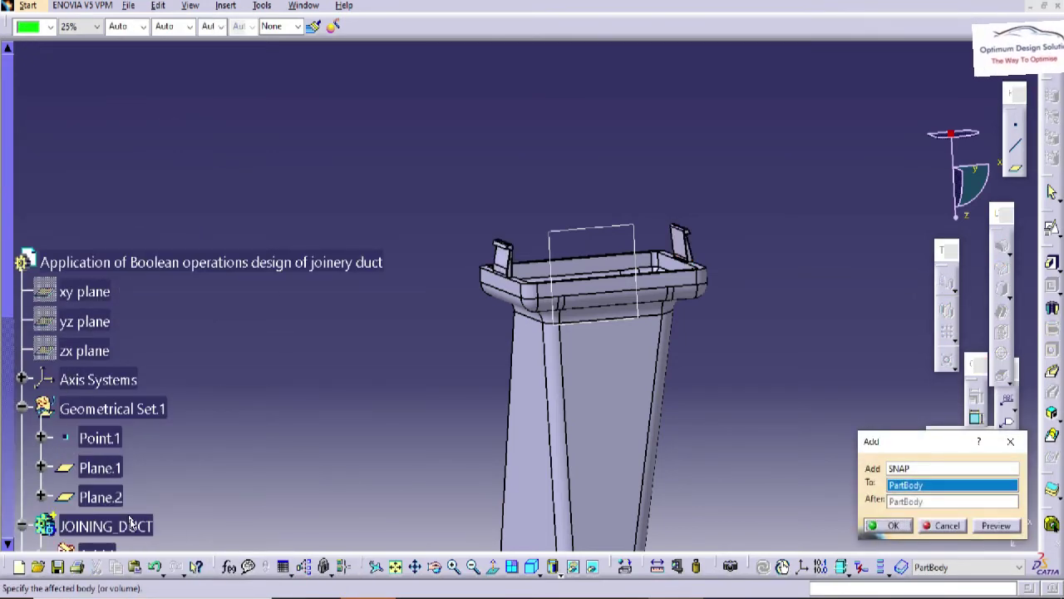
{"action": "left_click", "coordinate": [130, 522]}
{"action": "left_click", "coordinate": [888, 527]}
Collapse JOINING_DUCT in the tree and insert a new body named RIBS
{"action": "middle_click_drag", "start_coordinate": [556, 202], "coordinate": [454, 314]}
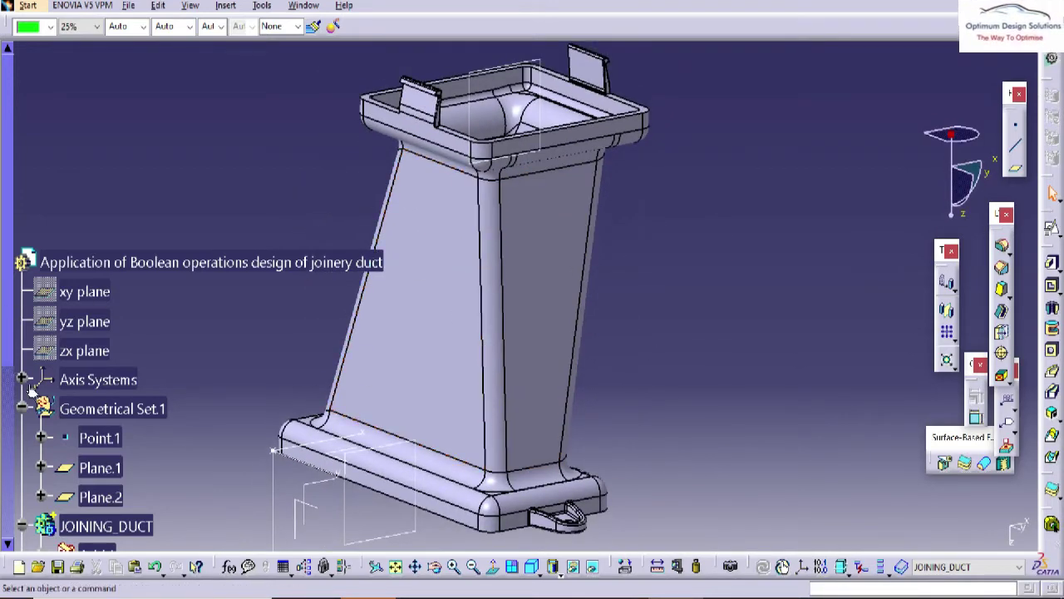
{"action": "scroll", "coordinate": [142, 356], "scroll_direction": "down", "scroll_amount": 3}
{"action": "left_click", "coordinate": [22, 273]}
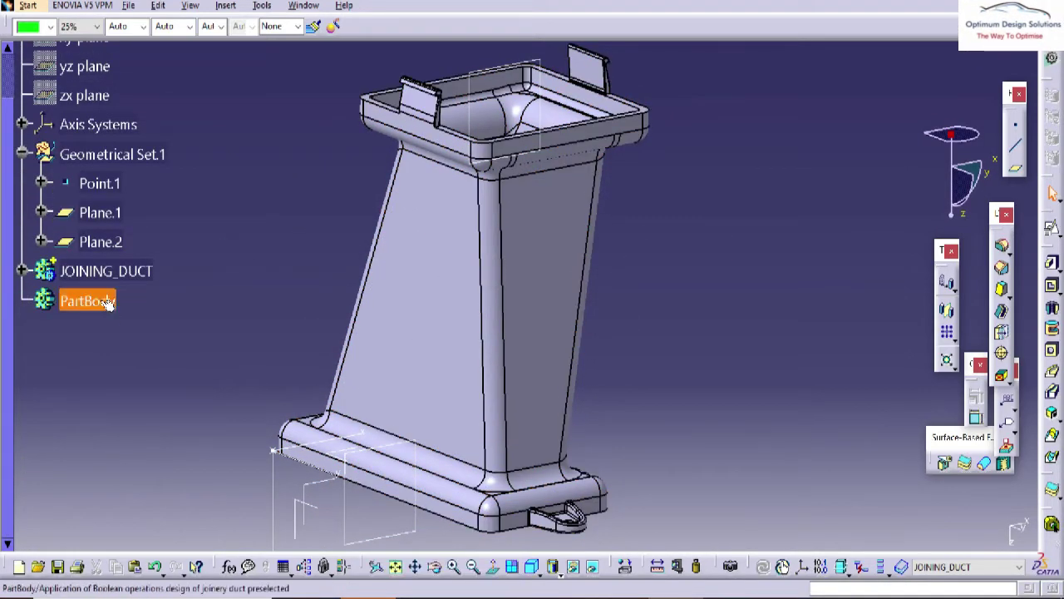
{"action": "key", "text": "alt+i"}
{"action": "key", "text": "b"}
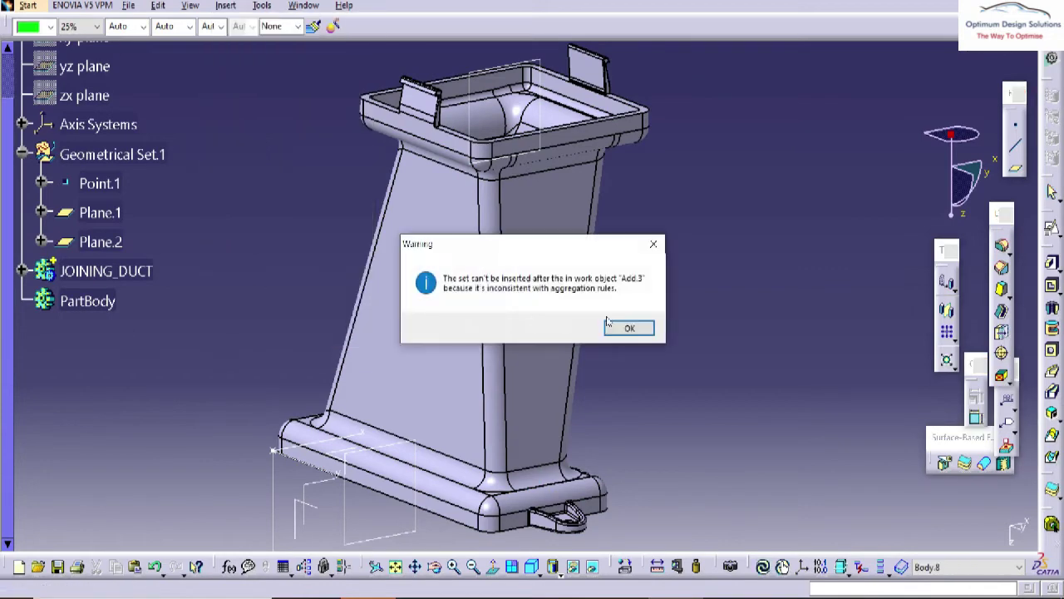
{"action": "left_click", "coordinate": [615, 326]}
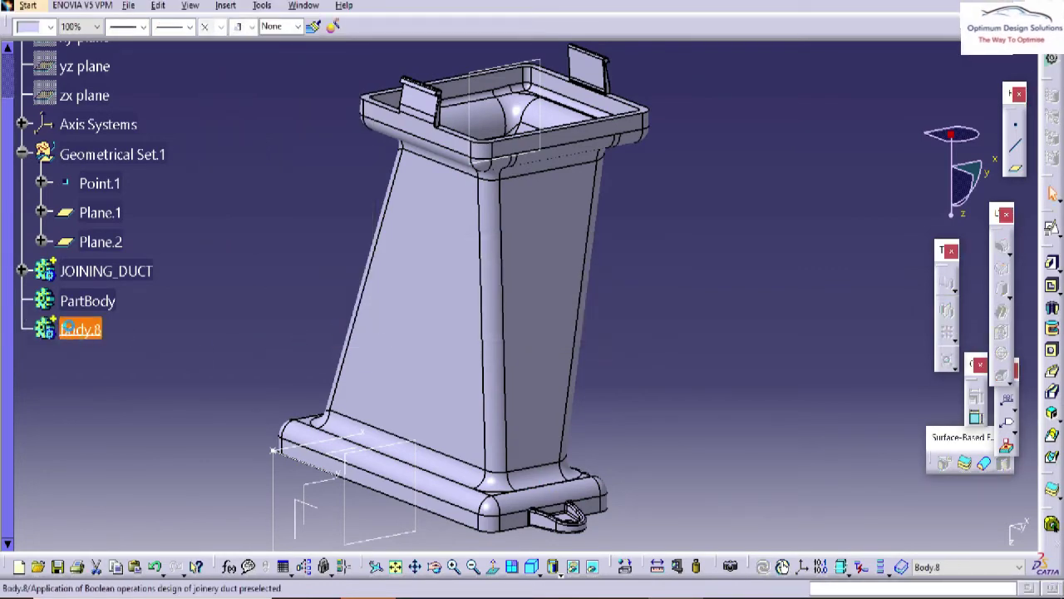
{"action": "key", "text": "alt+Return"}
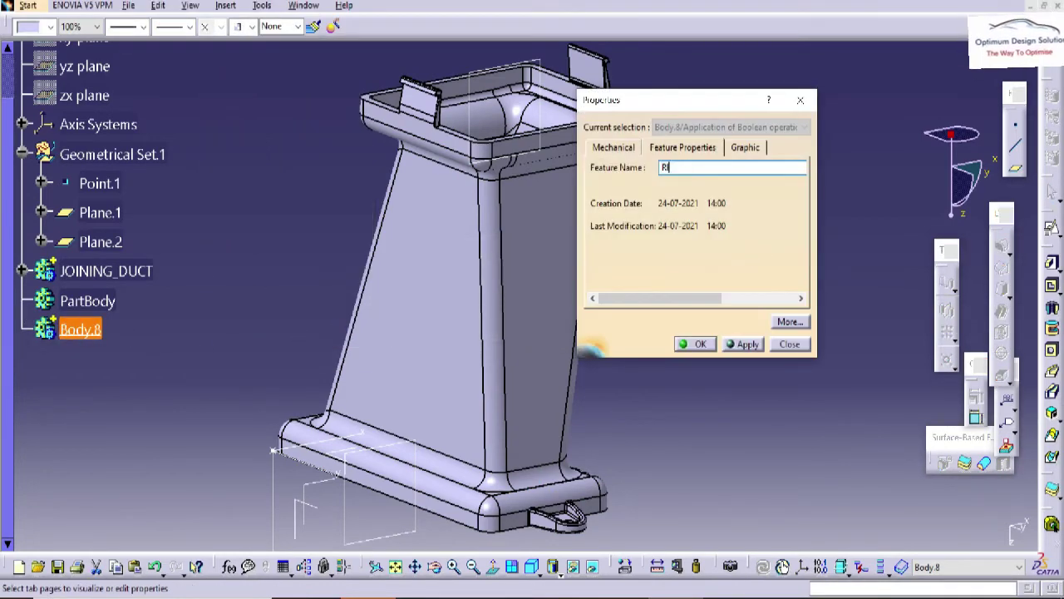
{"action": "key", "text": "Return"}
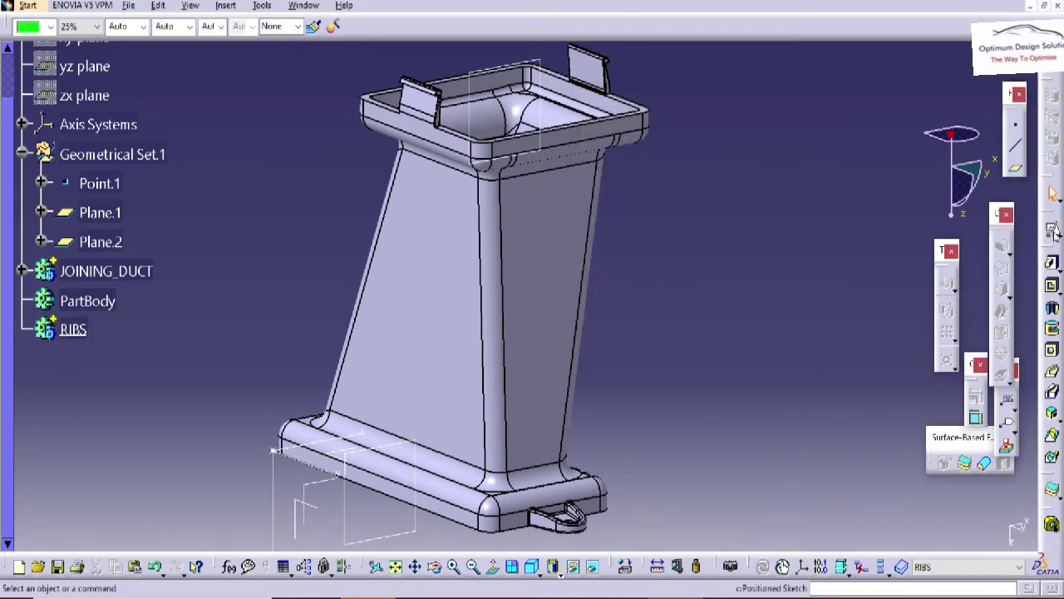
Create a positioned sketch in RIBS on the YZ plane of Axis System.1 with its vertical direction reversed
{"action": "left_click", "coordinate": [1054, 235]}
{"action": "mouse_move", "coordinate": [427, 302]}
{"action": "middle_mouse_down"}
{"action": "mouse_move", "coordinate": [591, 426]}
{"action": "mouse_move", "coordinate": [553, 320]}
{"action": "middle_mouse_up"}
{"action": "left_click", "coordinate": [471, 320]}
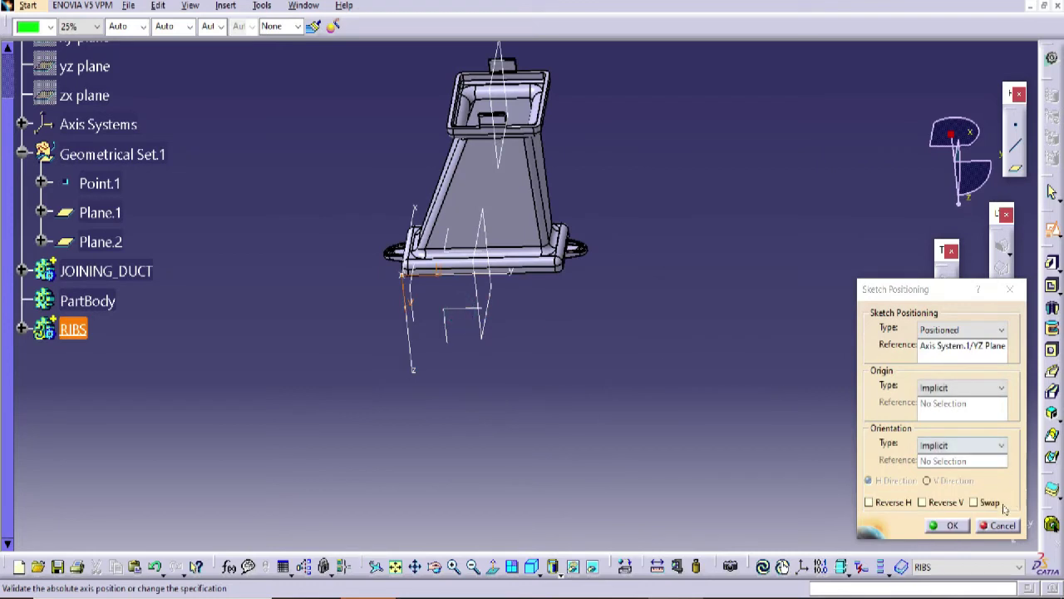
{"action": "left_click", "coordinate": [894, 507]}
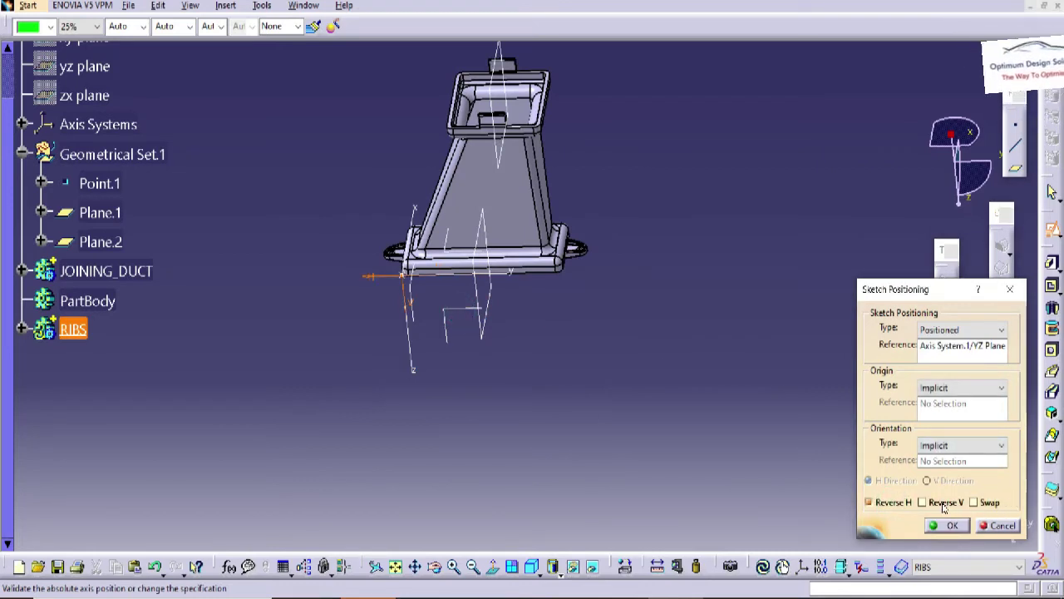
{"action": "key", "text": "Return"}
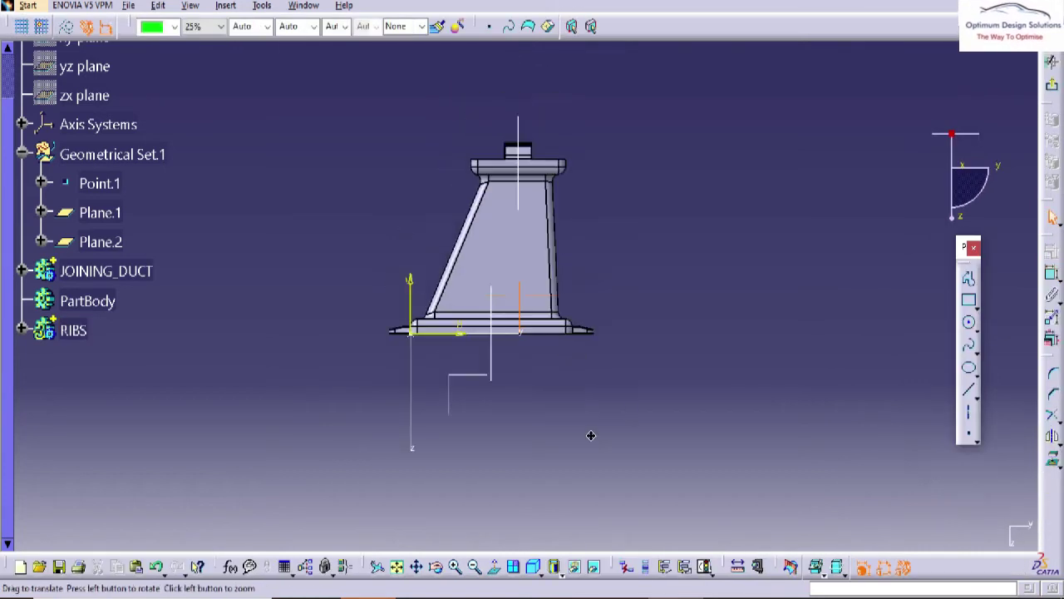
Sketch a horizontal line about 113 mm long across the duct, about 20 mm above the sketch origin
{"action": "middle_click_drag", "start_coordinate": [589, 435], "coordinate": [593, 383]}
{"action": "left_click", "coordinate": [970, 281]}
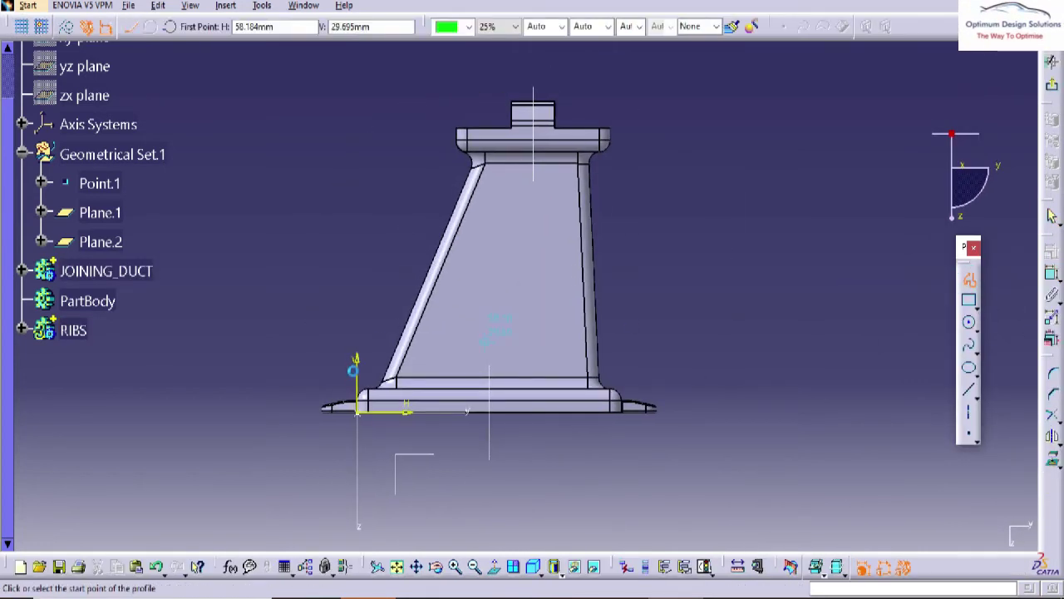
{"action": "left_click", "coordinate": [375, 363]}
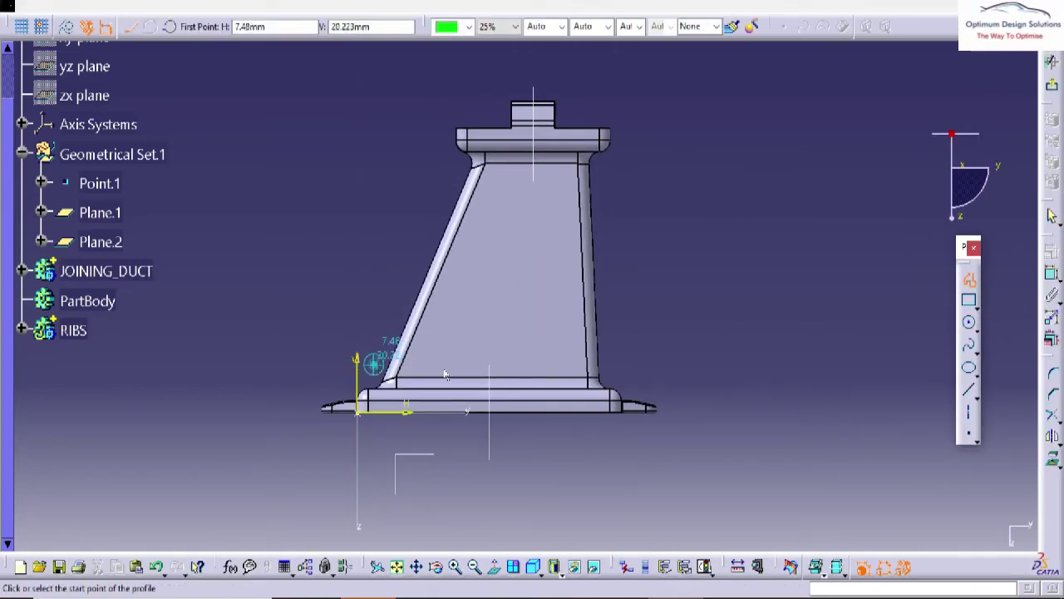
{"action": "left_click", "coordinate": [622, 363]}
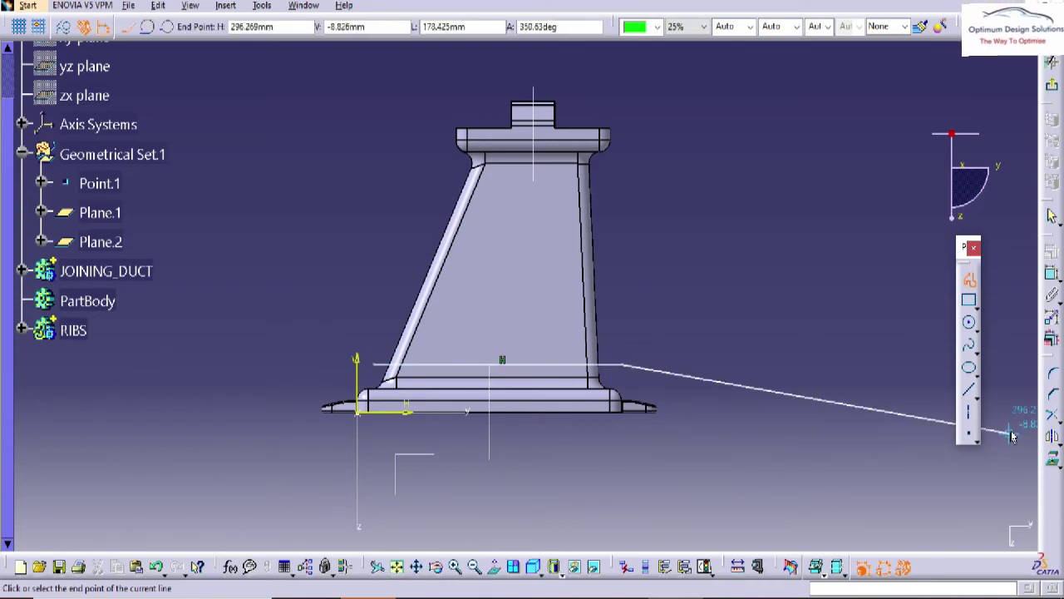
{"action": "key", "text": "Escape"}
Duplicate the horizontal line upward with Translate, using 5 instances spaced about 14.5 mm apart
{"action": "left_click", "coordinate": [1060, 443]}
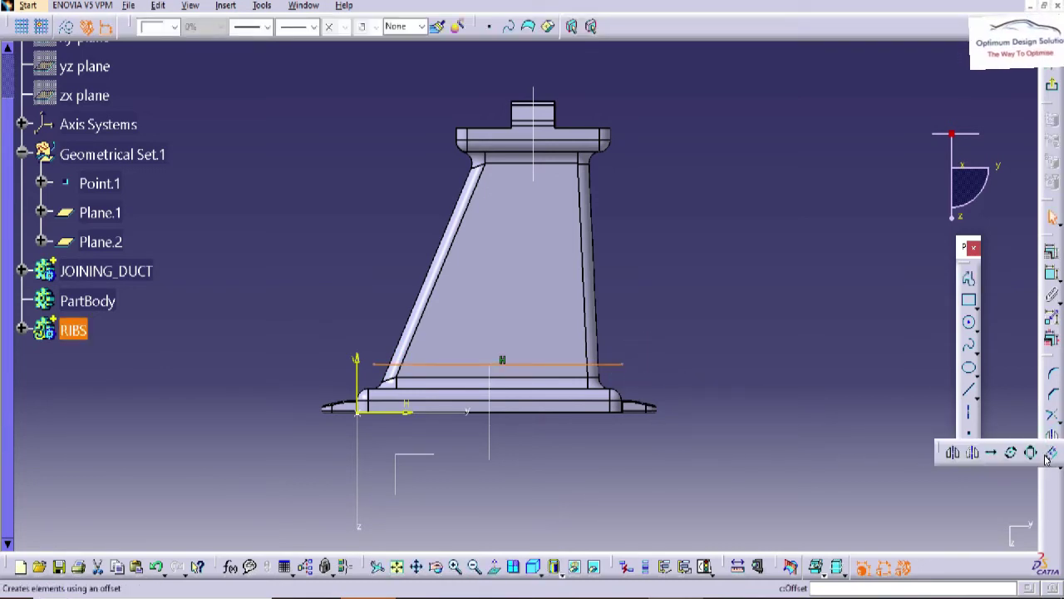
{"action": "left_click", "coordinate": [995, 456]}
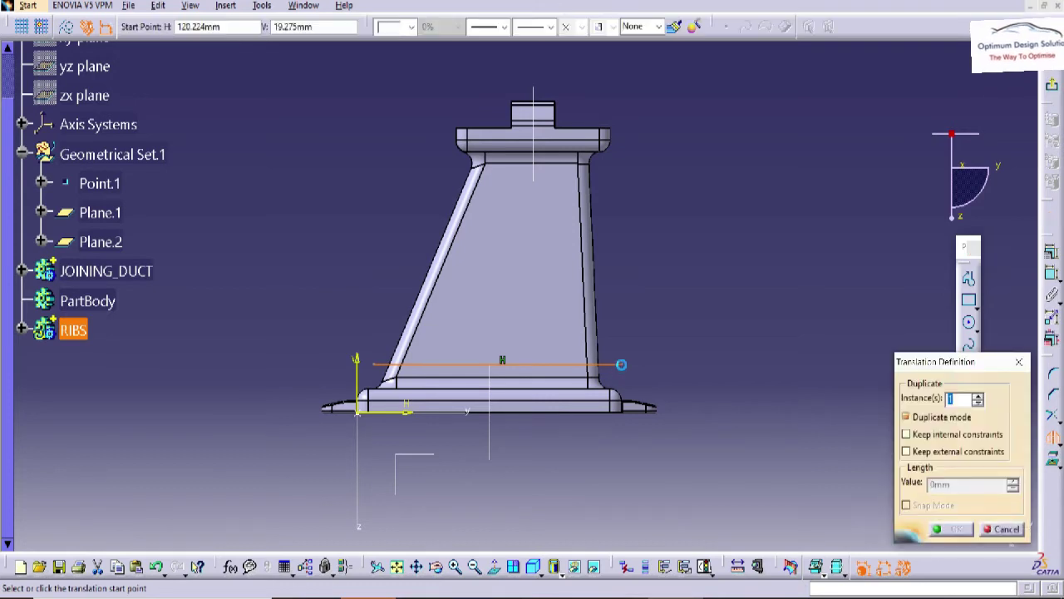
{"action": "left_click", "coordinate": [621, 363]}
{"action": "type", "text": "5"}
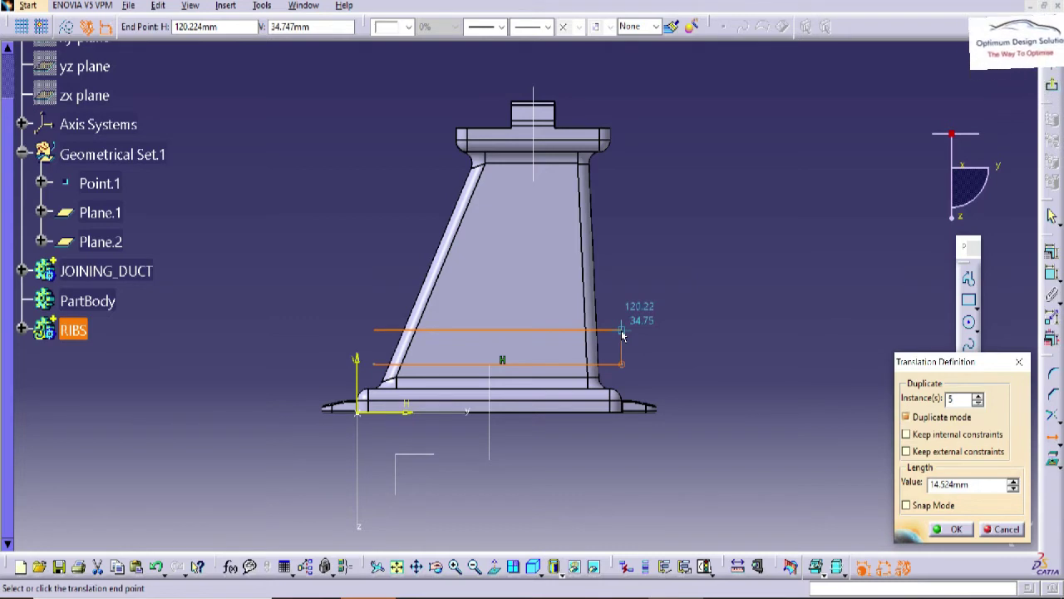
{"action": "left_click", "coordinate": [623, 334]}
{"action": "left_click", "coordinate": [746, 265]}
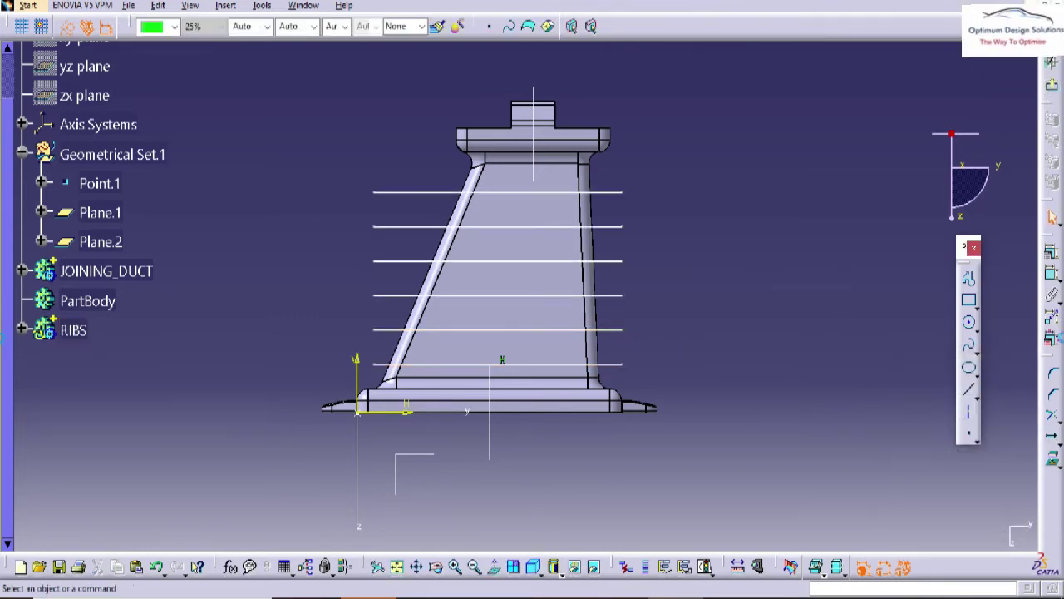
Dimension the lowest line's height above the horizontal axis and its spacing to the second line
{"action": "left_click", "coordinate": [1052, 275]}
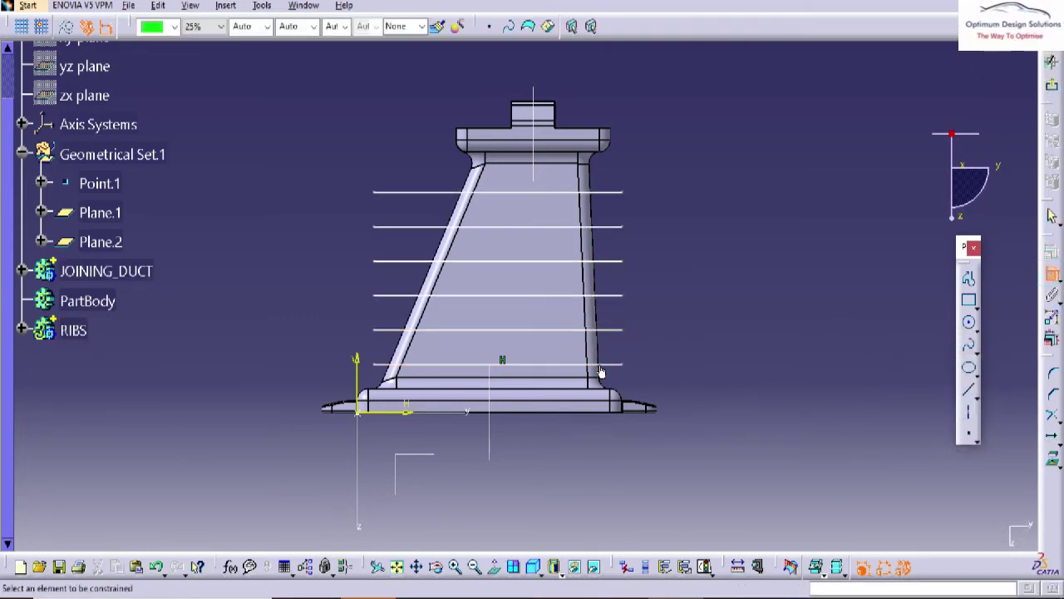
{"action": "left_click", "coordinate": [403, 364]}
{"action": "left_click", "coordinate": [413, 408]}
{"action": "left_click", "coordinate": [703, 391]}
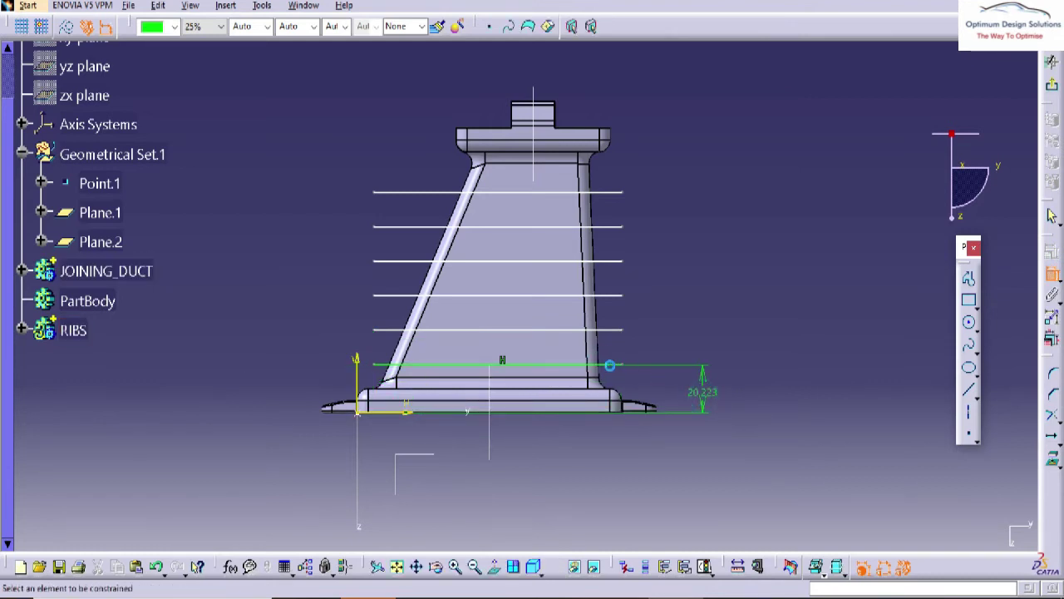
{"action": "left_click", "coordinate": [613, 364]}
{"action": "left_click", "coordinate": [609, 330]}
{"action": "left_click", "coordinate": [671, 340]}
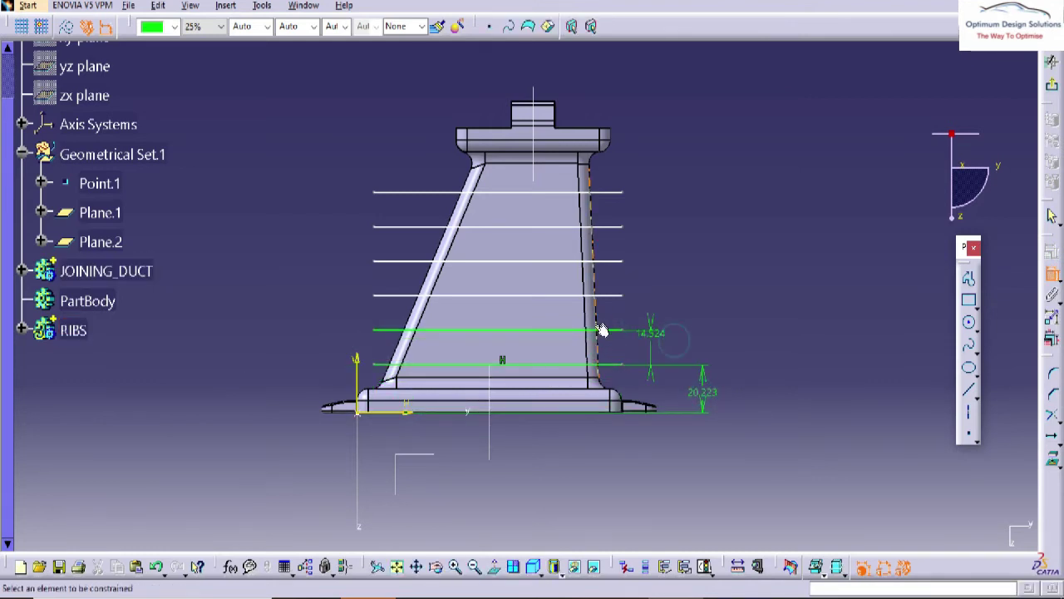
{"action": "left_click", "coordinate": [601, 330]}
{"action": "left_click", "coordinate": [613, 298]}
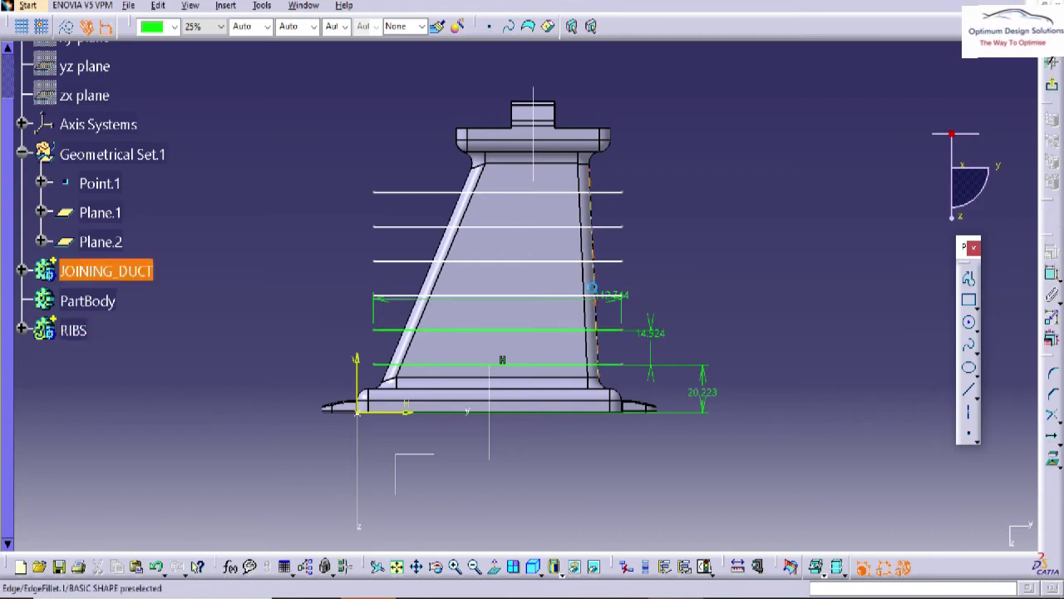
{"action": "double_click", "coordinate": [579, 295]}
{"action": "key", "text": "Escape"}
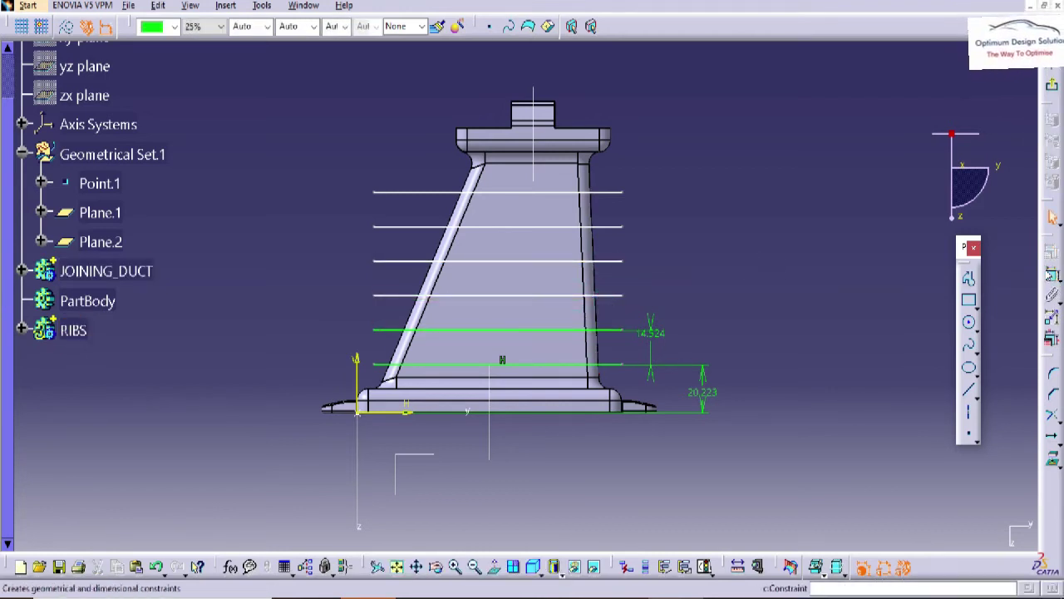
Dimension the spacings between consecutive lines from the second to the fifth, and delete the topmost line
{"action": "left_click", "coordinate": [1049, 272]}
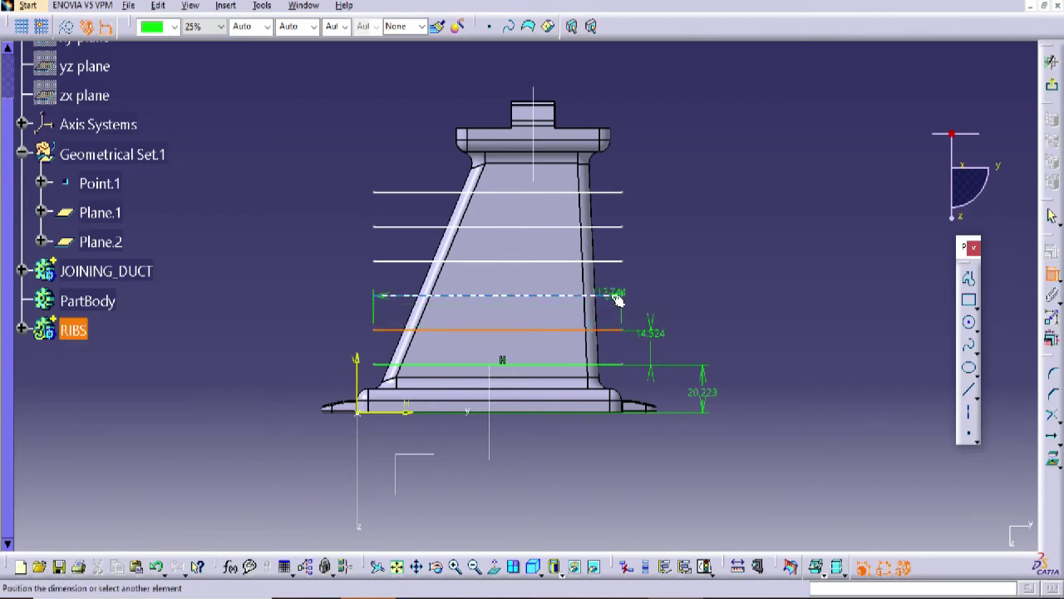
{"action": "left_click", "coordinate": [672, 266]}
{"action": "left_click", "coordinate": [602, 296]}
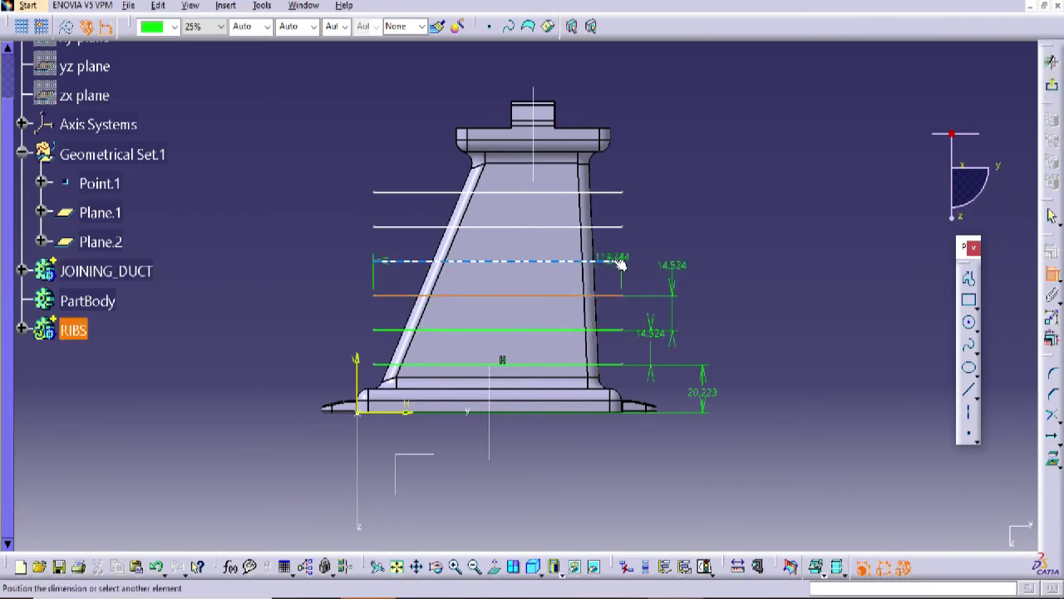
{"action": "left_click", "coordinate": [619, 262]}
{"action": "left_click", "coordinate": [657, 238]}
{"action": "left_click", "coordinate": [604, 263]}
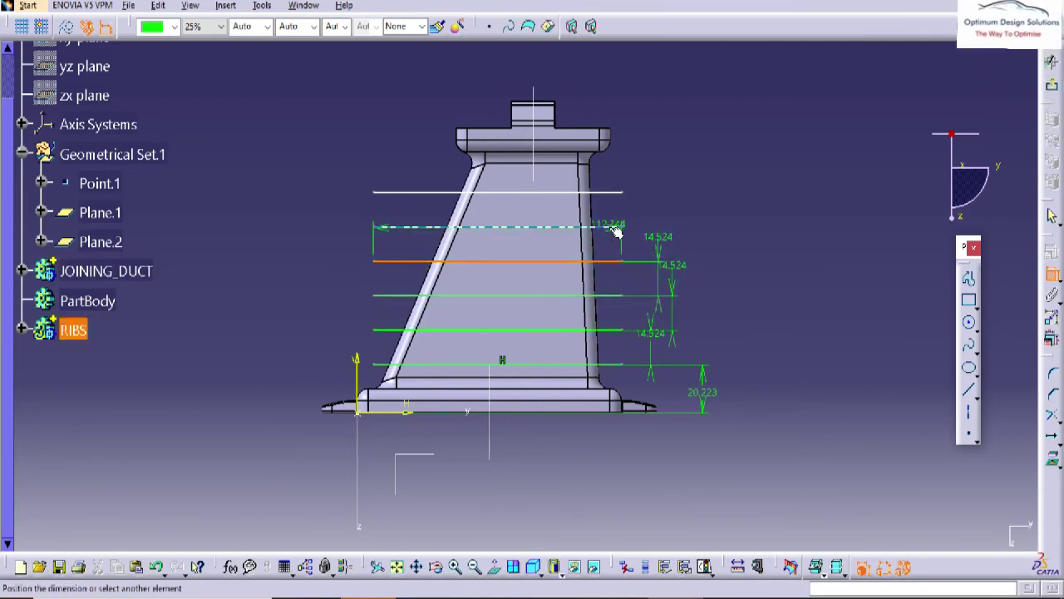
{"action": "left_click", "coordinate": [614, 228]}
{"action": "left_click", "coordinate": [644, 202]}
{"action": "key", "text": "Escape"}
{"action": "left_click", "coordinate": [607, 192]}
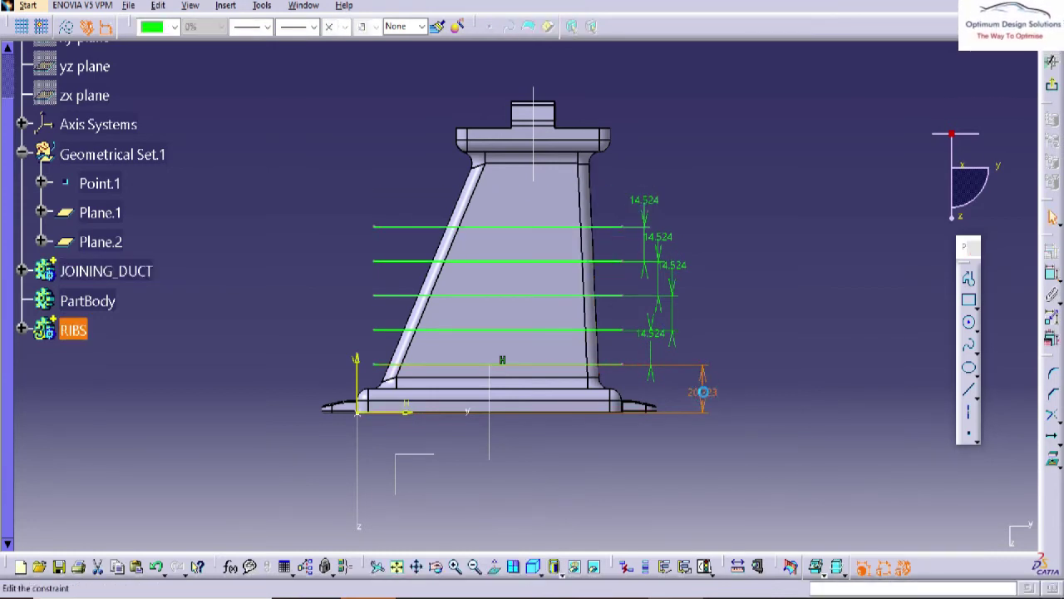
Set the lowest line's height above the horizontal axis to 20 mm and each of the four line spacings to 25 mm
{"action": "double_click", "coordinate": [702, 394]}
{"action": "key", "text": "Return"}
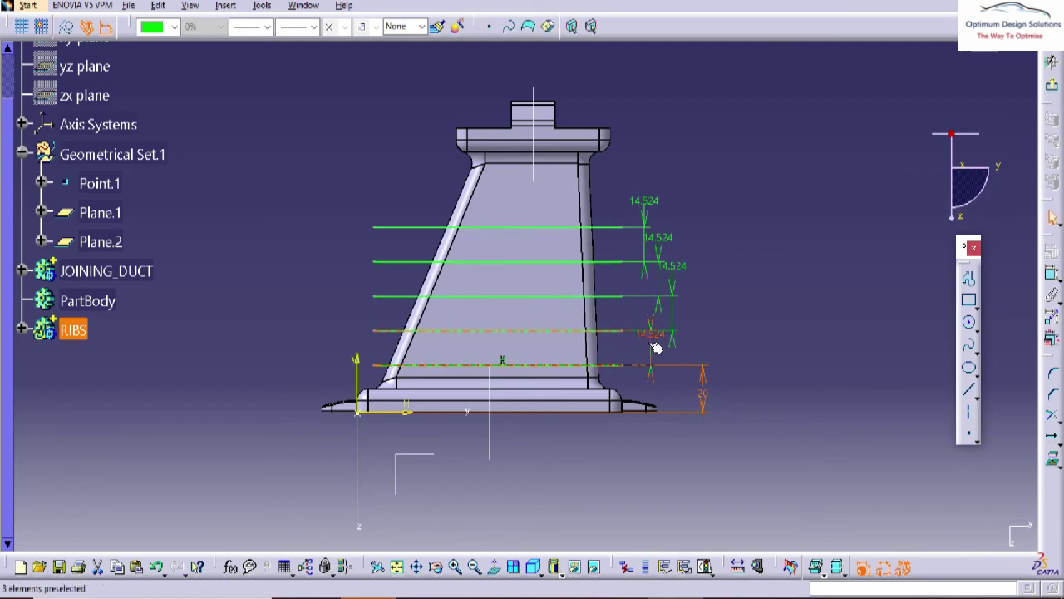
{"action": "type", "text": "25"}
{"action": "key", "text": "Return"}
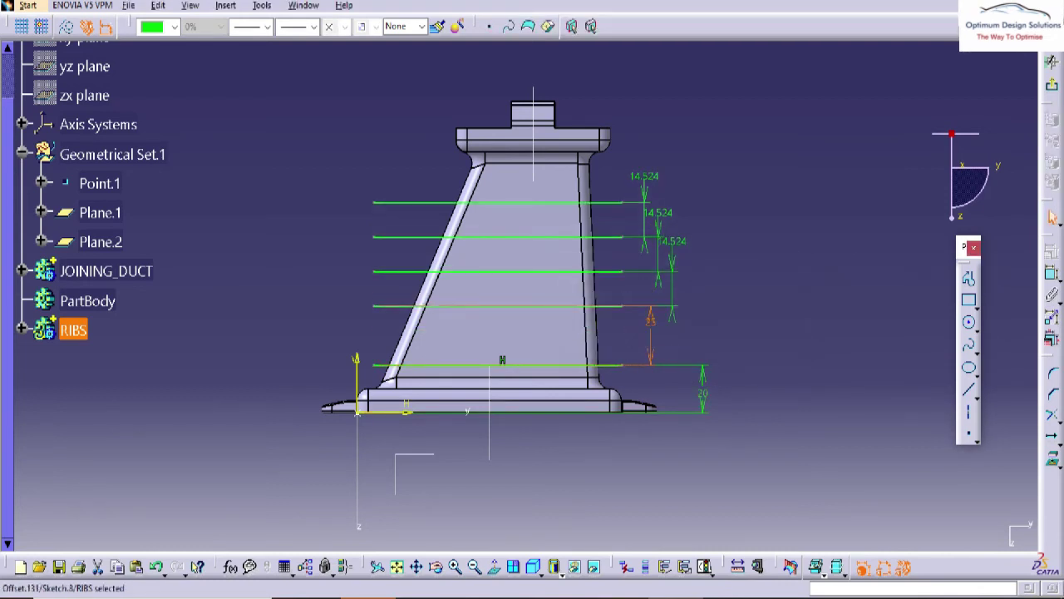
{"action": "double_click", "coordinate": [672, 284]}
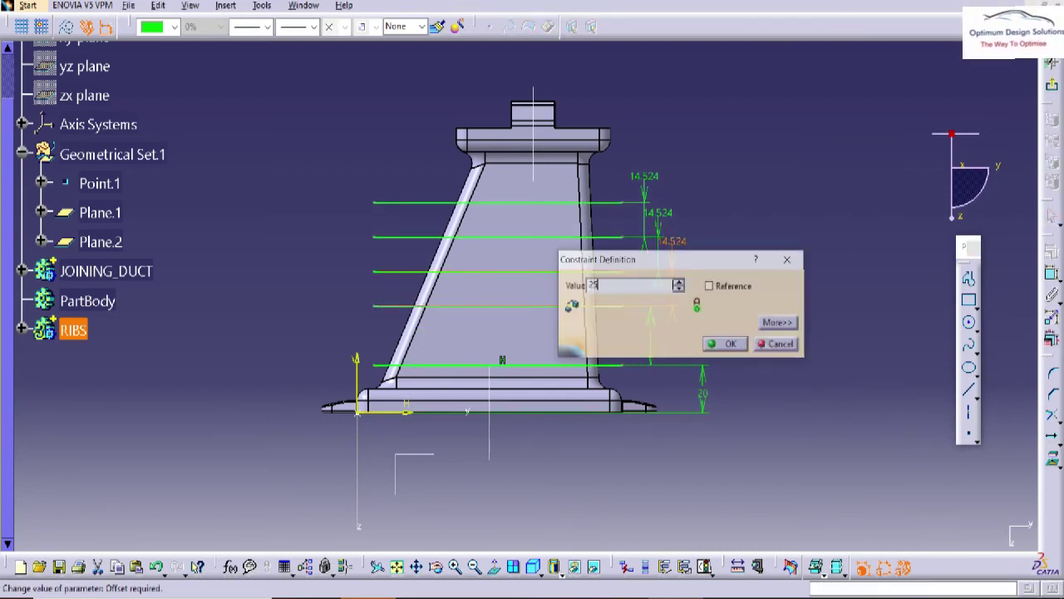
{"action": "type", "text": "25"}
{"action": "key", "text": "Return"}
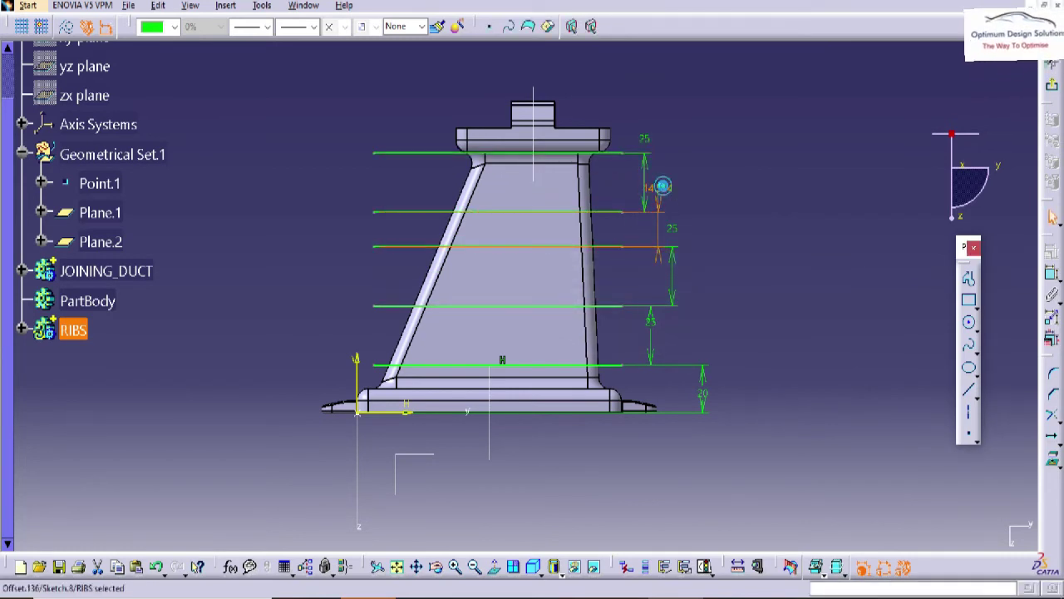
{"action": "type", "text": "25"}
{"action": "key", "text": "Return"}
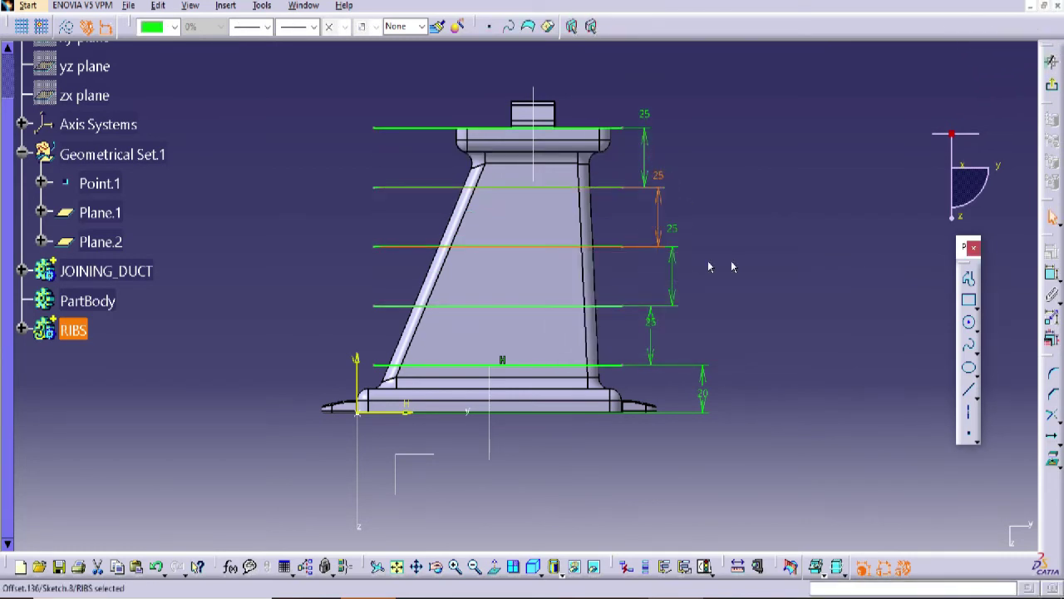
Delete the topmost horizontal line at the duct's upper flange together with its spacing dimension
{"action": "left_click", "coordinate": [771, 261]}
{"action": "left_click", "coordinate": [621, 128]}
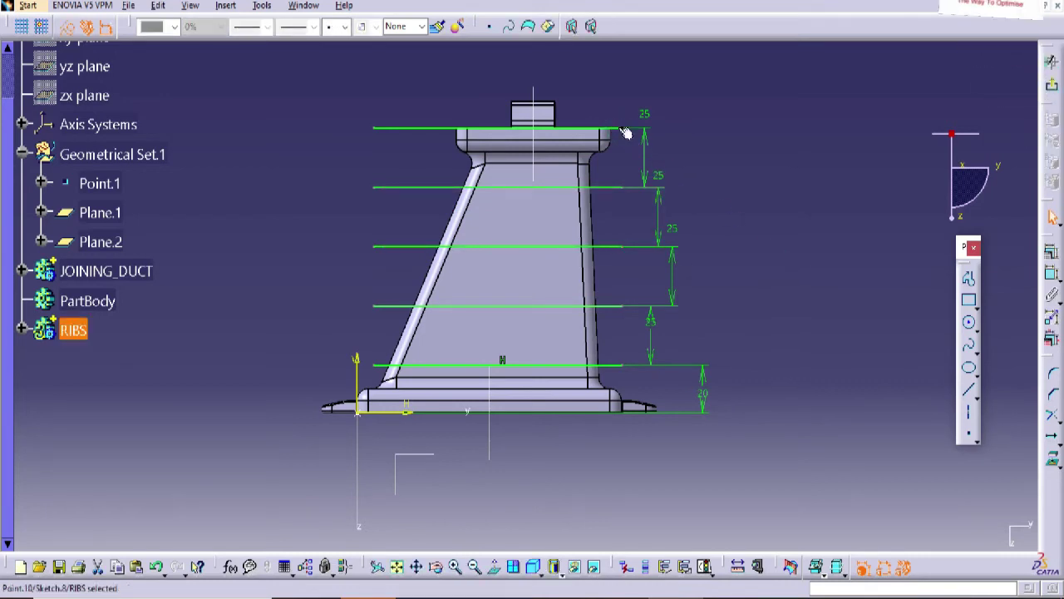
{"action": "key", "text": "Delete"}
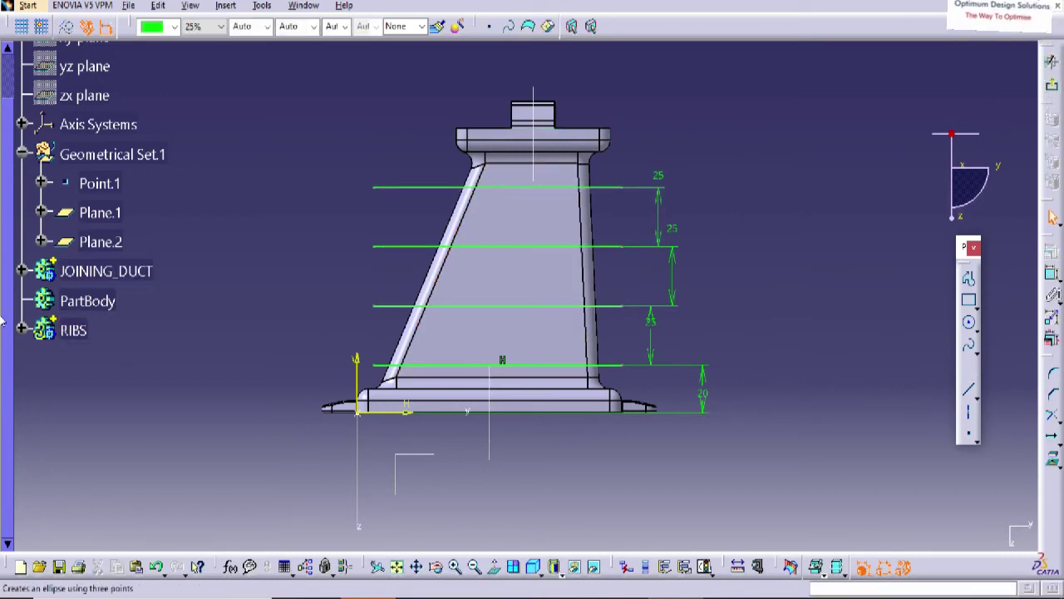
Sketch two vertical lines about 15 mm apart through the right half of the duct, extending beyond its top and base
{"action": "left_click", "coordinate": [969, 279]}
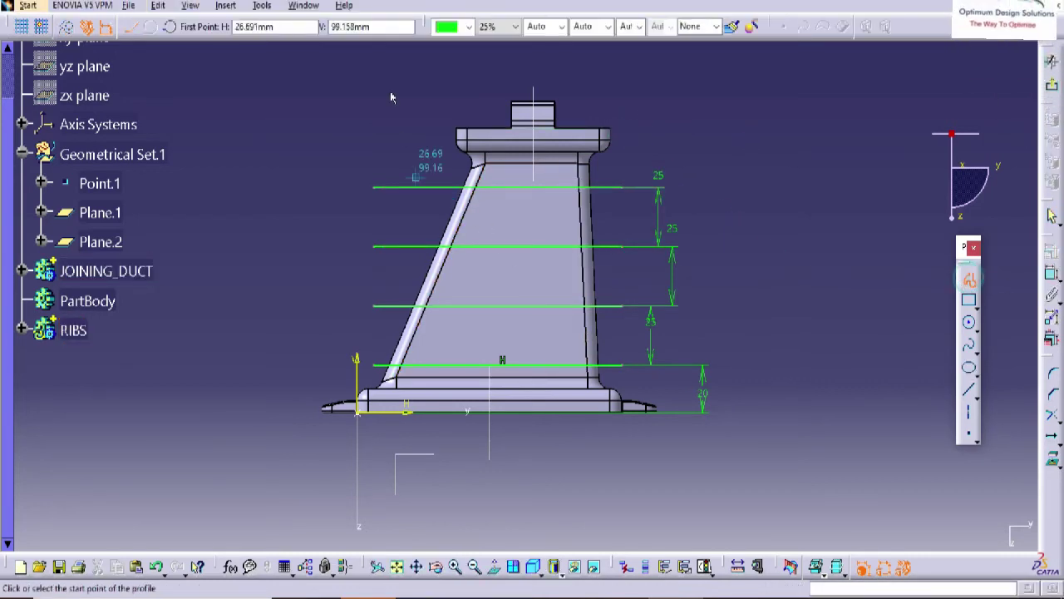
{"action": "left_click", "coordinate": [577, 104]}
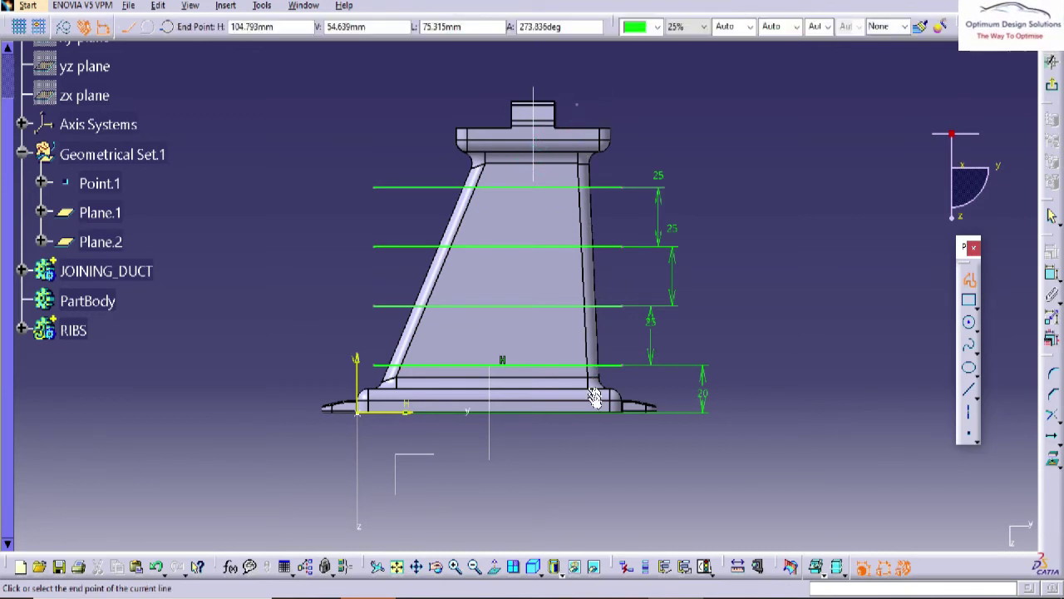
{"action": "double_click", "coordinate": [577, 459]}
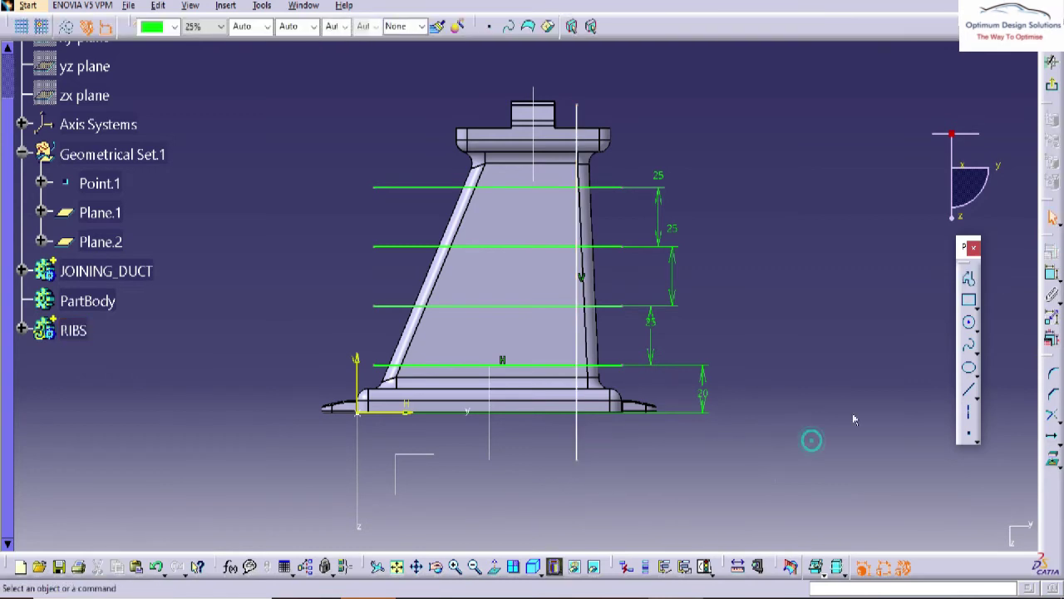
{"action": "left_click", "coordinate": [1050, 291]}
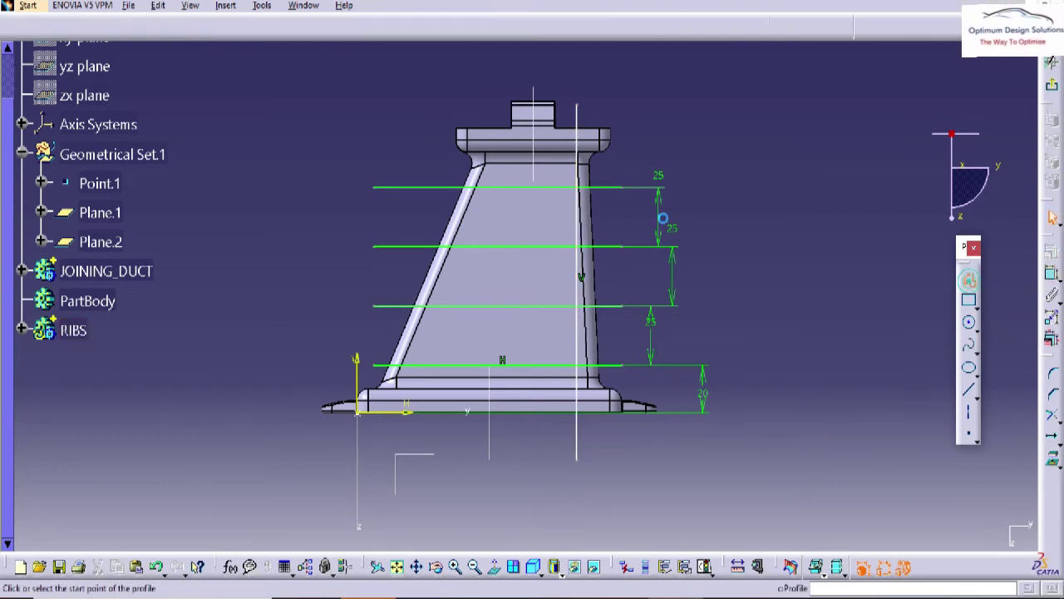
{"action": "left_click", "coordinate": [540, 84]}
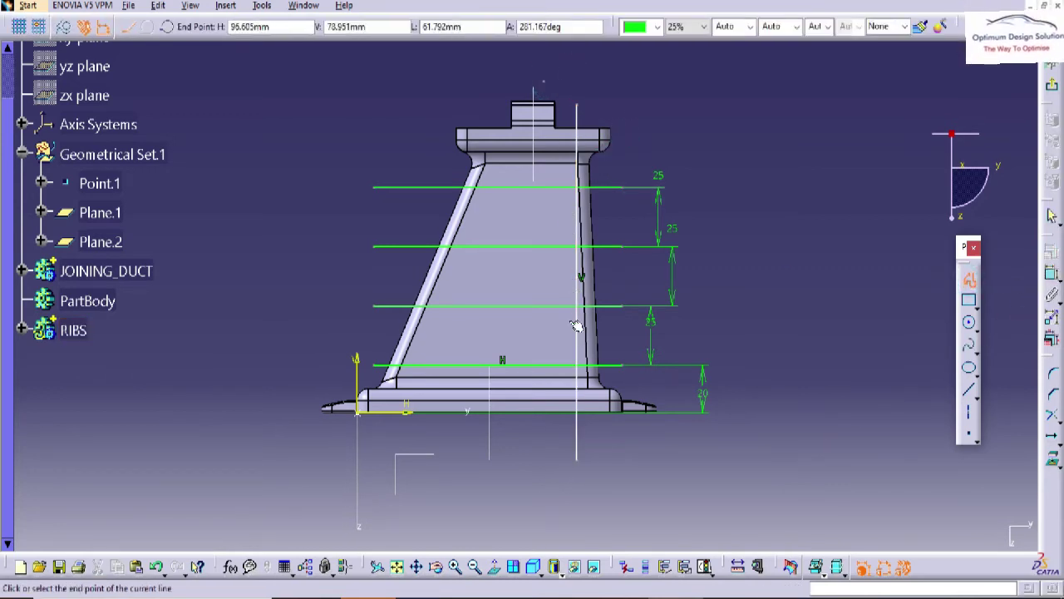
{"action": "double_click", "coordinate": [542, 477]}
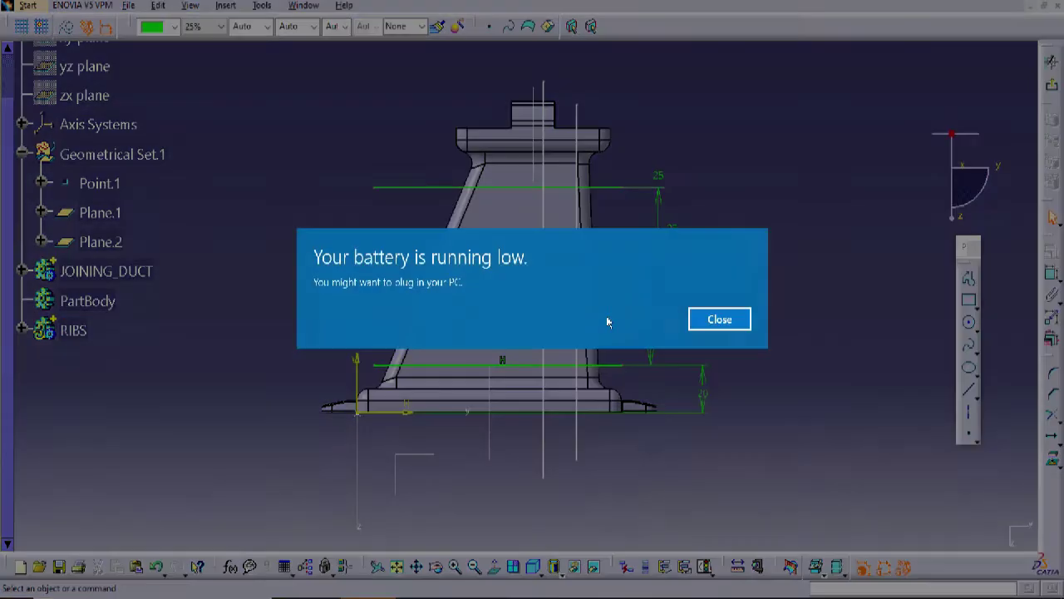
{"action": "left_click", "coordinate": [719, 319]}
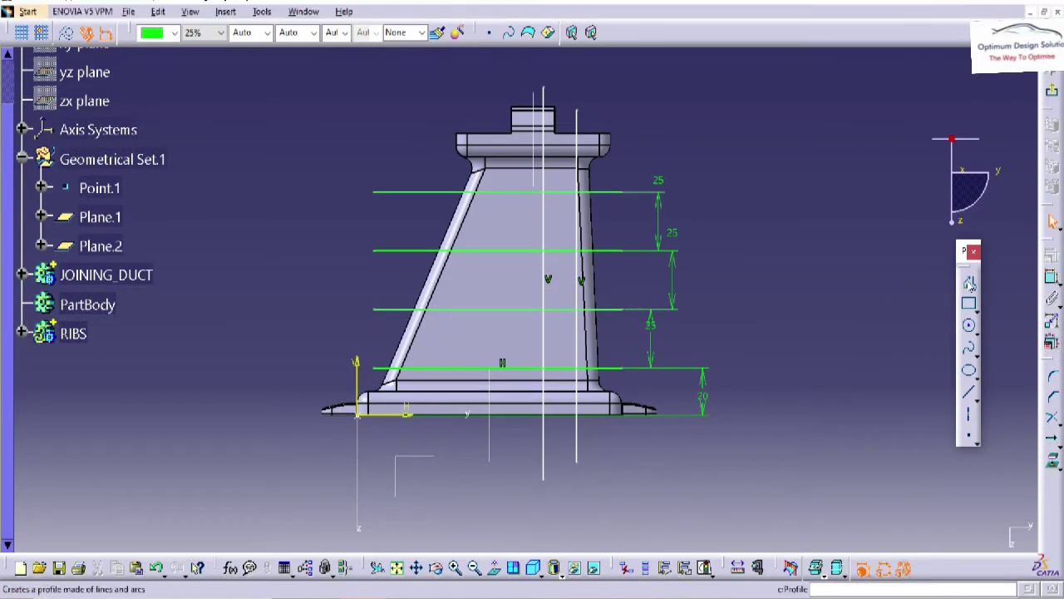
Sketch three more vertical lines: one about 19 mm left of the second, the others about 24 mm and 47 mm from the vertical axis
{"action": "left_click", "coordinate": [970, 283]}
{"action": "left_click", "coordinate": [503, 109]}
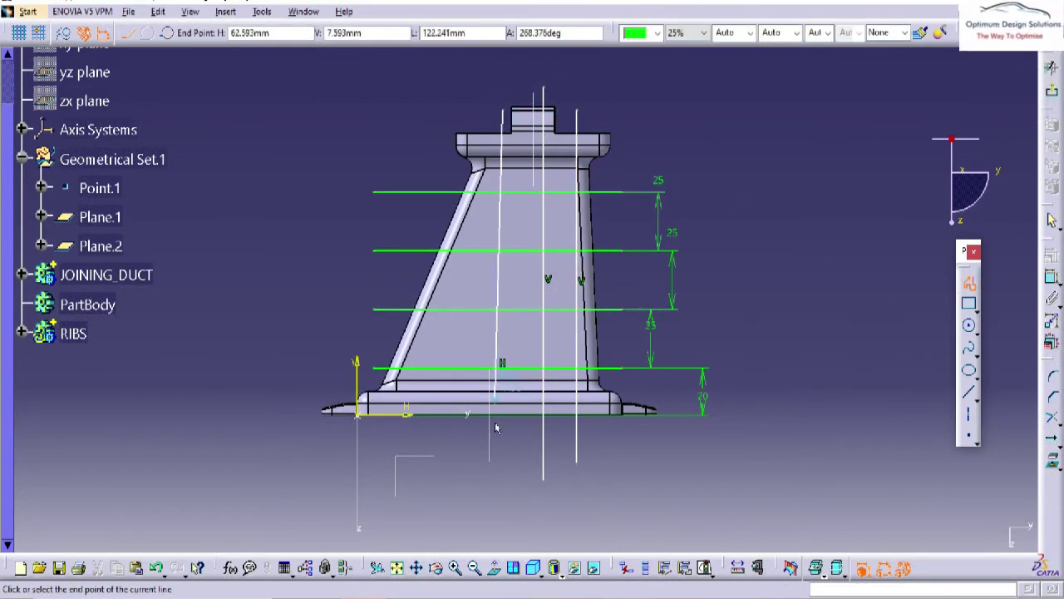
{"action": "double_click", "coordinate": [502, 475]}
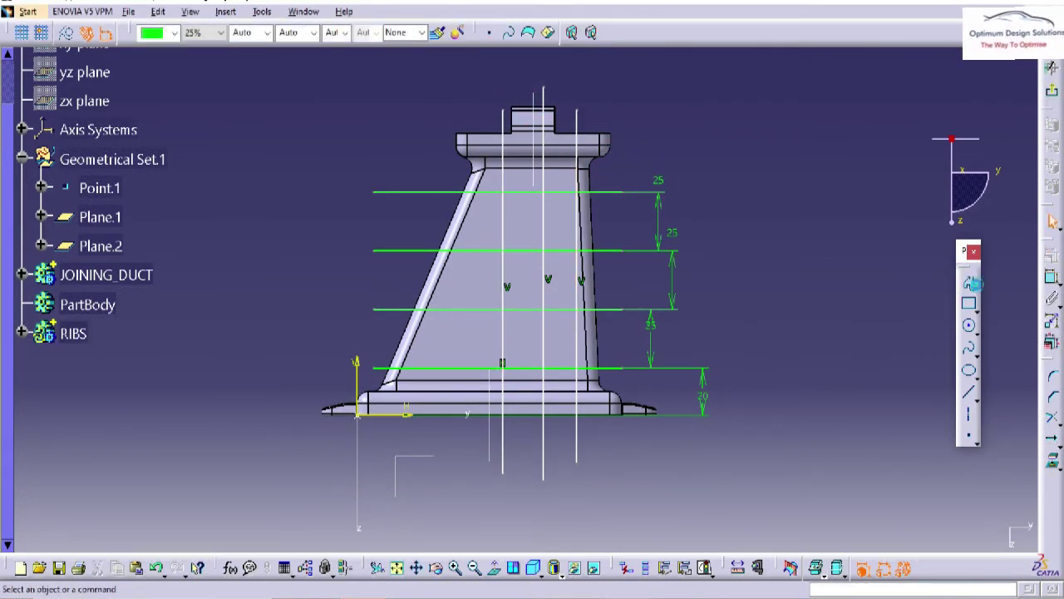
{"action": "left_click", "coordinate": [971, 283]}
{"action": "left_click", "coordinate": [411, 235]}
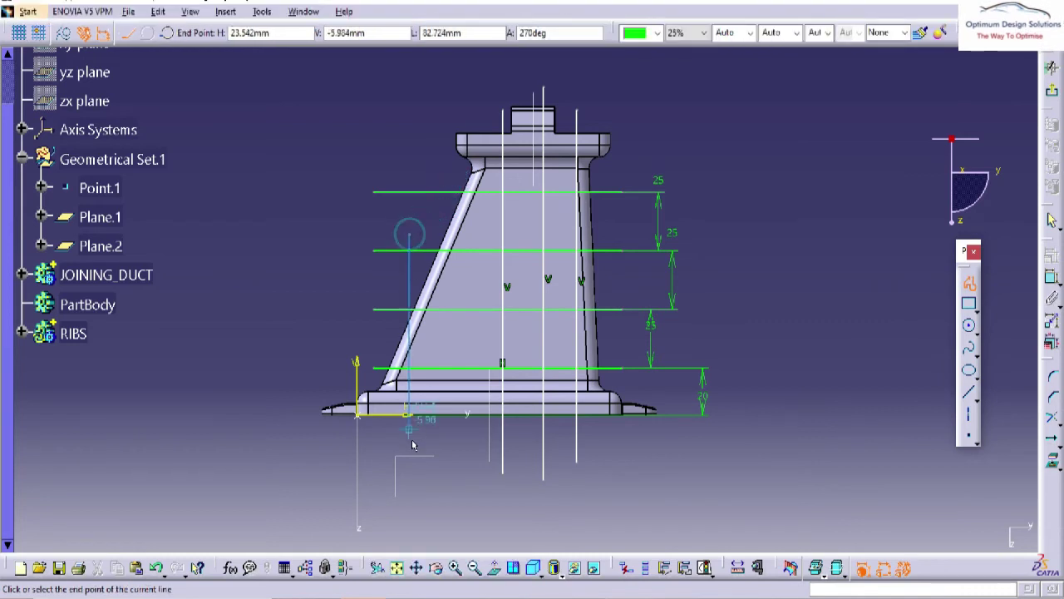
{"action": "double_click", "coordinate": [412, 456]}
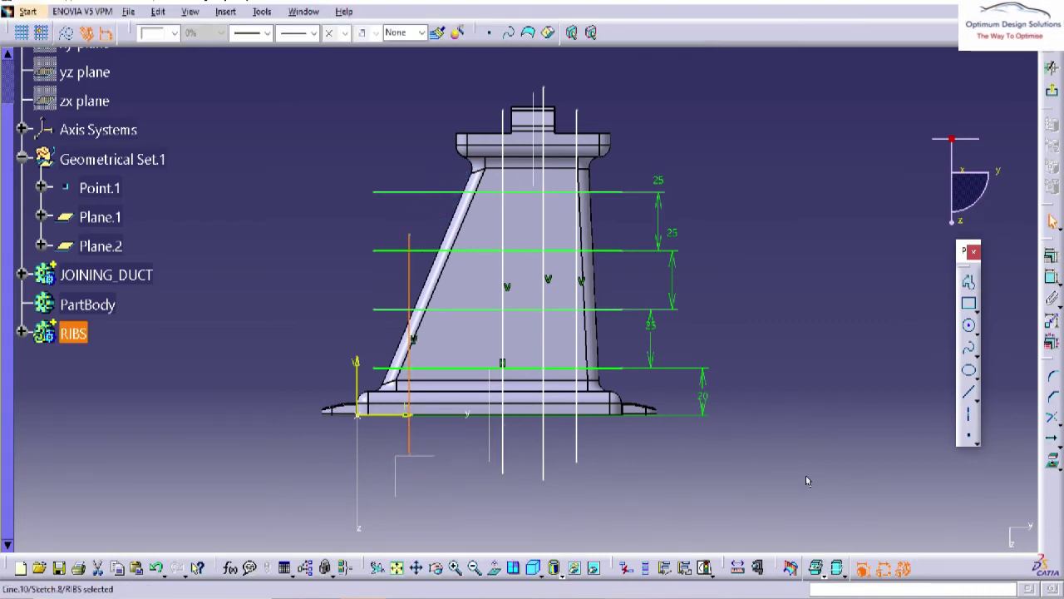
{"action": "left_click", "coordinate": [969, 283]}
{"action": "left_click", "coordinate": [460, 249]}
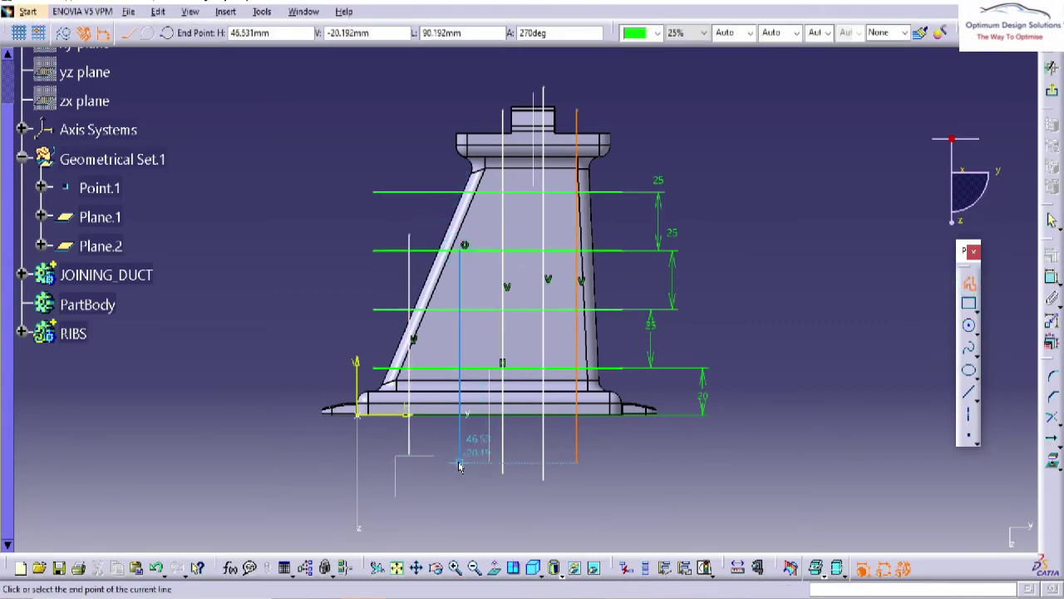
{"action": "double_click", "coordinate": [459, 459]}
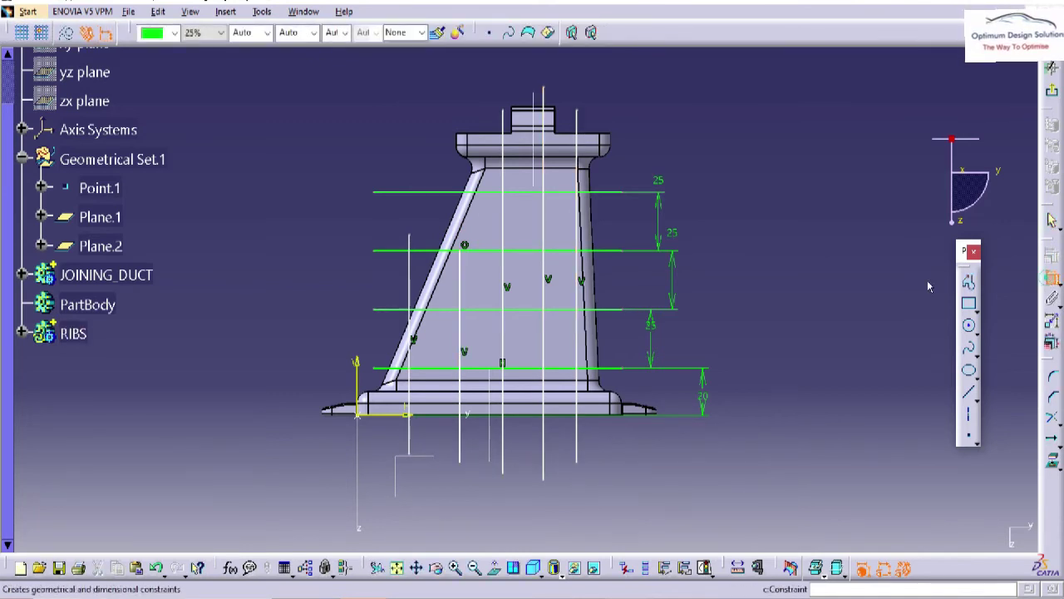
Dimension the four horizontal spacings between the five neighbouring vertical lines of the grid sketch
{"action": "left_click", "coordinate": [578, 170]}
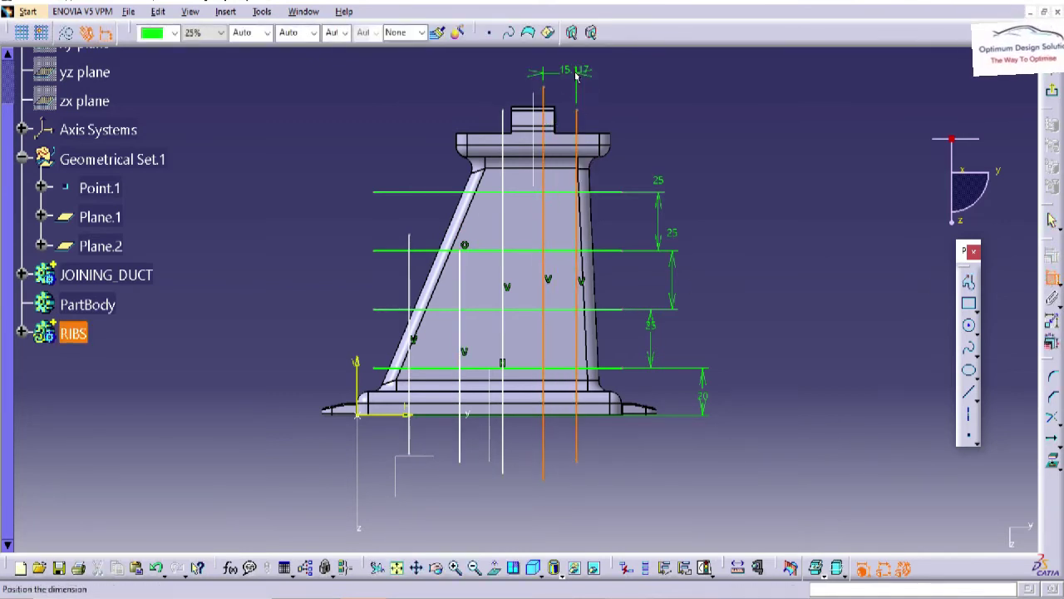
{"action": "left_click", "coordinate": [576, 73]}
{"action": "left_click", "coordinate": [544, 170]}
{"action": "left_click", "coordinate": [503, 164]}
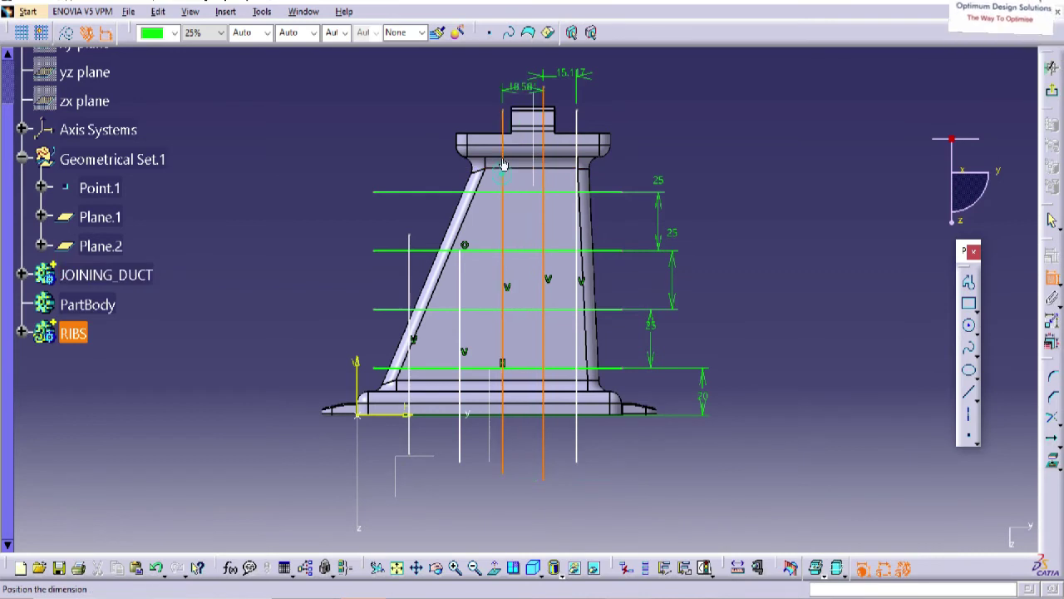
{"action": "left_click", "coordinate": [504, 69]}
{"action": "left_click", "coordinate": [503, 190]}
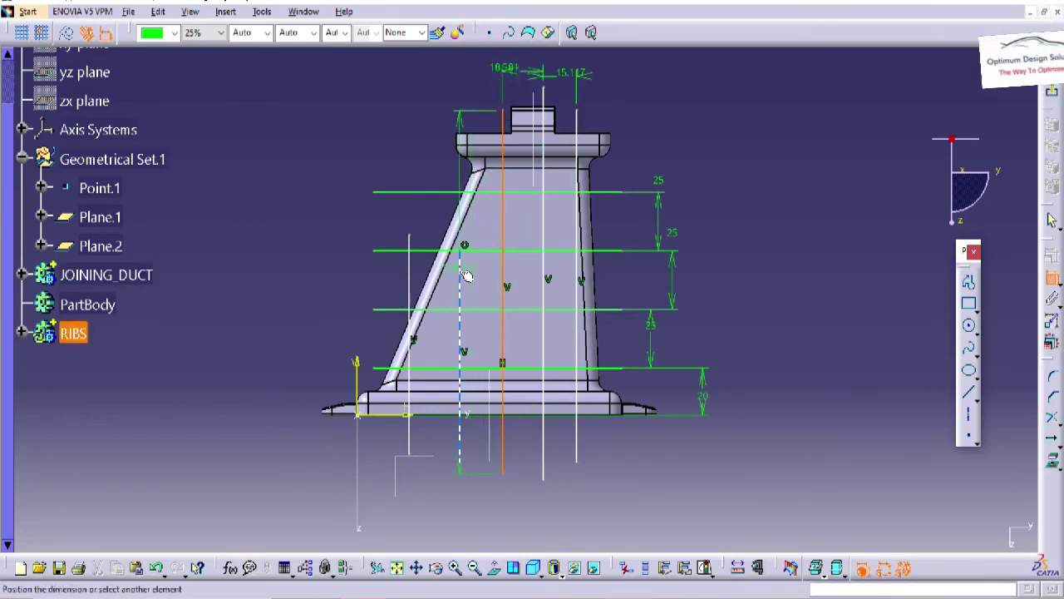
{"action": "left_click", "coordinate": [456, 105]}
{"action": "left_click", "coordinate": [459, 286]}
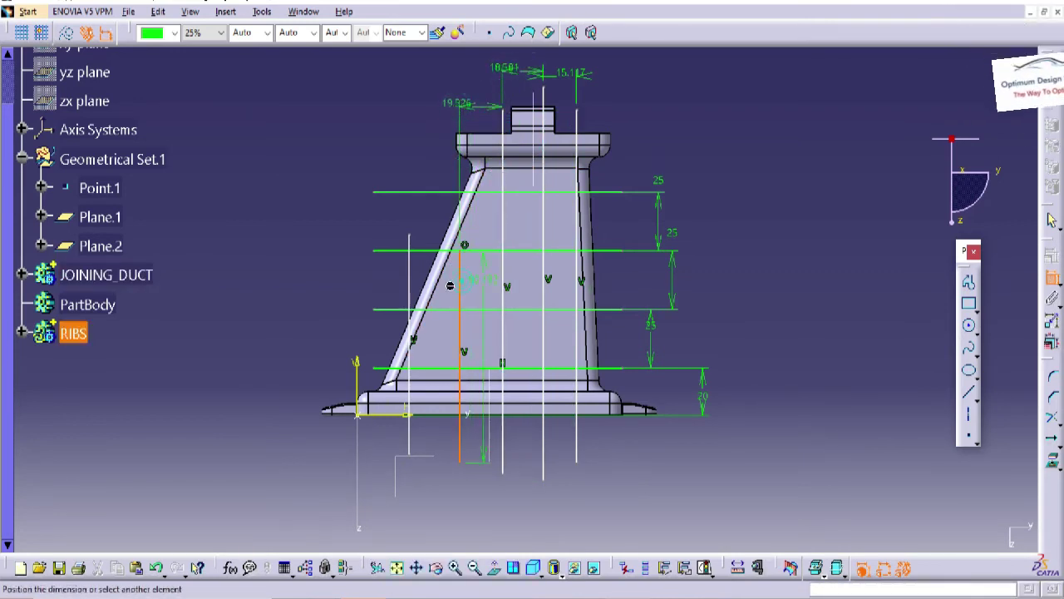
{"action": "left_click", "coordinate": [410, 281]}
{"action": "left_click", "coordinate": [433, 183]}
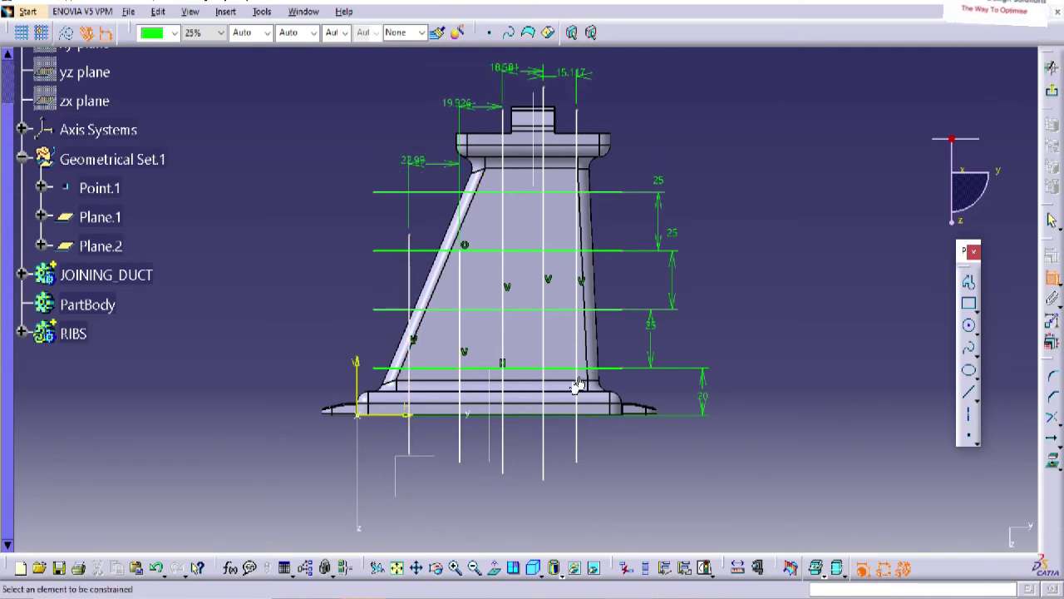
Dimension the leftmost vertical line from the sketch's vertical axis and set that distance to 25 mm
{"action": "left_click", "coordinate": [410, 331]}
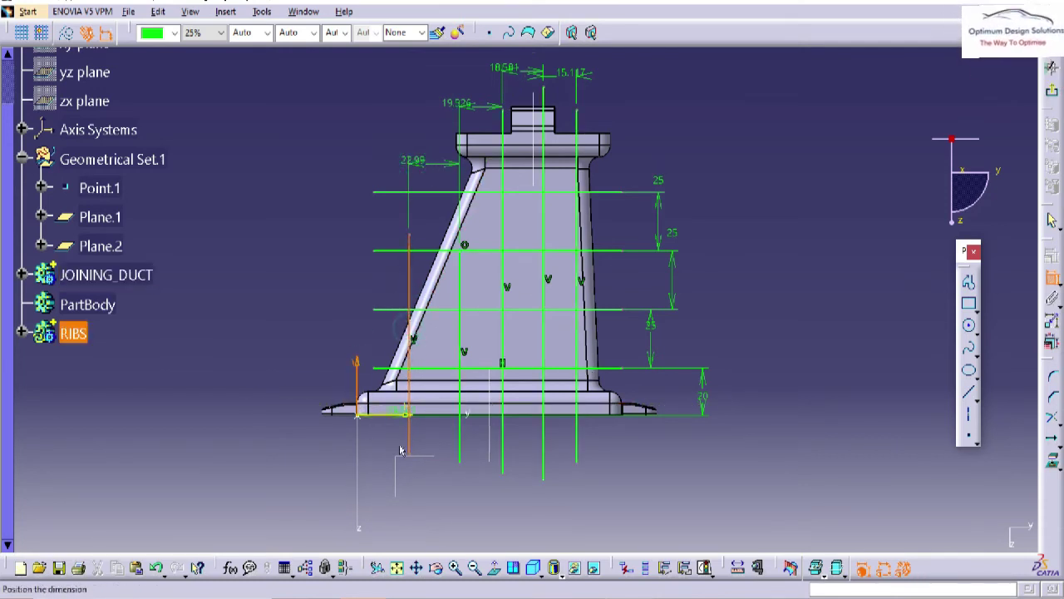
{"action": "left_click", "coordinate": [384, 482]}
{"action": "double_click", "coordinate": [382, 478]}
{"action": "double_click", "coordinate": [381, 478]}
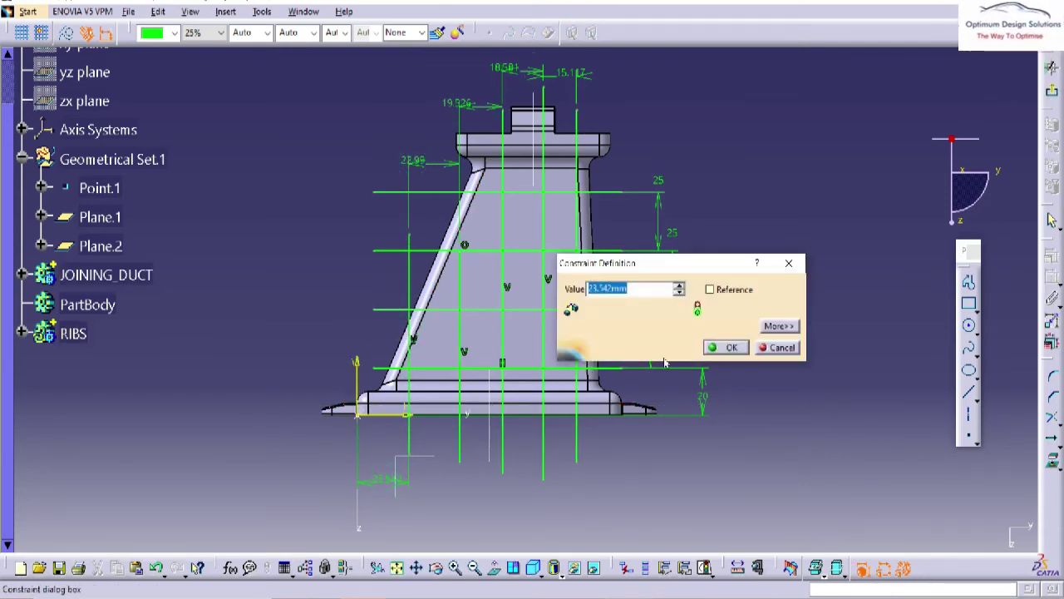
{"action": "type", "text": "25"}
{"action": "key", "text": "Return"}
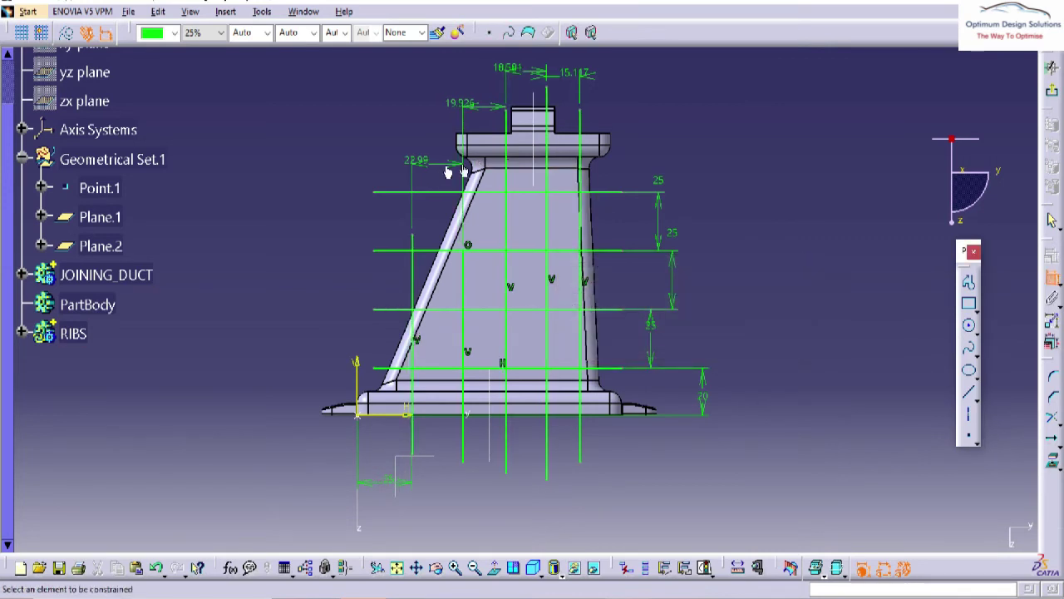
Set the first three spacings between the vertical lines, from left to right, to 23 mm, 20 mm and 20 mm
{"action": "double_click", "coordinate": [422, 160]}
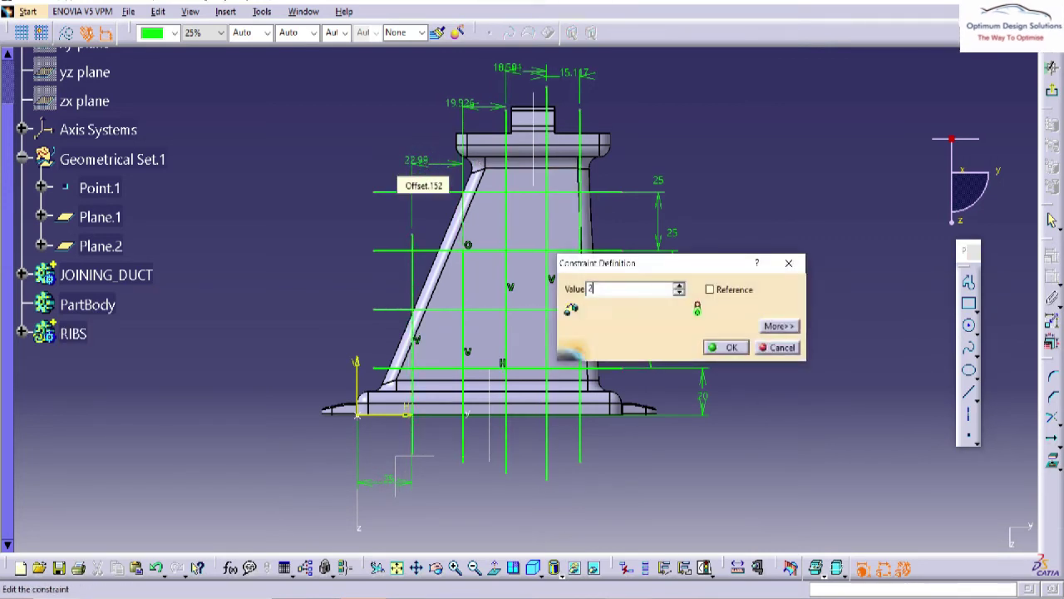
{"action": "type", "text": "23"}
{"action": "key", "text": "Return"}
{"action": "double_click", "coordinate": [472, 104]}
{"action": "type", "text": "2"}
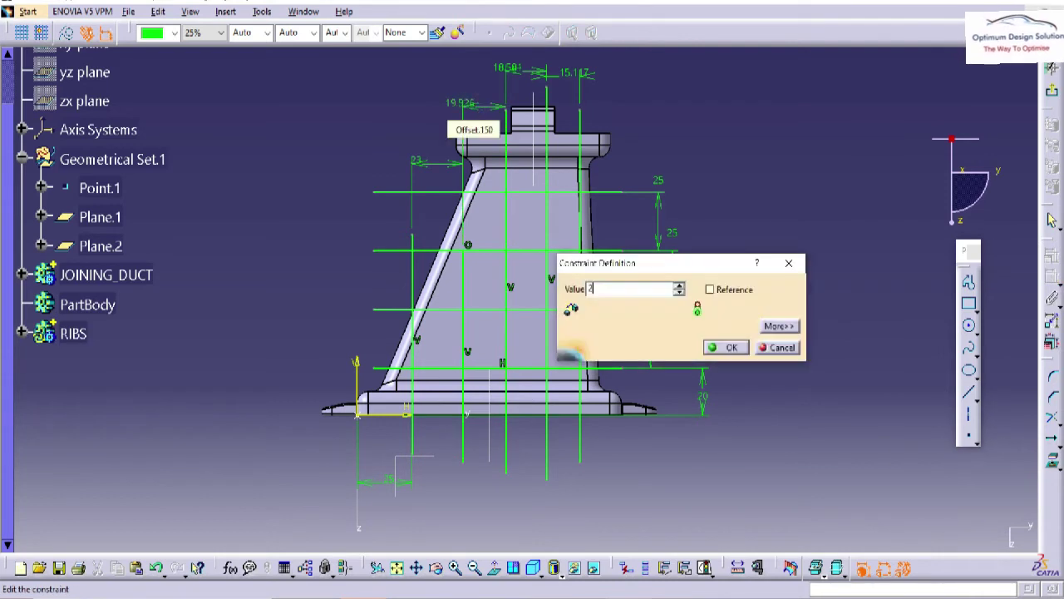
{"action": "type", "text": "0"}
{"action": "key", "text": "Return"}
{"action": "double_click", "coordinate": [514, 67]}
{"action": "type", "text": "2"}
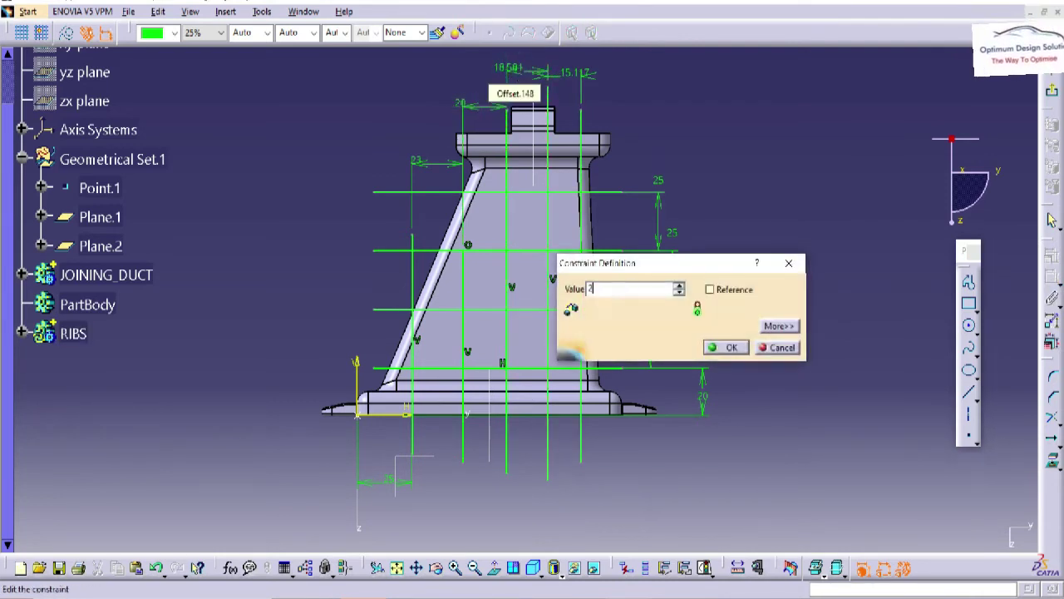
{"action": "key", "text": "Return"}
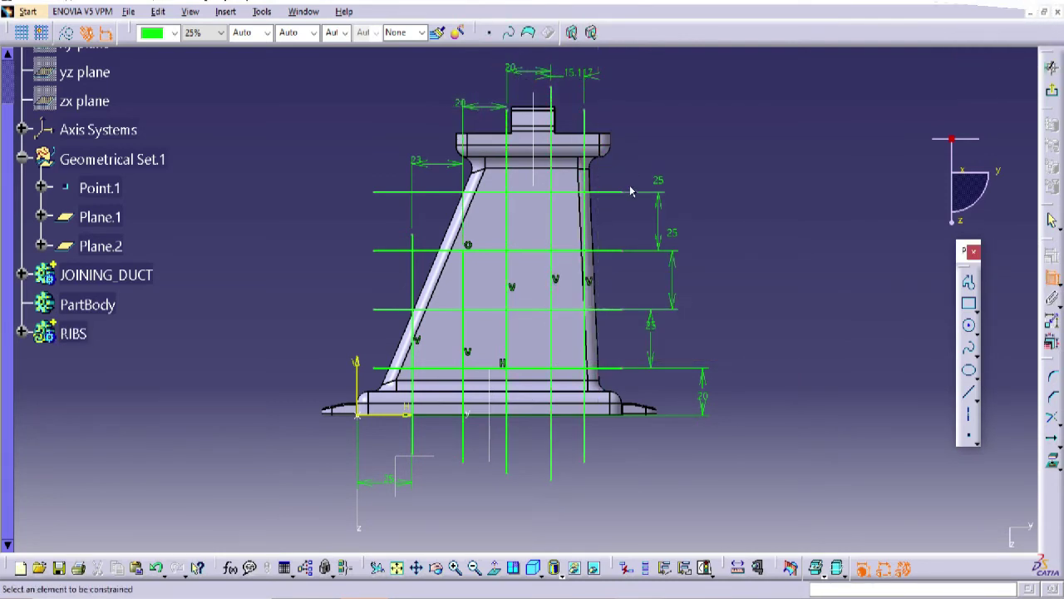
Delete the rightmost vertical line, set the second and third vertical line spacings to 23 mm each and exit the sketch
{"action": "left_click", "coordinate": [586, 117]}
{"action": "key", "text": "Delete"}
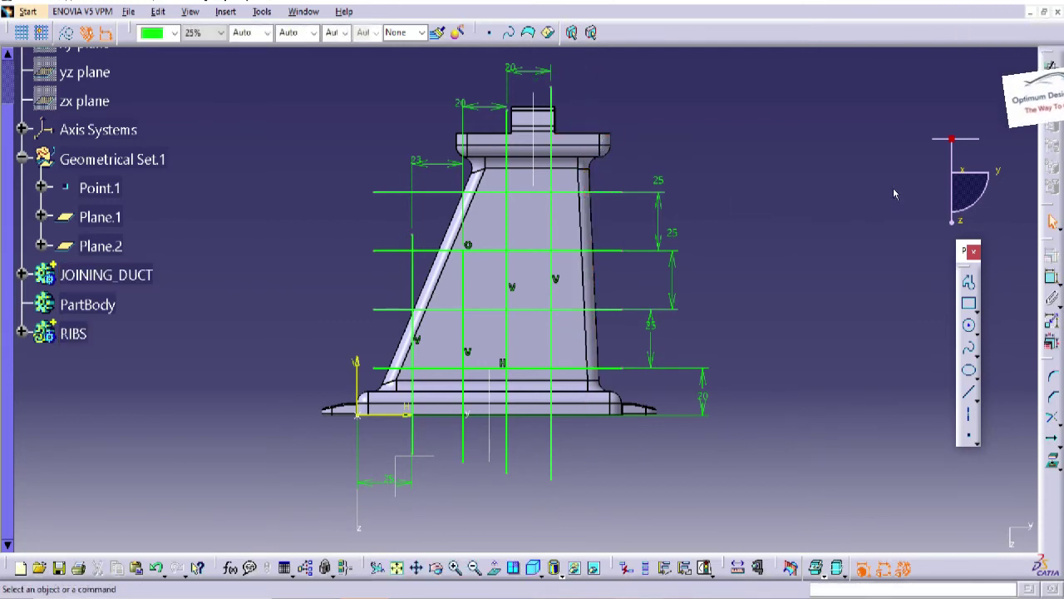
{"action": "double_click", "coordinate": [477, 113]}
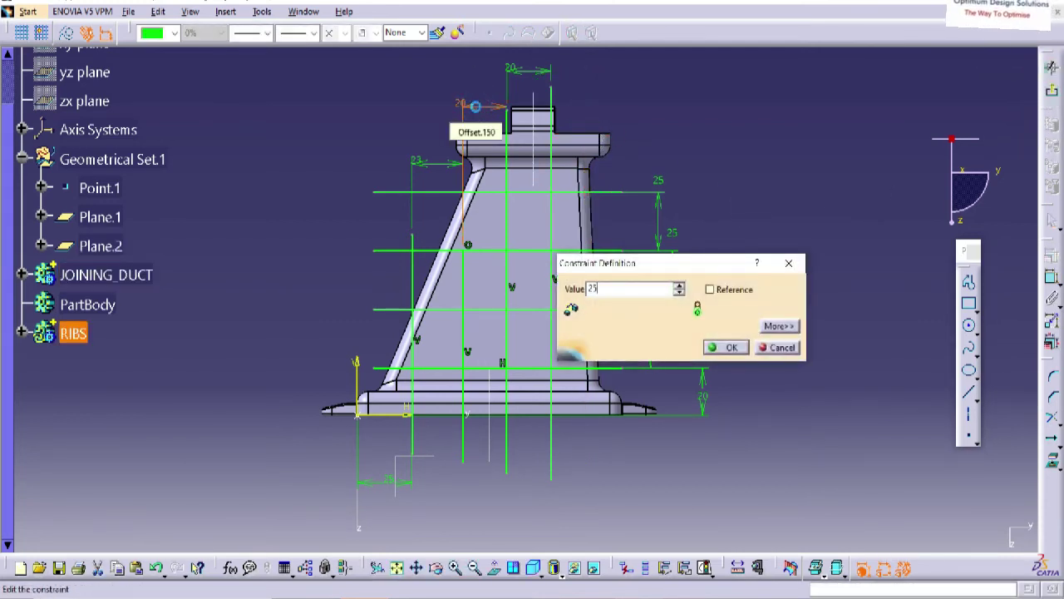
{"action": "key", "text": "Return"}
{"action": "double_click", "coordinate": [476, 106]}
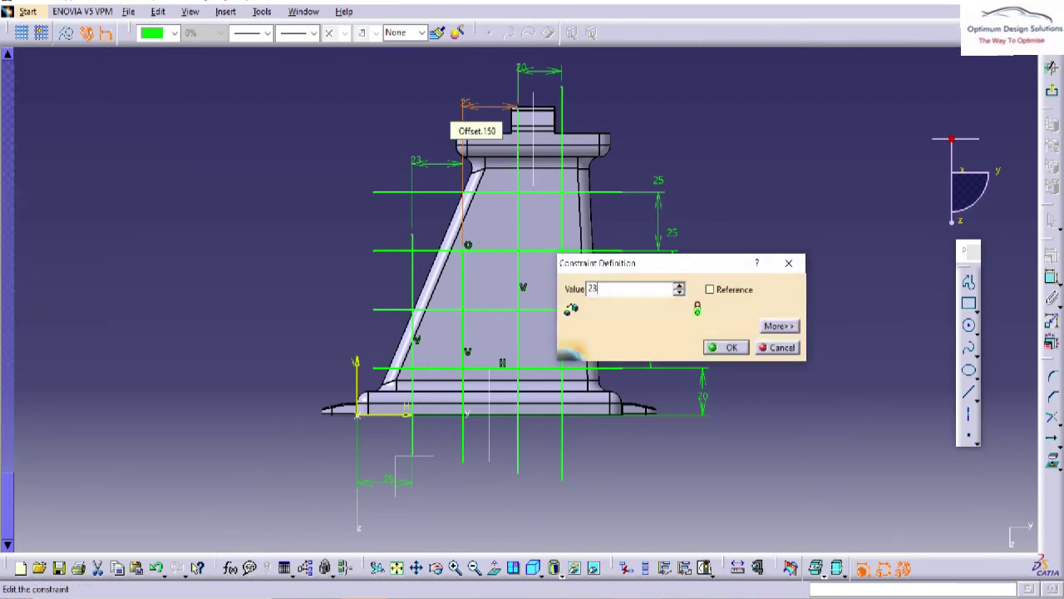
{"action": "key", "text": "Return"}
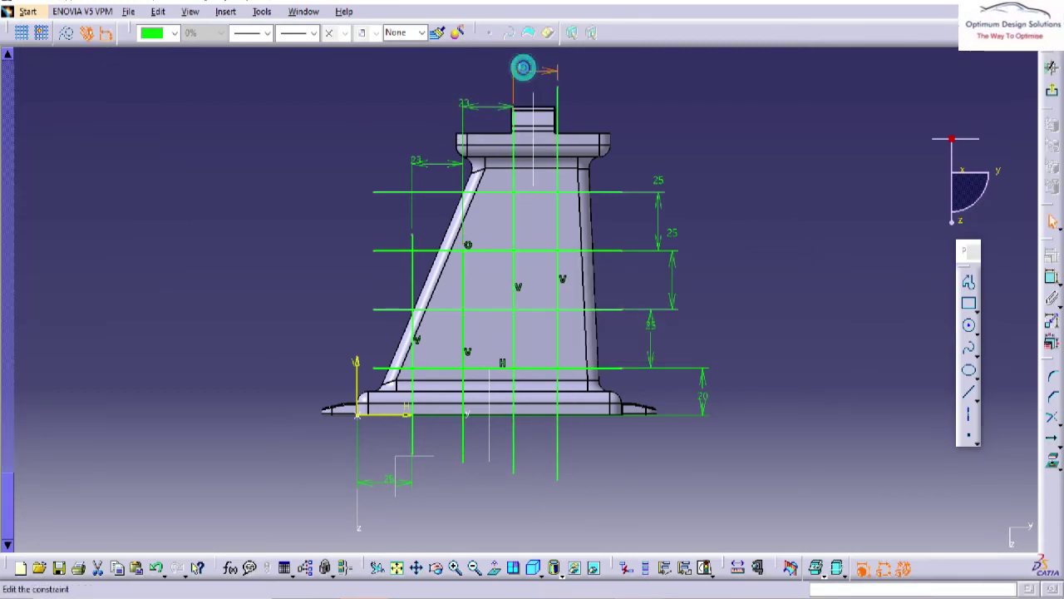
{"action": "double_click", "coordinate": [522, 69]}
{"action": "key", "text": "Return"}
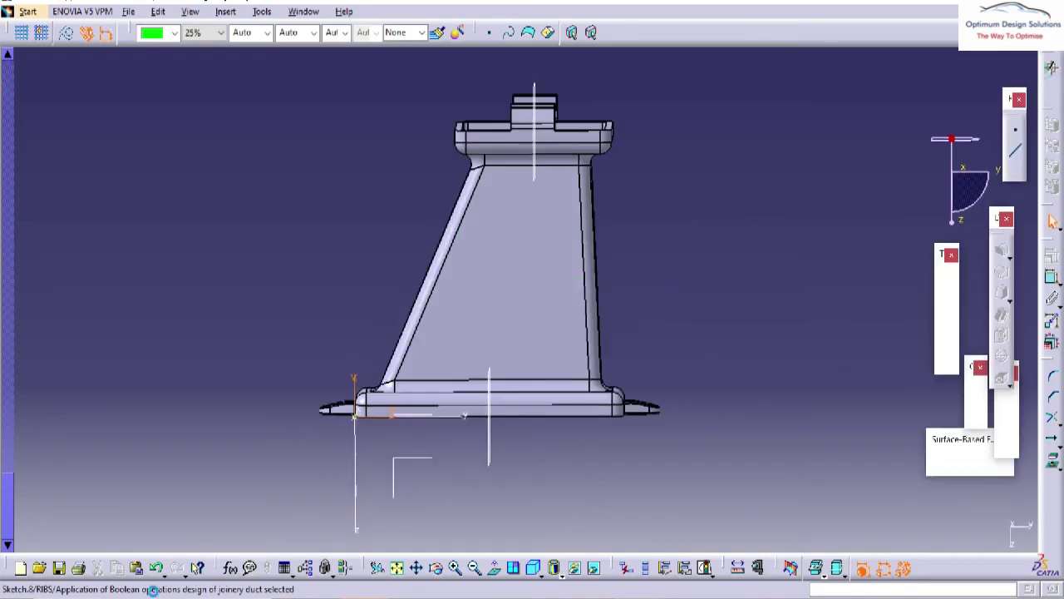
{"action": "left_click", "coordinate": [769, 267]}
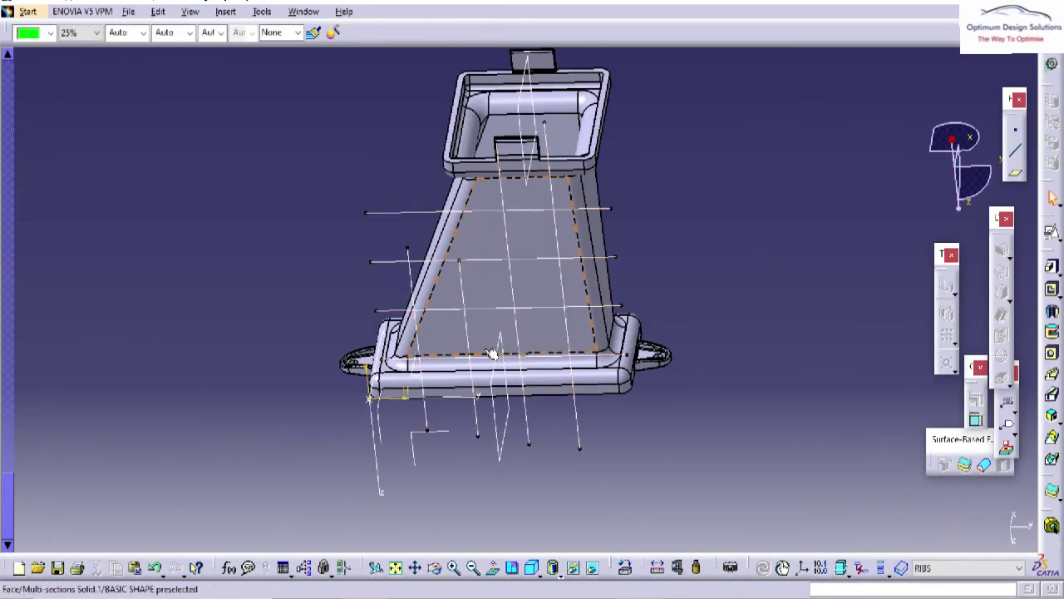
Start a thick Pad from the grid sketch with a 2 mm thickness centred by Neutral Fiber
{"action": "middle_click_drag", "start_coordinate": [492, 355], "coordinate": [468, 293]}
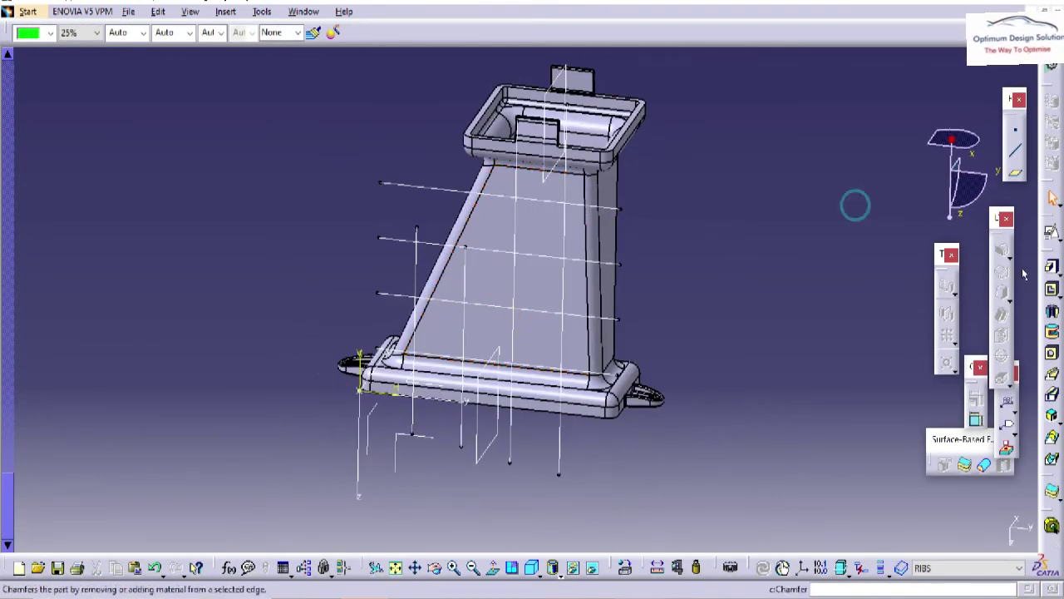
{"action": "left_click", "coordinate": [1051, 268]}
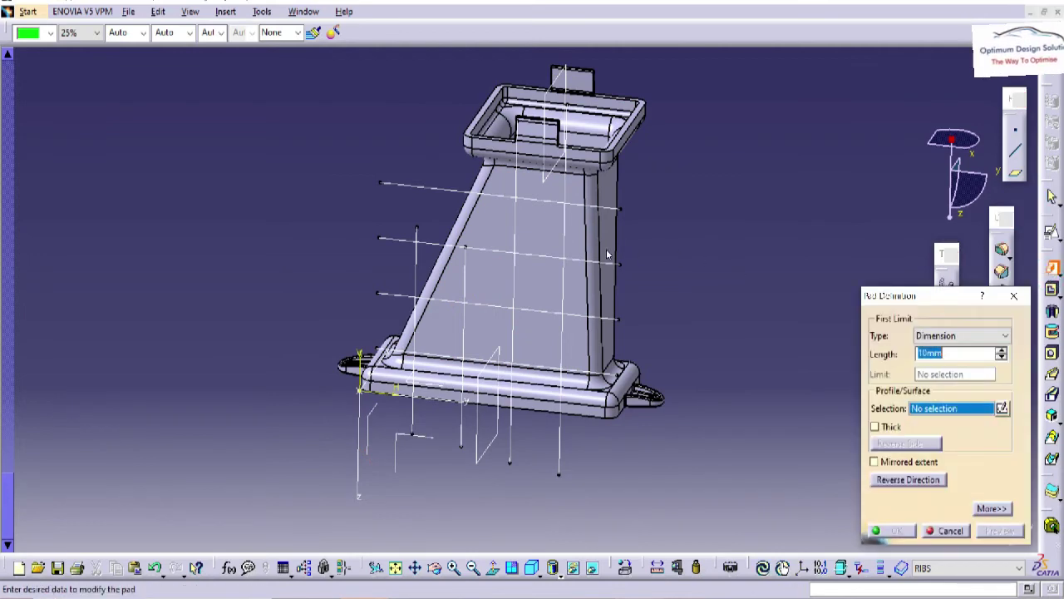
{"action": "left_click", "coordinate": [576, 341]}
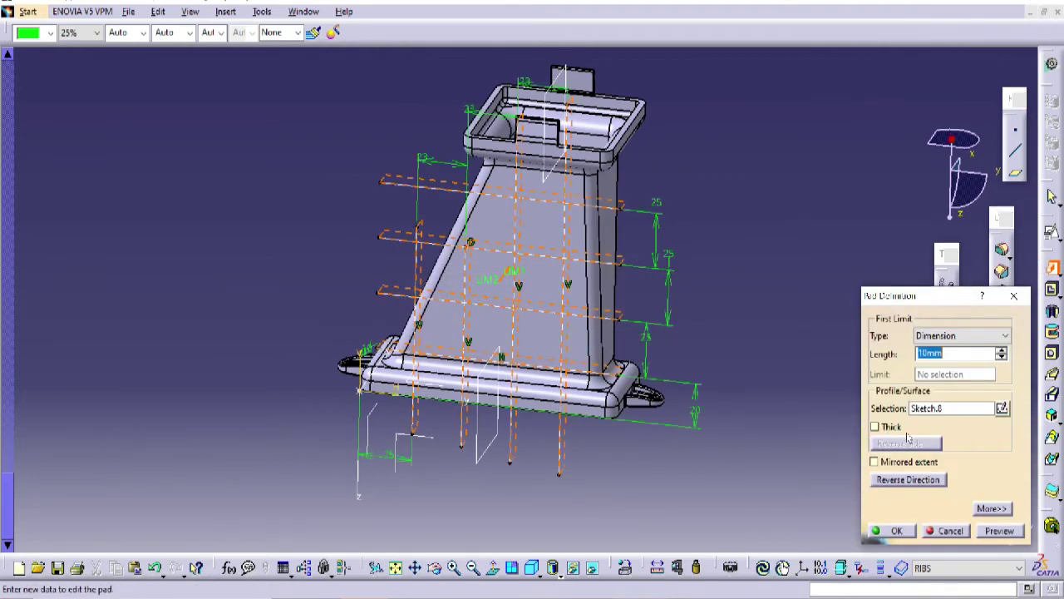
{"action": "left_click", "coordinate": [875, 427]}
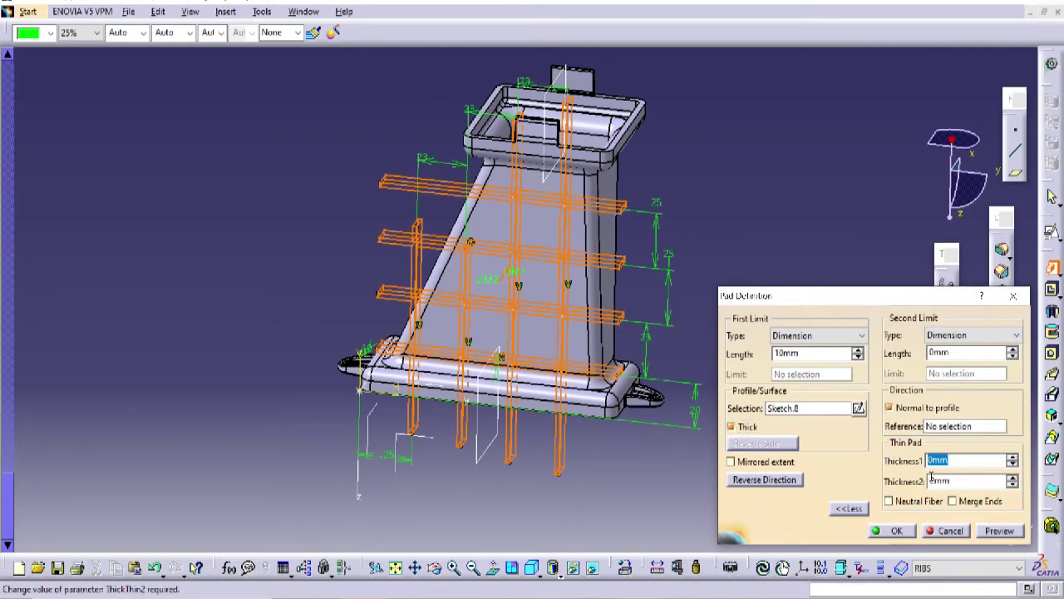
{"action": "left_click", "coordinate": [957, 481]}
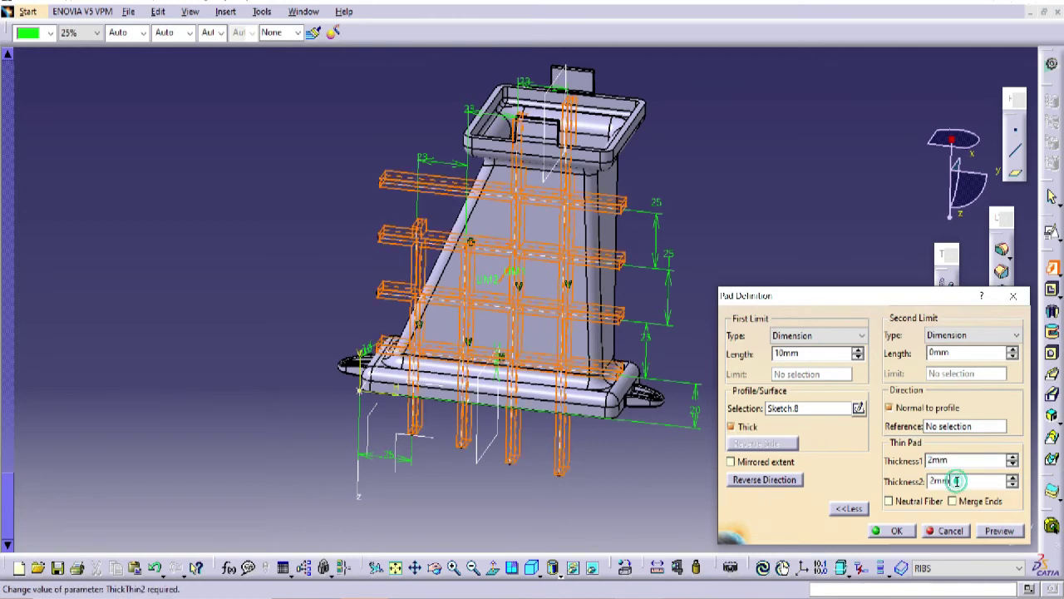
{"action": "left_click", "coordinate": [905, 503]}
Set the rib pad's length to 100 mm, reverse its direction through the duct and create it
{"action": "double_click", "coordinate": [807, 353]}
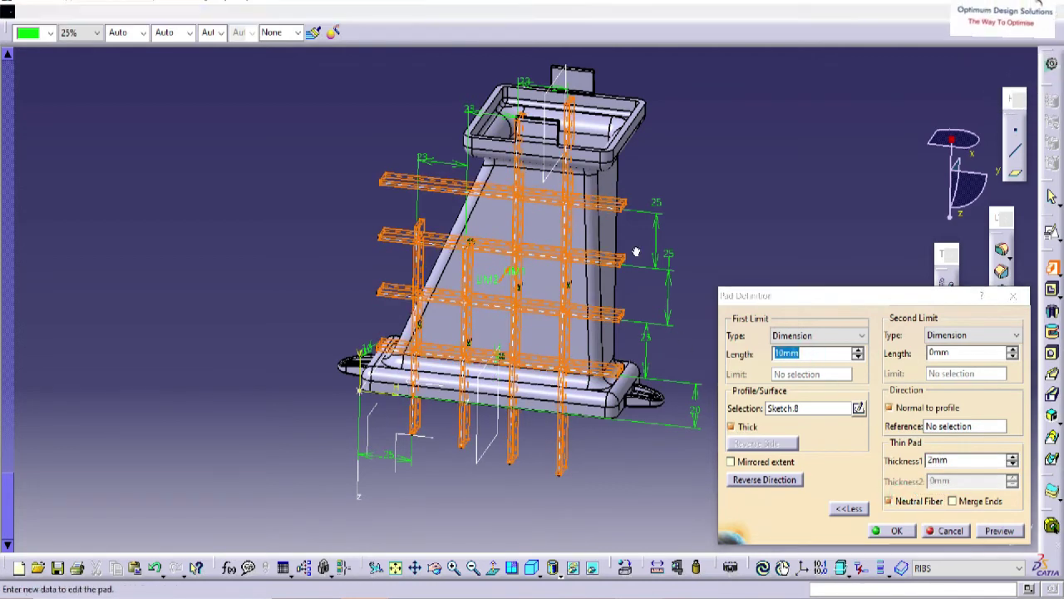
{"action": "middle_click_drag", "start_coordinate": [637, 249], "coordinate": [519, 257]}
{"action": "left_click", "coordinate": [519, 256]}
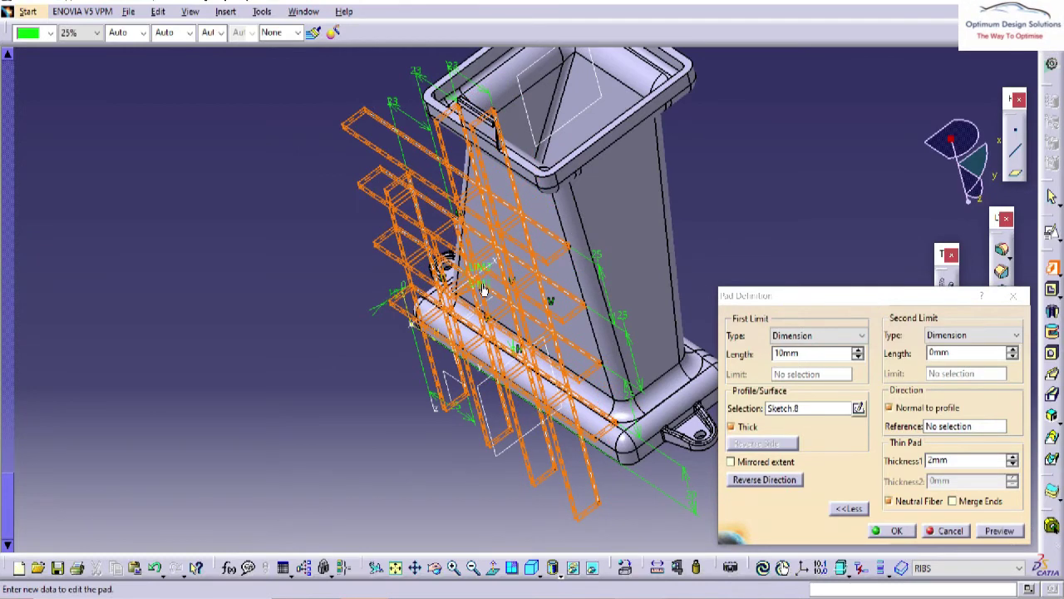
{"action": "double_click", "coordinate": [805, 352]}
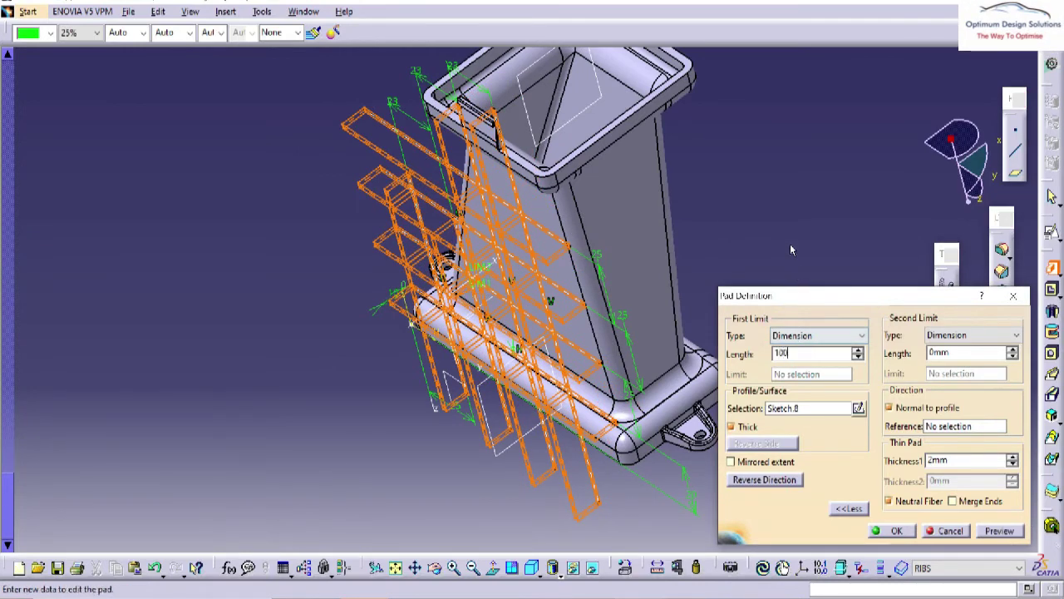
{"action": "key", "text": "Tab"}
{"action": "left_click", "coordinate": [767, 482]}
{"action": "left_click", "coordinate": [893, 530]}
Copy the BASIC SHAPE body from the first Add operation inside JOINING_DUCT
{"action": "middle_click_drag", "start_coordinate": [405, 372], "coordinate": [356, 295]}
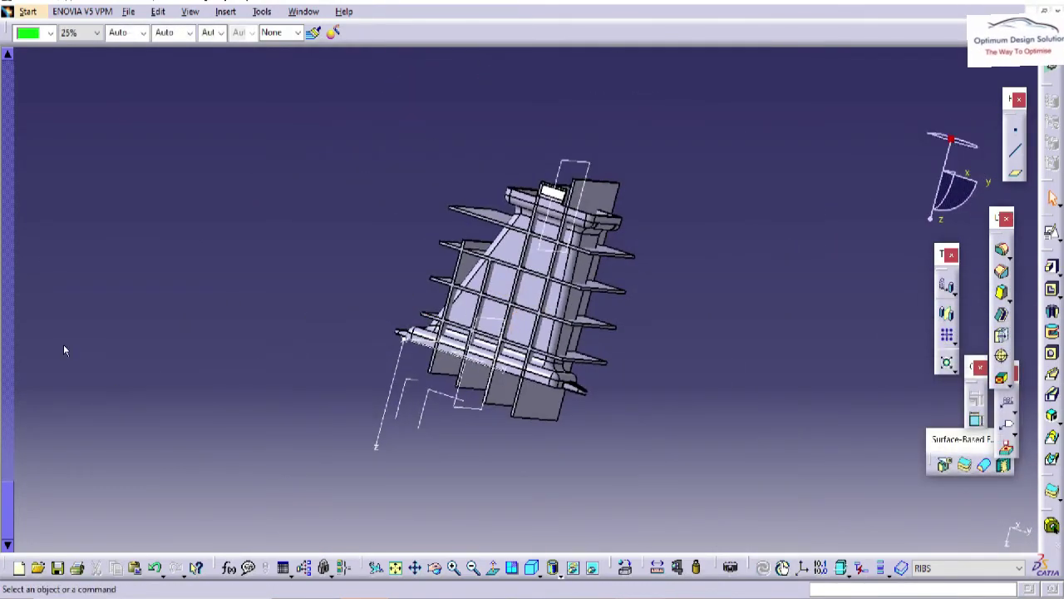
{"action": "left_click_drag", "start_coordinate": [7, 492], "coordinate": [9, 83]}
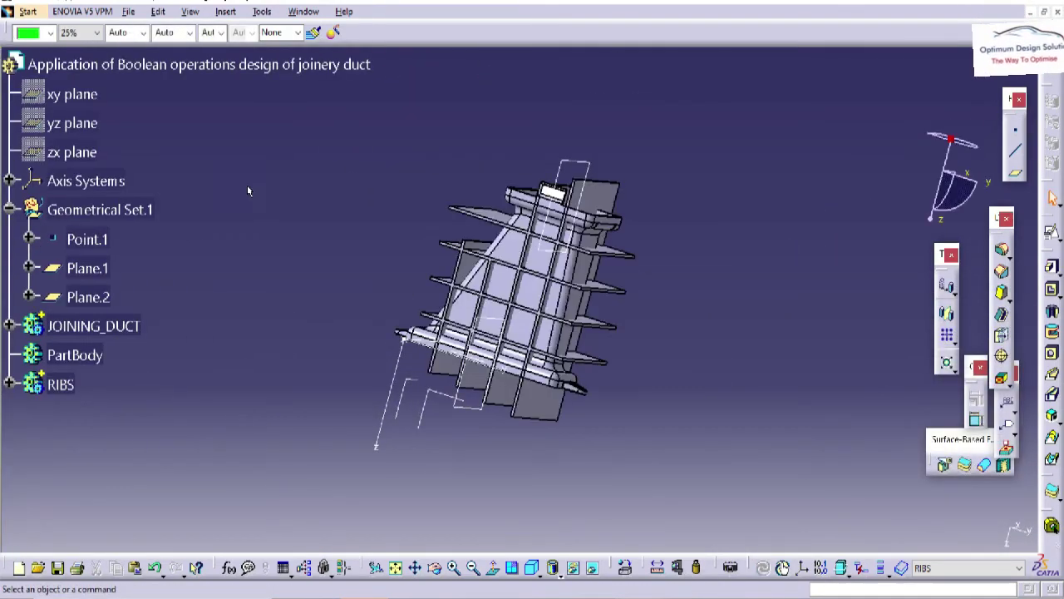
{"action": "left_click", "coordinate": [513, 250]}
{"action": "middle_click_drag", "start_coordinate": [512, 250], "coordinate": [471, 260]}
{"action": "left_click", "coordinate": [252, 329]}
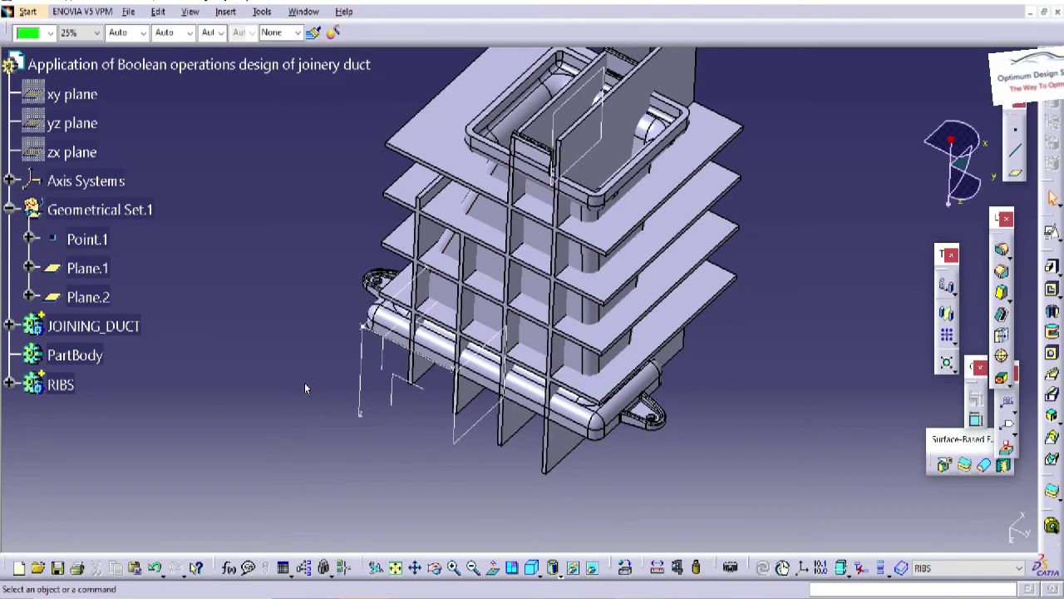
{"action": "left_click", "coordinate": [9, 326]}
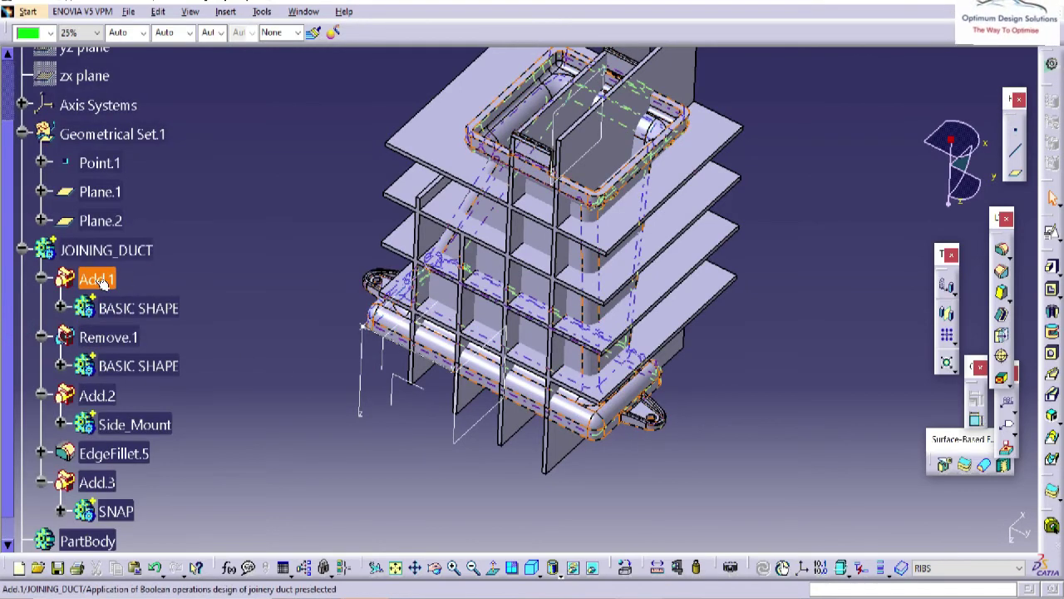
{"action": "left_click", "coordinate": [125, 309]}
{"action": "right_click", "coordinate": [124, 310]}
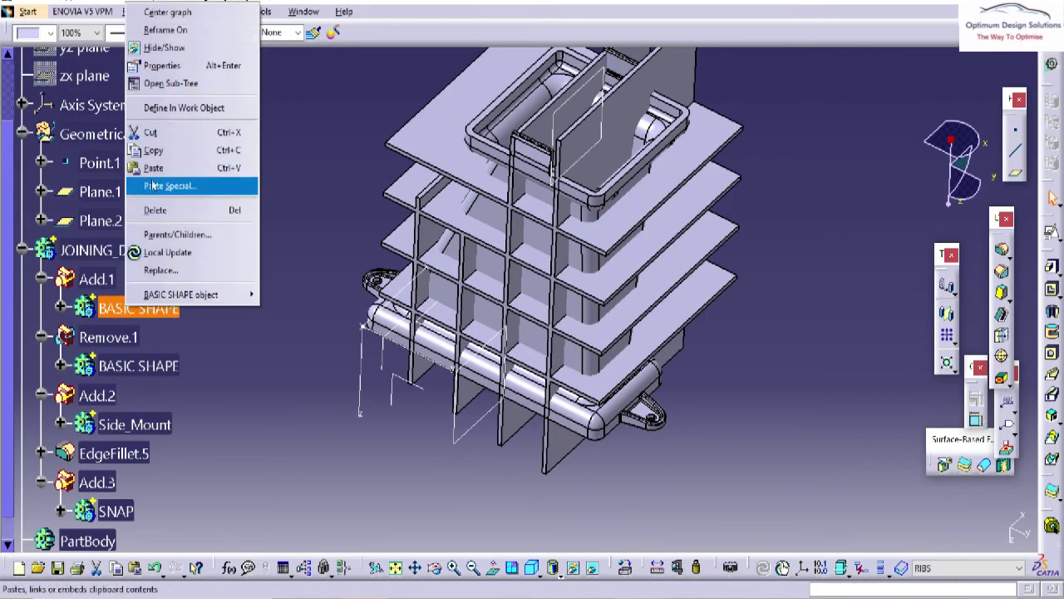
{"action": "left_click", "coordinate": [148, 152]}
Hide the JOINING_DUCT body and paste the copied BASIC SHAPE as a separate body with the As Result With Link option
{"action": "left_click", "coordinate": [22, 249]}
{"action": "right_click", "coordinate": [98, 250]}
{"action": "left_click", "coordinate": [136, 293]}
{"action": "right_click", "coordinate": [97, 251]}
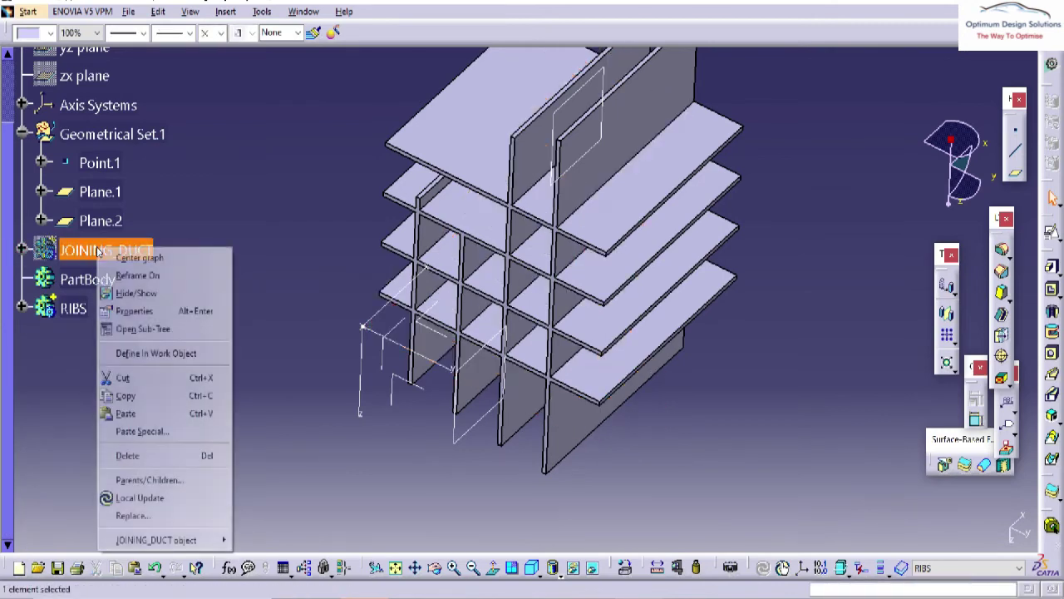
{"action": "left_click", "coordinate": [134, 433]}
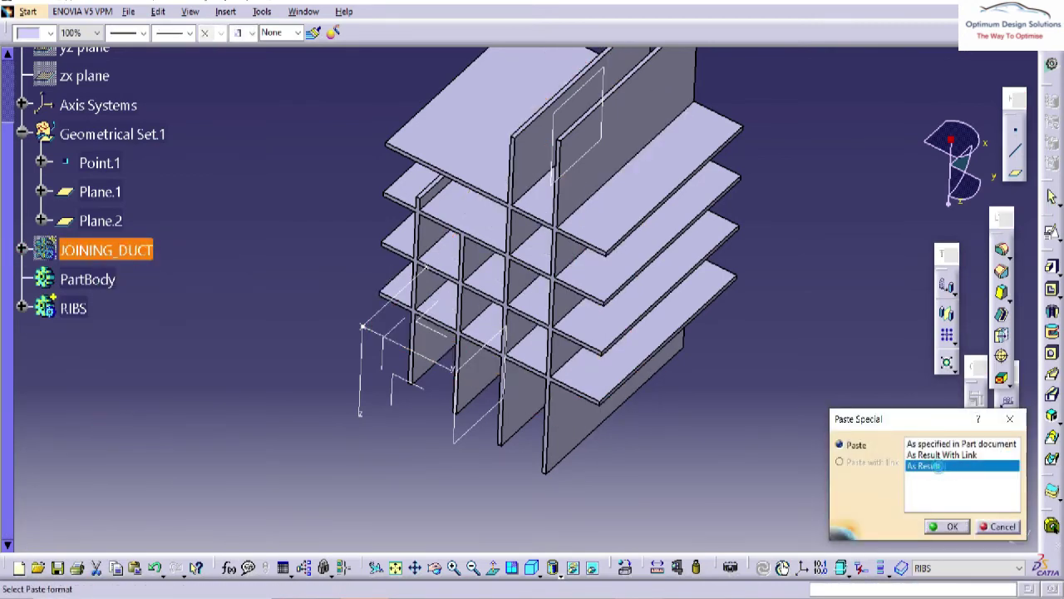
{"action": "left_click", "coordinate": [947, 526]}
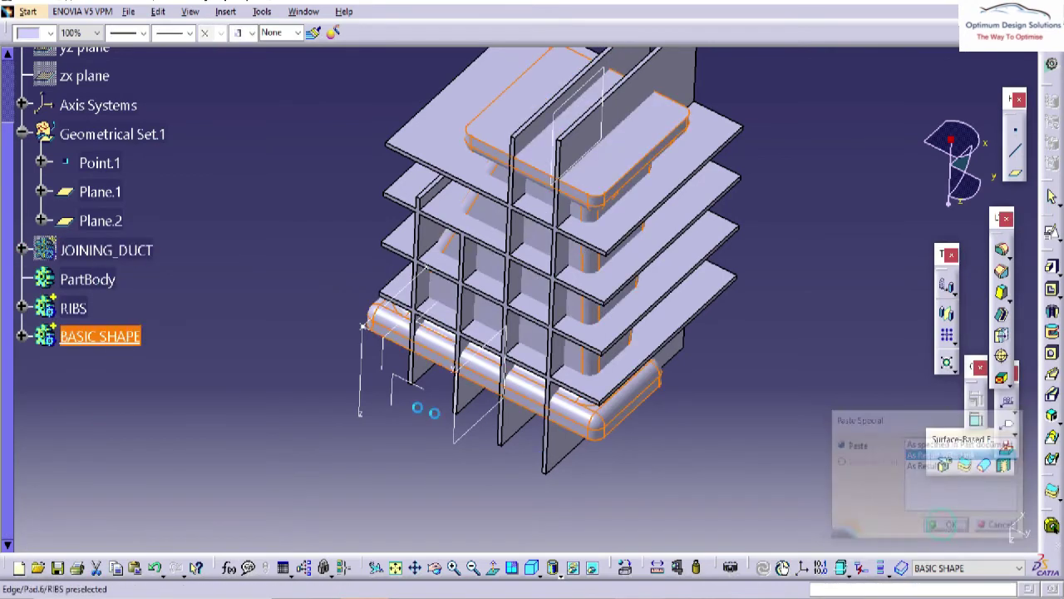
Hide the RIBS body so that only the pasted BASIC SHAPE solid is displayed
{"action": "right_click", "coordinate": [81, 309]}
{"action": "key", "text": "h"}
{"action": "middle_click_drag", "start_coordinate": [609, 475], "coordinate": [540, 364]}
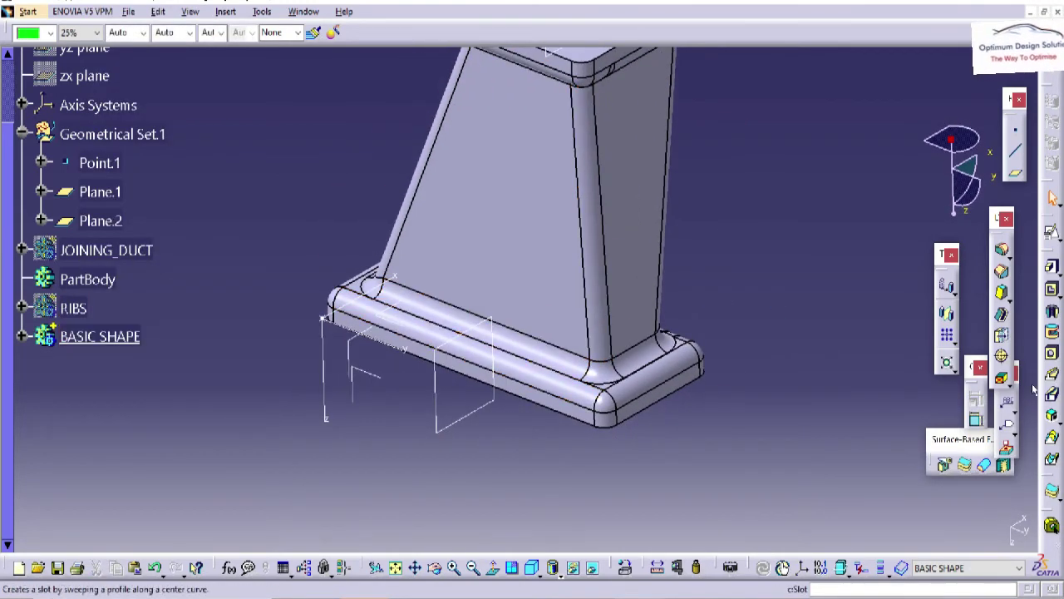
Remove the eight fillet faces around the lower flange where the tapered walls of the pasted BASIC SHAPE body meet it
{"action": "left_click", "coordinate": [1004, 380]}
{"action": "left_click", "coordinate": [592, 373]}
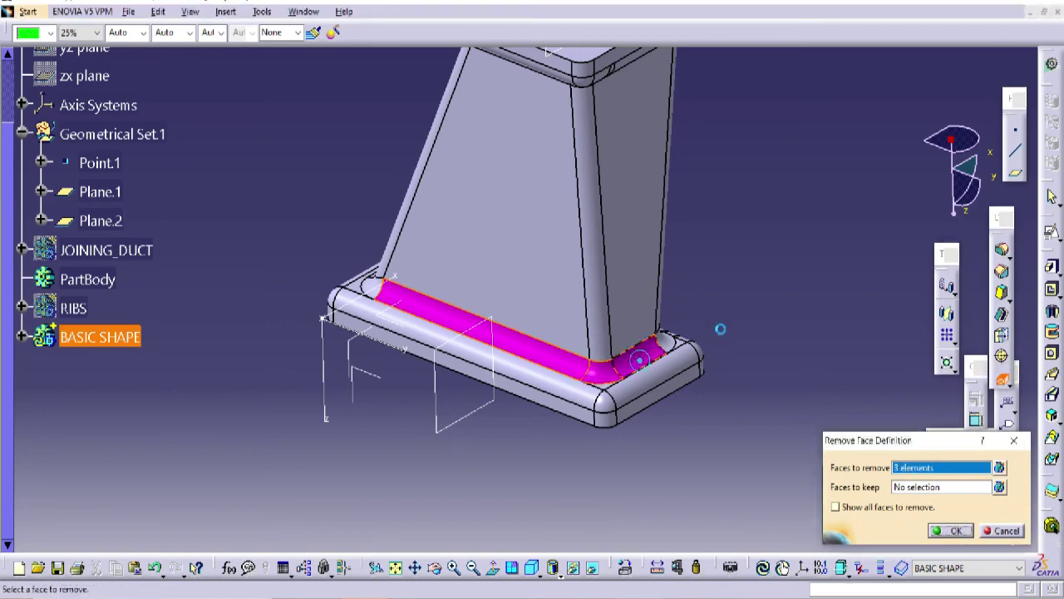
{"action": "middle_click_drag", "start_coordinate": [720, 330], "coordinate": [566, 395]}
{"action": "left_click", "coordinate": [613, 413]}
{"action": "left_click", "coordinate": [643, 391]}
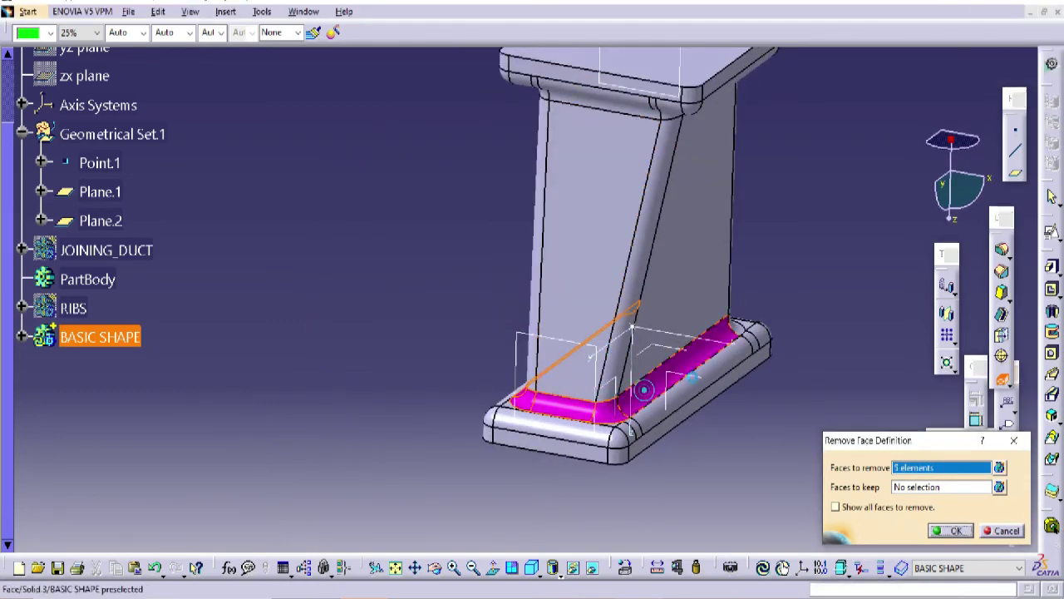
{"action": "middle_click_drag", "start_coordinate": [642, 391], "coordinate": [539, 292]}
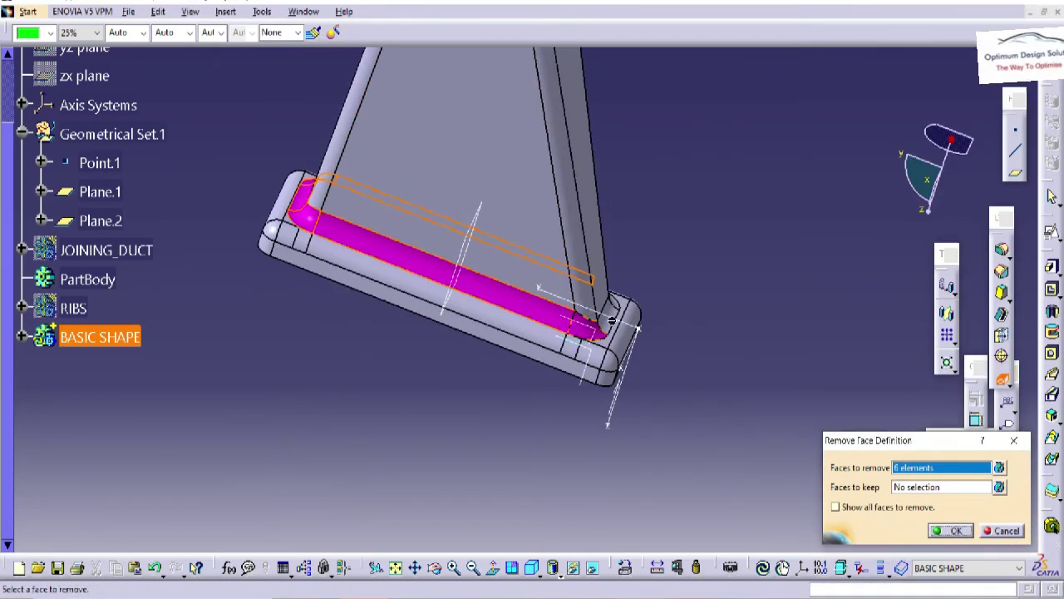
{"action": "left_click", "coordinate": [614, 323]}
{"action": "middle_click_drag", "start_coordinate": [614, 325], "coordinate": [541, 281]}
{"action": "left_click", "coordinate": [602, 341]}
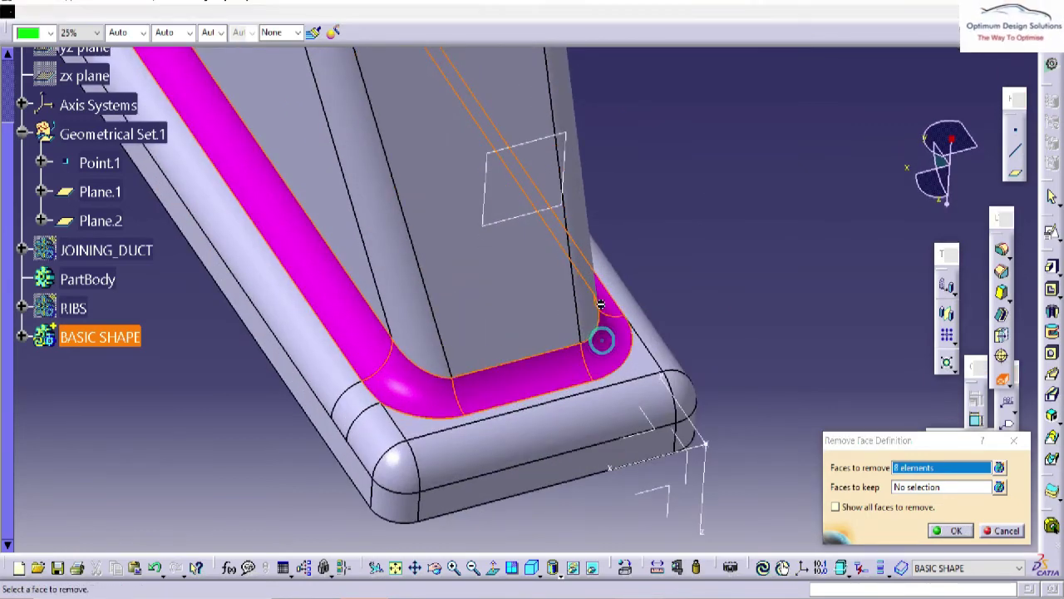
{"action": "middle_click_drag", "start_coordinate": [600, 304], "coordinate": [597, 391]}
{"action": "middle_click_drag", "start_coordinate": [597, 391], "coordinate": [532, 291]}
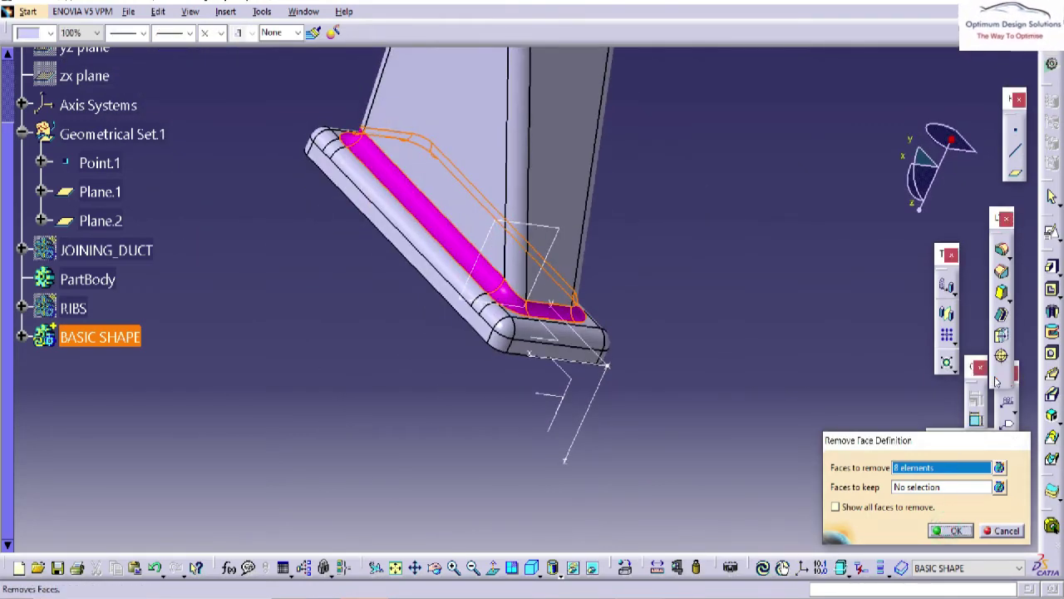
Remove the eight fillet faces around the junction between the tapered walls and the upper flange of BASIC SHAPE
{"action": "left_click", "coordinate": [1003, 380]}
{"action": "middle_click_drag", "start_coordinate": [582, 316], "coordinate": [512, 378]}
{"action": "left_click", "coordinate": [1002, 380]}
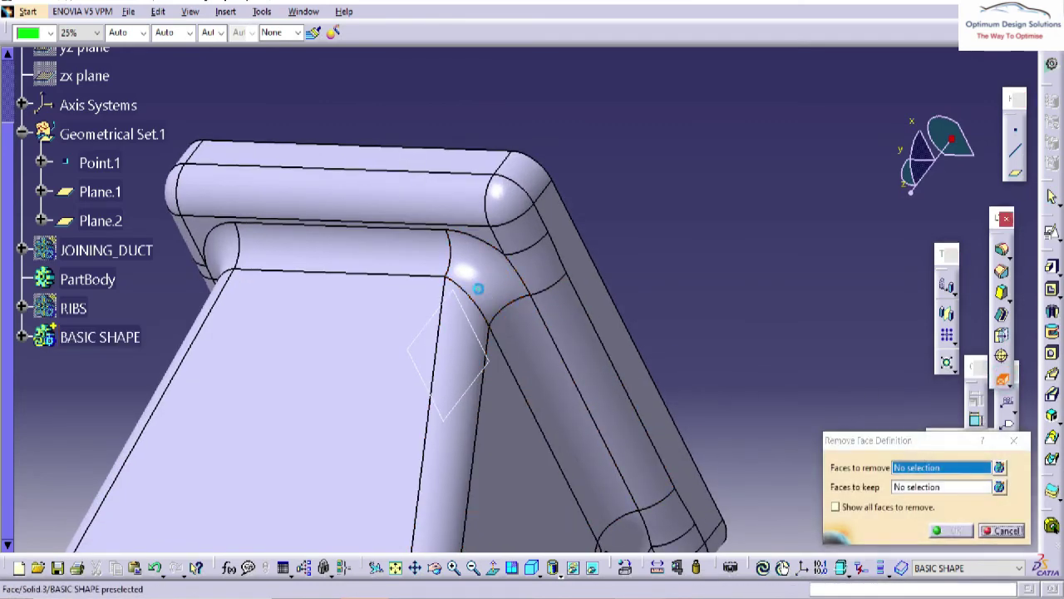
{"action": "left_click", "coordinate": [477, 287]}
{"action": "left_click", "coordinate": [416, 256]}
{"action": "left_click", "coordinate": [535, 349]}
{"action": "left_click", "coordinate": [221, 247]}
{"action": "middle_click", "coordinate": [647, 533]}
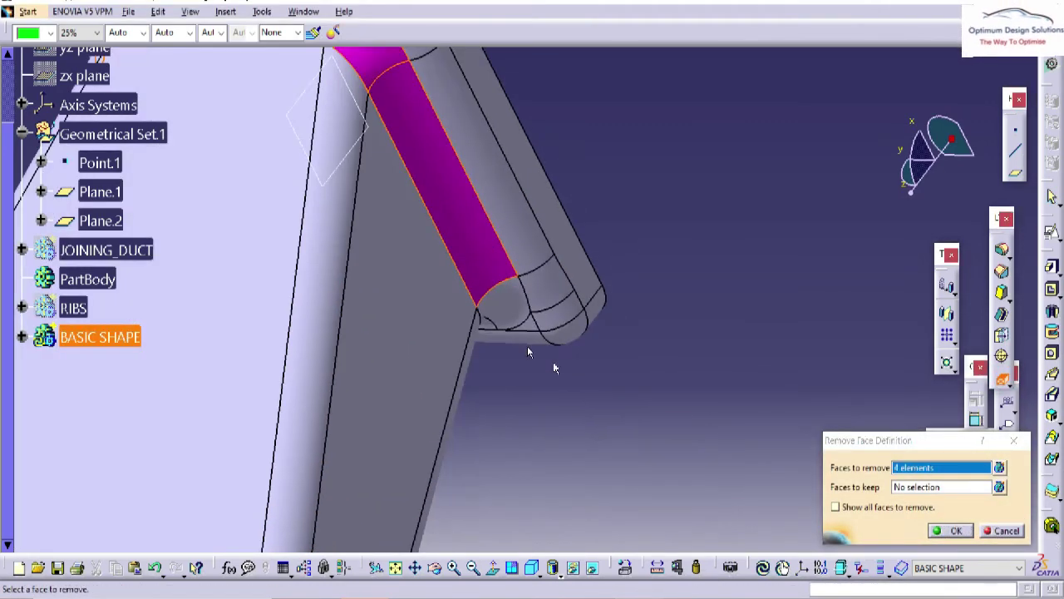
{"action": "middle_click_drag", "start_coordinate": [416, 344], "coordinate": [645, 257]}
{"action": "left_click", "coordinate": [255, 373]}
{"action": "middle_click_drag", "start_coordinate": [199, 334], "coordinate": [480, 418]}
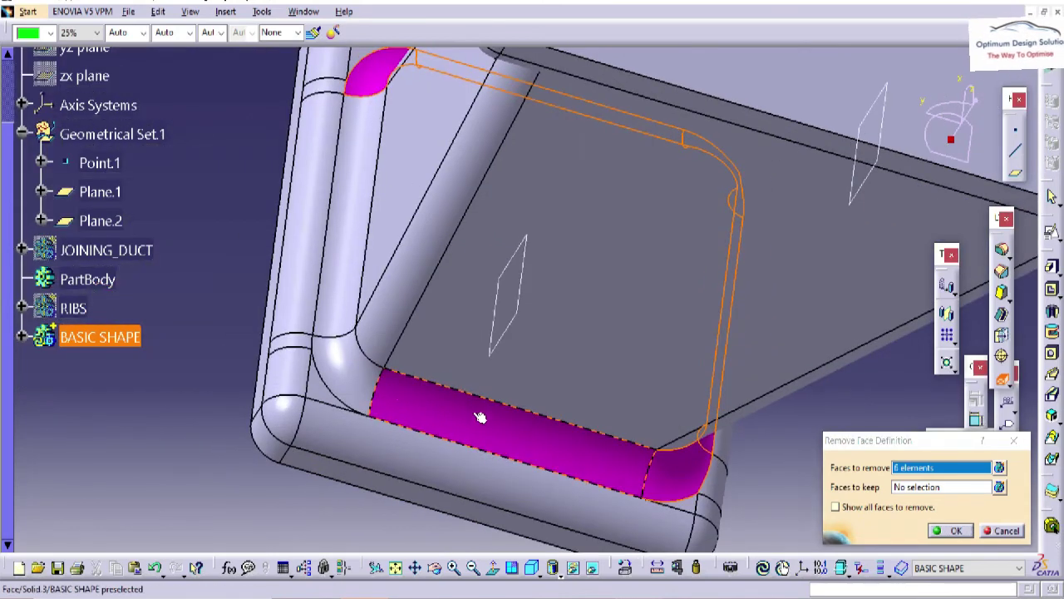
{"action": "left_click", "coordinate": [328, 375]}
{"action": "left_click", "coordinate": [338, 325]}
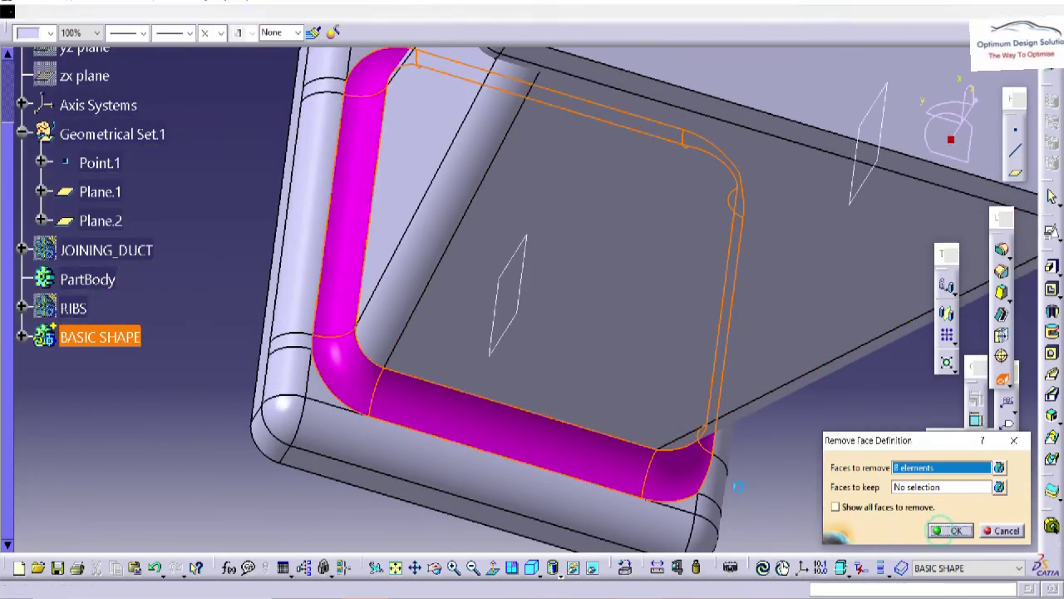
{"action": "left_click", "coordinate": [950, 530]}
Thicken the tapered side walls of BASIC SHAPE by 2 mm
{"action": "middle_click_drag", "start_coordinate": [456, 302], "coordinate": [800, 236]}
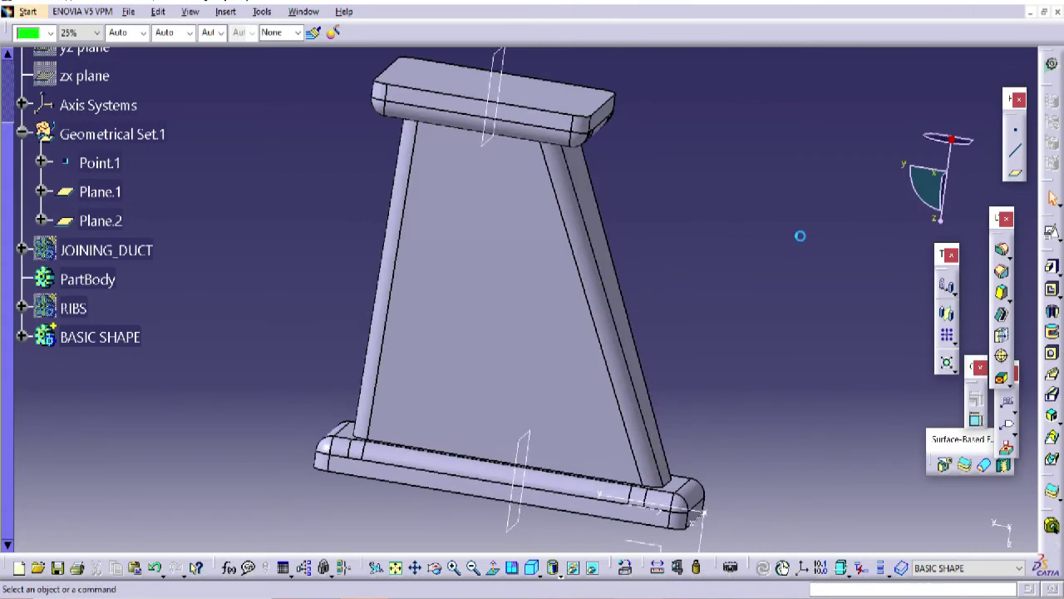
{"action": "left_click", "coordinate": [1001, 337]}
{"action": "left_click", "coordinate": [464, 316]}
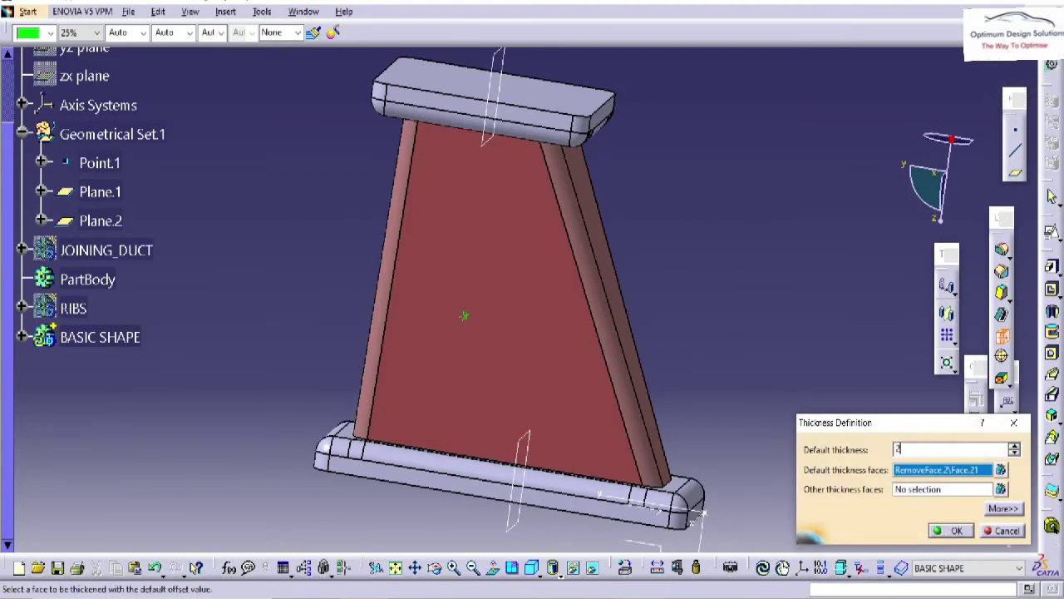
{"action": "type", "text": "2"}
{"action": "key", "text": "Return"}
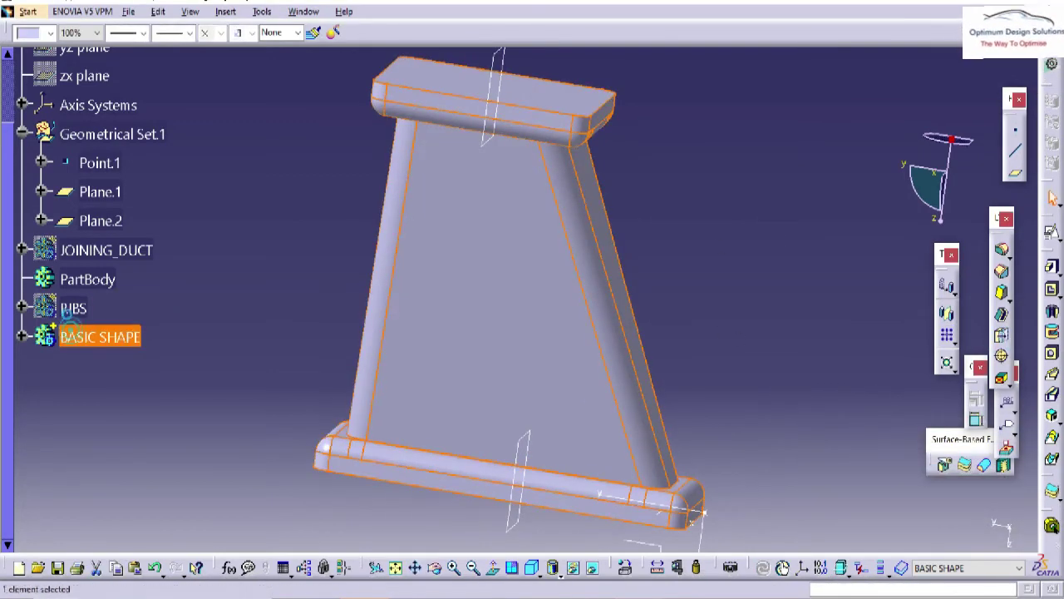
Show the RIBS body together with the thickened BASIC SHAPE solid
{"action": "right_click", "coordinate": [73, 309]}
{"action": "left_click", "coordinate": [104, 47]}
{"action": "right_click", "coordinate": [88, 340]}
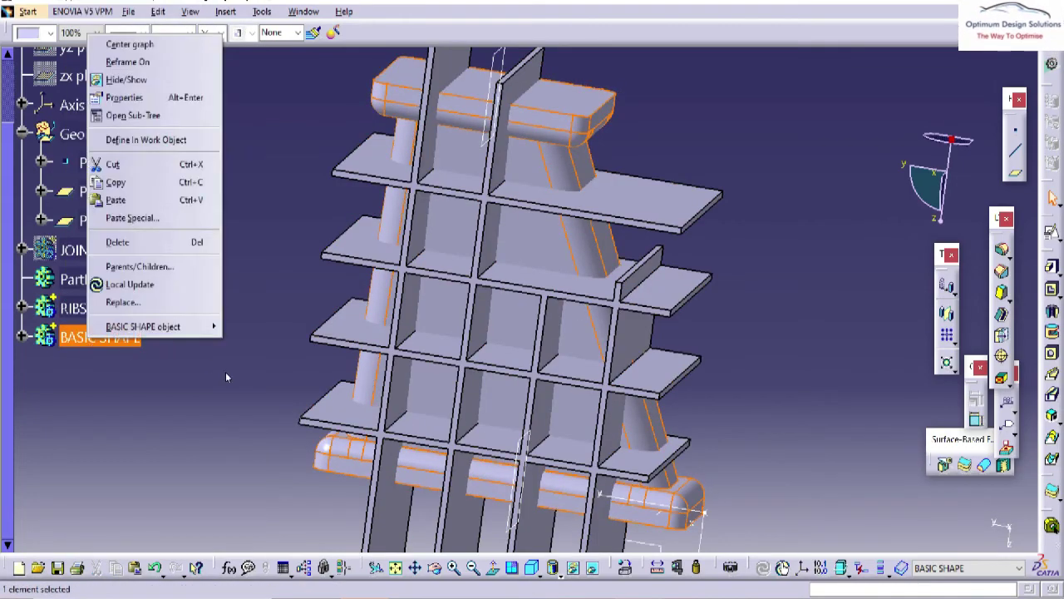
{"action": "left_click", "coordinate": [272, 381]}
{"action": "mouse_move", "coordinate": [273, 382]}
{"action": "middle_mouse_down"}
{"action": "mouse_move", "coordinate": [392, 359]}
{"action": "mouse_move", "coordinate": [291, 373]}
{"action": "middle_mouse_up"}
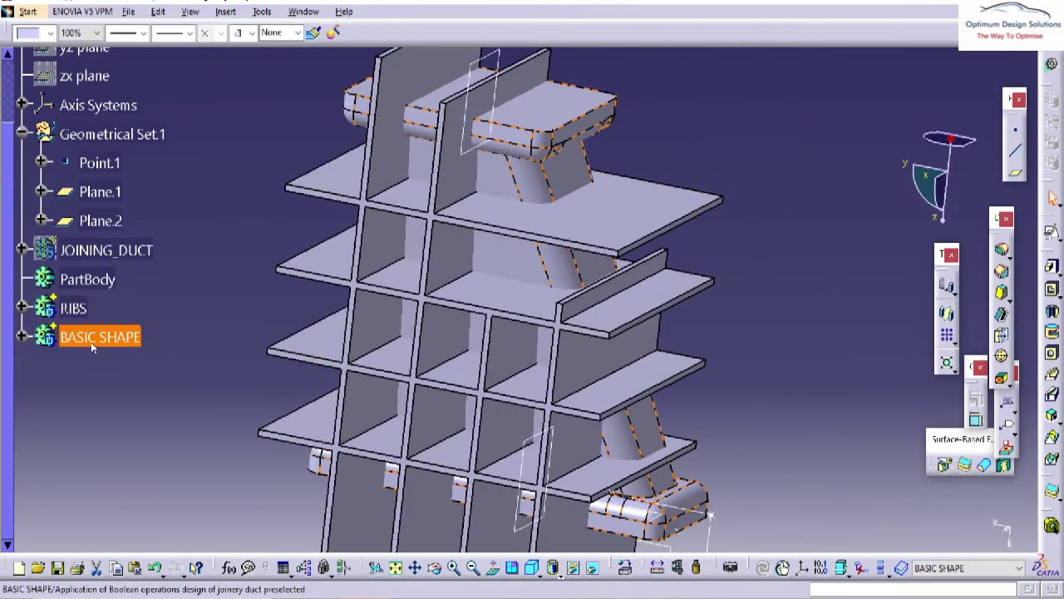
Intersect the BASIC SHAPE body with the RIBS body to trim the rib grid to the duct's outline
{"action": "right_click", "coordinate": [88, 337]}
{"action": "mouse_move", "coordinate": [167, 331]}
{"action": "left_click", "coordinate": [260, 409]}
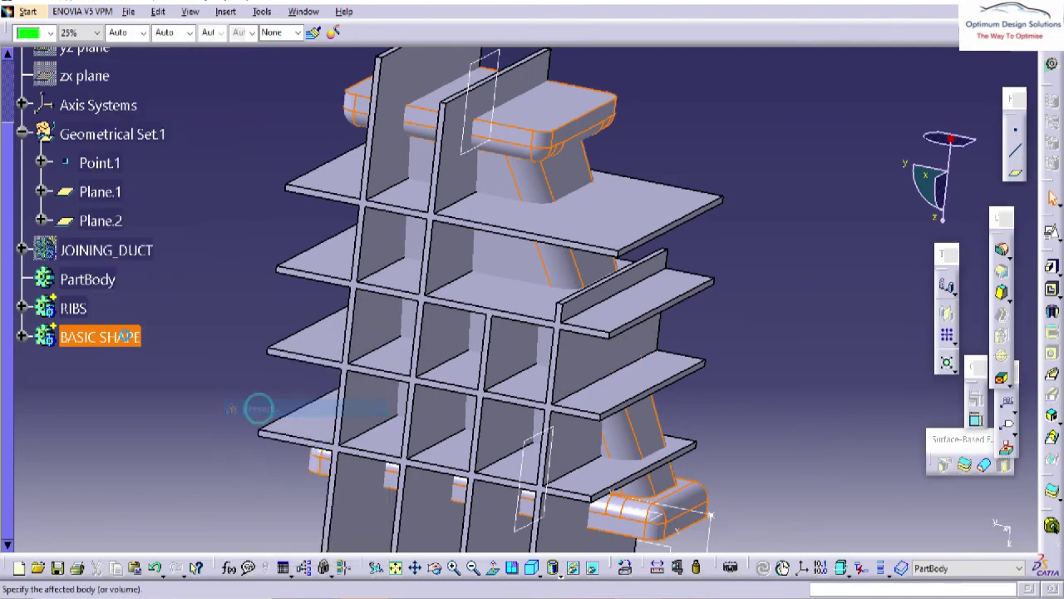
{"action": "left_click", "coordinate": [83, 310]}
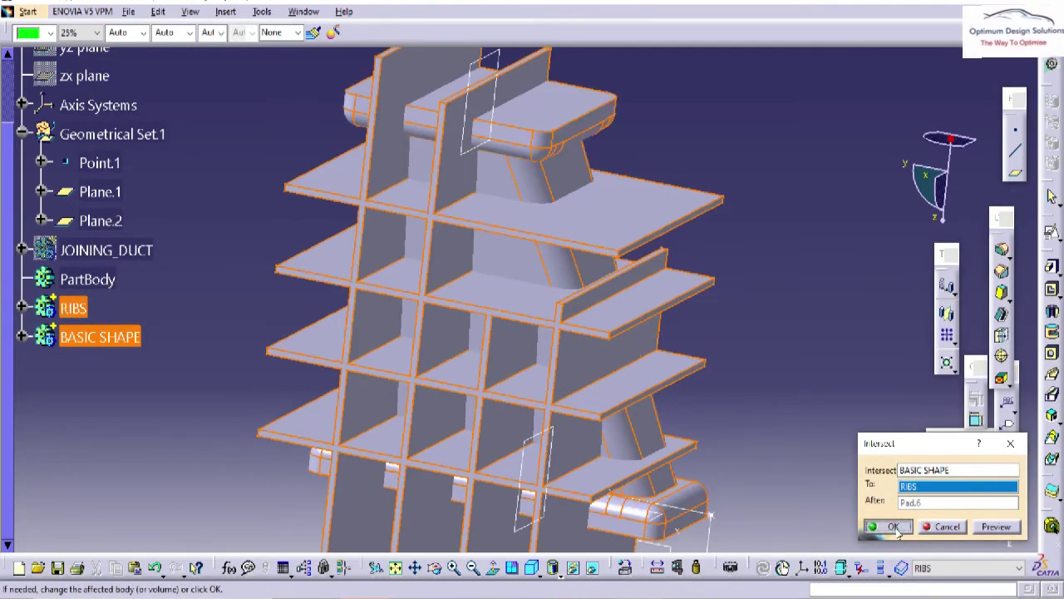
{"action": "left_click", "coordinate": [892, 526]}
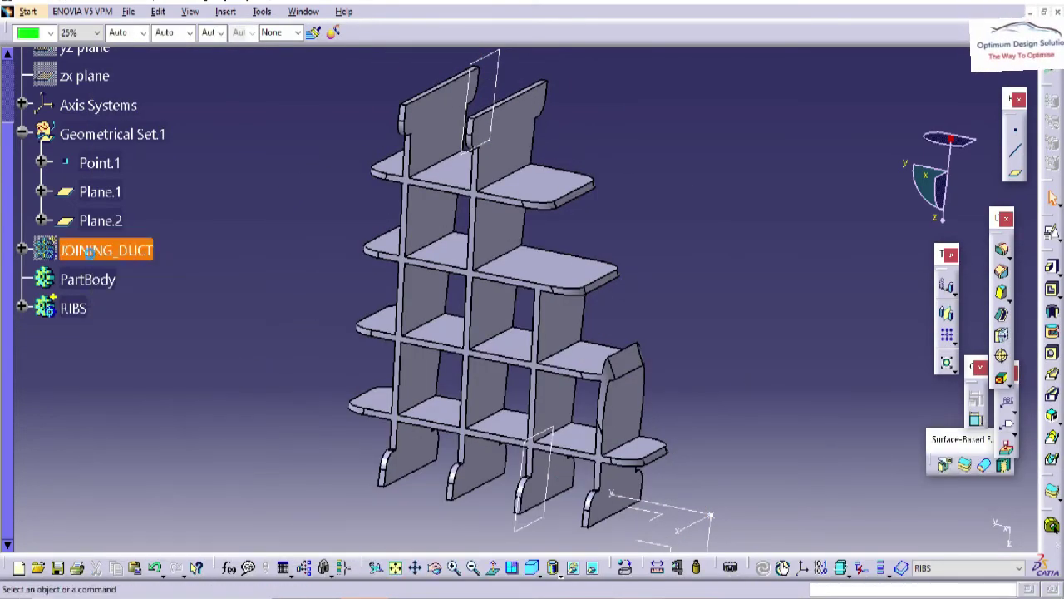
Show the JOINING_DUCT body again and add the RIBS body to it with a Boolean Add
{"action": "middle_click_drag", "start_coordinate": [310, 400], "coordinate": [599, 274]}
{"action": "right_click", "coordinate": [73, 307]}
{"action": "mouse_move", "coordinate": [204, 299]}
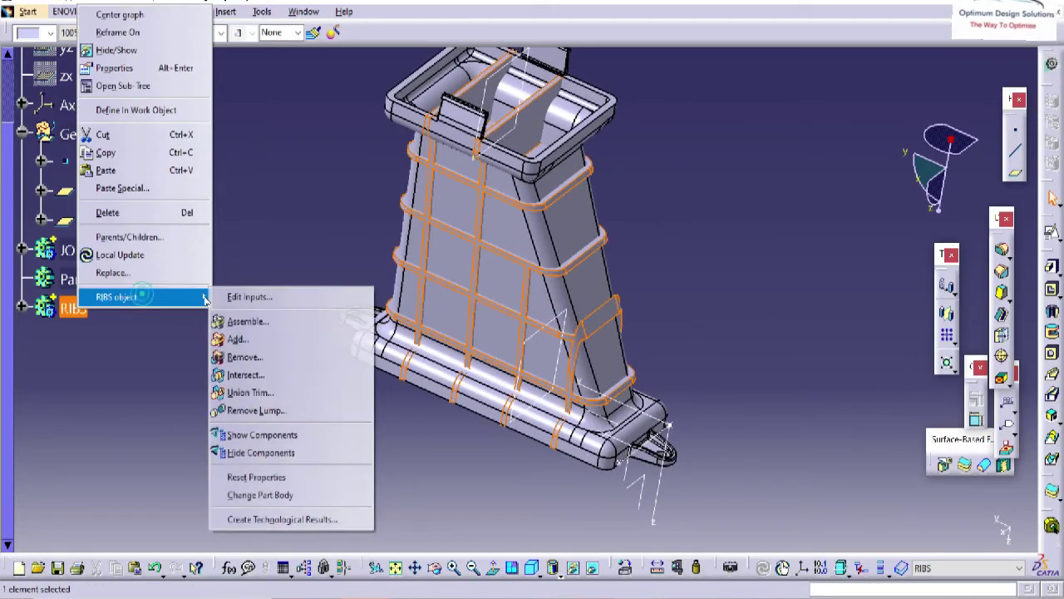
{"action": "left_click", "coordinate": [237, 338]}
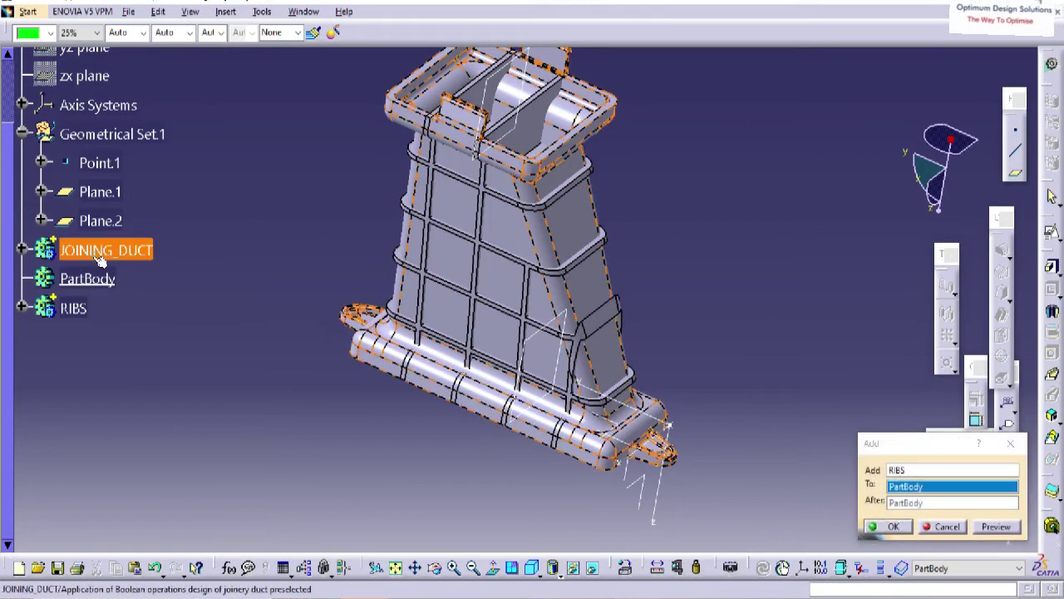
{"action": "left_click", "coordinate": [893, 526]}
{"action": "middle_click_drag", "start_coordinate": [712, 330], "coordinate": [625, 281]}
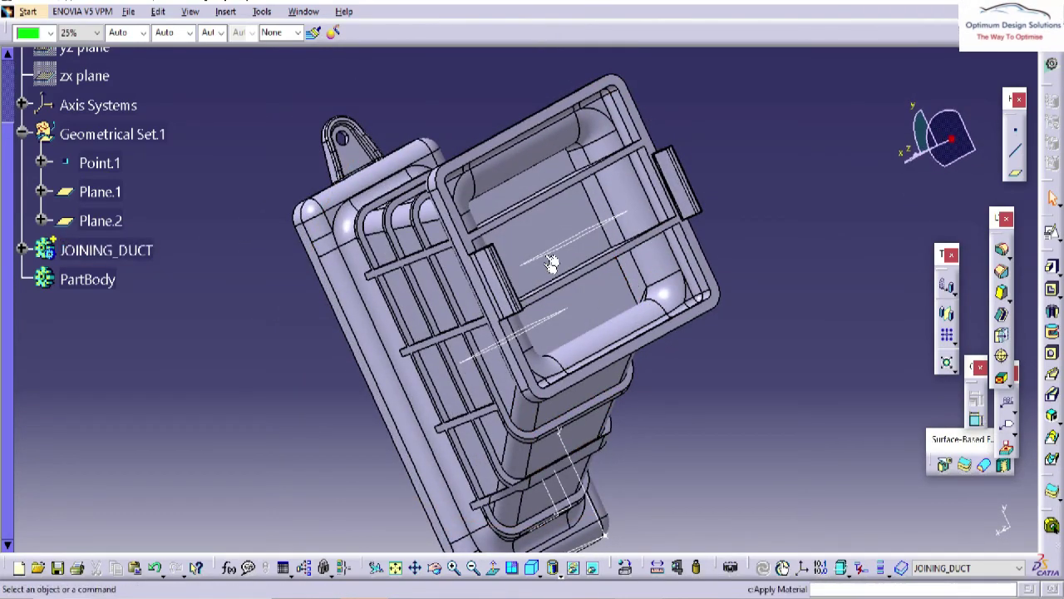
Copy the BASIC SHAPE body under Remove.1 in JOINING_DUCT and paste it as a separate body with Paste Special
{"action": "left_click", "coordinate": [593, 180]}
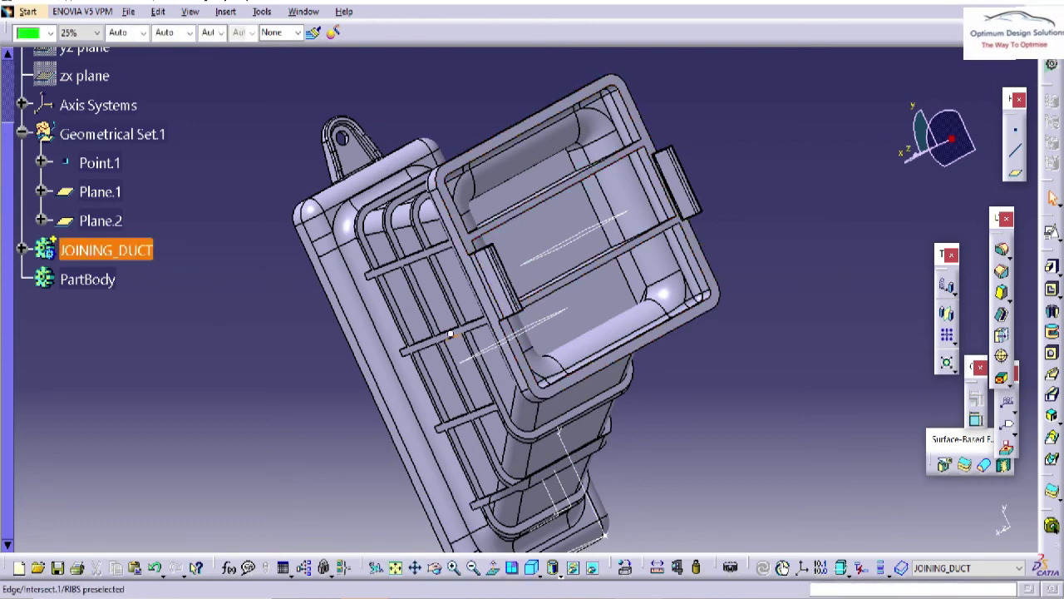
{"action": "middle_click_drag", "start_coordinate": [450, 335], "coordinate": [396, 241]}
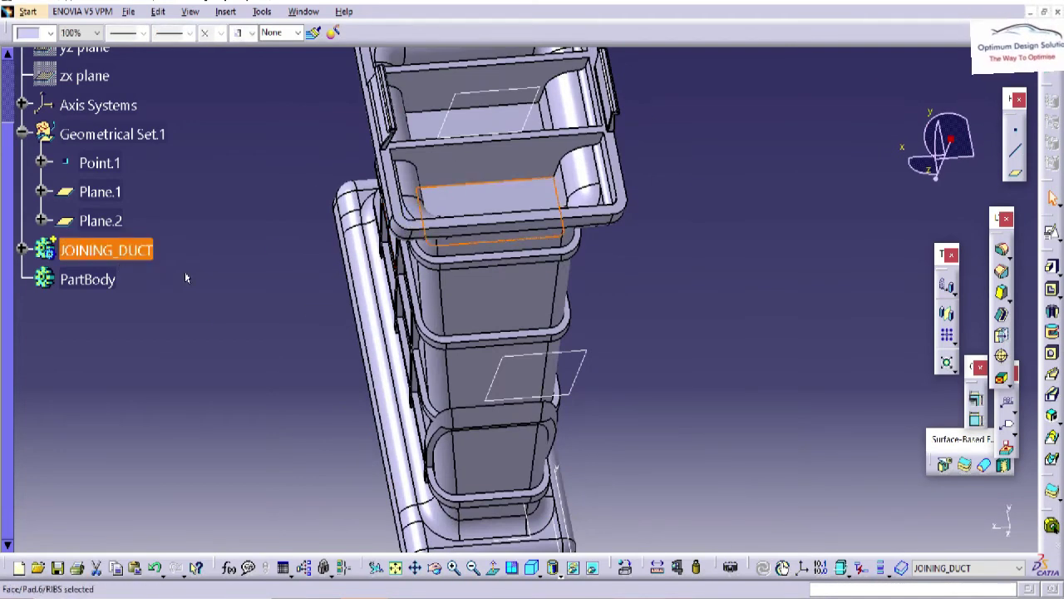
{"action": "left_click", "coordinate": [23, 249]}
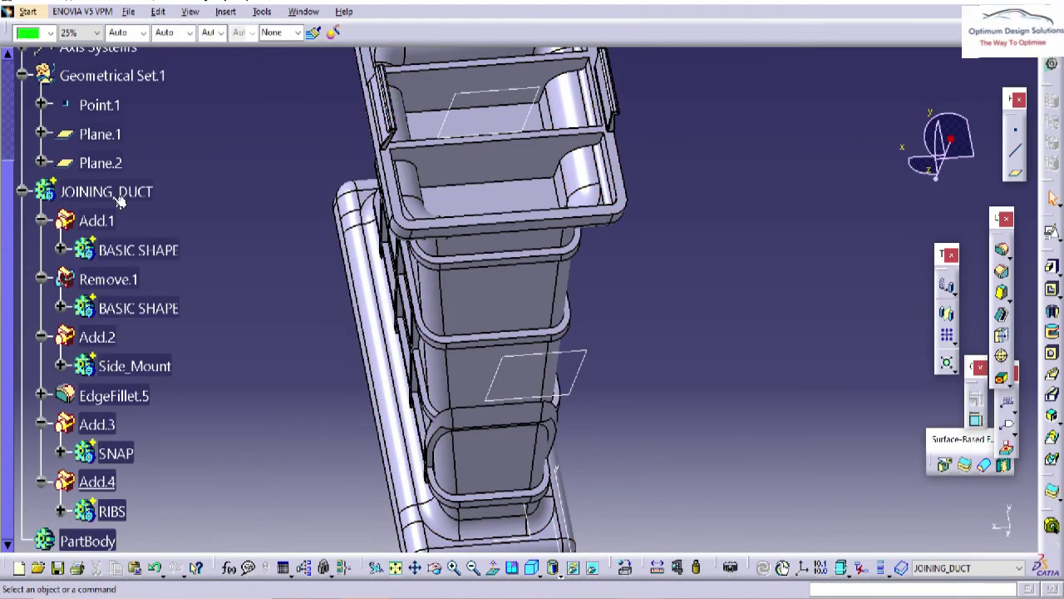
{"action": "left_click", "coordinate": [23, 191]}
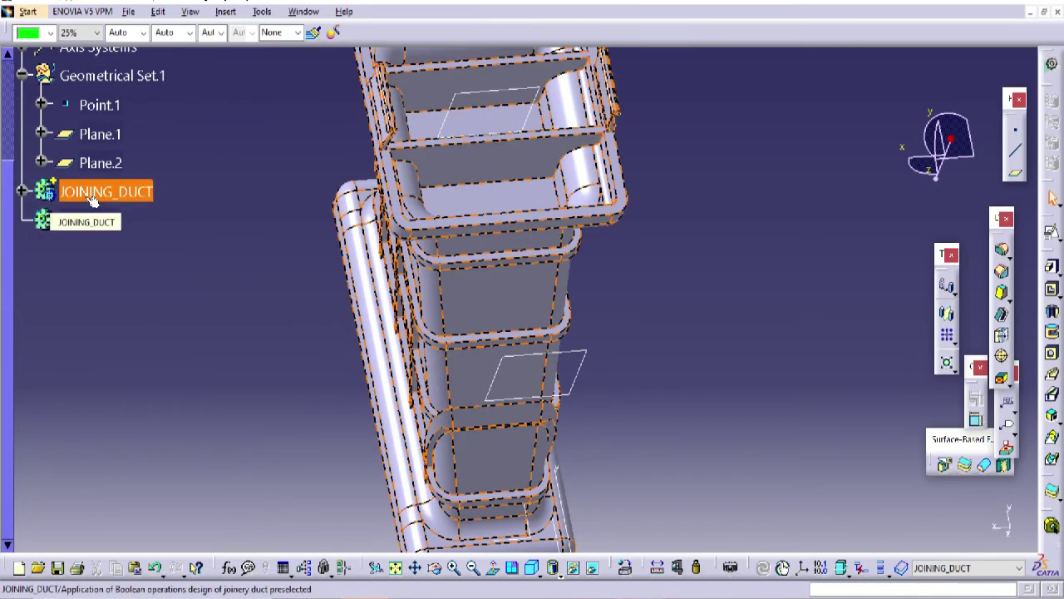
{"action": "left_click", "coordinate": [23, 191]}
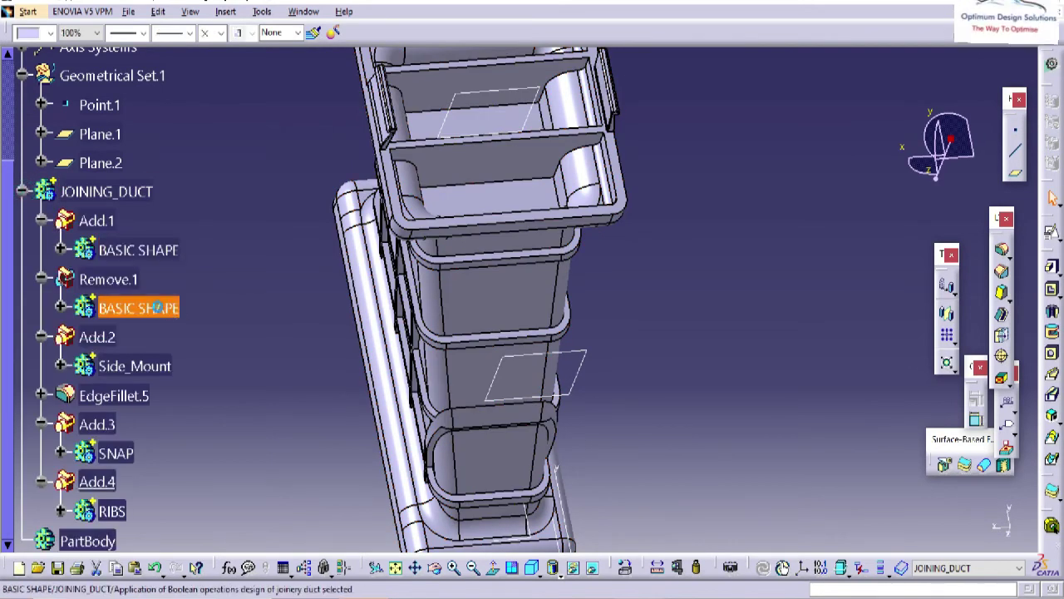
{"action": "right_click", "coordinate": [103, 192]}
{"action": "left_click", "coordinate": [146, 371]}
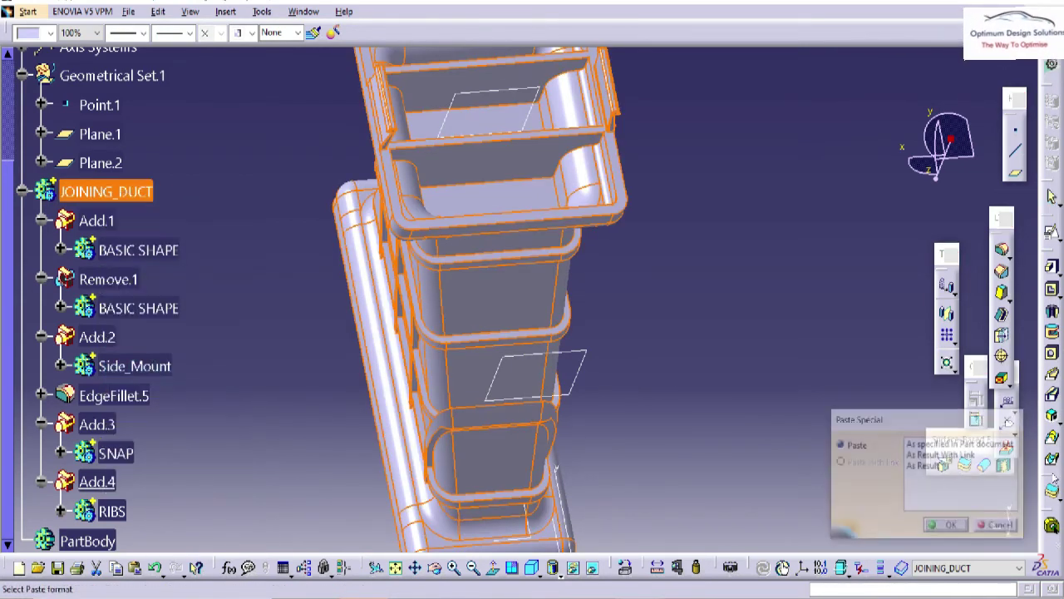
{"action": "left_click", "coordinate": [948, 526]}
Remove the newly pasted BASIC SHAPE body from RIBS to clear the ribs out of the duct's interior
{"action": "right_click", "coordinate": [145, 370]}
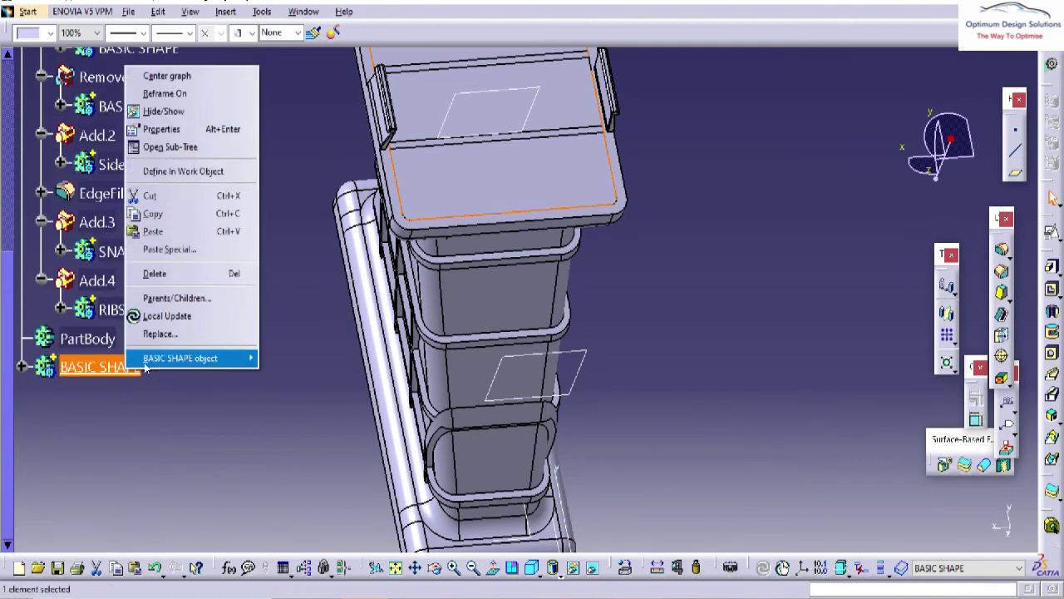
{"action": "left_click", "coordinate": [165, 369]}
{"action": "right_click", "coordinate": [146, 366]}
{"action": "mouse_move", "coordinate": [202, 349]}
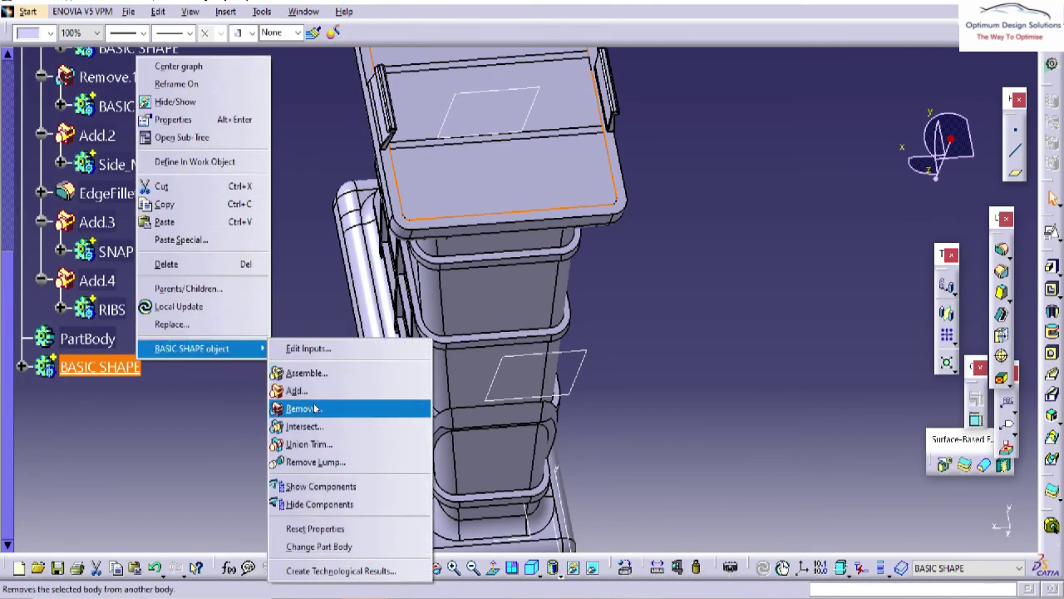
{"action": "left_click", "coordinate": [311, 409]}
{"action": "left_click", "coordinate": [125, 308]}
{"action": "left_click", "coordinate": [888, 526]}
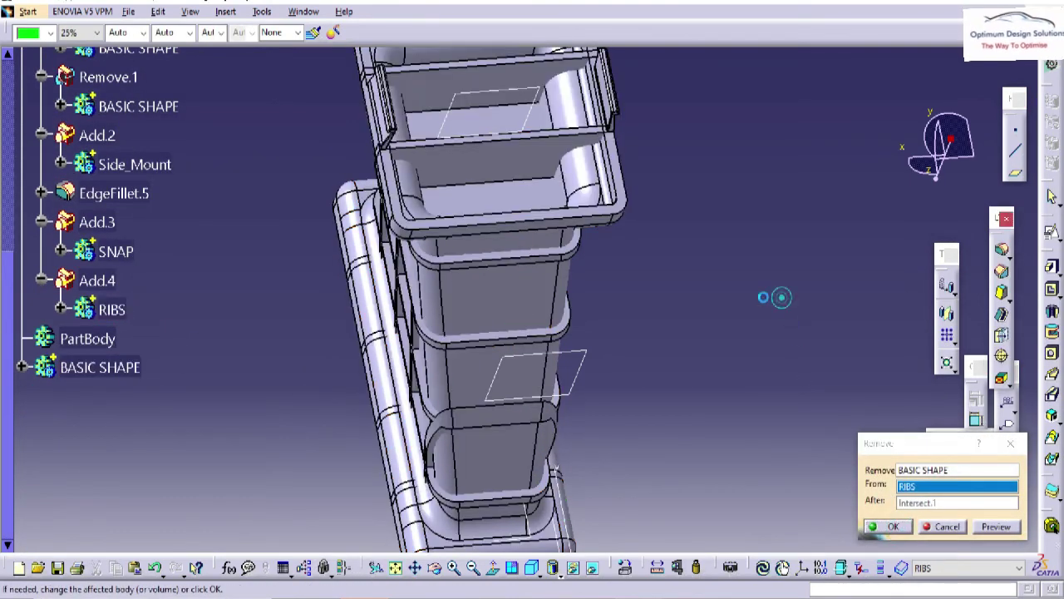
{"action": "middle_click_drag", "start_coordinate": [407, 313], "coordinate": [402, 363]}
Define JOINING_DUCT as the in-work object
{"action": "scroll", "coordinate": [125, 197], "scroll_direction": "up", "scroll_amount": 3}
{"action": "right_click", "coordinate": [107, 139]}
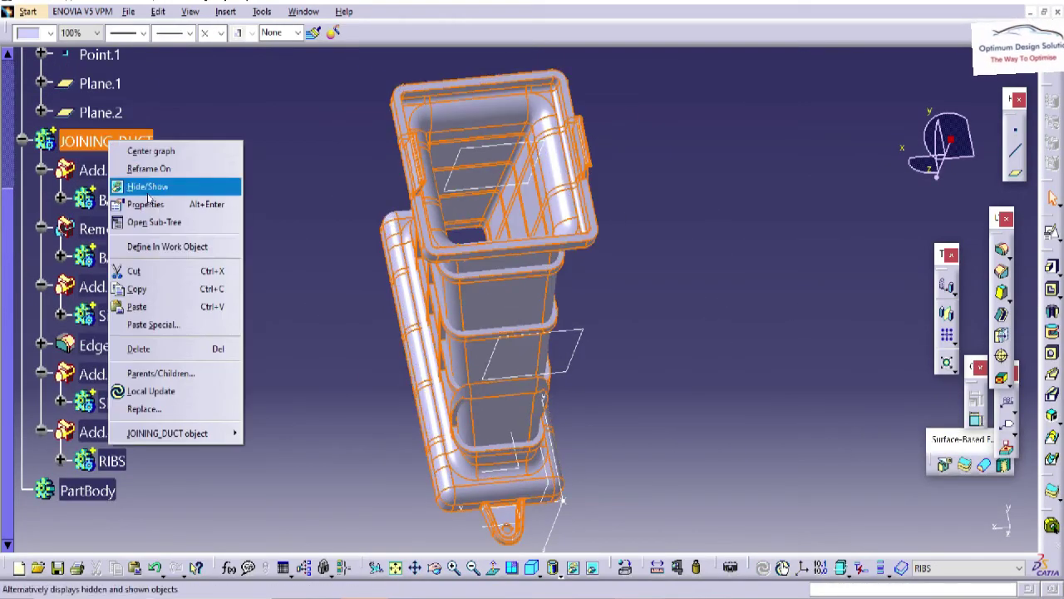
{"action": "left_click", "coordinate": [155, 242]}
{"action": "middle_click_drag", "start_coordinate": [565, 317], "coordinate": [722, 203]}
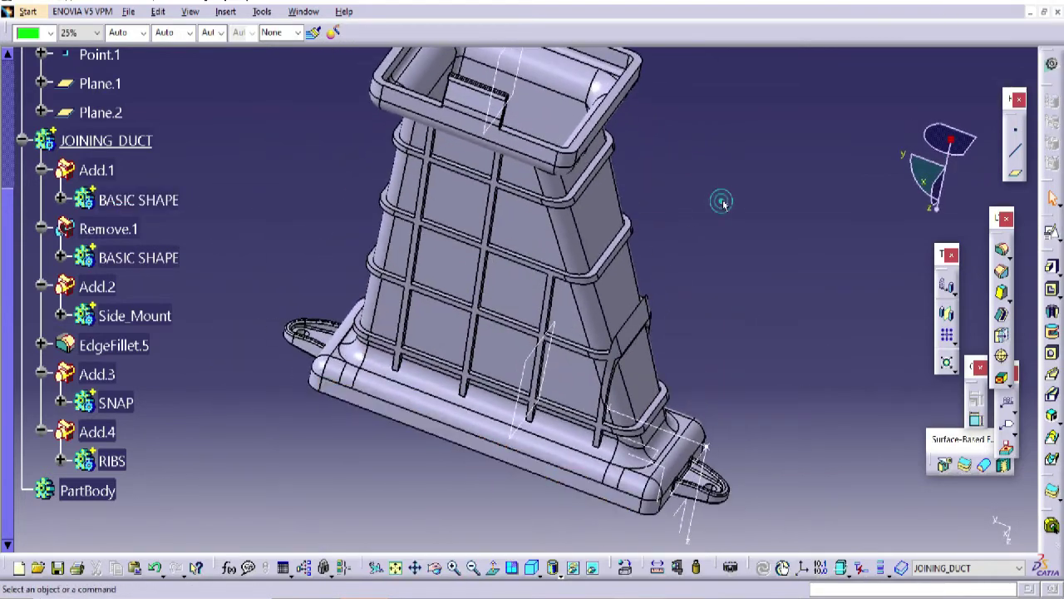
Add a 0.5 mm edge fillet in Intersection selection mode where the ribs meet the duct walls, with Multi-sections Solid.1 as the object
{"action": "left_click", "coordinate": [1003, 250]}
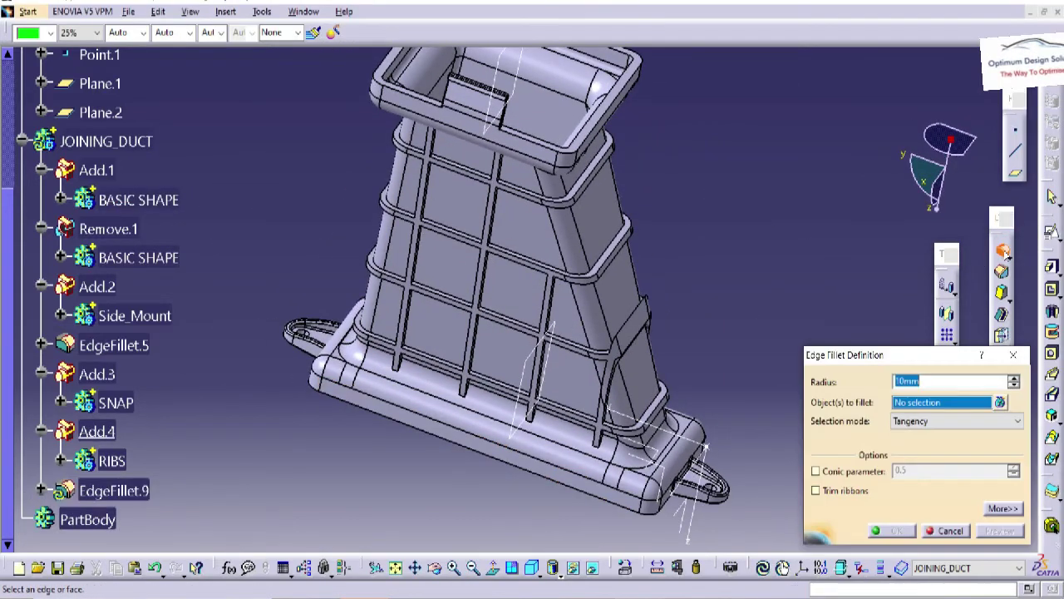
{"action": "left_click", "coordinate": [605, 251]}
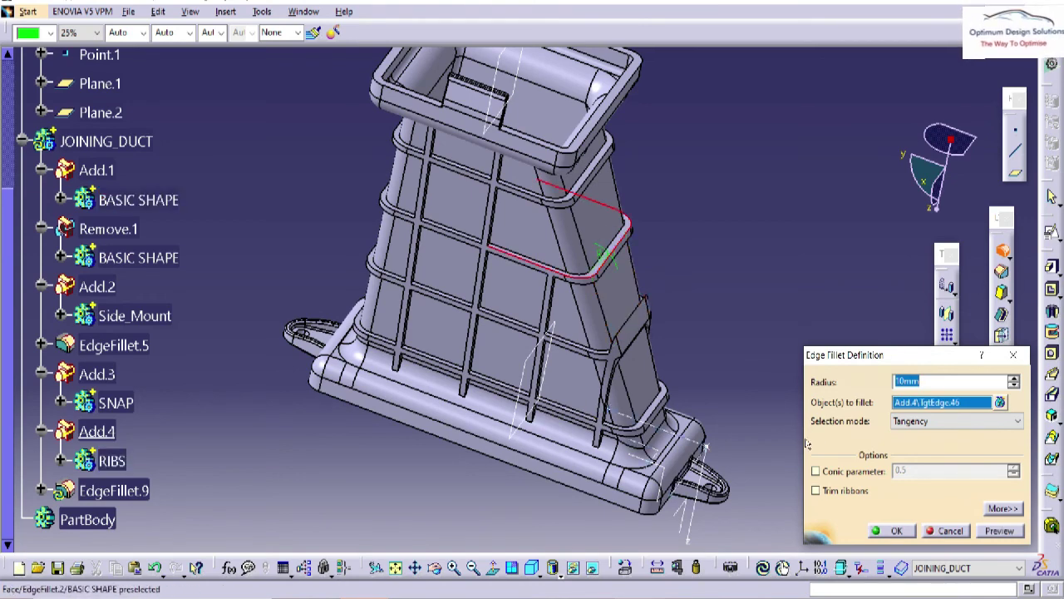
{"action": "left_click", "coordinate": [914, 458]}
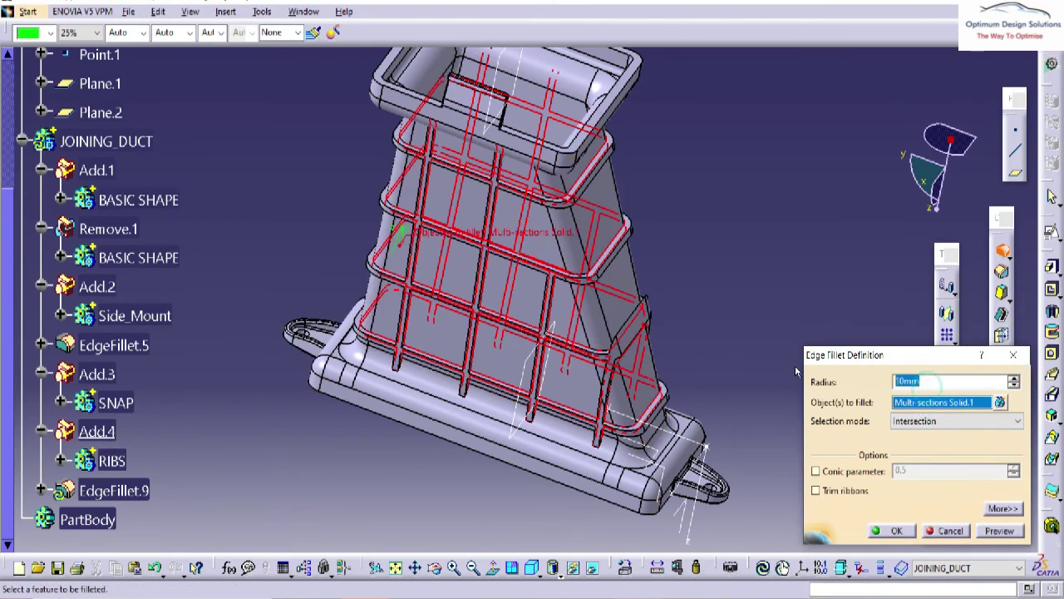
{"action": "type", "text": "0.5"}
{"action": "key", "text": "Return"}
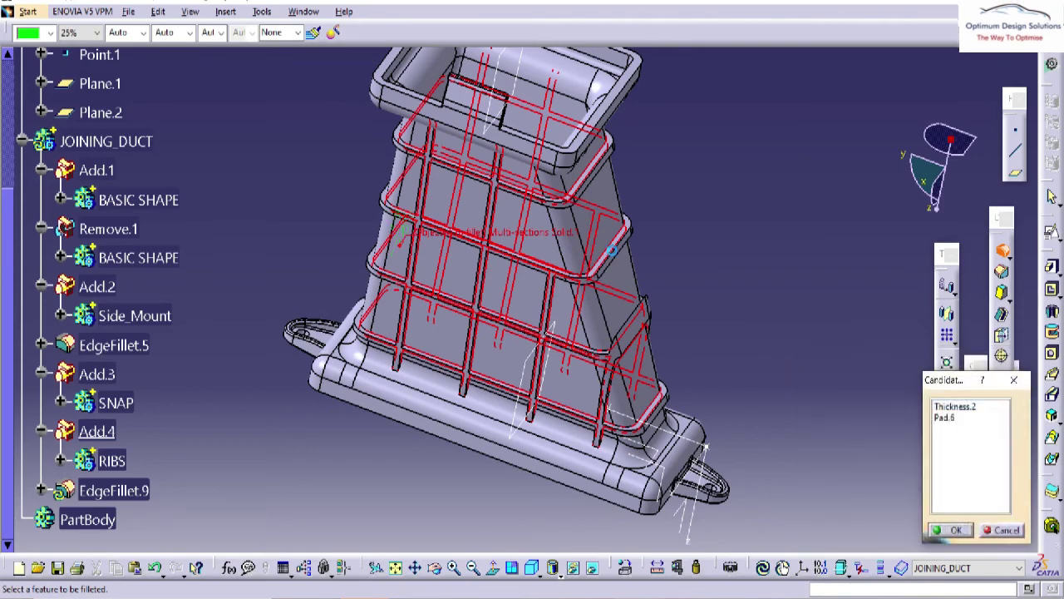
{"action": "left_click", "coordinate": [762, 268]}
{"action": "middle_click_drag", "start_coordinate": [762, 269], "coordinate": [835, 336]}
Add another 0.5 mm edge fillet in Intersection selection mode, with Thickness.2 as the object to fillet
{"action": "left_click", "coordinate": [1004, 252]}
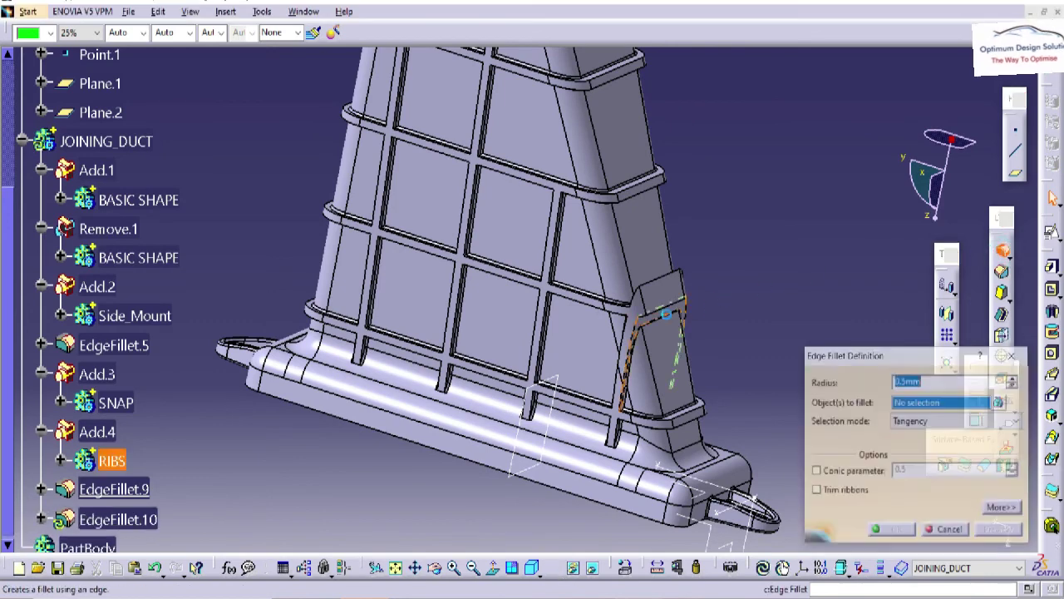
{"action": "left_click", "coordinate": [912, 421]}
{"action": "left_click", "coordinate": [909, 458]}
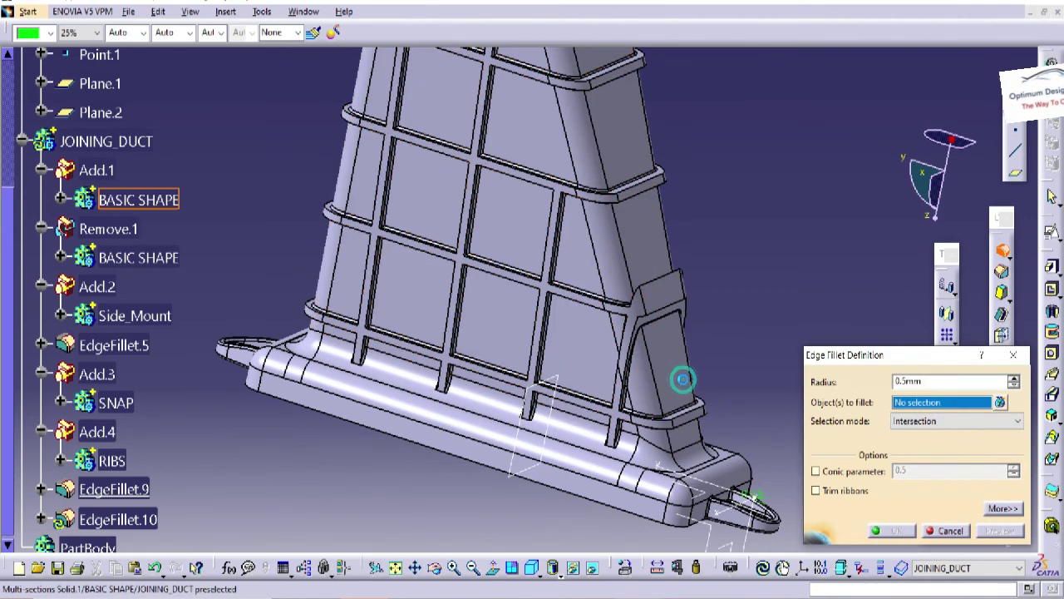
{"action": "left_click", "coordinate": [646, 302]}
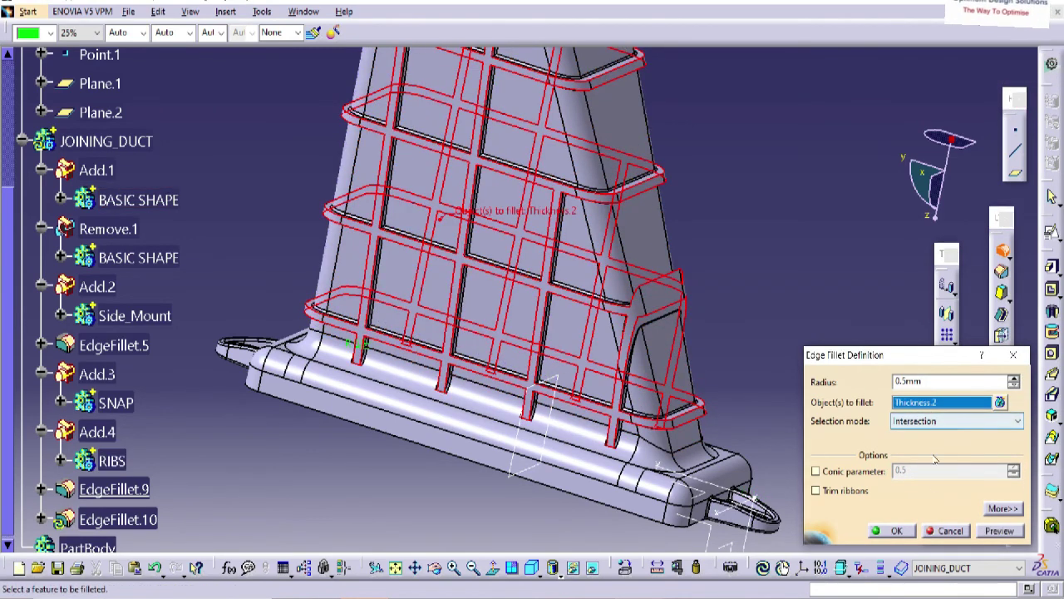
{"action": "left_click", "coordinate": [898, 530]}
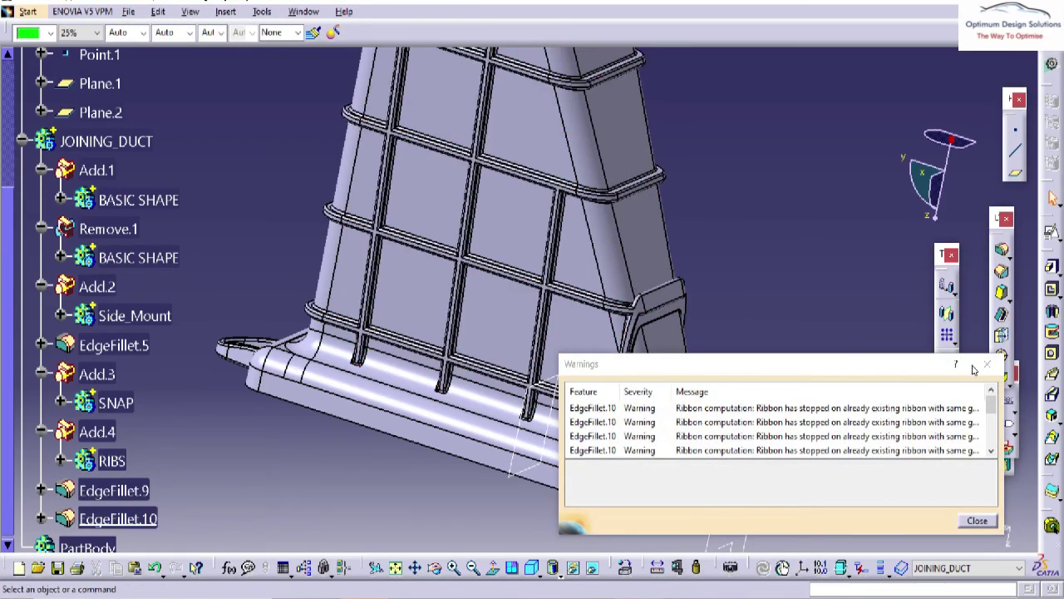
{"action": "left_click", "coordinate": [987, 364]}
{"action": "left_click", "coordinate": [721, 284]}
Define JOINING_DUCT as the in-work object and set the display to plain shading without edges
{"action": "middle_click_drag", "start_coordinate": [529, 300], "coordinate": [532, 250]}
{"action": "right_click", "coordinate": [102, 142]}
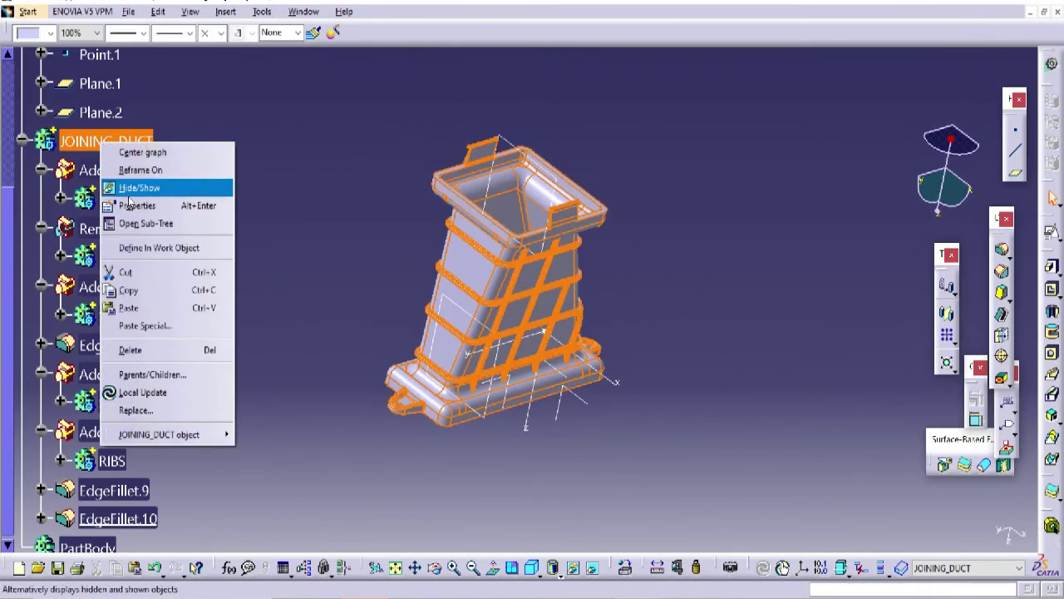
{"action": "left_click", "coordinate": [141, 248]}
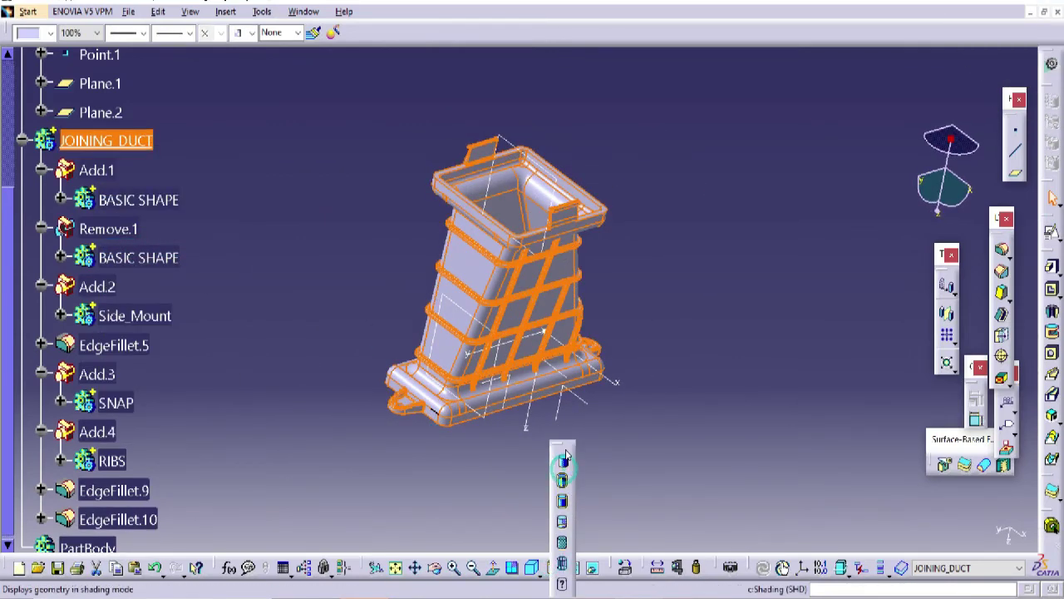
{"action": "left_click", "coordinate": [565, 455]}
{"action": "left_click", "coordinate": [665, 368]}
Colour the JOINING_DUCT body blue
{"action": "mouse_move", "coordinate": [638, 478]}
{"action": "middle_mouse_down"}
{"action": "mouse_move", "coordinate": [416, 267]}
{"action": "mouse_move", "coordinate": [523, 249]}
{"action": "mouse_move", "coordinate": [453, 241]}
{"action": "middle_mouse_up"}
{"action": "left_click", "coordinate": [114, 142]}
{"action": "left_click", "coordinate": [50, 33]}
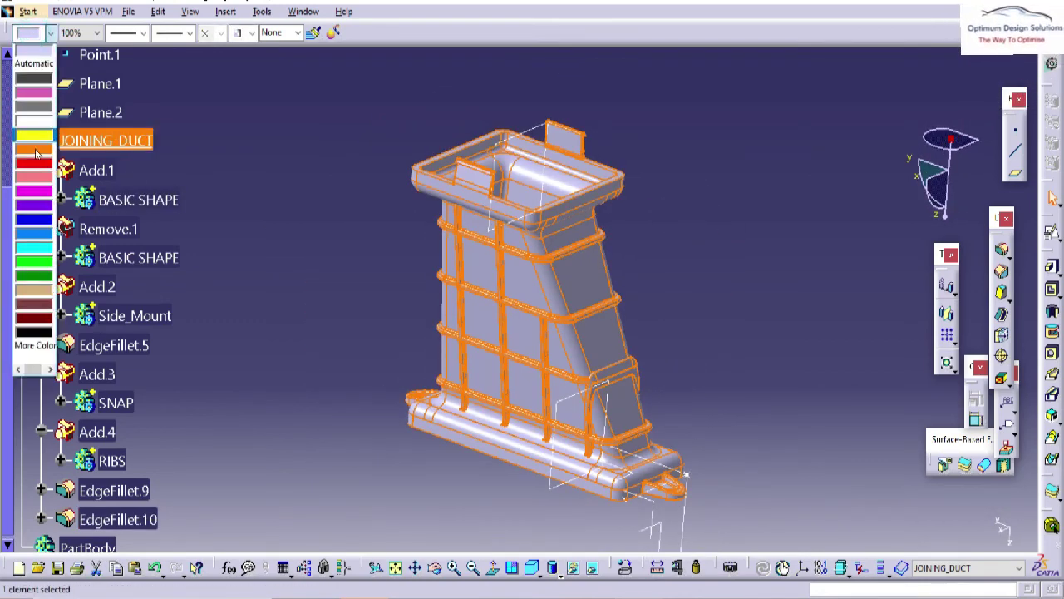
{"action": "left_click", "coordinate": [30, 234]}
{"action": "left_click", "coordinate": [779, 325]}
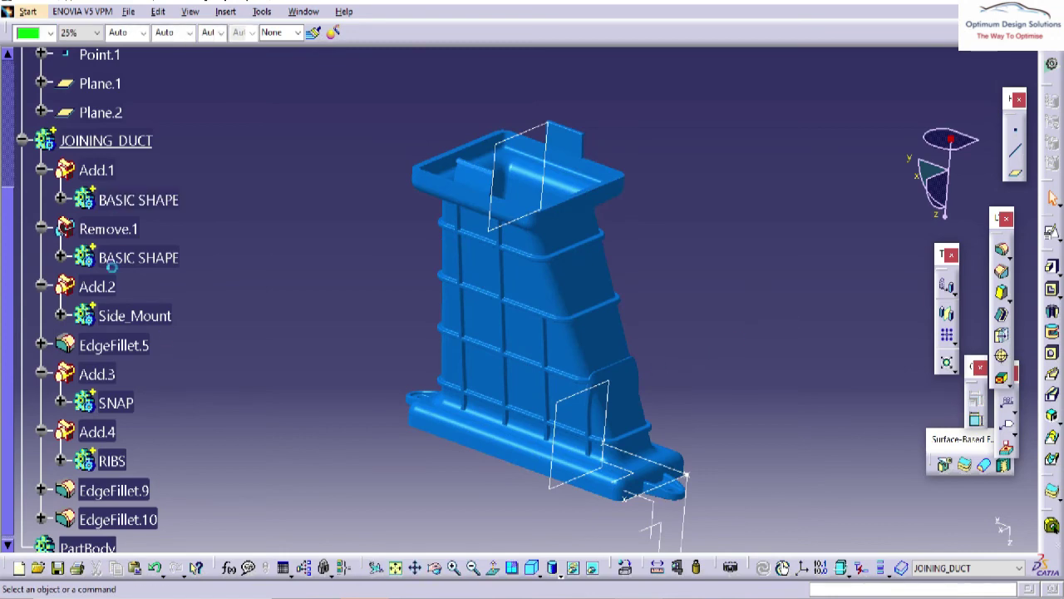
Hide Geometrical Set.1 and the remaining wireframe elements near the duct's base
{"action": "scroll", "coordinate": [79, 139], "scroll_direction": "up", "scroll_amount": 5}
{"action": "right_click", "coordinate": [86, 177]}
{"action": "left_click", "coordinate": [116, 208]}
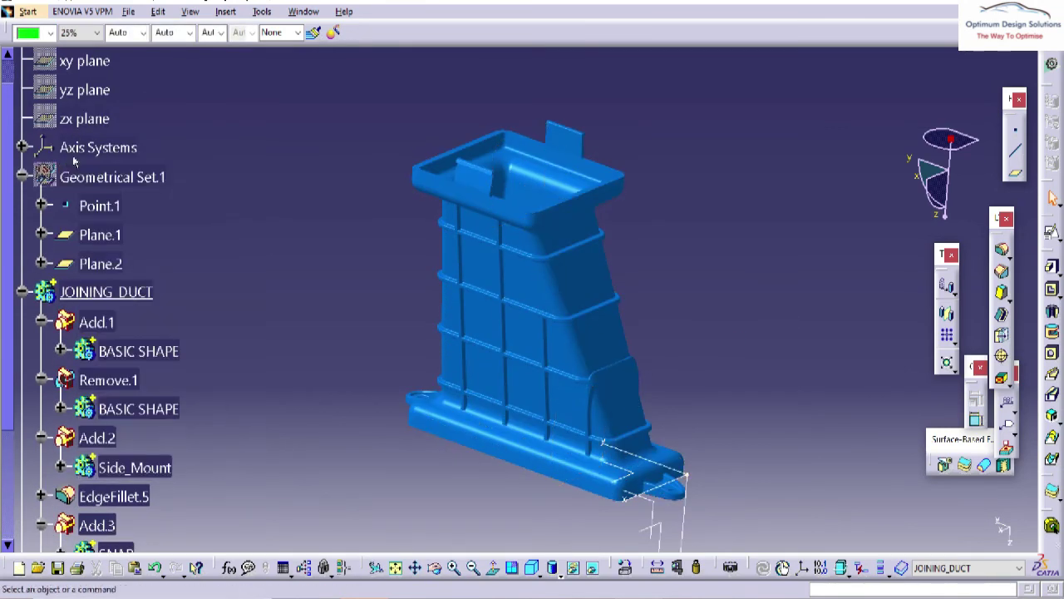
{"action": "right_click", "coordinate": [683, 536]}
{"action": "left_click", "coordinate": [712, 248]}
{"action": "right_click", "coordinate": [584, 380]}
{"action": "middle_click_drag", "start_coordinate": [699, 291], "coordinate": [481, 238]}
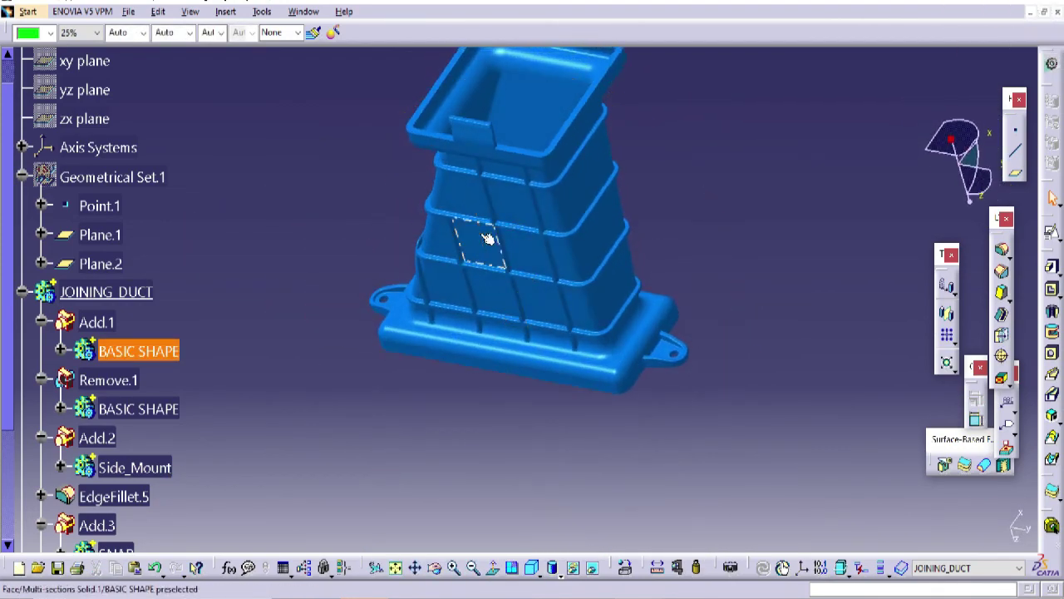